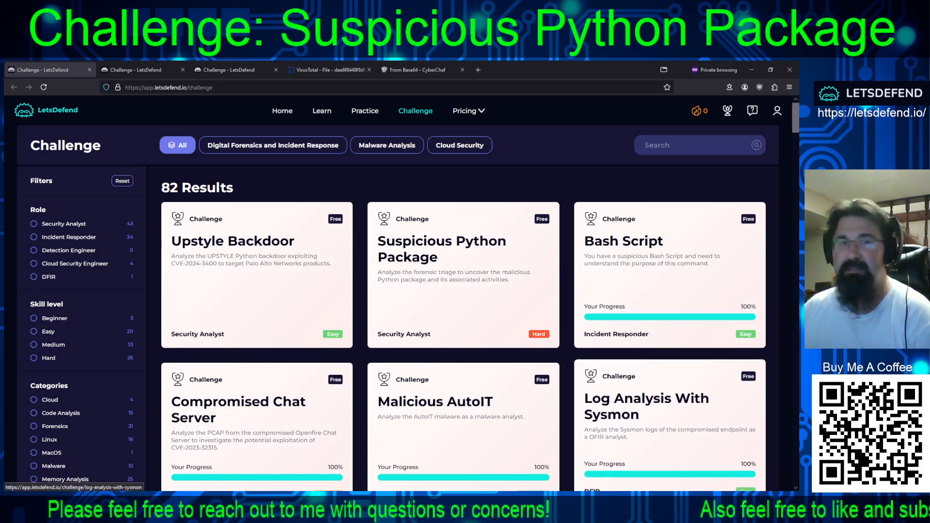
# Step: Open the Suspicious Python Package challenge page and extend the lab machine by half an hour
pyautogui.click(131, 70)
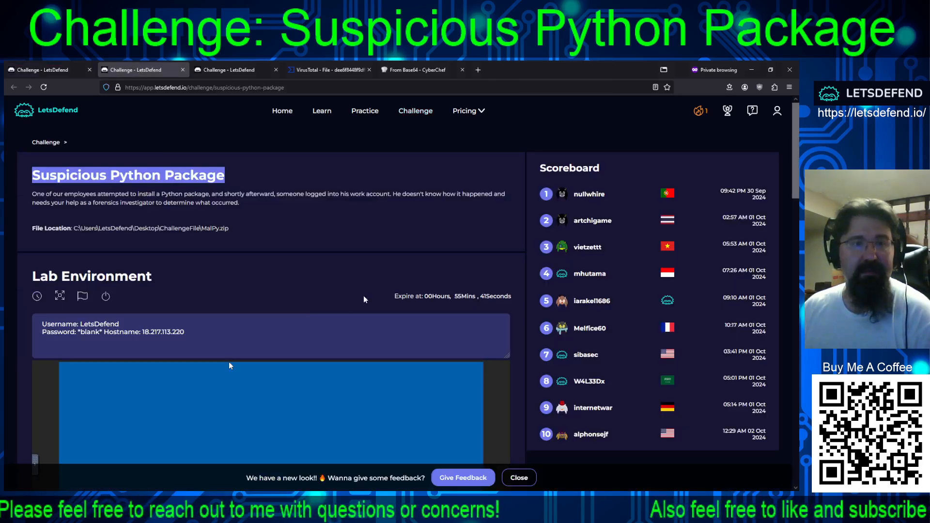
pyautogui.click(349, 229)
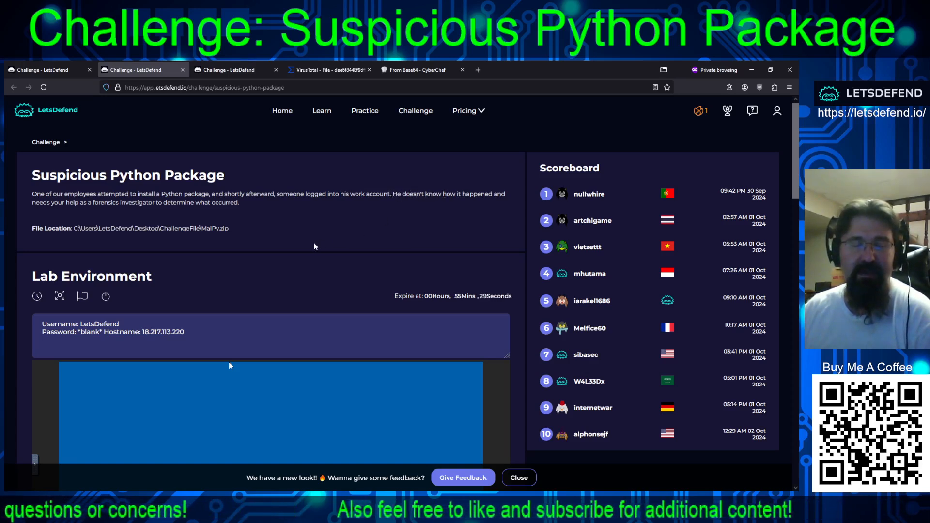
pyautogui.click(67, 71)
pyautogui.click(149, 69)
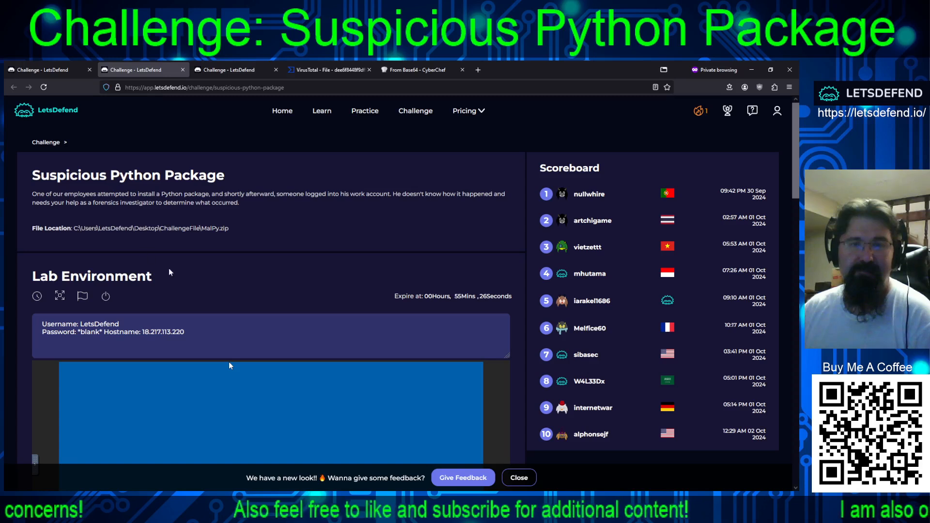
pyautogui.click(37, 296)
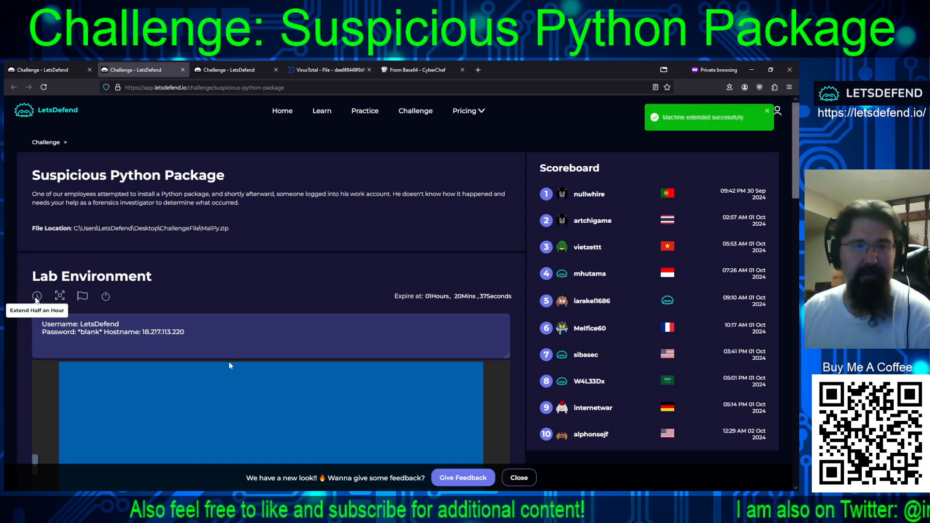
# Step: Read through all the challenge questions and their answer formats on the Suspicious Python Package page
pyautogui.scroll(-1, 324, 242)
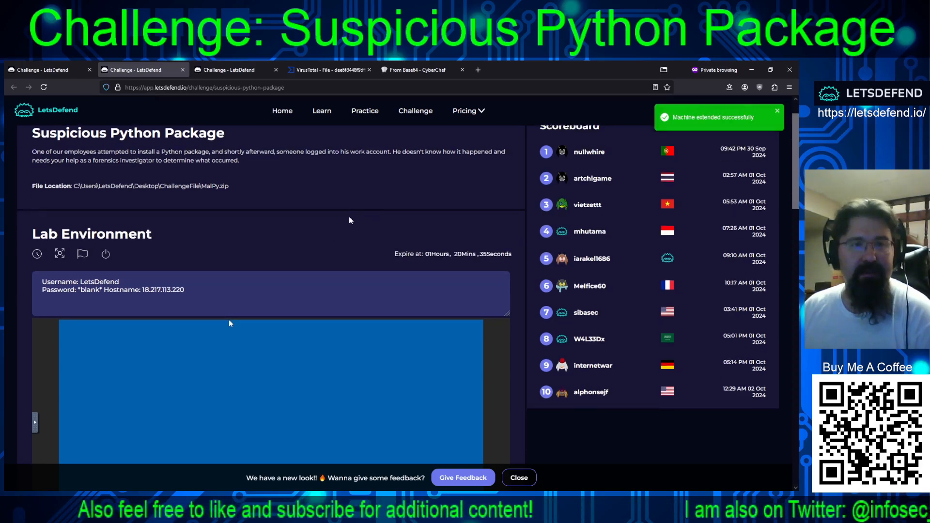
pyautogui.scroll(-5, 346, 218)
pyautogui.scroll(-7, 569, 268)
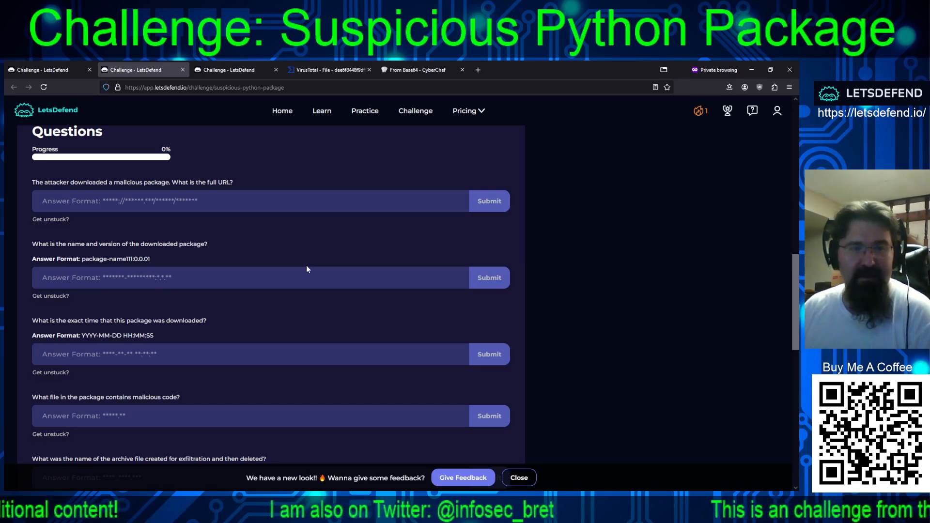
pyautogui.scroll(-3, 331, 273)
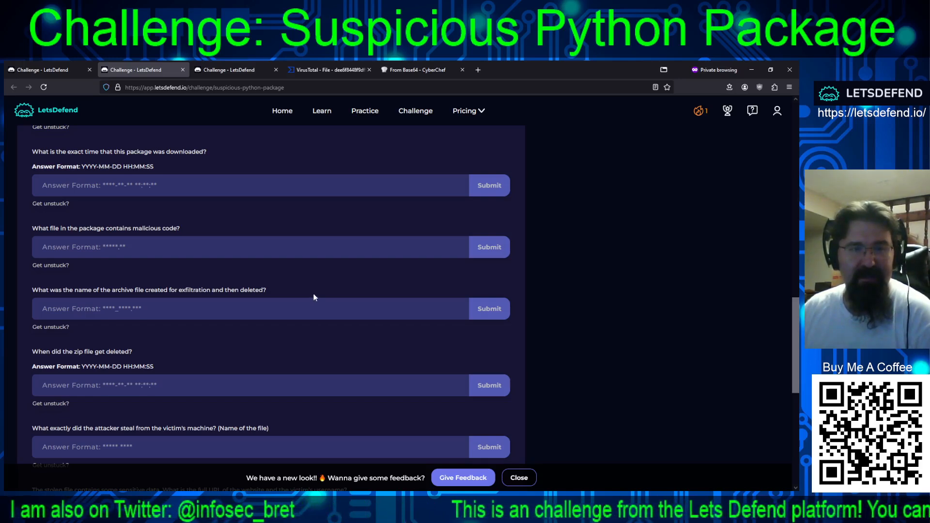
pyautogui.scroll(-2, 314, 295)
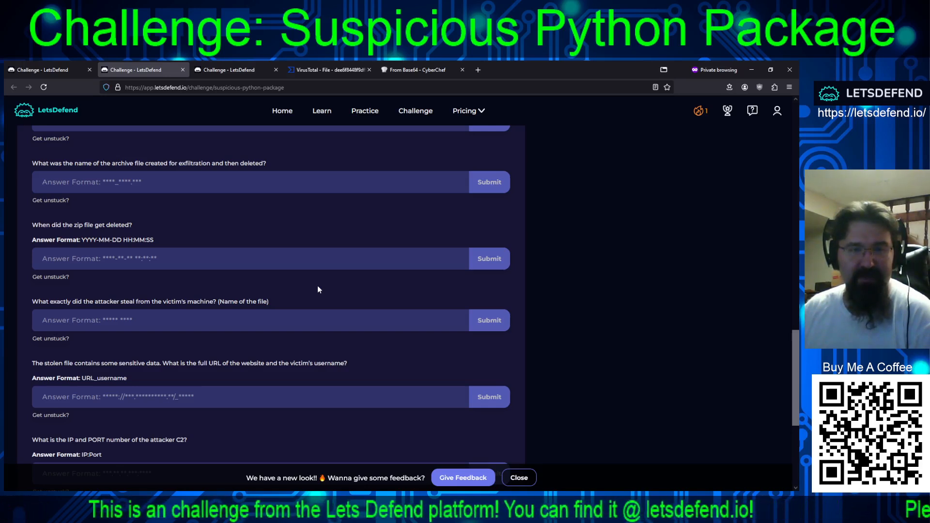
pyautogui.scroll(-1, 318, 290)
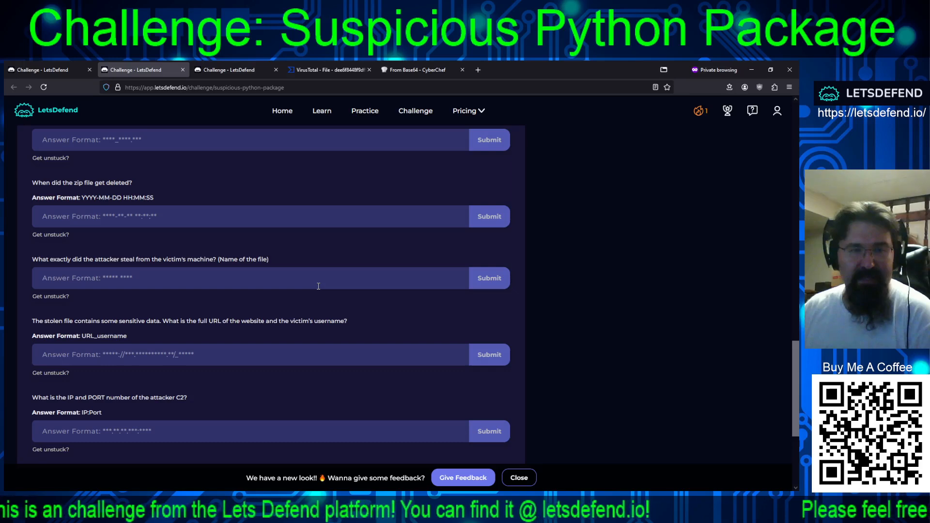
pyautogui.scroll(-4, 318, 286)
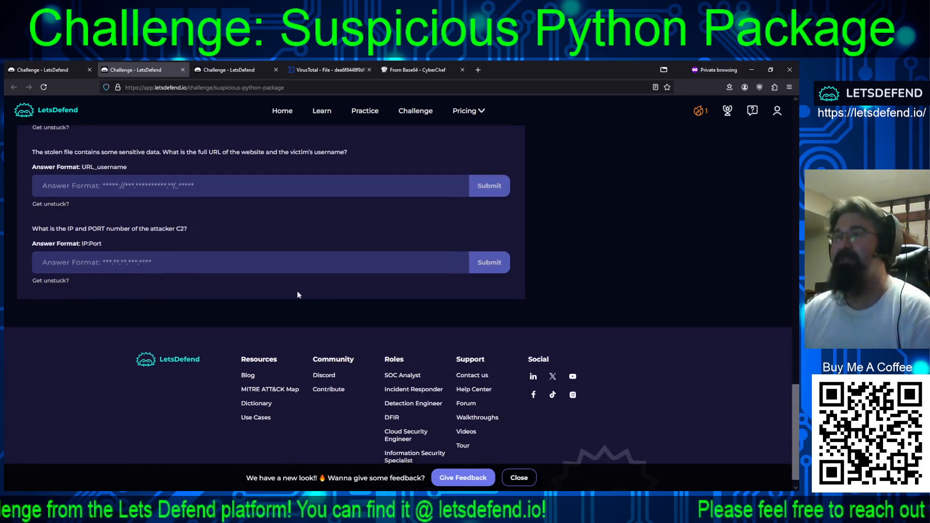
pyautogui.scroll(11, 246, 294)
pyautogui.scroll(7, 248, 300)
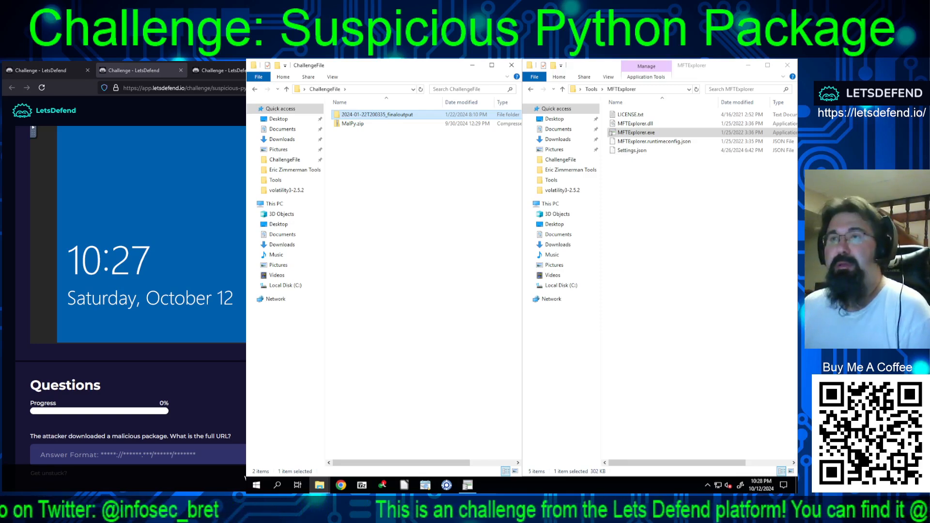
# Step: Open the Administrator profile under C\Users inside the 2024-01-22T200335_finaloutput triage folder
pyautogui.click(413, 183)
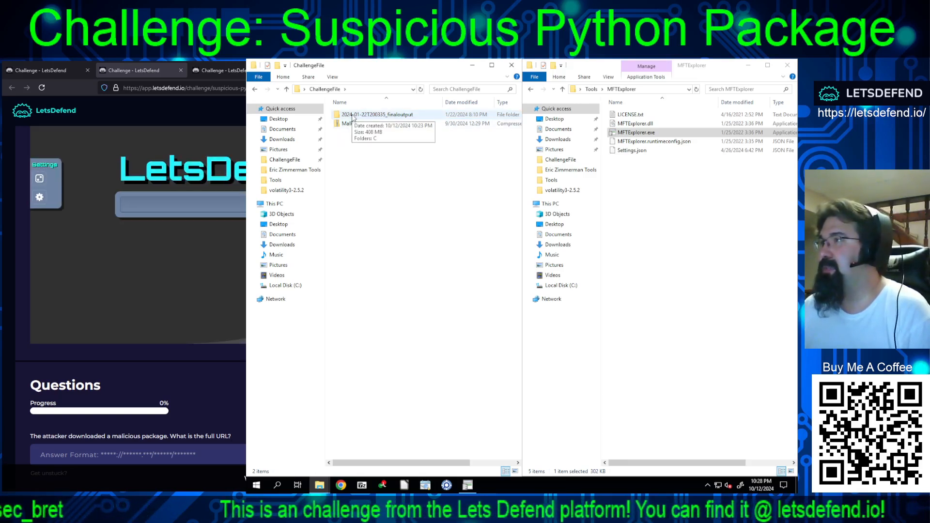
pyautogui.doubleClick(352, 116)
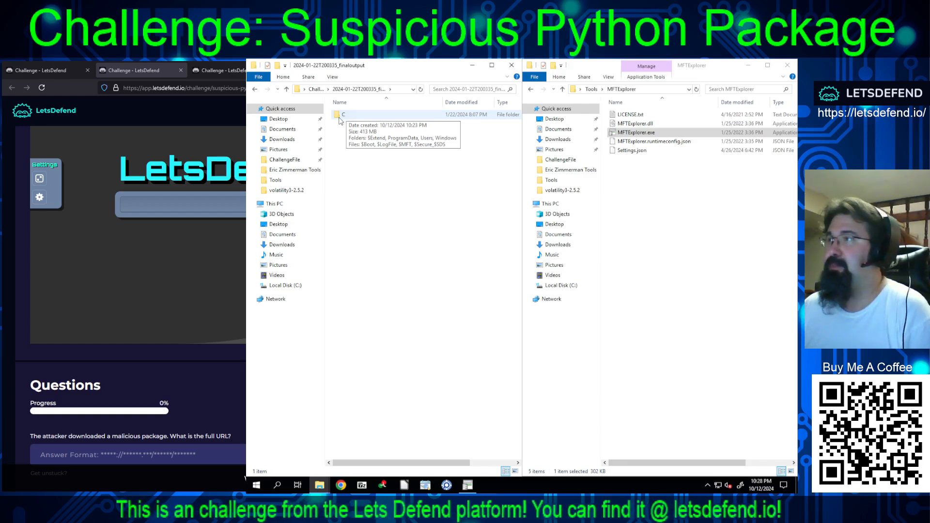
pyautogui.doubleClick(342, 116)
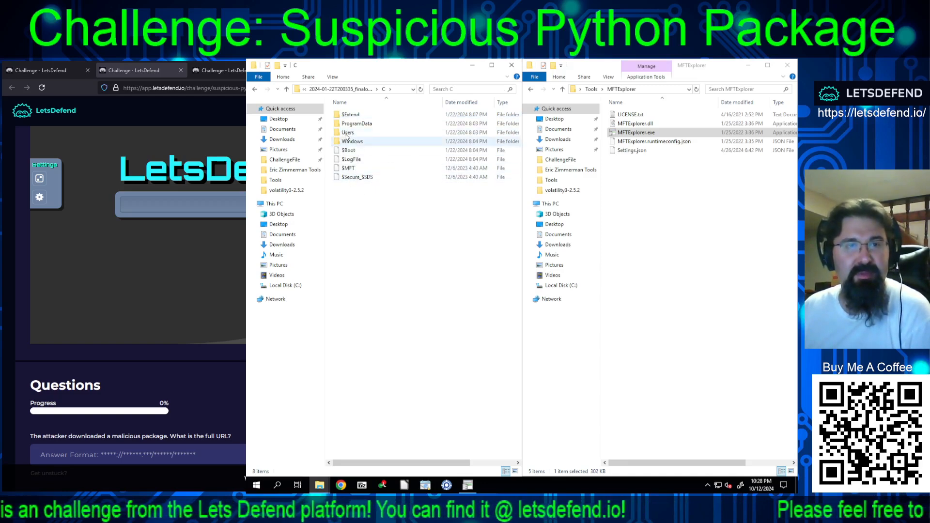
pyautogui.doubleClick(351, 132)
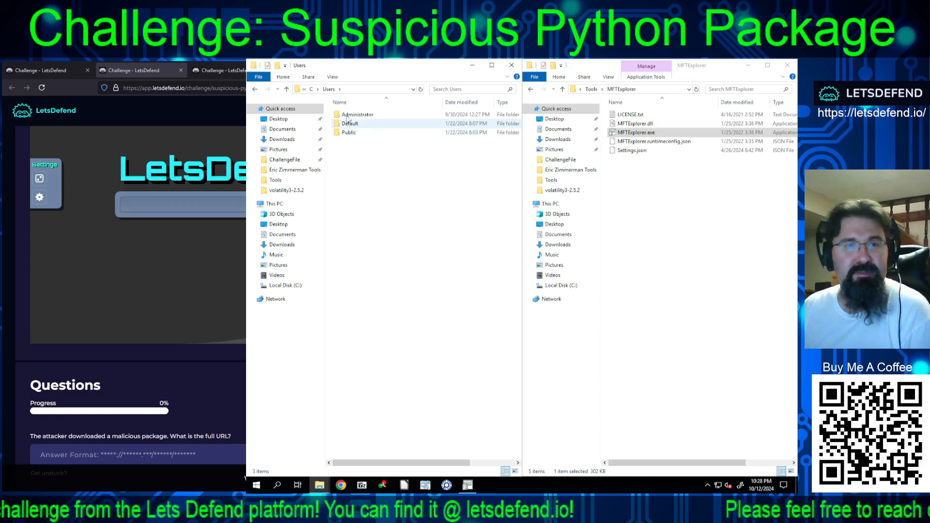
pyautogui.doubleClick(349, 114)
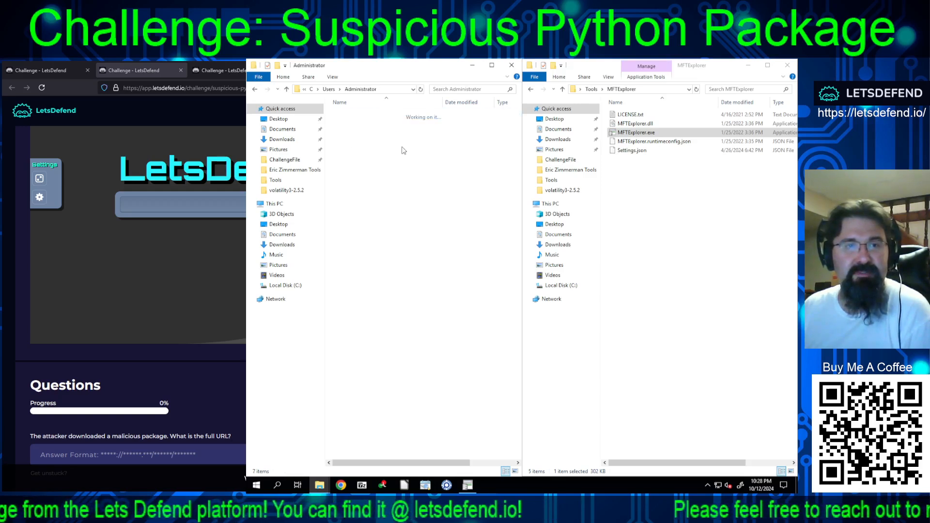
# Step: Check the Administrator profile's AppData, Desktop and Documents folders for suspicious files
pyautogui.doubleClick(353, 124)
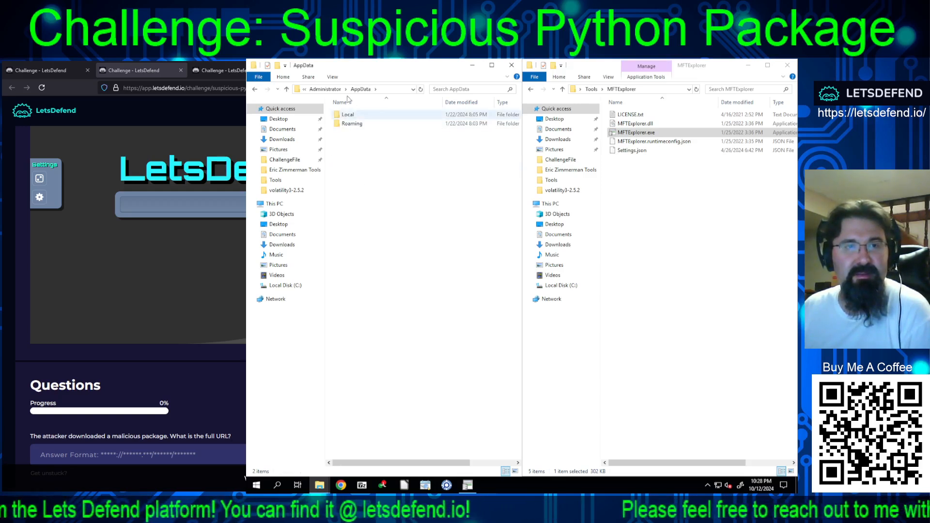
pyautogui.click(324, 89)
pyautogui.doubleClick(347, 126)
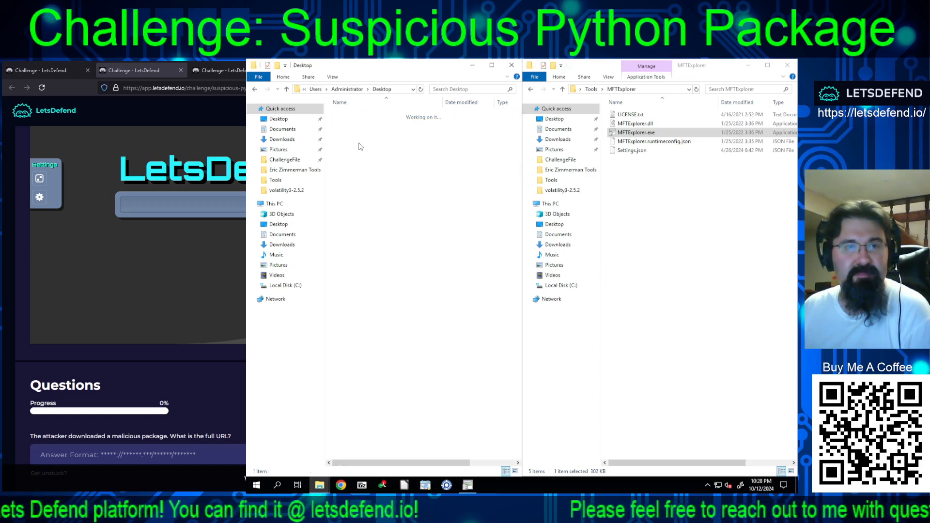
pyautogui.click(358, 89)
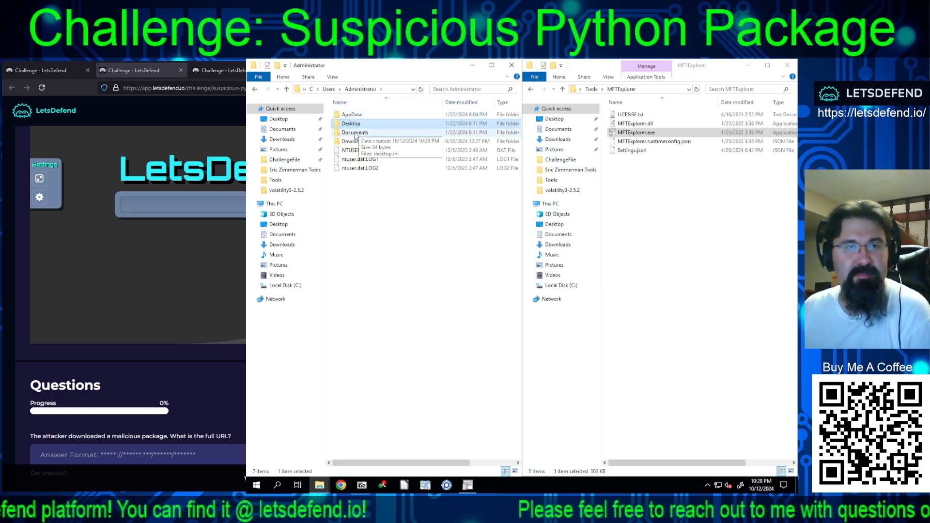
pyautogui.doubleClick(352, 134)
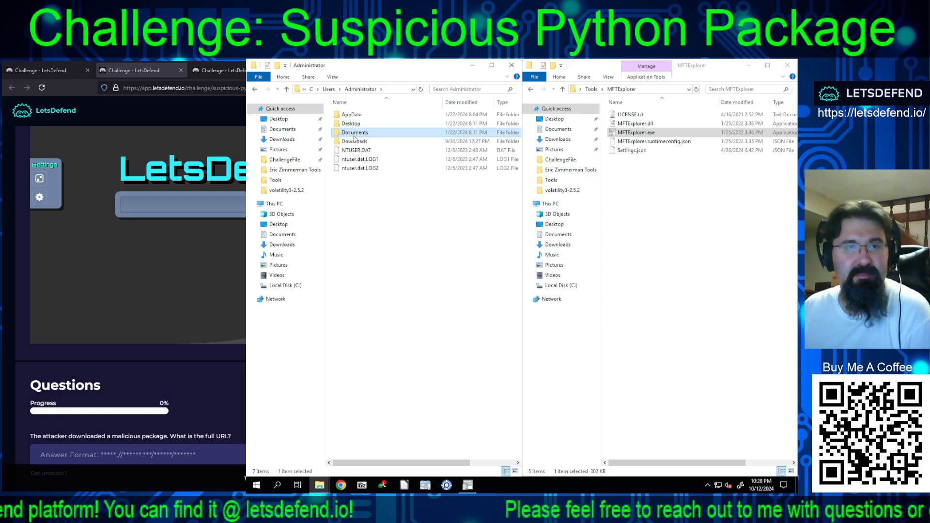
pyautogui.click(332, 77)
pyautogui.click(371, 142)
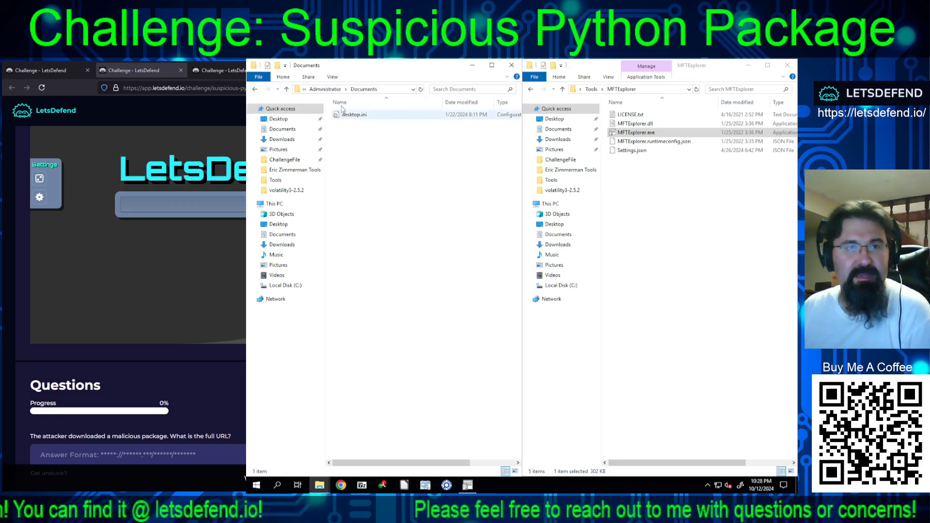
# Step: Open the peloton-main package folder in the Administrator profile's Downloads
pyautogui.click(341, 89)
pyautogui.click(352, 142)
pyautogui.doubleClick(352, 143)
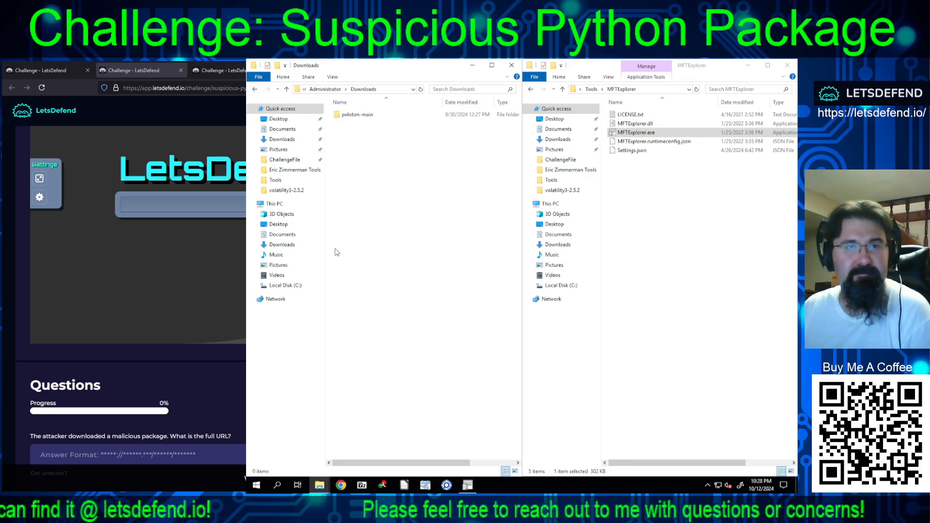
pyautogui.doubleClick(356, 114)
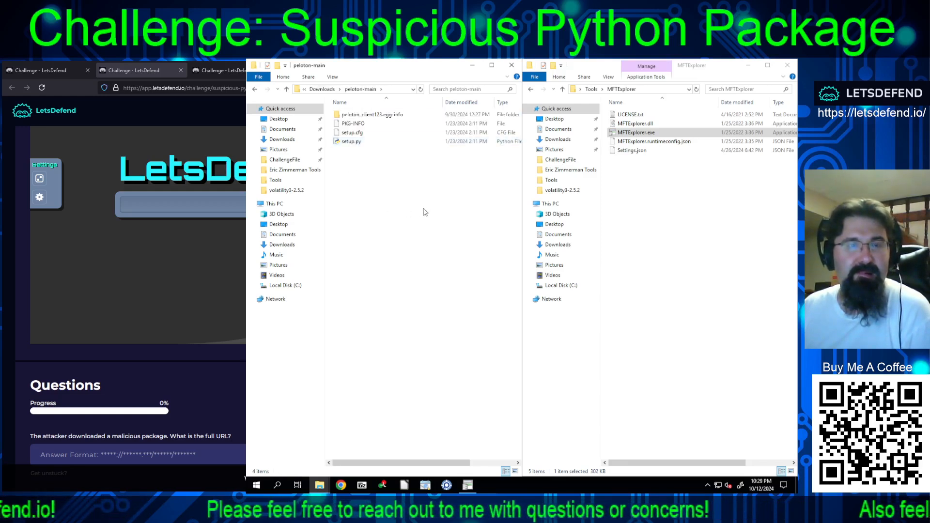
# Step: Examine the package's PKG-INFO and setup.cfg files one after the other in Notepad++
pyautogui.rightClick(354, 125)
pyautogui.click(369, 138)
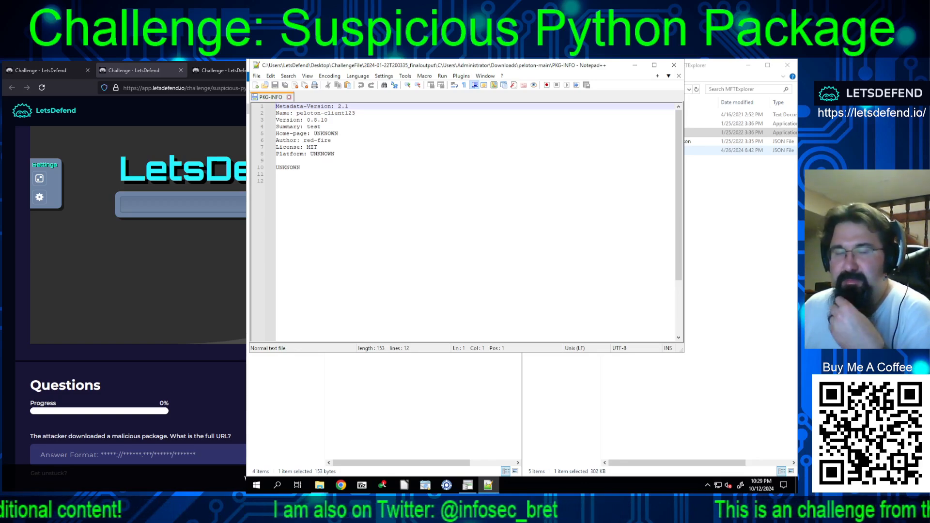
pyautogui.click(674, 65)
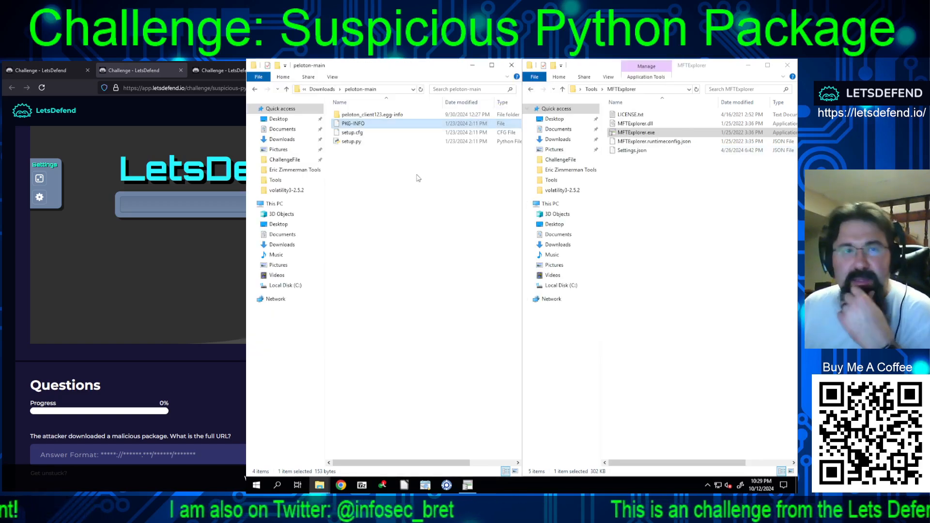
pyautogui.rightClick(356, 133)
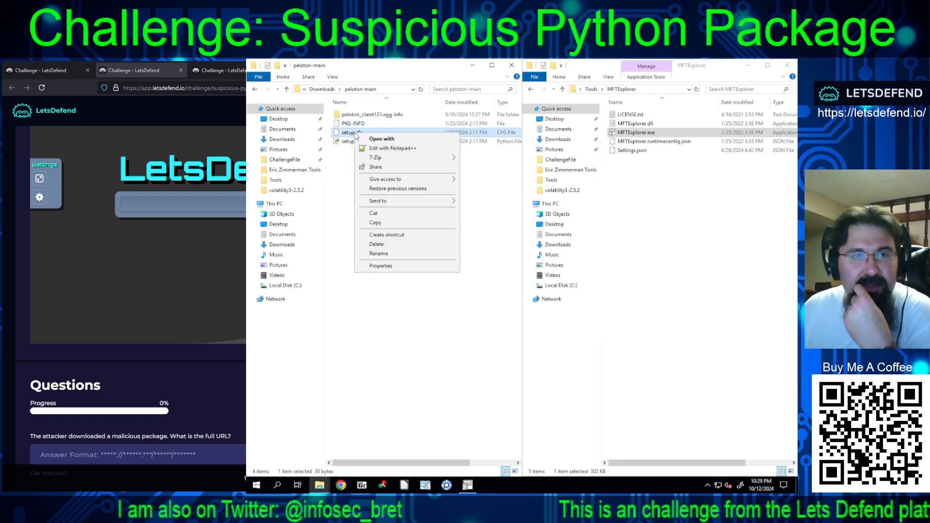
pyautogui.click(392, 148)
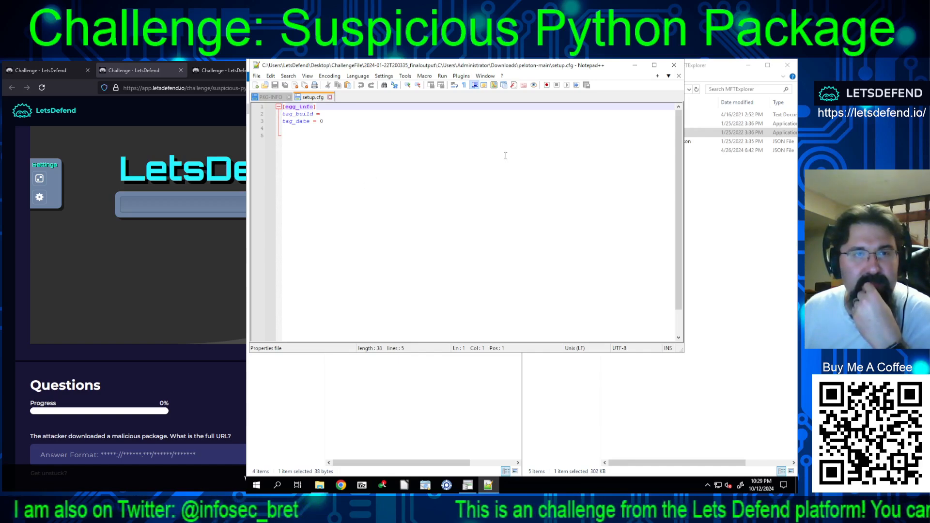
pyautogui.click(641, 66)
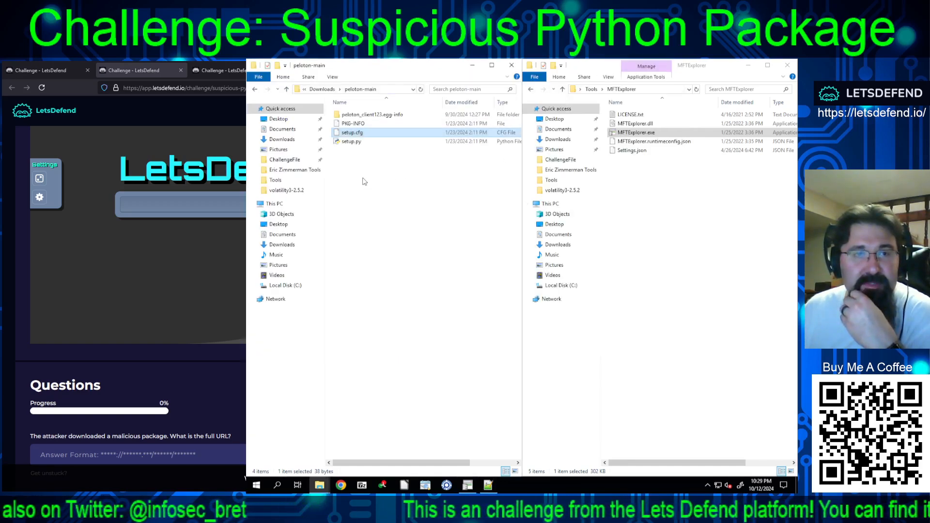
# Step: Open setup.py in Notepad++ and copy the whole encoded byte string passed to the exec call
pyautogui.rightClick(352, 142)
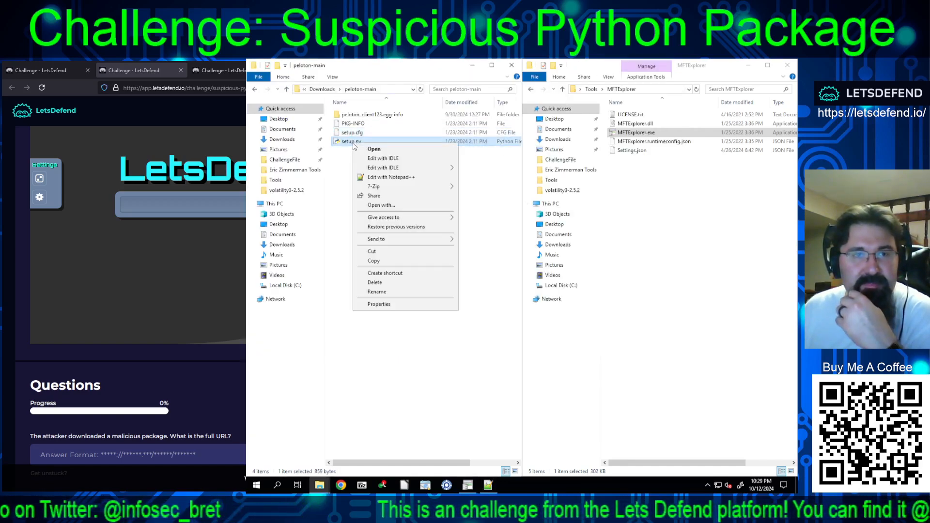
pyautogui.click(385, 177)
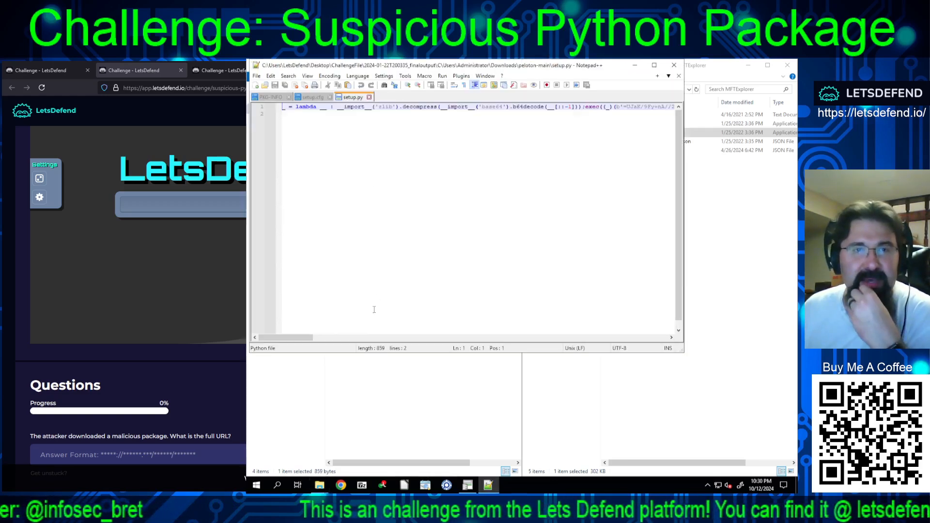
pyautogui.moveTo(301, 338); pyautogui.dragTo(659, 337)
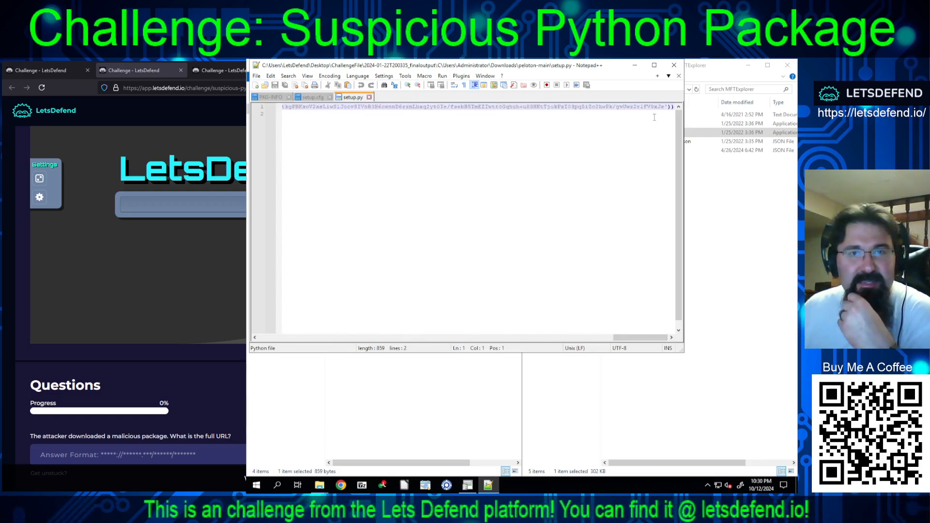
pyautogui.moveTo(664, 107); pyautogui.dragTo(623, 108)
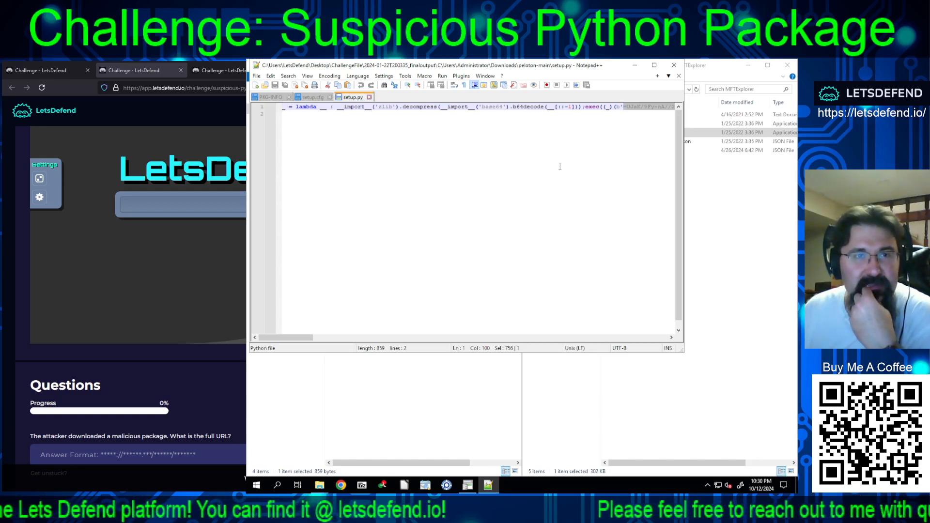
pyautogui.rightClick(638, 108)
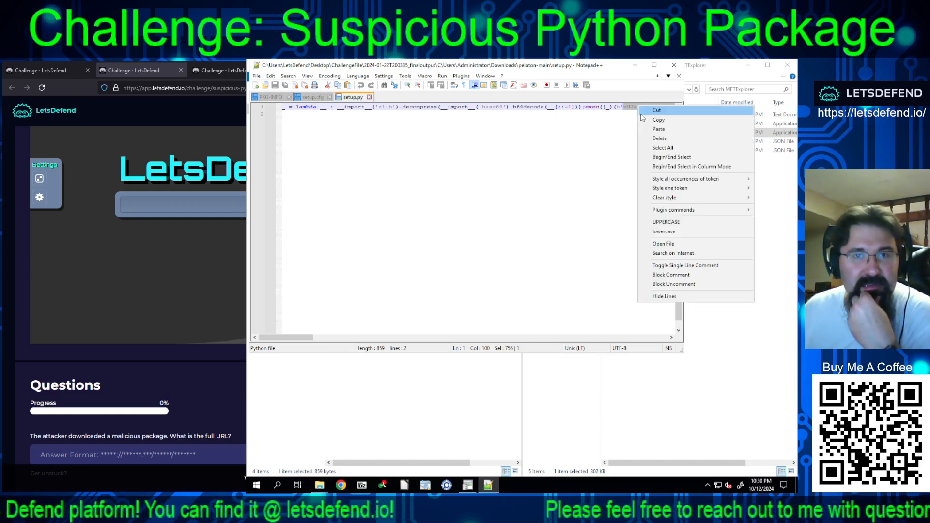
pyautogui.click(647, 121)
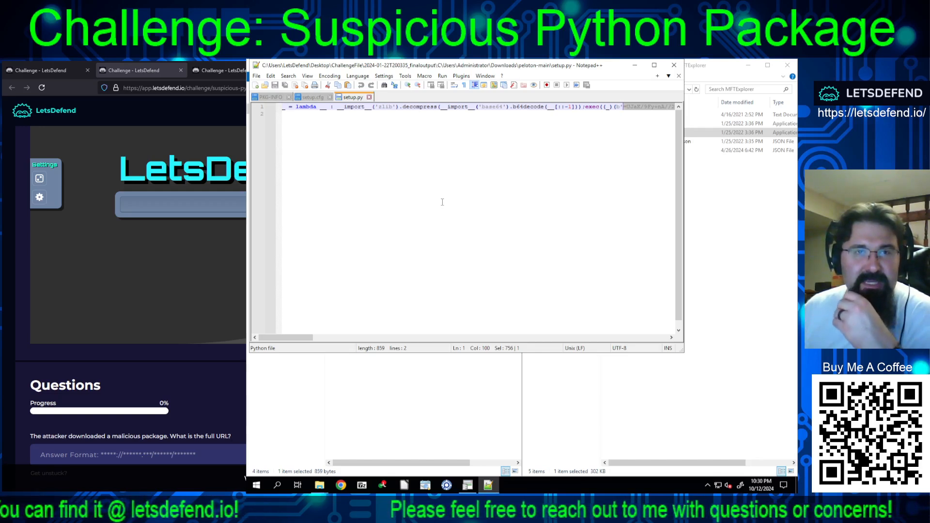
pyautogui.moveTo(468, 485)
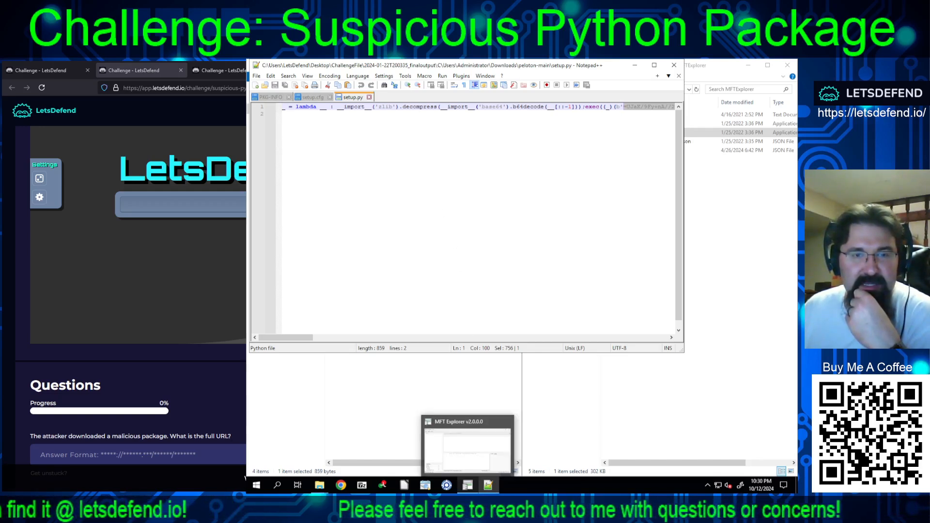
# Step: Switch to CyberChef, replace the From Base64 operation in the recipe with Magic, and return to the challenge page
pyautogui.hotkey('ctrl', 'Tab')
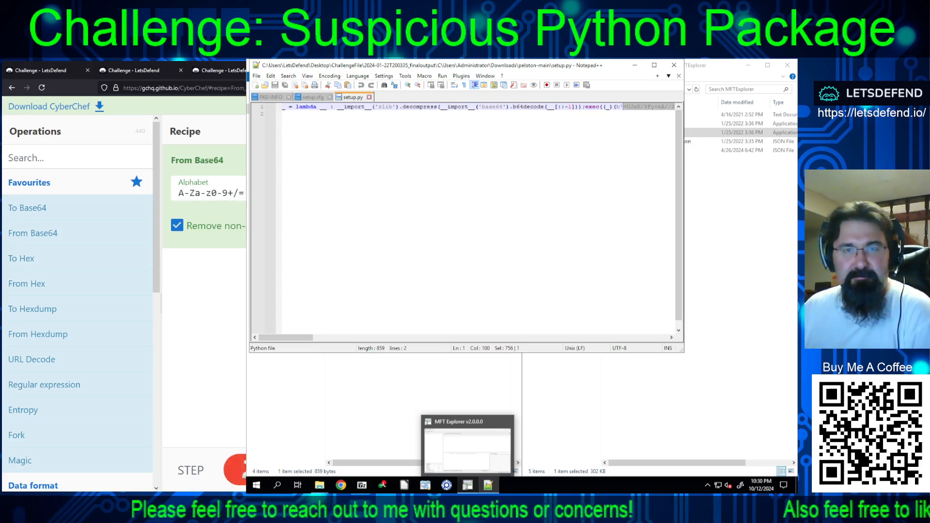
pyautogui.moveTo(213, 207); pyautogui.dragTo(57, 217)
pyautogui.click(58, 158)
pyautogui.write('magic')
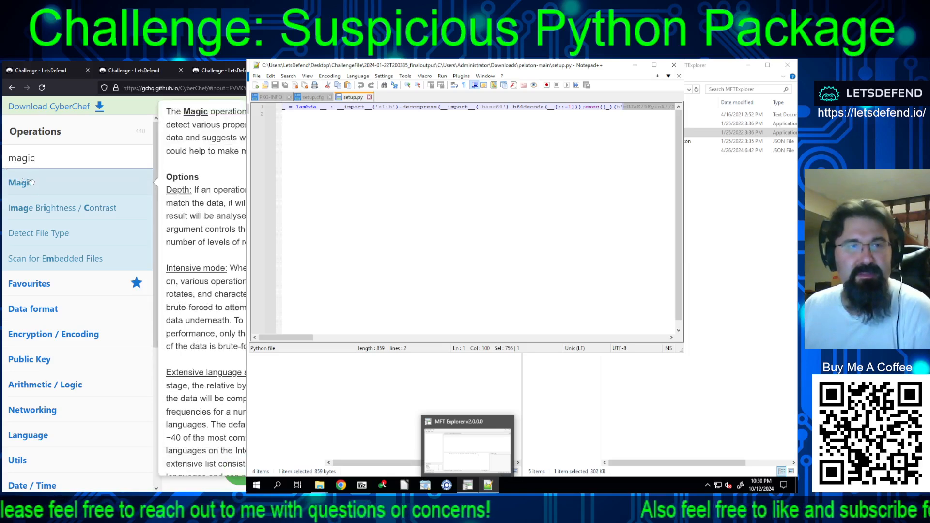
pyautogui.moveTo(20, 183); pyautogui.dragTo(195, 257)
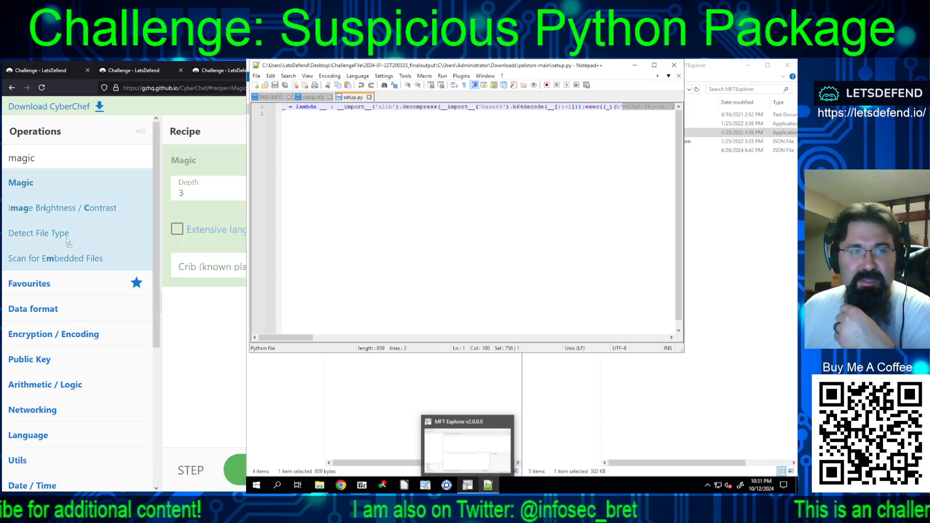
pyautogui.click(121, 72)
pyautogui.click(142, 71)
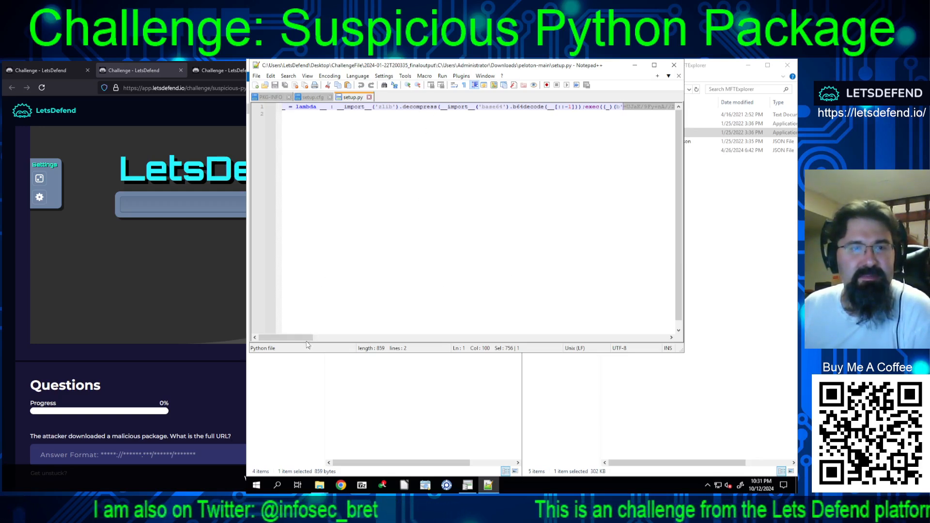
# Step: Open all files of the package's peloton_client123.egg-info folder together in Notepad++
pyautogui.moveTo(306, 341); pyautogui.dragTo(286, 334)
pyautogui.click(394, 391)
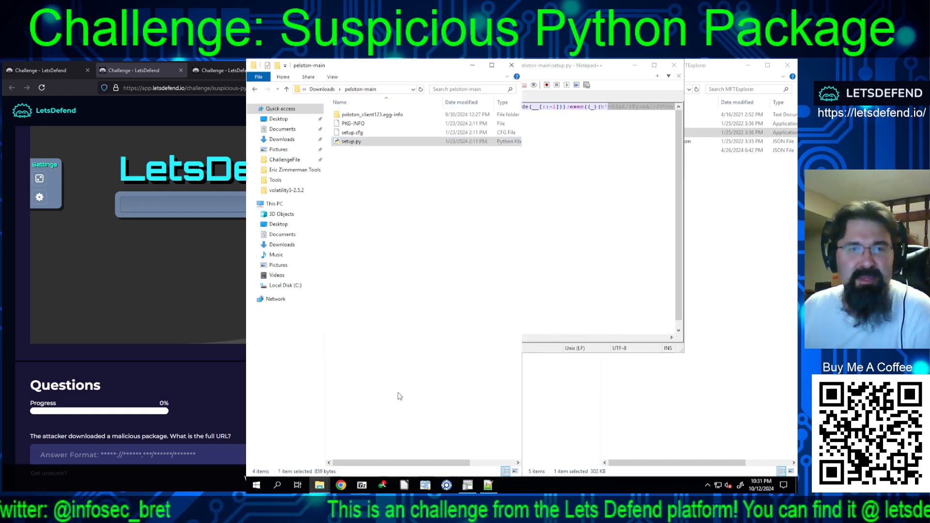
pyautogui.doubleClick(380, 115)
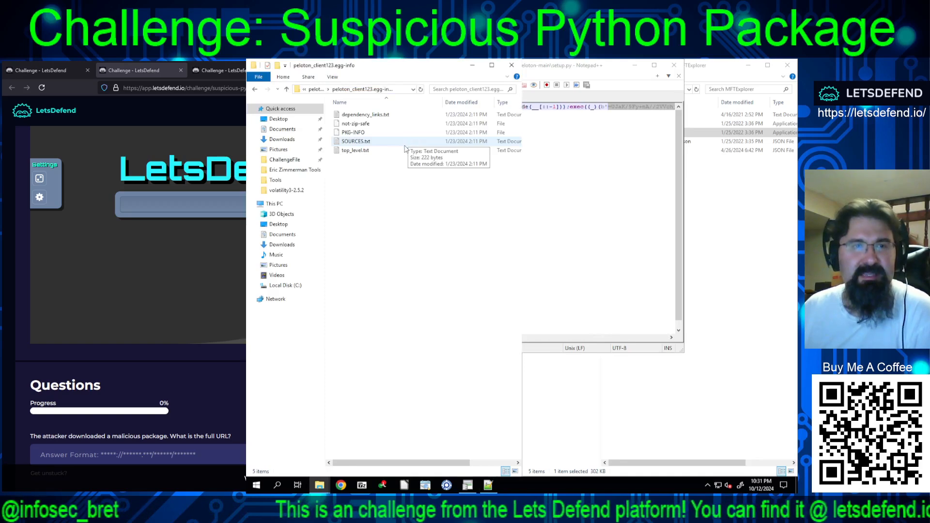
pyautogui.moveTo(384, 171); pyautogui.dragTo(340, 112)
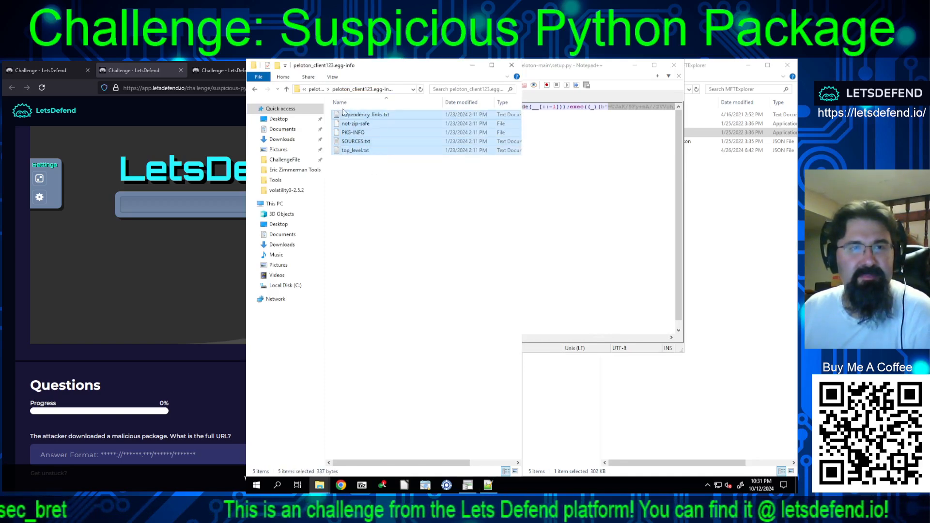
pyautogui.rightClick(358, 115)
pyautogui.click(396, 121)
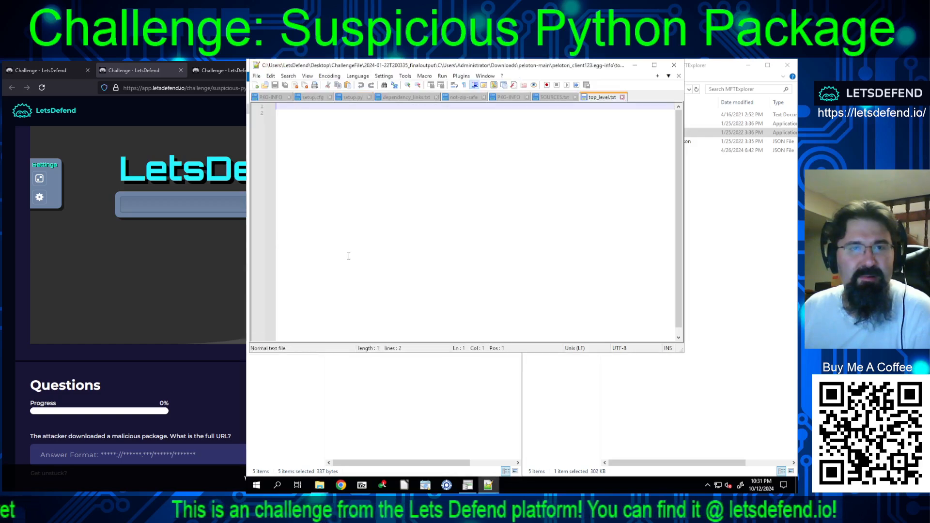
# Step: Examine the egg-info files SOURCES.txt, PKG-INFO, not-zip-safe and dependency_links.txt, and recheck the package's own setup.py, setup.cfg and PKG-INFO
pyautogui.click(559, 99)
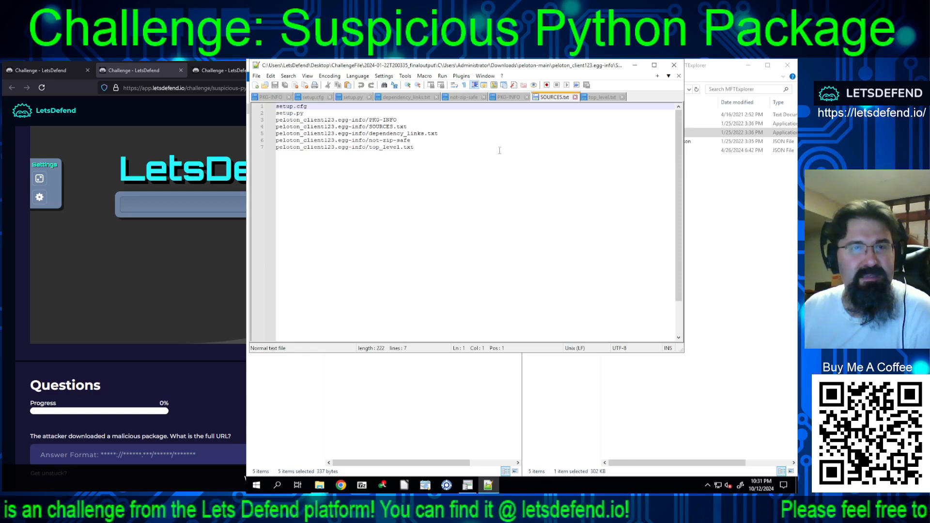
pyautogui.click(503, 98)
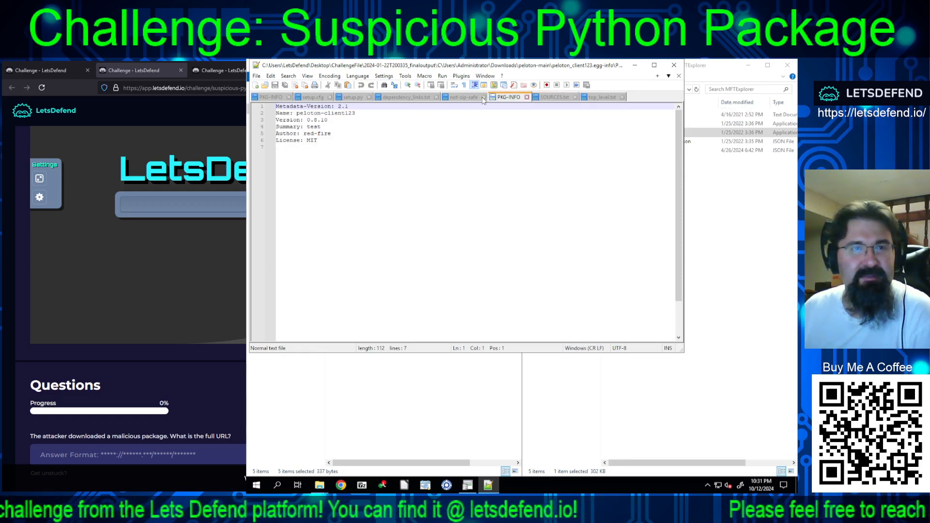
pyautogui.click(526, 98)
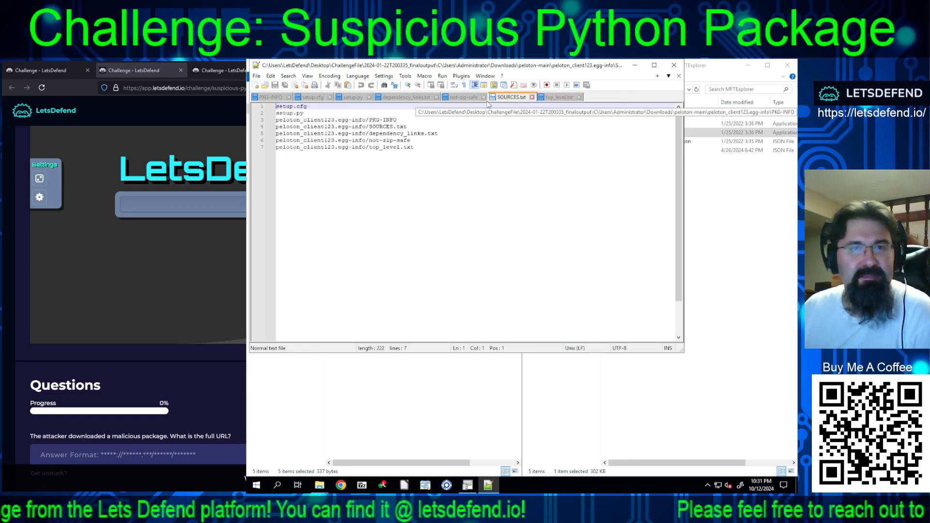
pyautogui.click(457, 99)
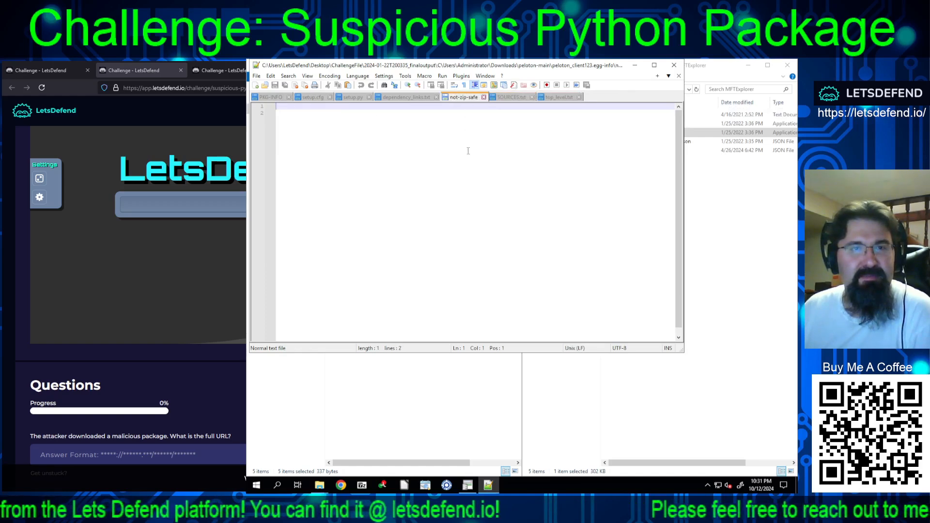
pyautogui.click(402, 97)
pyautogui.click(350, 98)
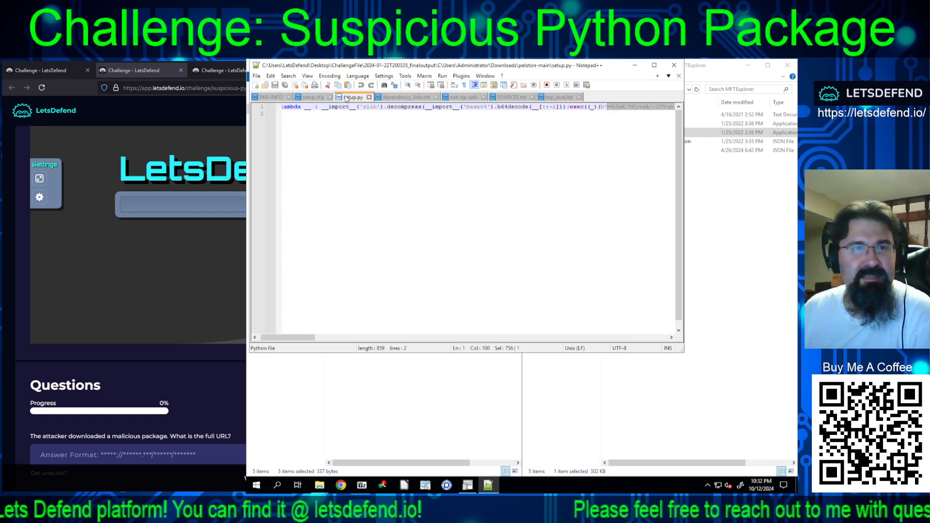
pyautogui.click(324, 99)
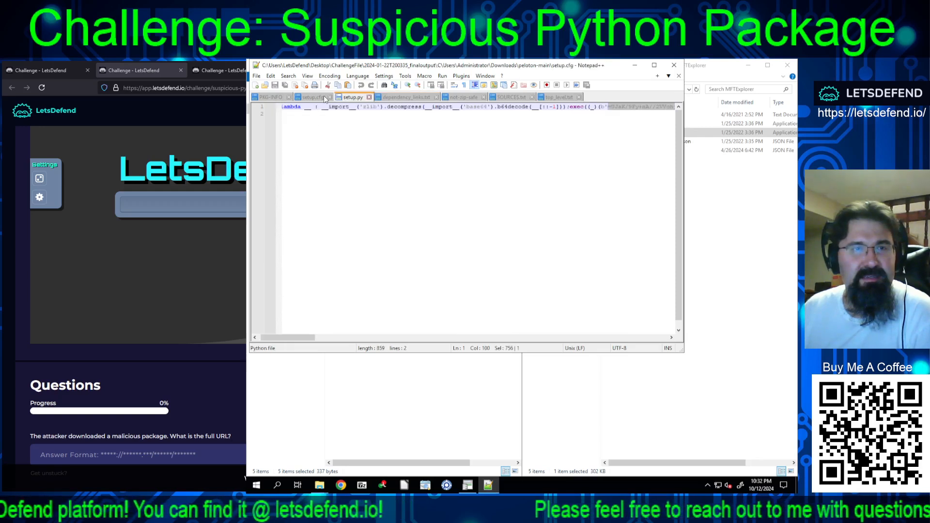
pyautogui.click(271, 98)
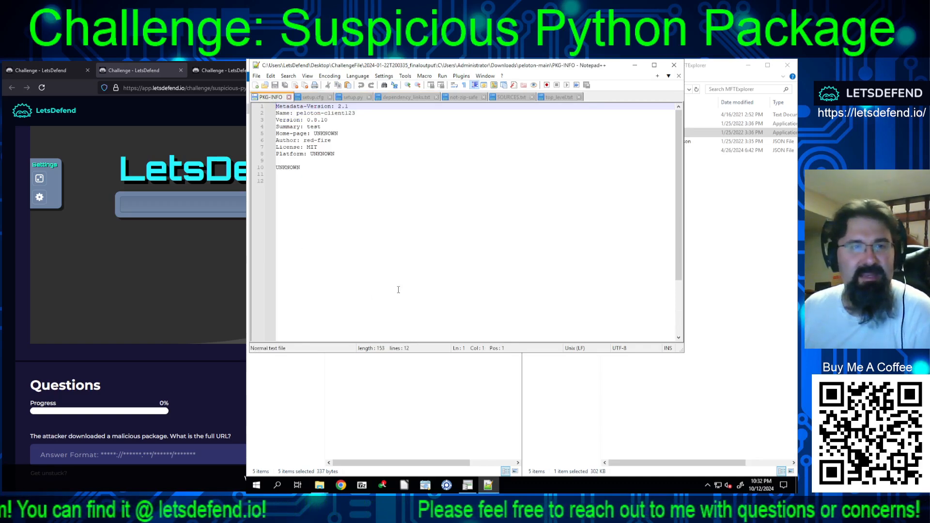
# Step: Go back up to the triage's Users folder and check the Default profile and the Public profile's Desktop for suspicious files
pyautogui.click(635, 65)
pyautogui.click(408, 144)
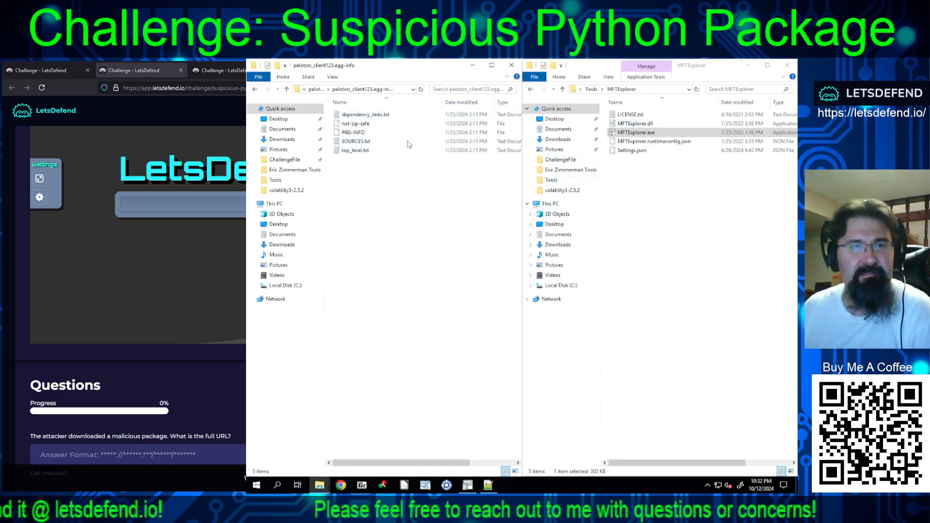
pyautogui.click(317, 90)
pyautogui.click(322, 91)
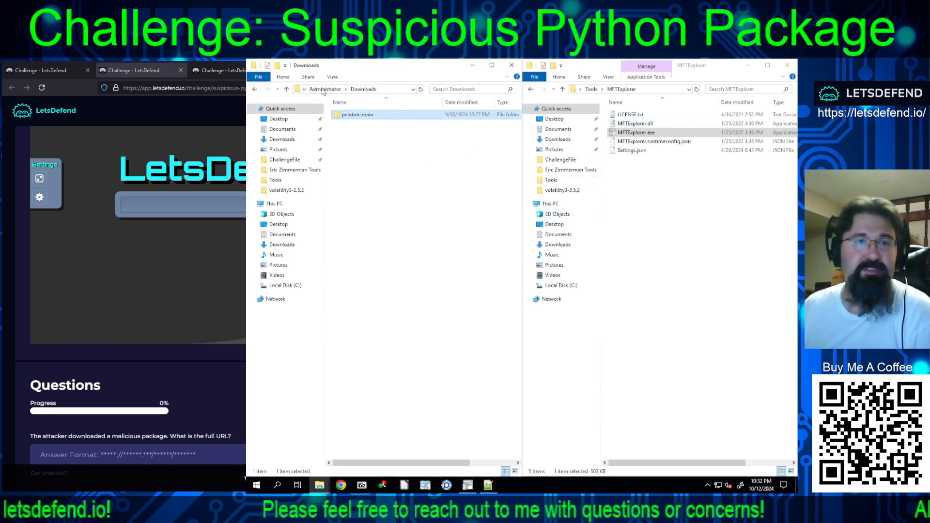
pyautogui.click(322, 90)
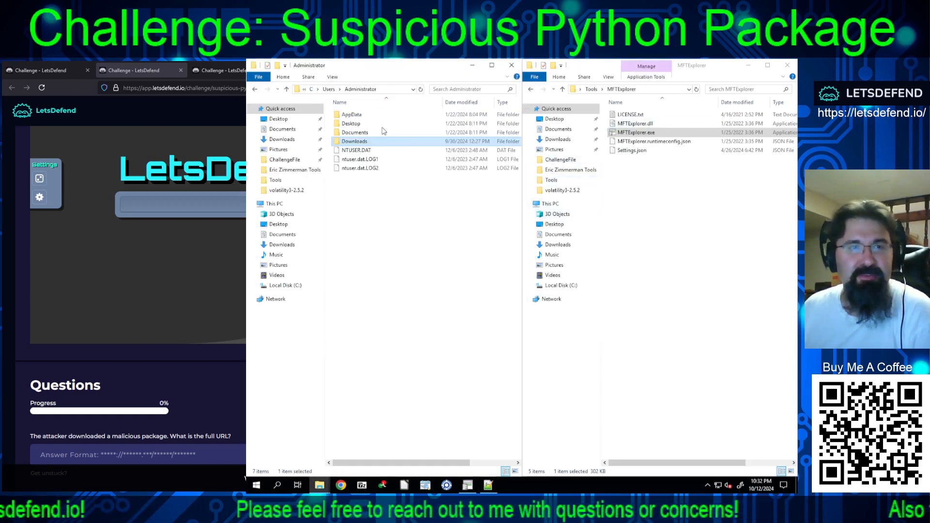
pyautogui.click(329, 89)
pyautogui.doubleClick(349, 124)
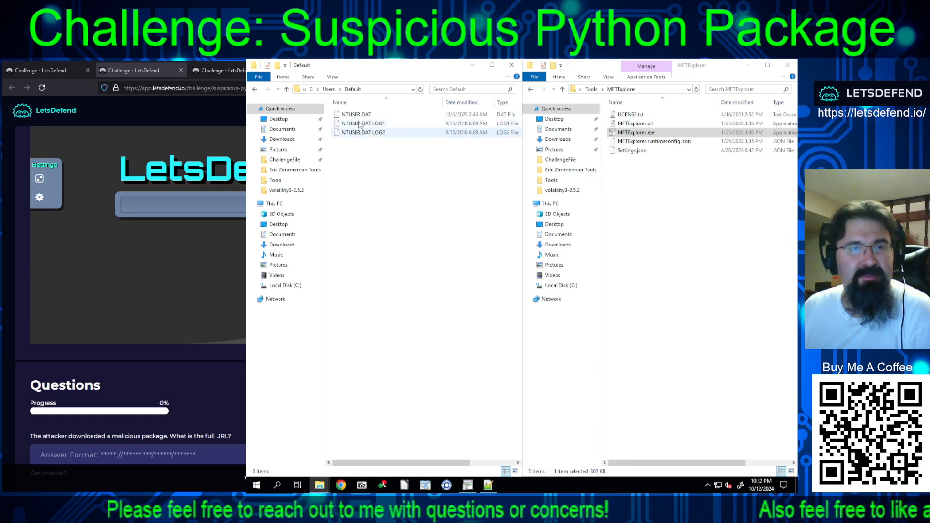
pyautogui.click(329, 89)
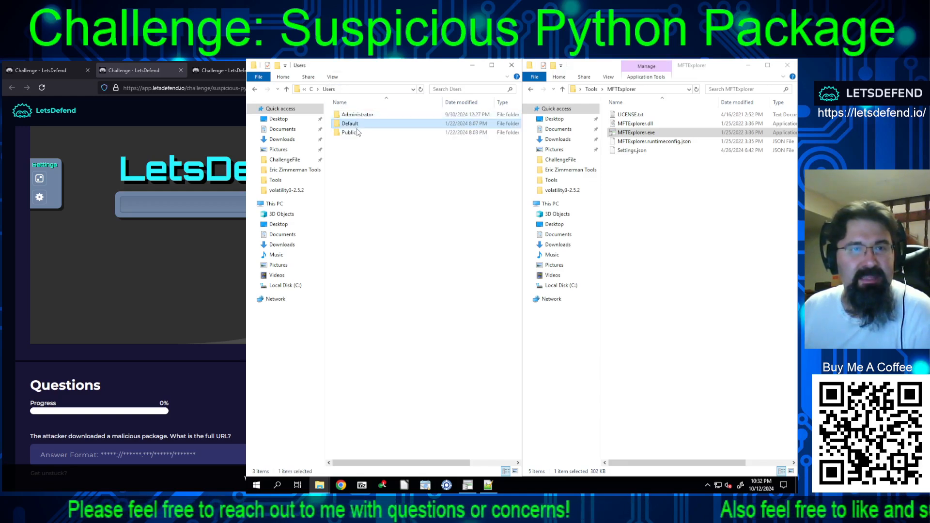
pyautogui.doubleClick(356, 133)
pyautogui.doubleClick(346, 119)
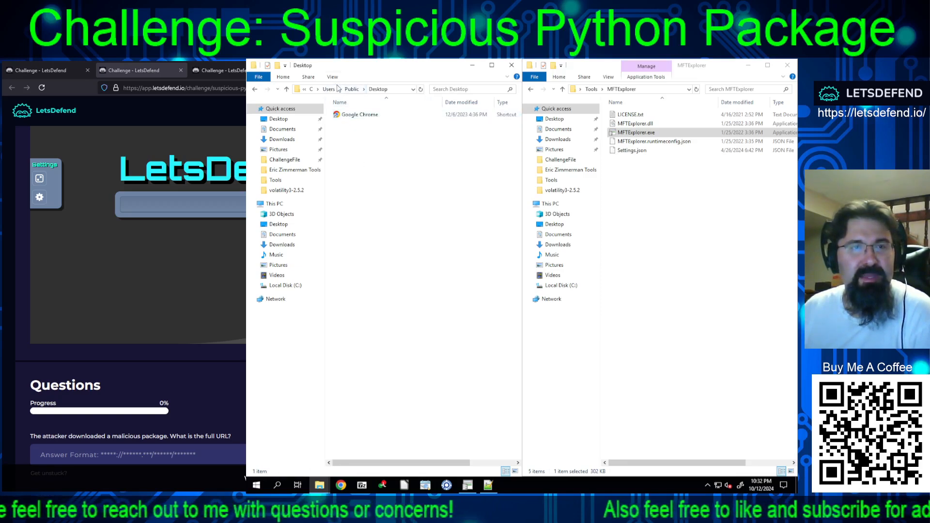
pyautogui.click(328, 89)
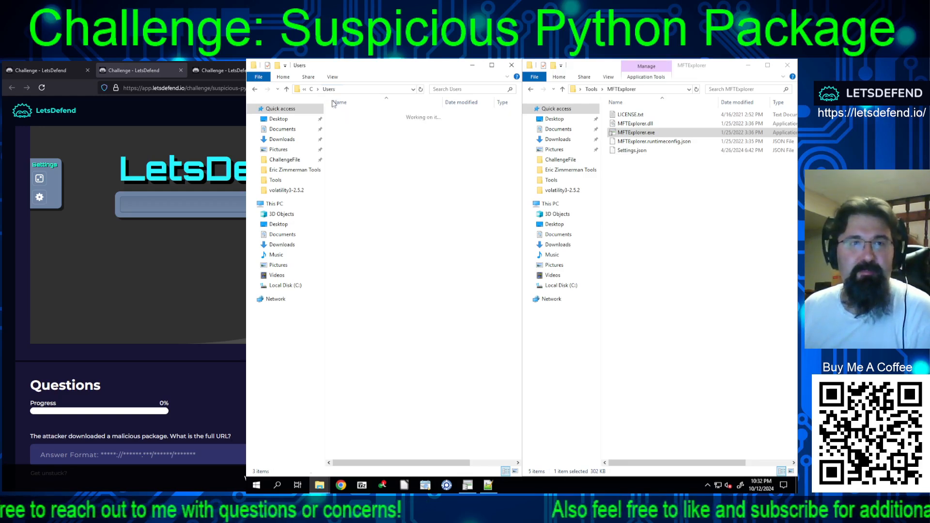
# Step: Open the AppData Local folder of the Administrator profile
pyautogui.doubleClick(348, 115)
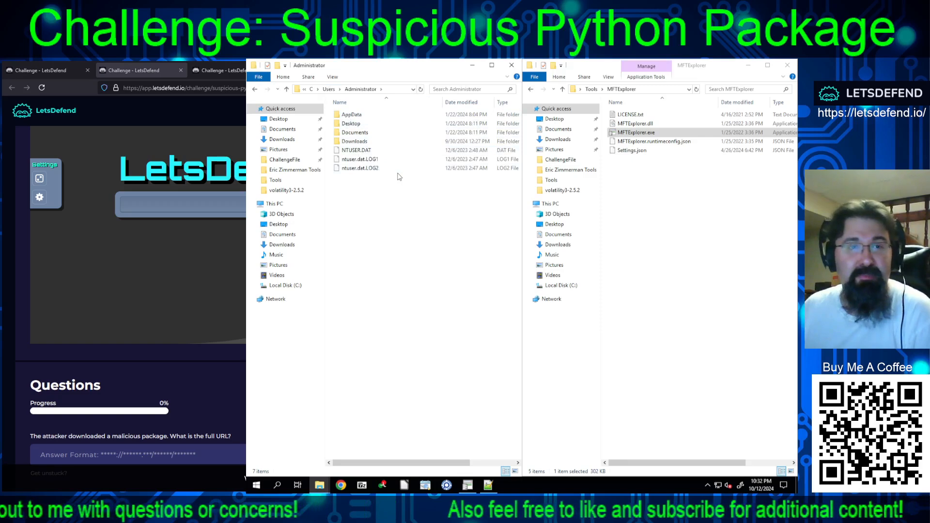
pyautogui.doubleClick(351, 115)
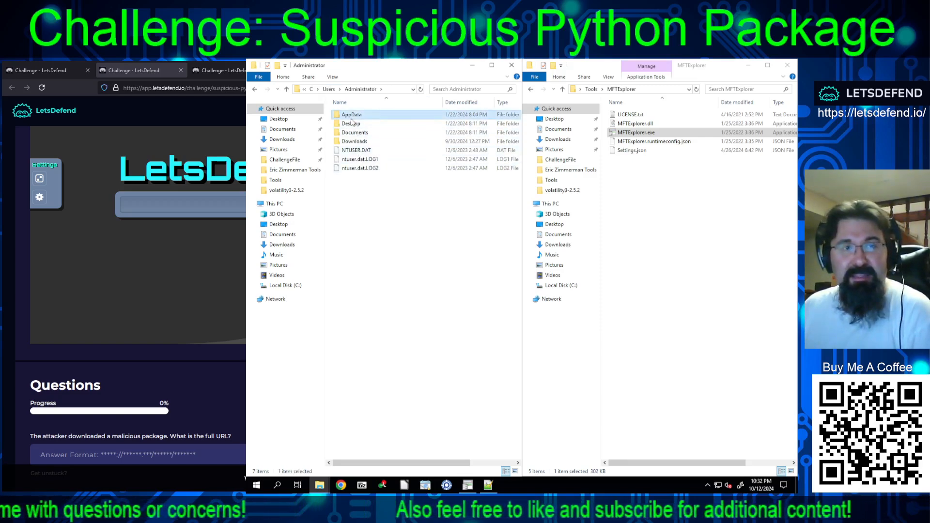
pyautogui.doubleClick(350, 115)
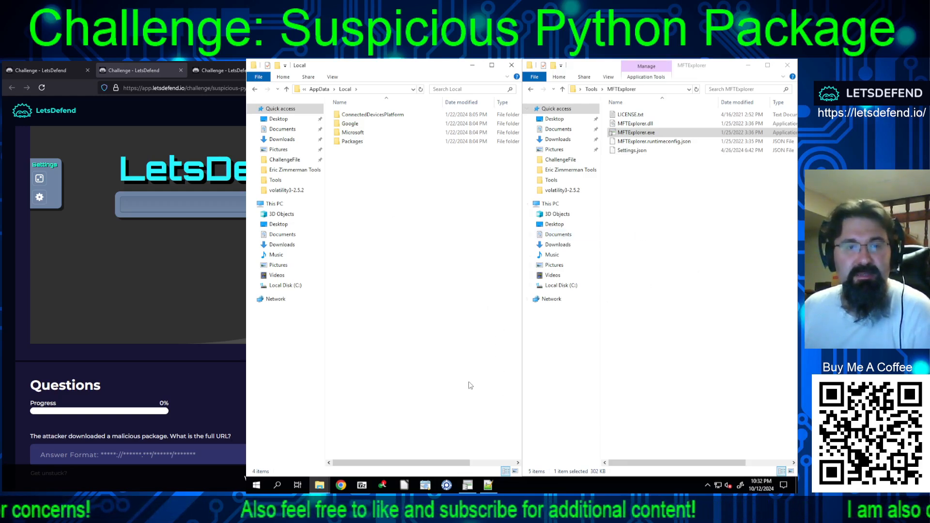
pyautogui.click(448, 486)
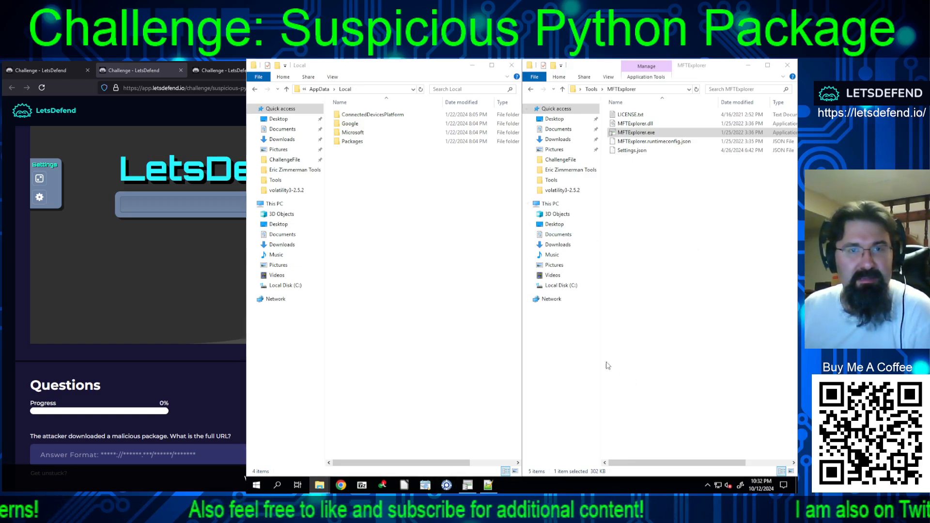
pyautogui.click(448, 486)
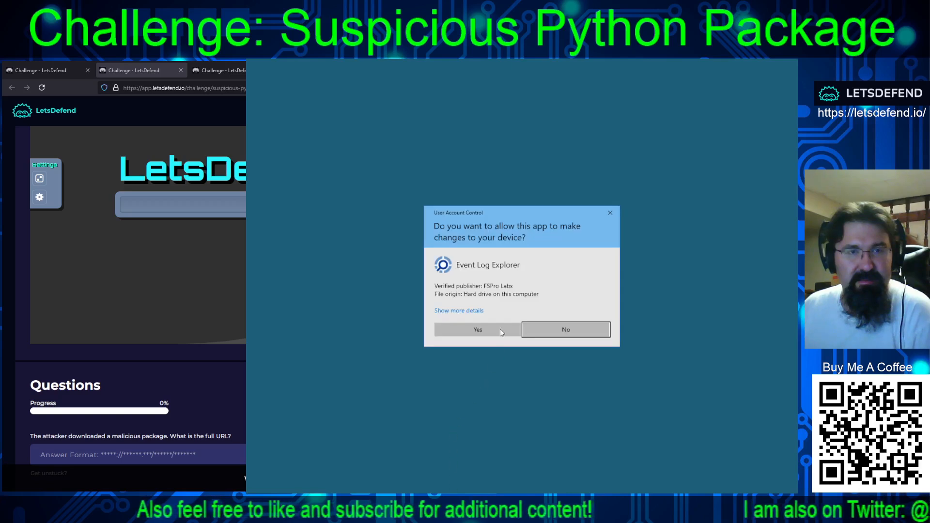
pyautogui.click(535, 326)
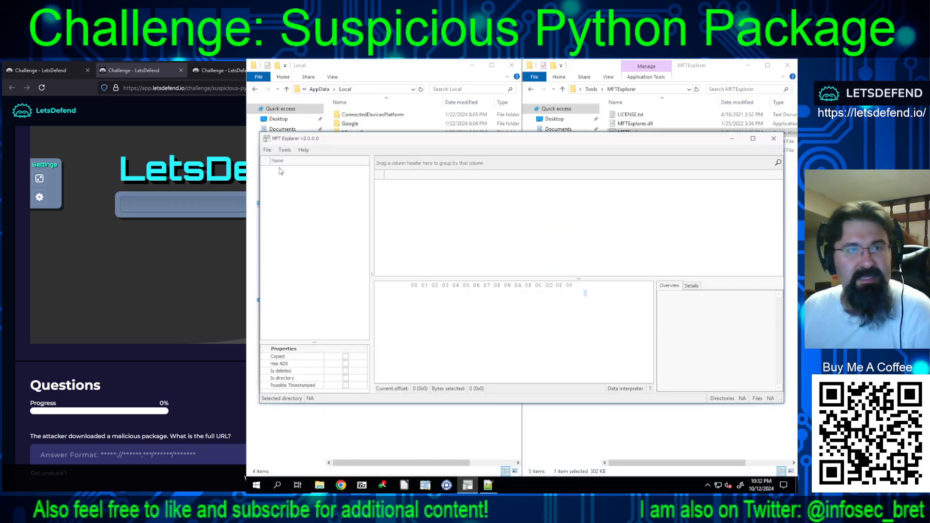
# Step: Load the $MFT file from the C folder of the ChallengeFile triage output into MFT Explorer
pyautogui.click(267, 149)
pyautogui.click(292, 165)
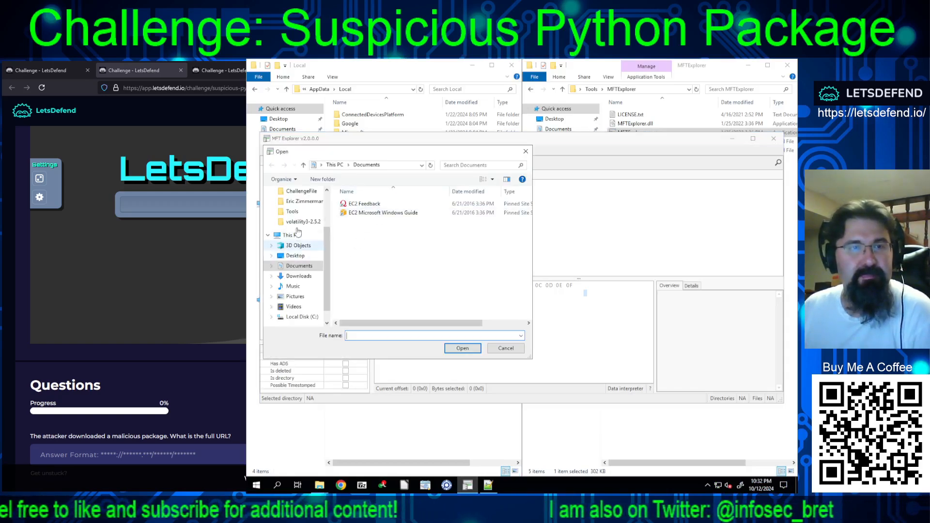
pyautogui.click(300, 191)
pyautogui.doubleClick(353, 206)
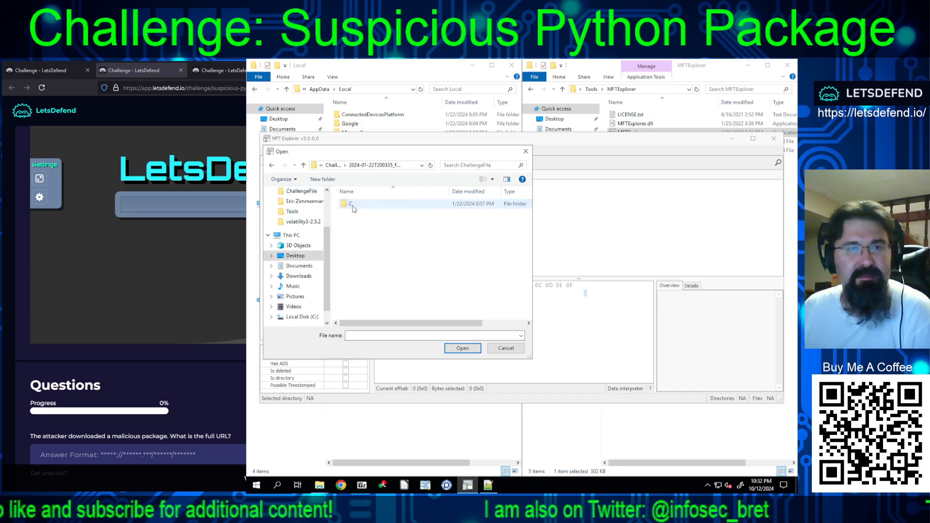
pyautogui.doubleClick(353, 206)
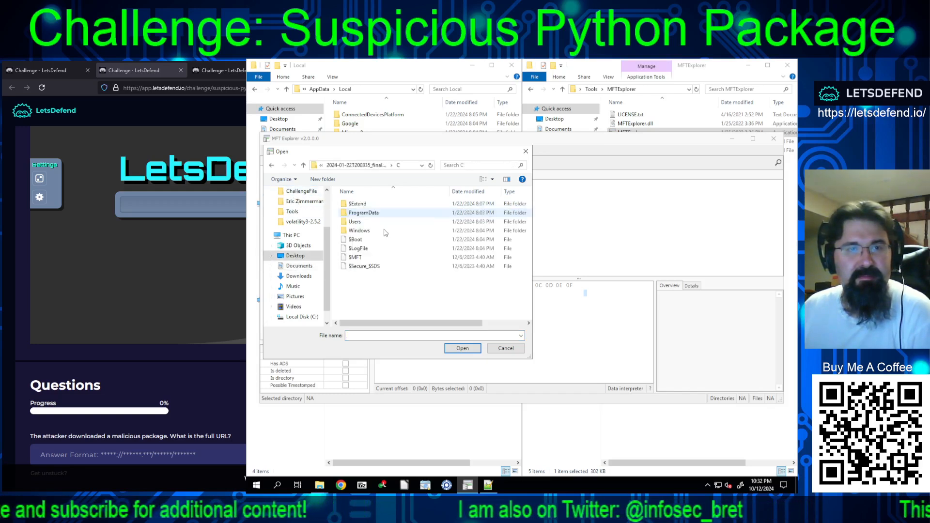
pyautogui.doubleClick(354, 257)
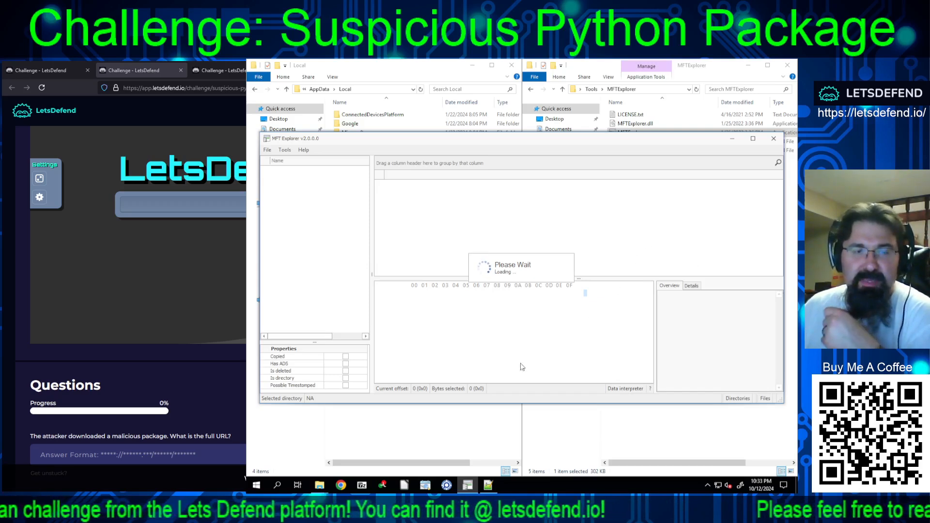
# Step: Reread the obfuscated code in setup.py in Notepad++ and look through the CyberChef operations matching "dec" for a suitable decoder
pyautogui.click(488, 484)
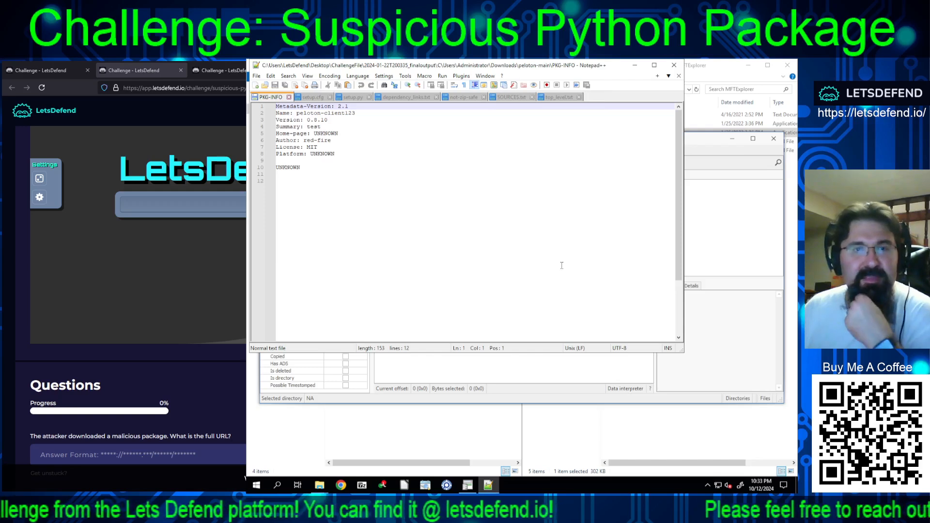
pyautogui.click(350, 97)
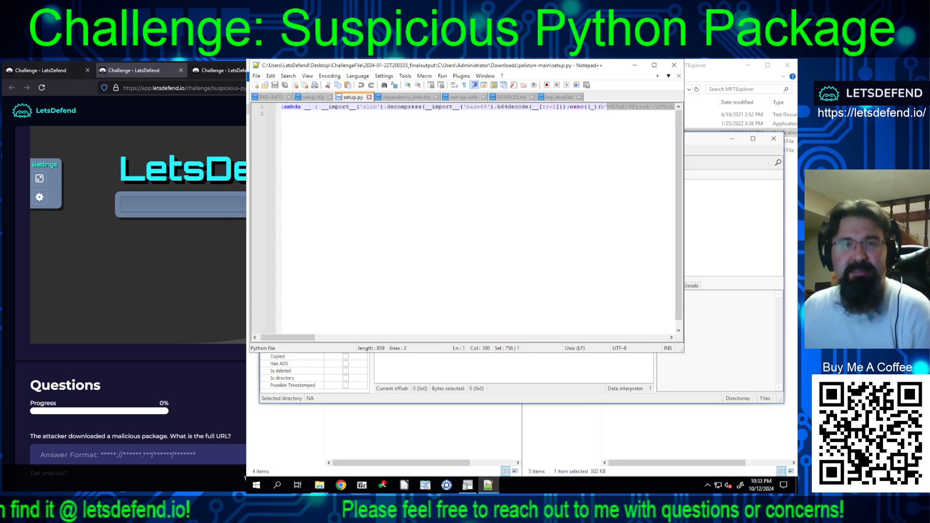
pyautogui.click(319, 71)
pyautogui.doubleClick(100, 155)
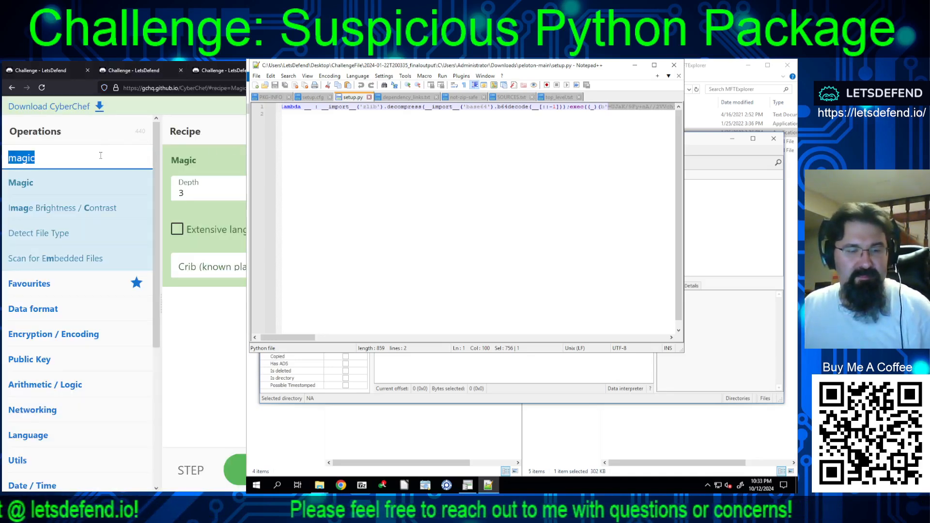
pyautogui.write('dec')
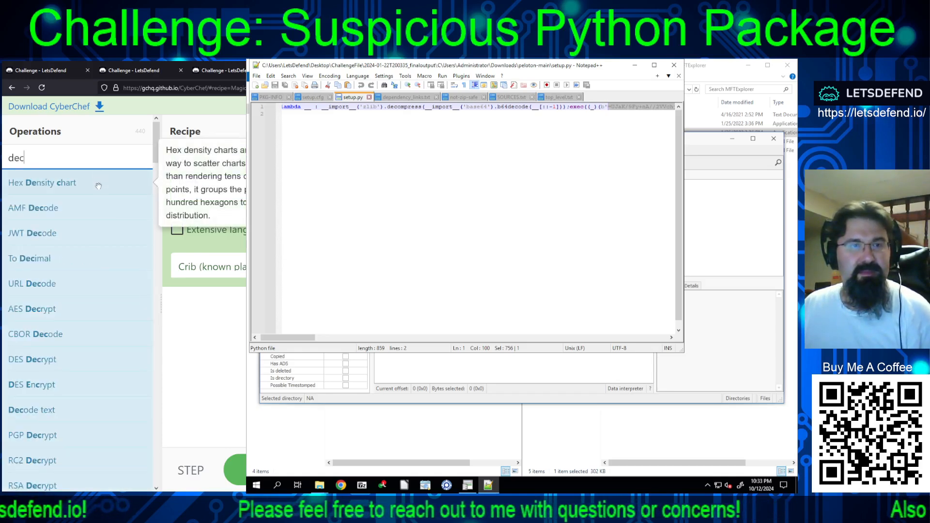
pyautogui.scroll(-5, 121, 262)
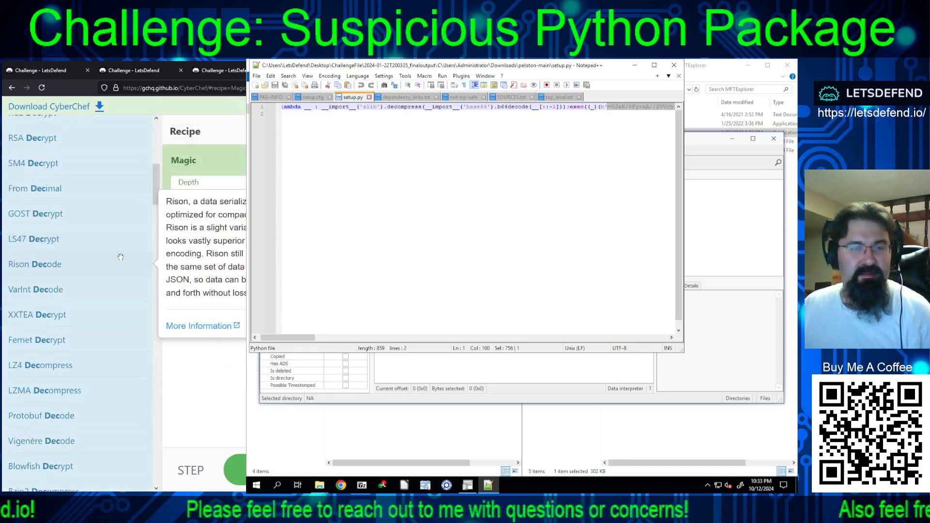
pyautogui.scroll(-7, 122, 252)
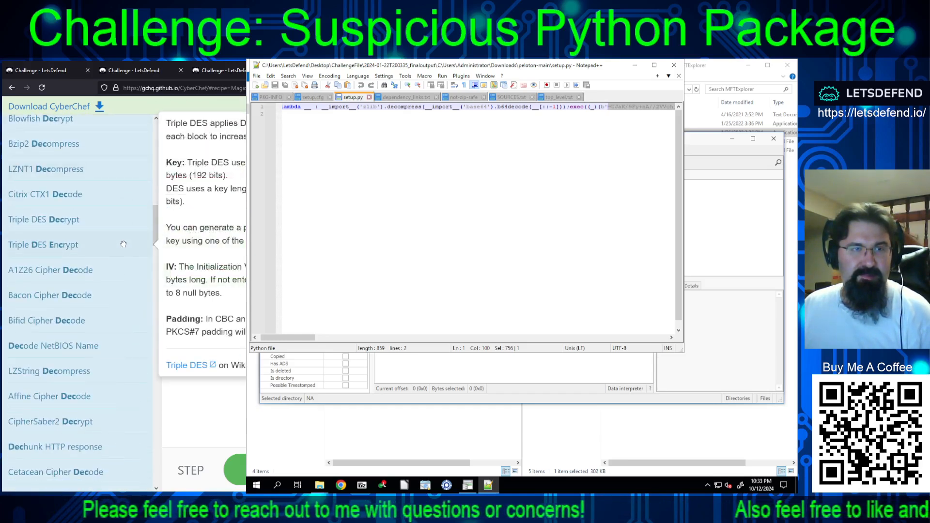
pyautogui.scroll(-15, 123, 244)
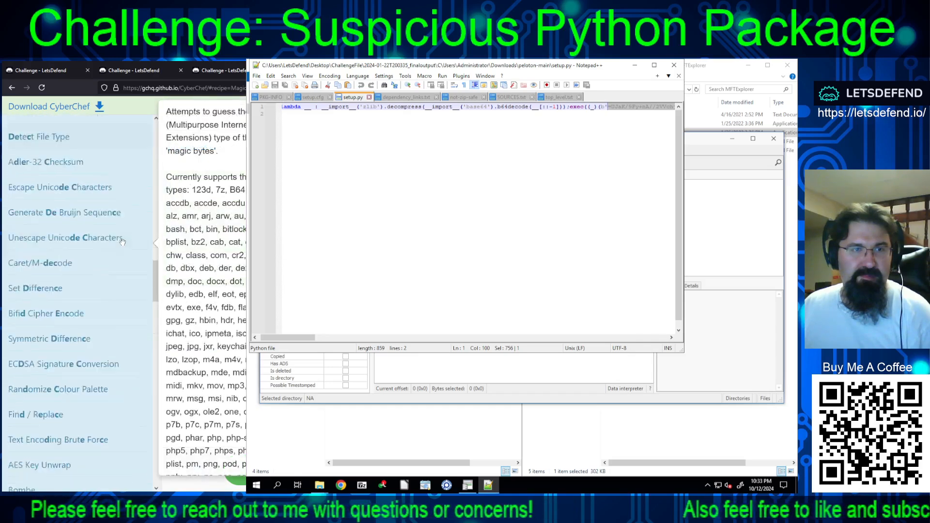
pyautogui.scroll(20, 123, 242)
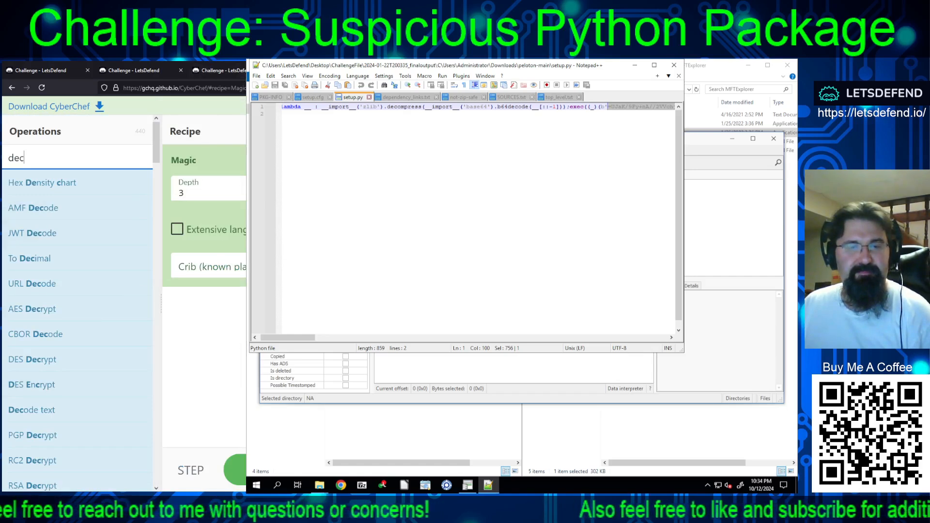
pyautogui.hotkey('alt', 'Tab')
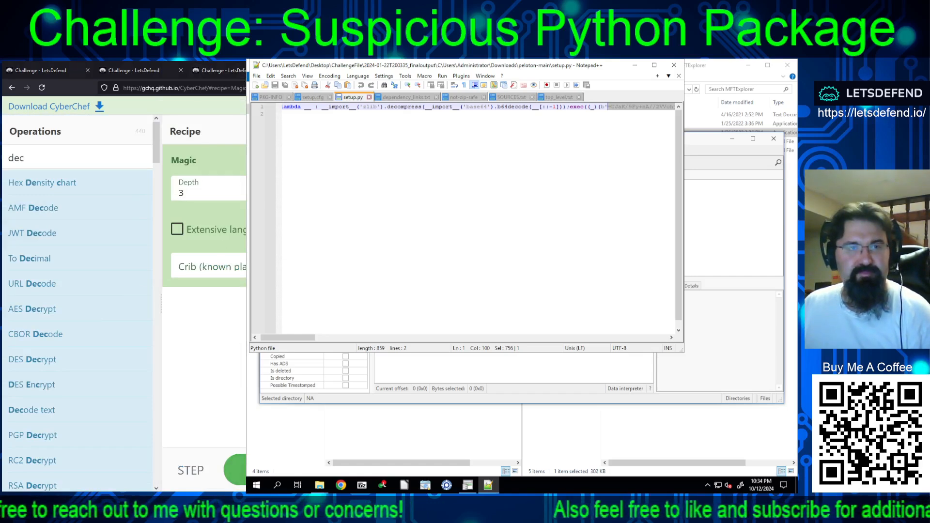
pyautogui.click(577, 461)
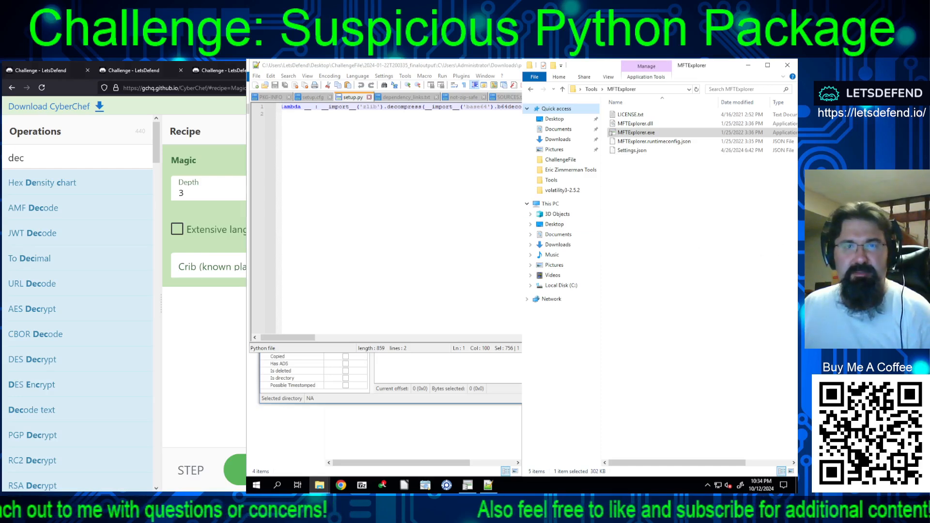
# Step: Search the CyberChef operations for zlib and remove the Magic operation from the recipe
pyautogui.click(103, 157)
pyautogui.write('zlib')
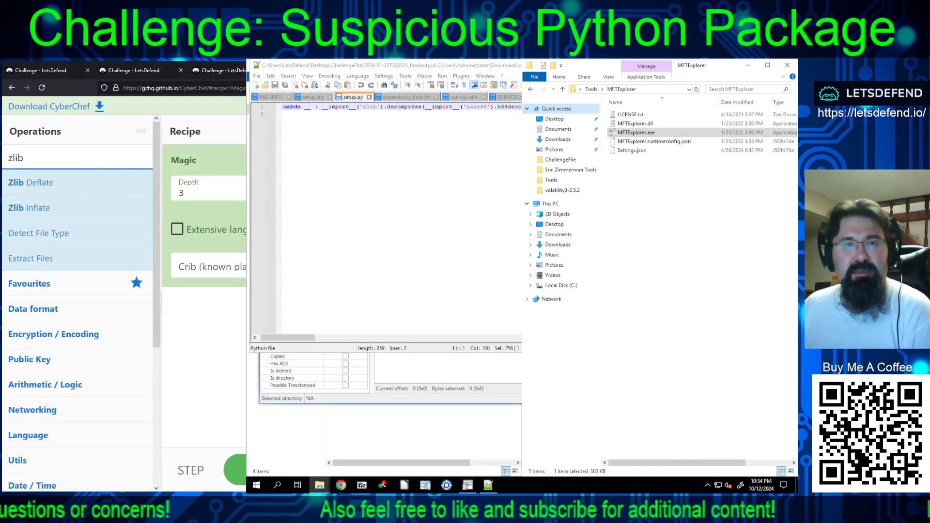
pyautogui.moveTo(208, 160); pyautogui.dragTo(86, 300)
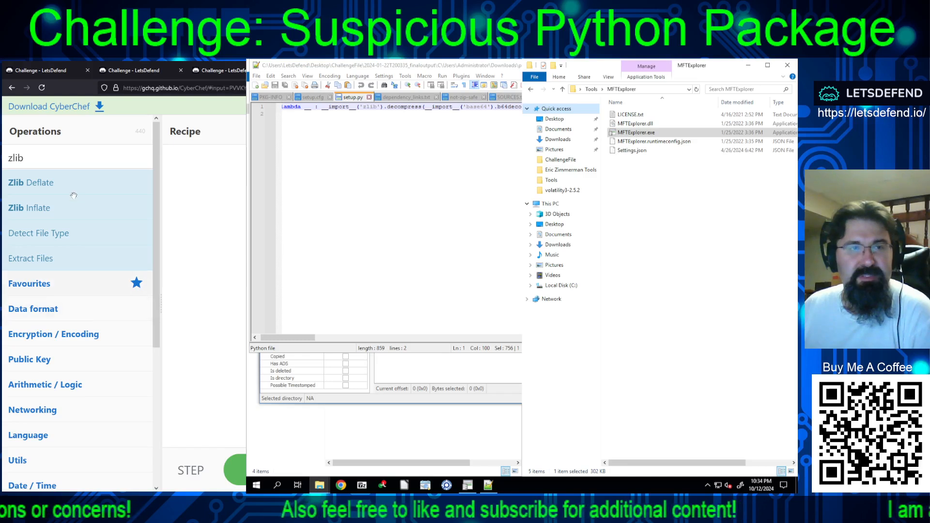
# Step: Try Zlib Deflate on the setup.py payload with the Fixed Huffman, None (Store) and Dynamic Huffman compression types
pyautogui.doubleClick(40, 184)
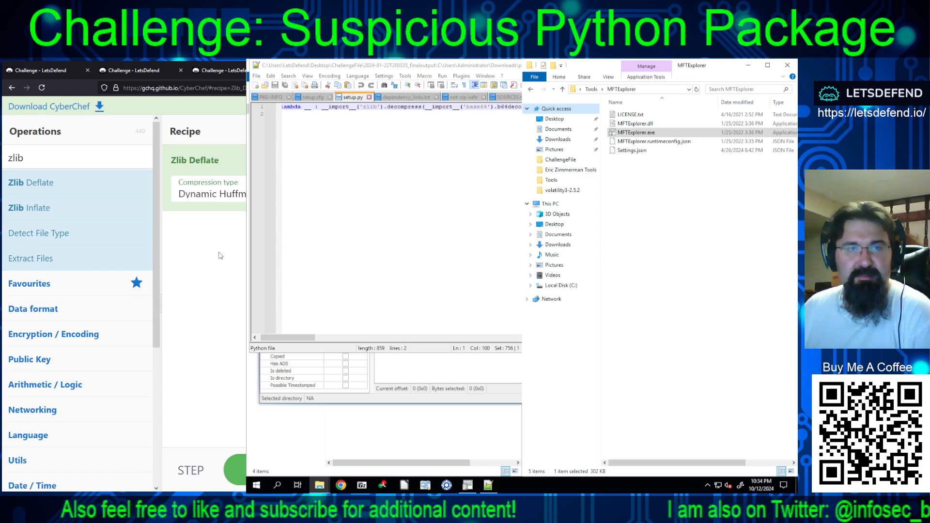
pyautogui.click(208, 216)
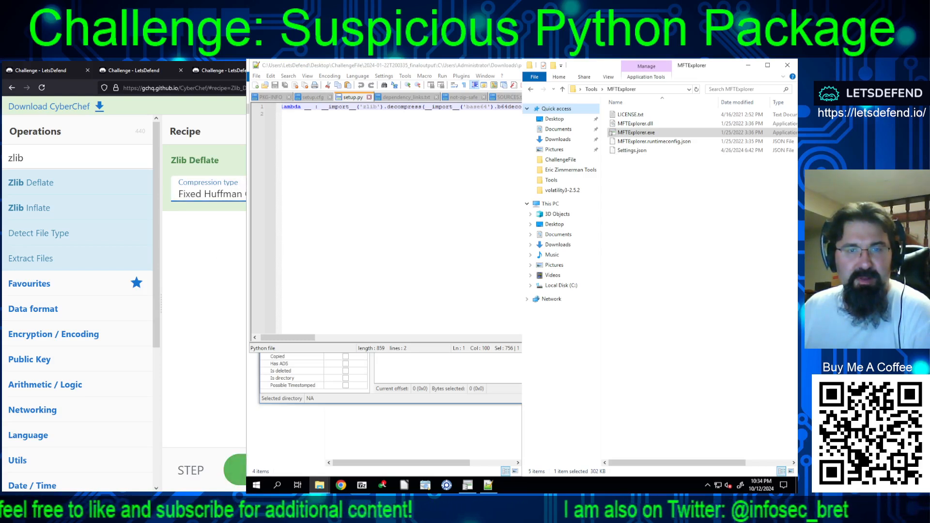
pyautogui.press('Down')
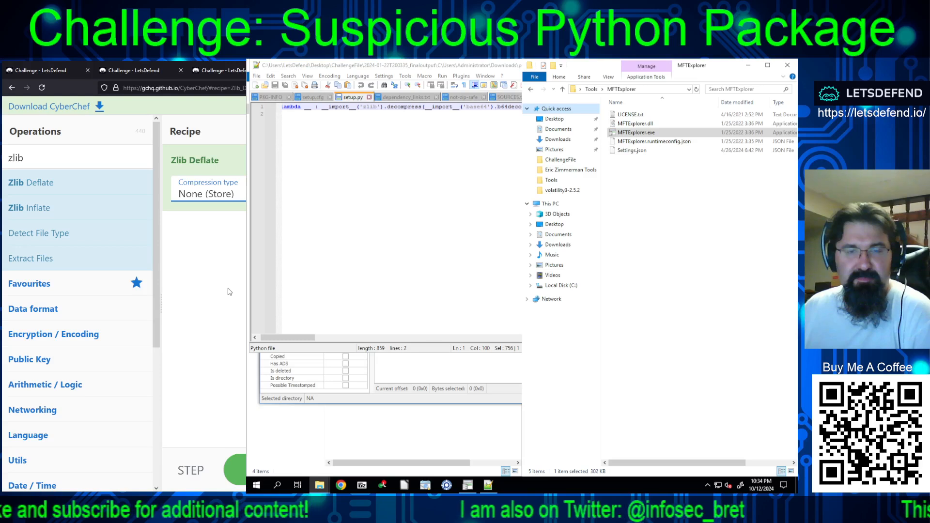
pyautogui.click(228, 189)
pyautogui.click(218, 213)
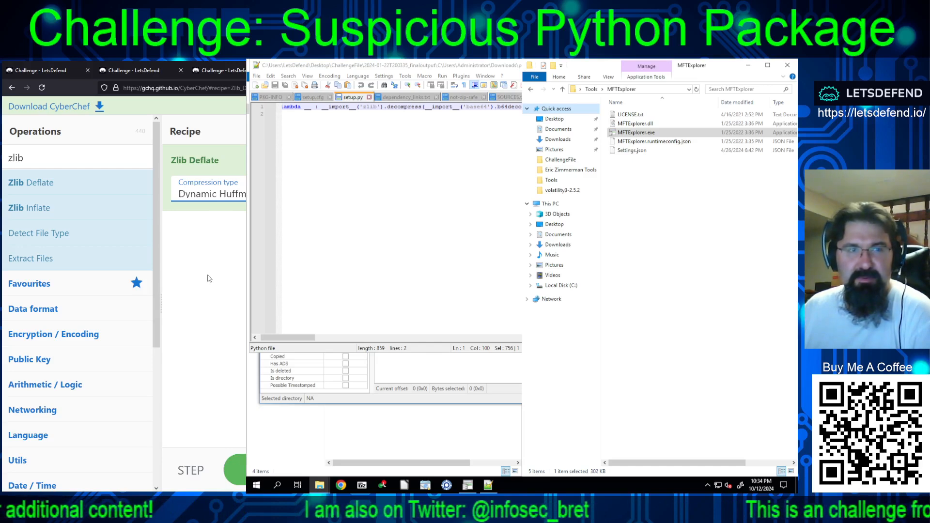
# Step: Replace Zlib Deflate in the recipe with a Reverse operation that works by Character
pyautogui.click(67, 158)
pyautogui.hotkey('ctrl', 'a')
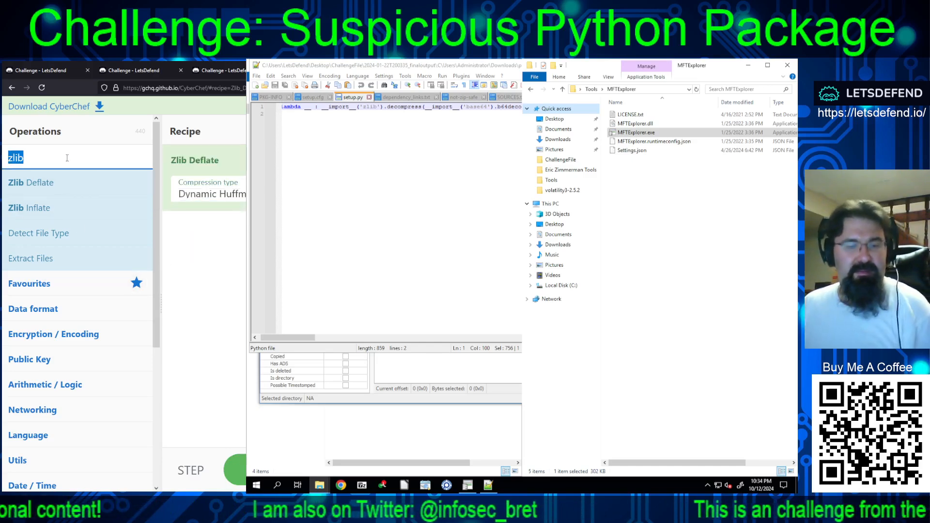
pyautogui.write('reverse')
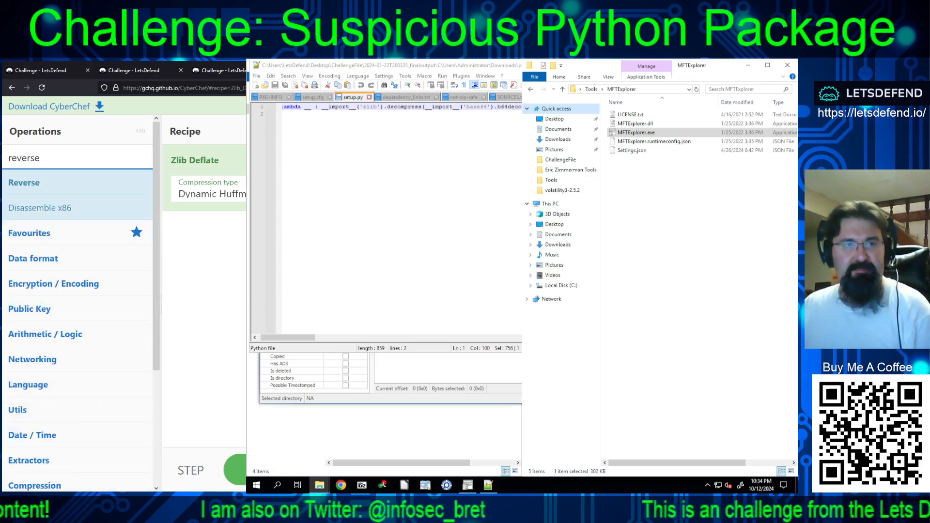
pyautogui.moveTo(164, 240); pyautogui.dragTo(167, 241)
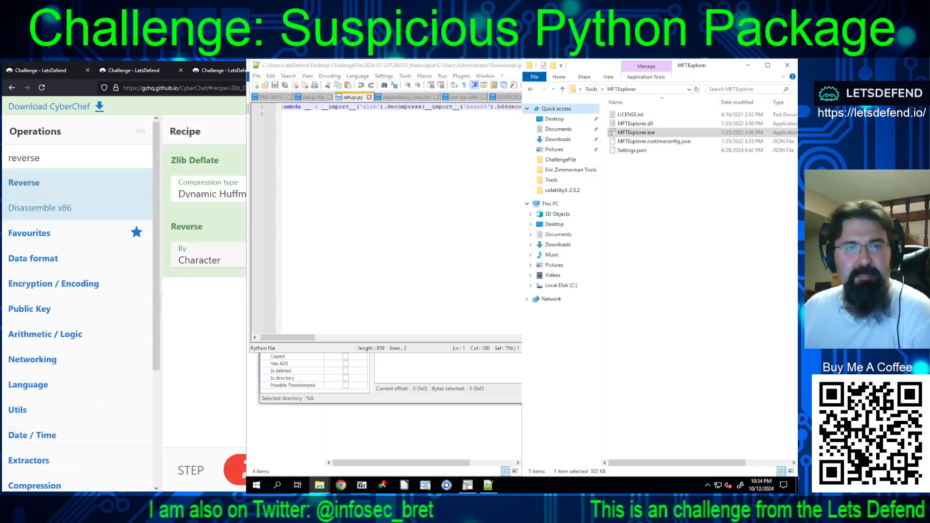
pyautogui.moveTo(245, 155); pyautogui.dragTo(238, 150)
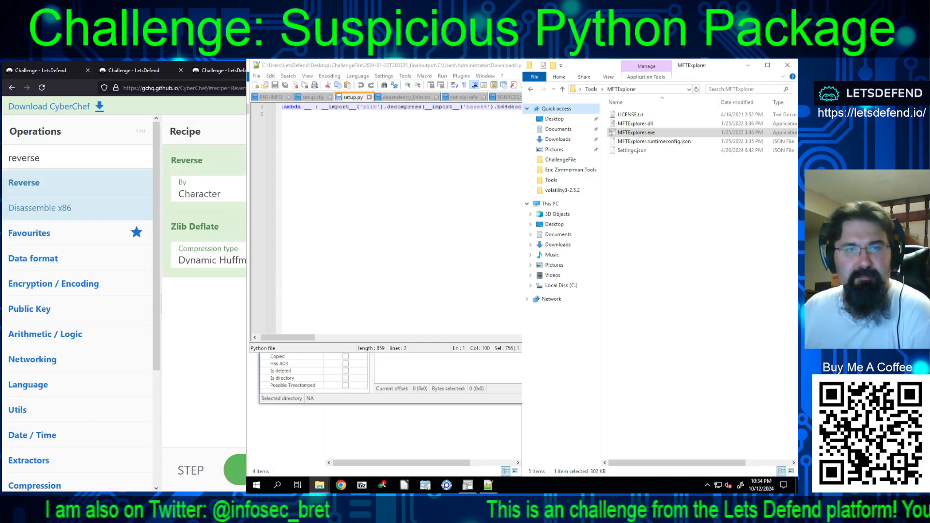
pyautogui.moveTo(244, 255); pyautogui.dragTo(82, 275)
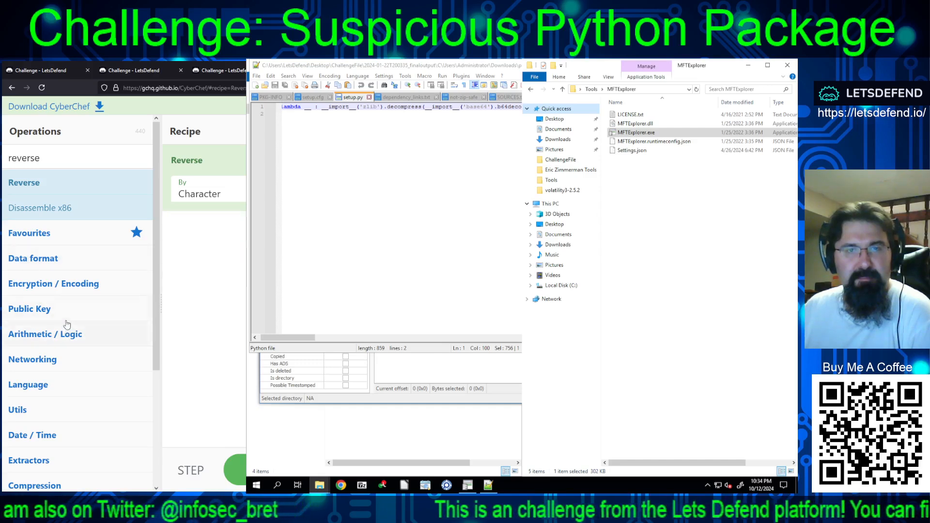
# Step: Add a From Base64 operation after Reverse in the recipe
pyautogui.doubleClick(24, 158)
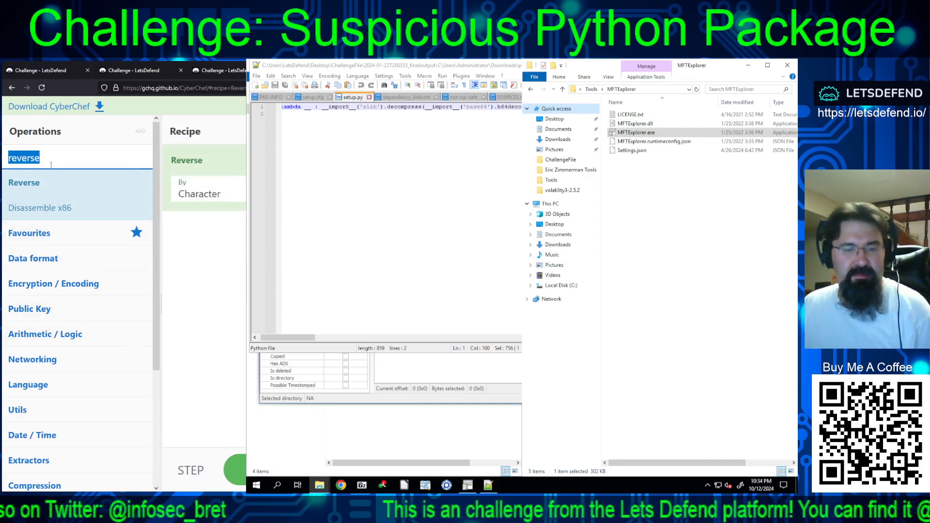
pyautogui.write('base64')
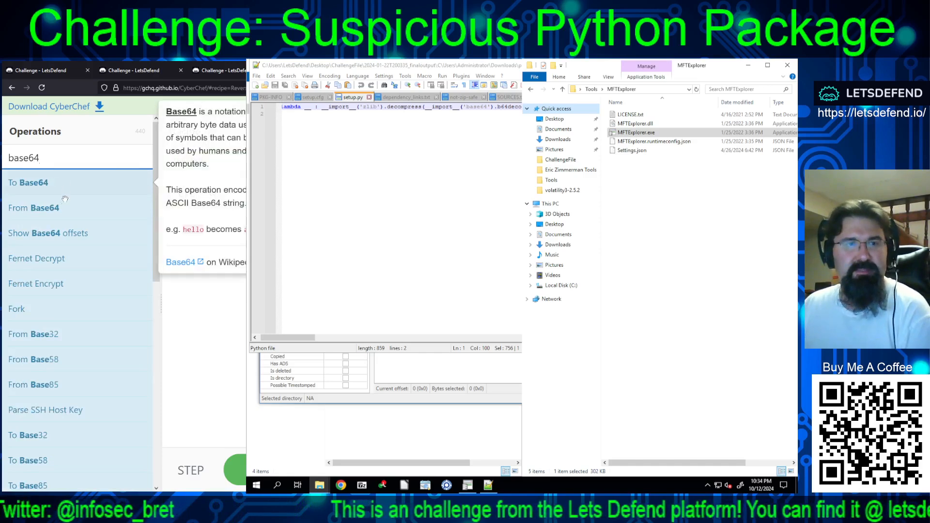
pyautogui.doubleClick(34, 208)
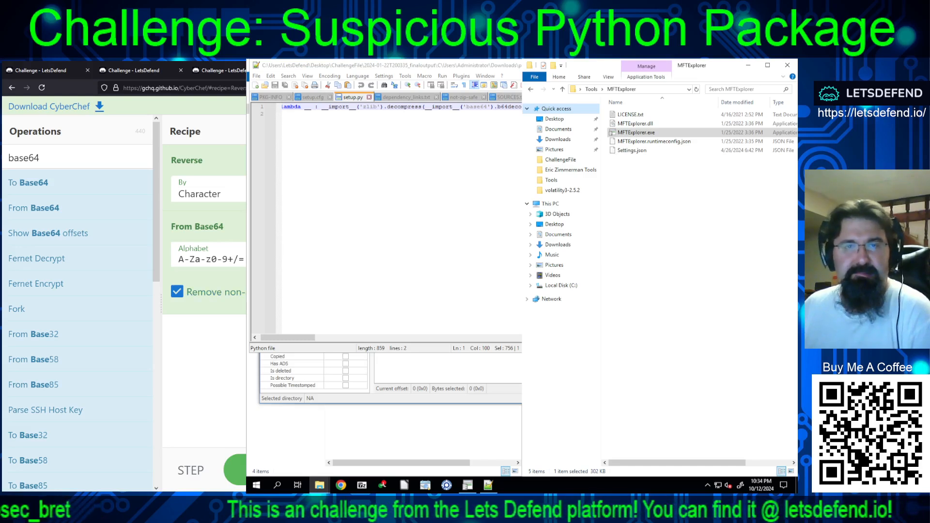
# Step: Try reversing by Line and set Reverse to Byte while From Base64 is disabled, ending with From Base64 enabled again
pyautogui.click(208, 194)
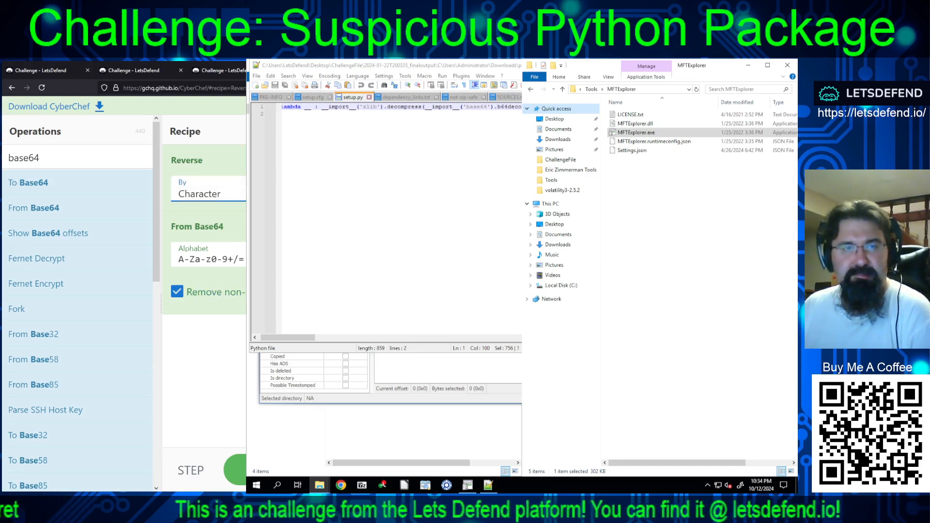
pyautogui.press('Down')
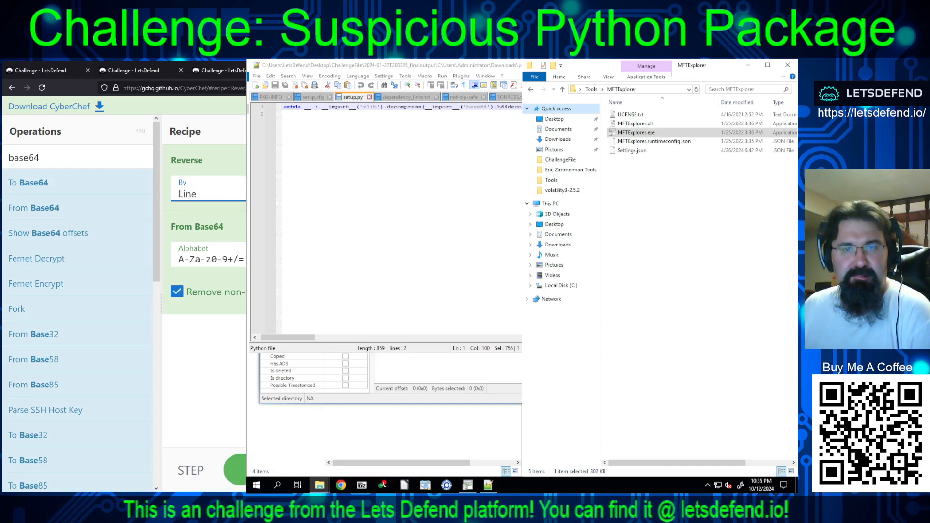
pyautogui.click(372, 227)
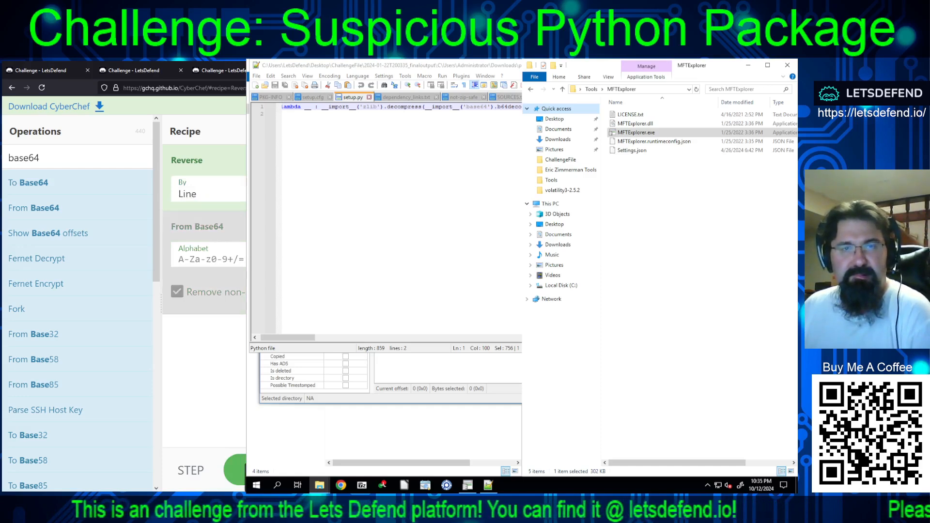
pyautogui.click(209, 189)
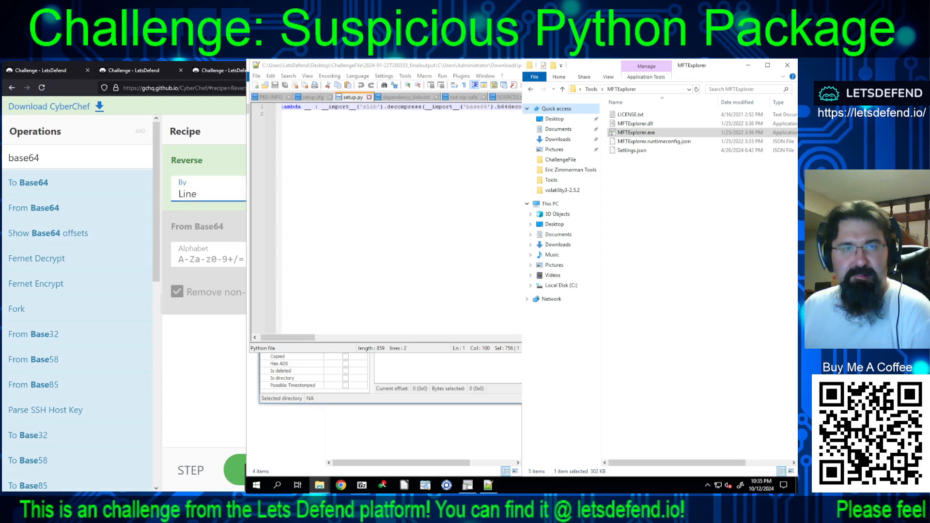
pyautogui.click(203, 209)
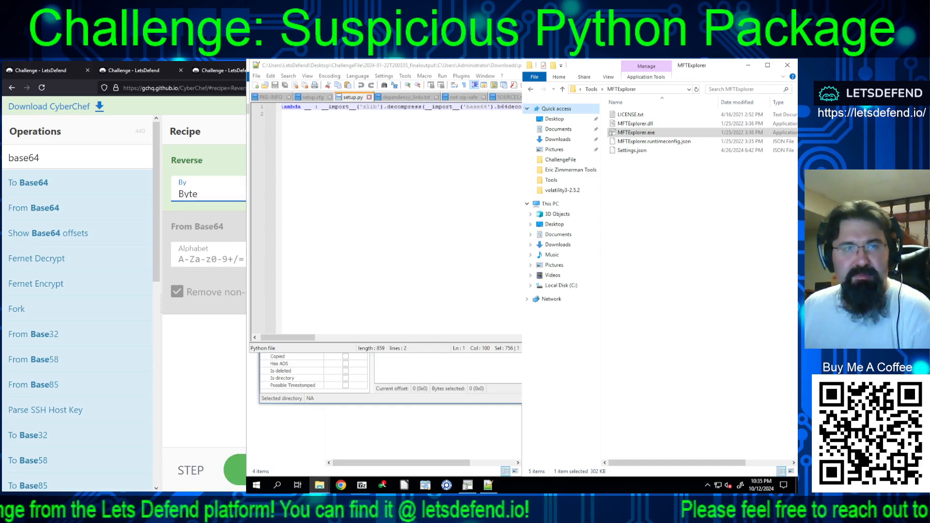
pyautogui.click(369, 226)
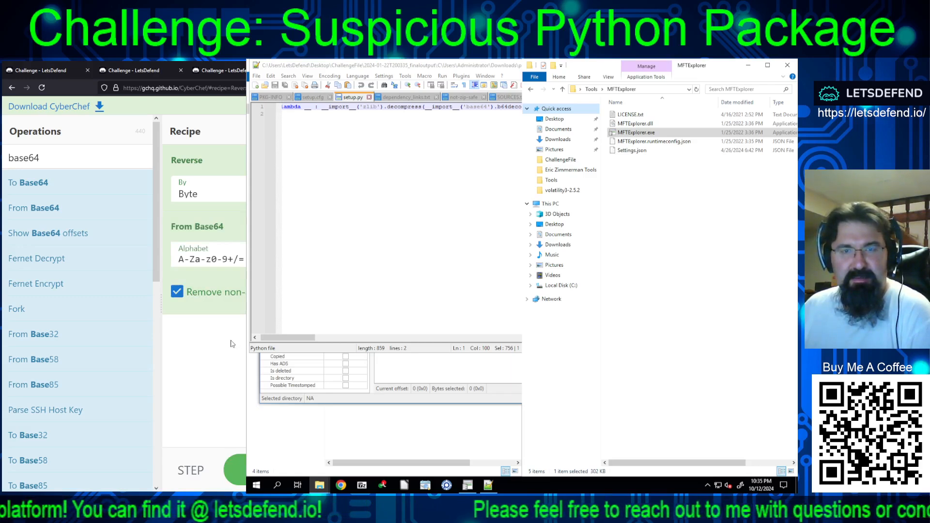
# Step: Add Zlib Deflate after From Base64 and try the Fixed Huffman and None (Store) compression types
pyautogui.doubleClick(79, 155)
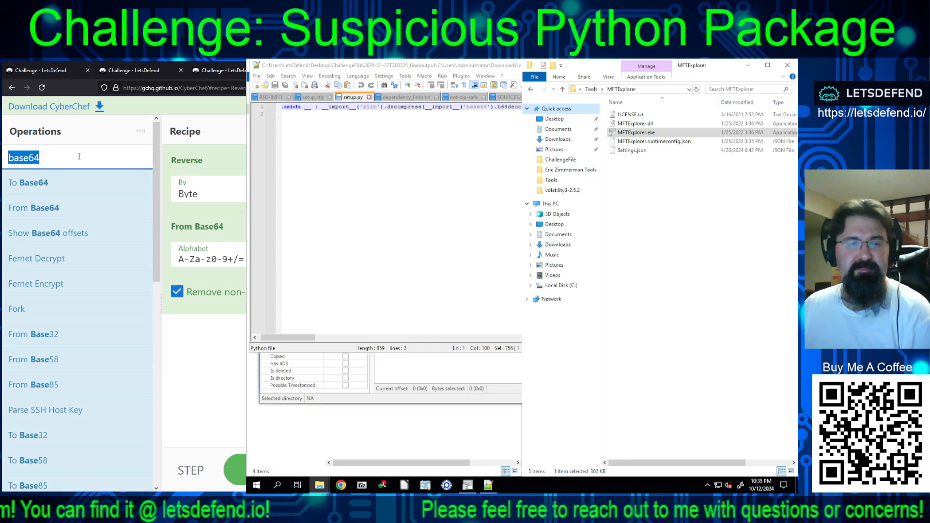
pyautogui.write('zlib')
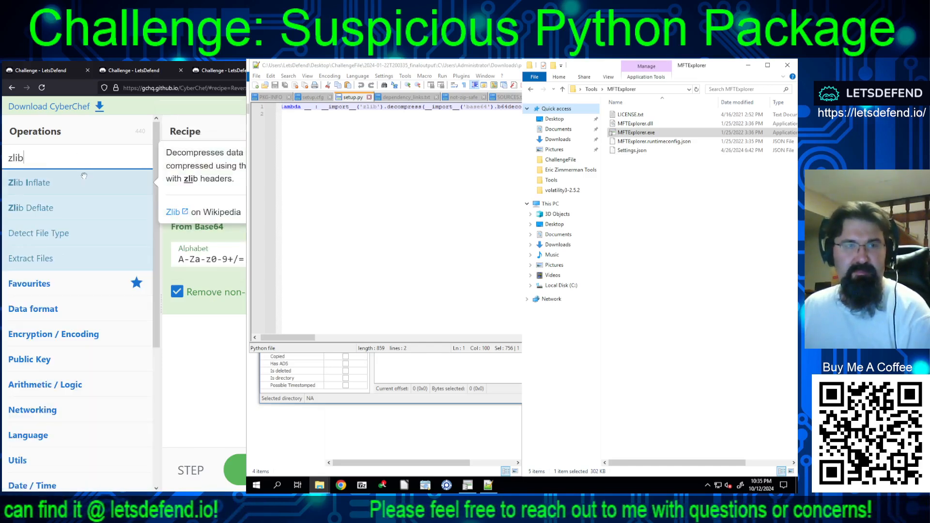
pyautogui.moveTo(66, 208); pyautogui.dragTo(193, 365)
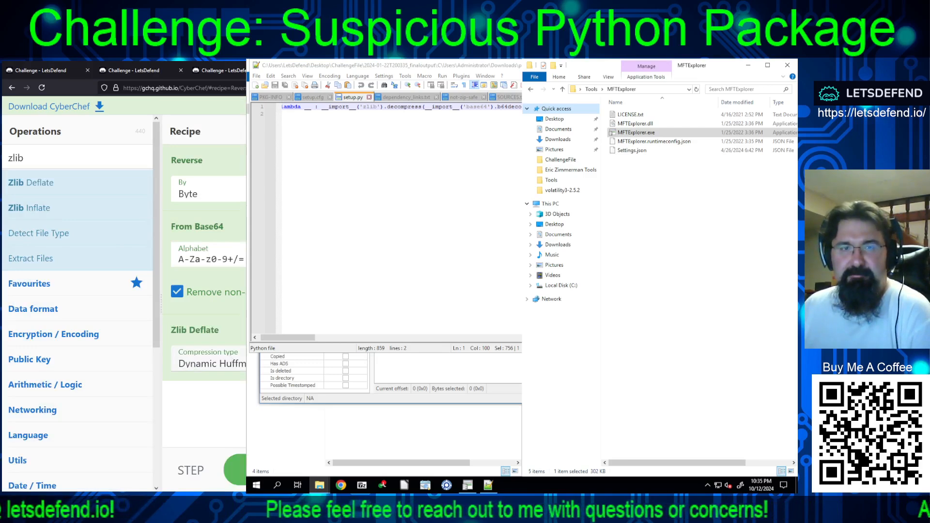
pyautogui.click(212, 363)
pyautogui.click(212, 393)
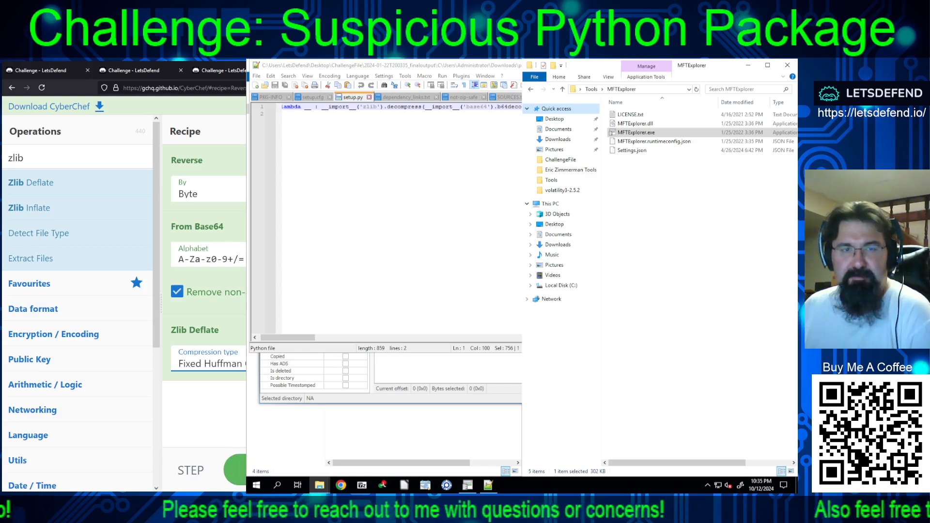
pyautogui.press('Down')
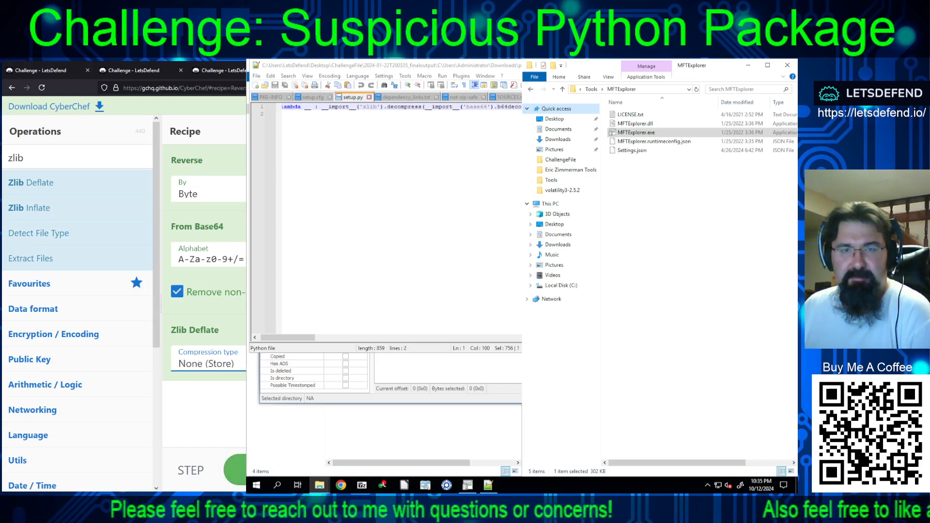
# Step: Disable the Zlib Deflate operation and remove it from the recipe
pyautogui.click(368, 330)
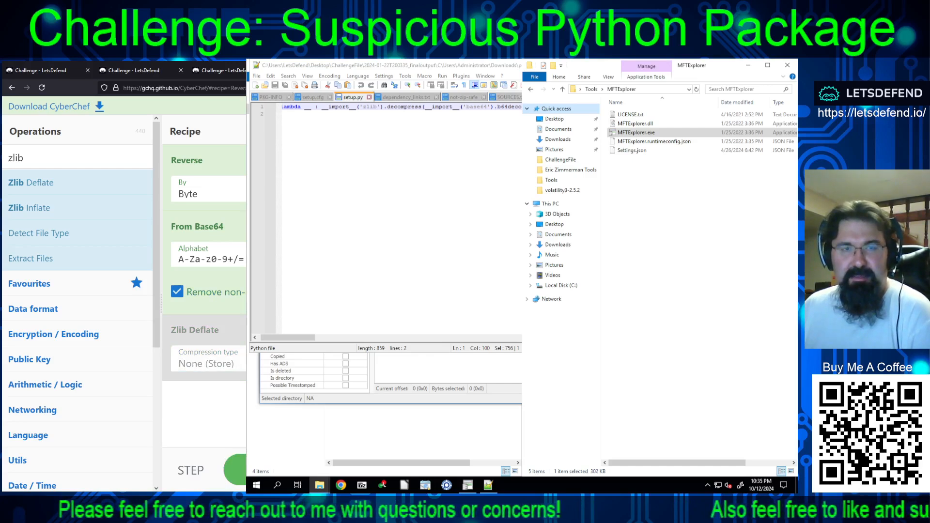
pyautogui.moveTo(206, 332); pyautogui.dragTo(106, 327)
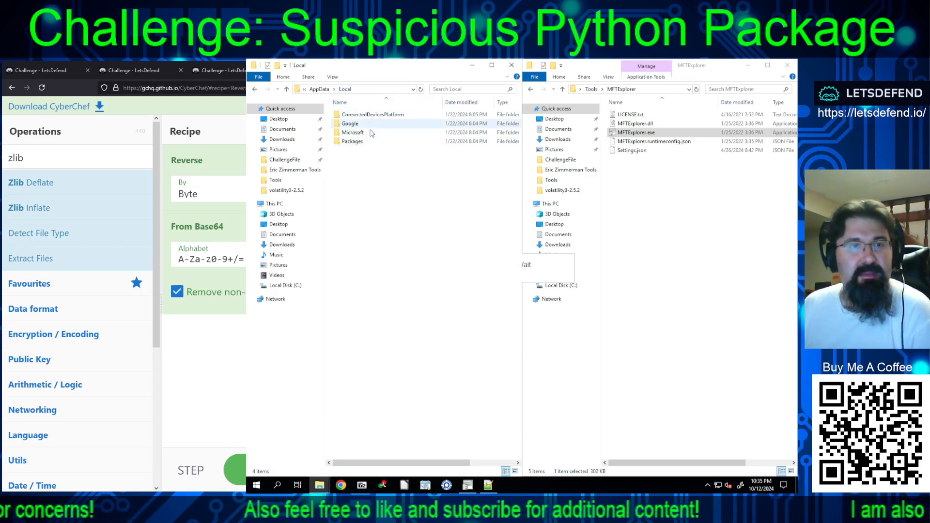
# Step: Browse from the collected AppData\Local folder into Google\Chrome\User Data\Default
pyautogui.click(344, 125)
pyautogui.doubleClick(344, 125)
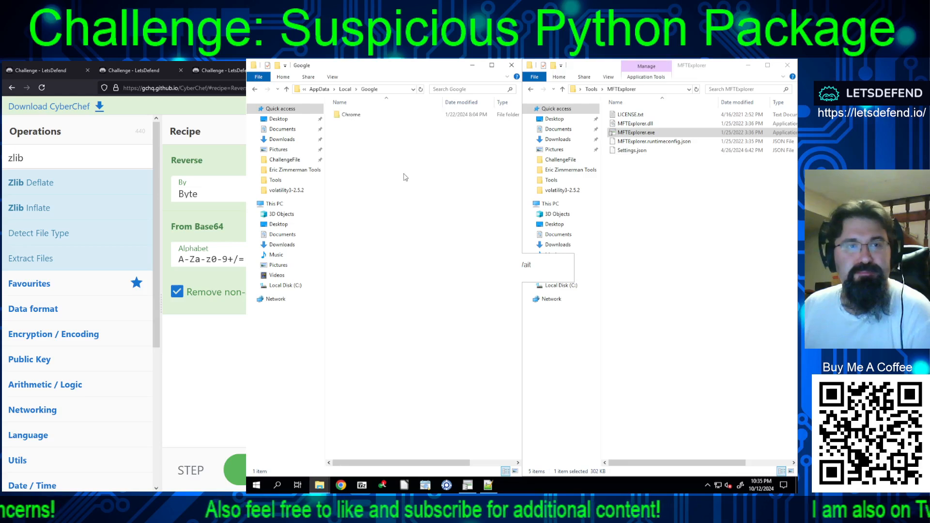
pyautogui.doubleClick(347, 118)
pyautogui.click(346, 118)
pyautogui.doubleClick(347, 118)
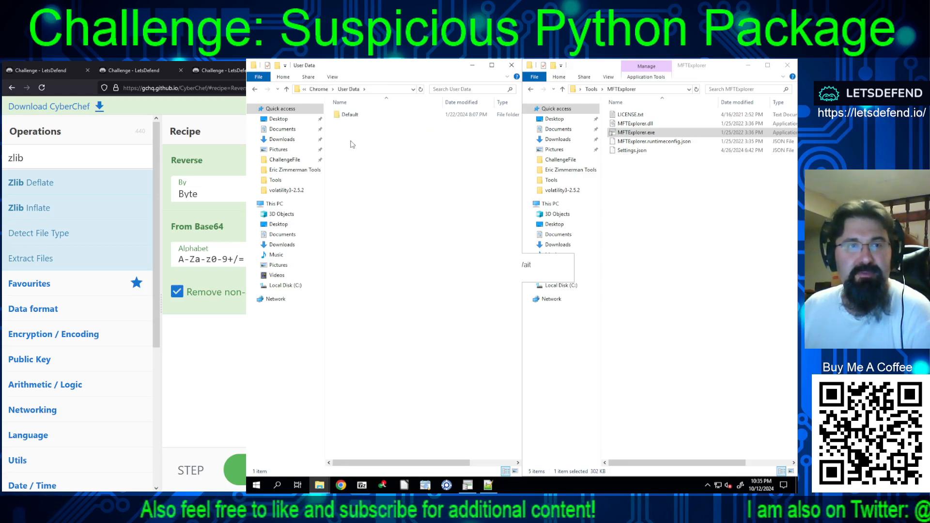
pyautogui.click(348, 117)
pyautogui.doubleClick(346, 118)
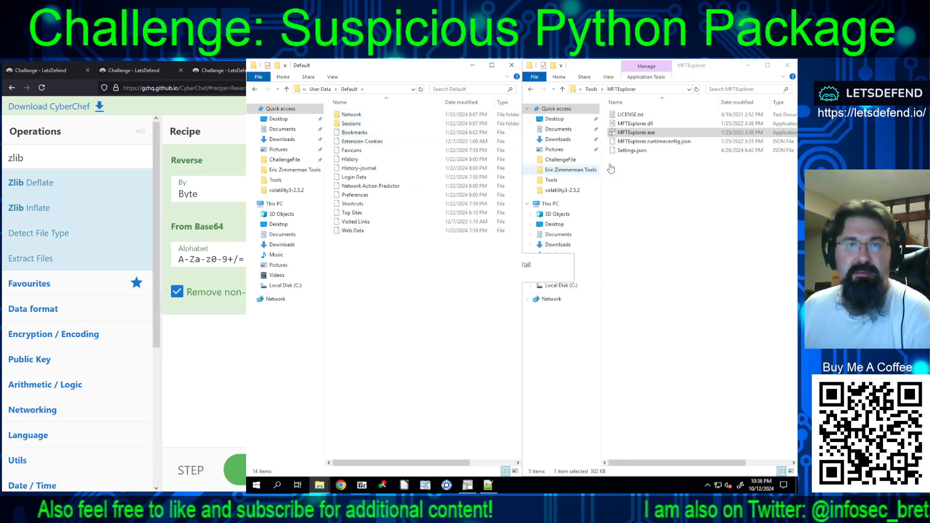
# Step: Launch DB Browser for SQLite from its DB.Browser.for.SQLite-v3.13.0-win64 folder in Tools
pyautogui.click(640, 181)
pyautogui.click(591, 89)
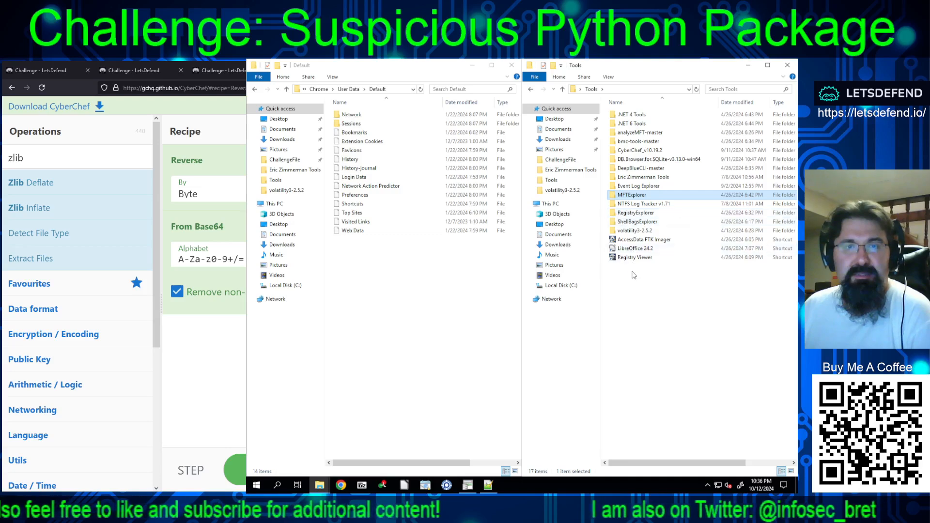
pyautogui.click(667, 161)
pyautogui.doubleClick(668, 160)
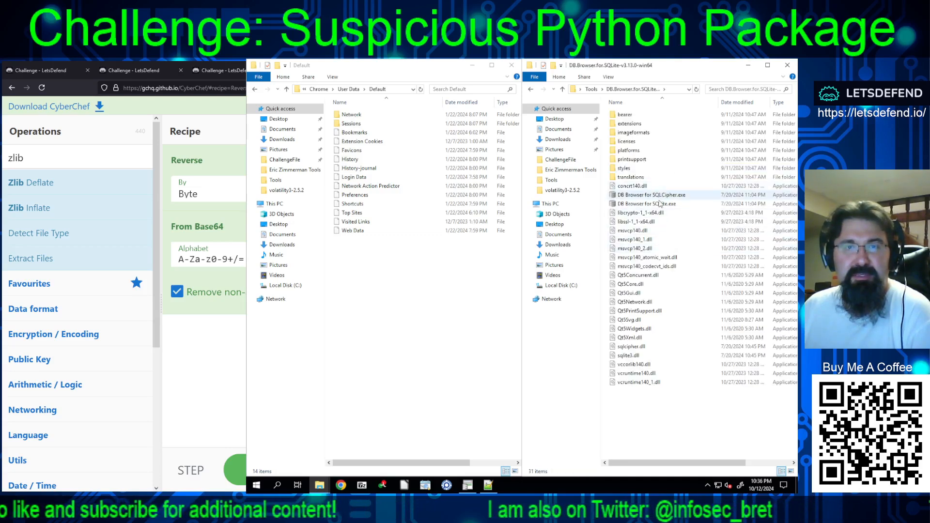
pyautogui.doubleClick(637, 205)
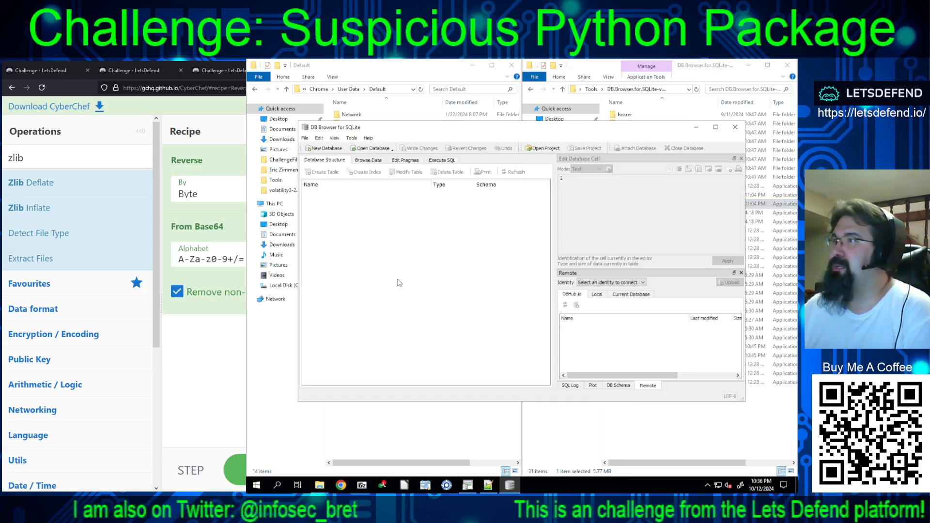
# Step: Load Chrome's History file into DB Browser for SQLite and maximize the program window
pyautogui.moveTo(378, 130); pyautogui.dragTo(382, 191)
pyautogui.moveTo(351, 159); pyautogui.dragTo(433, 316)
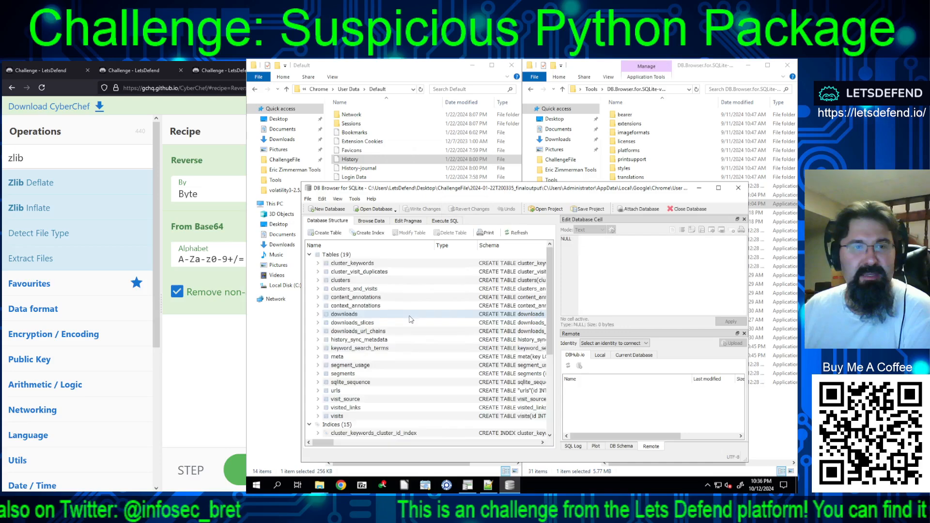
pyautogui.click(718, 188)
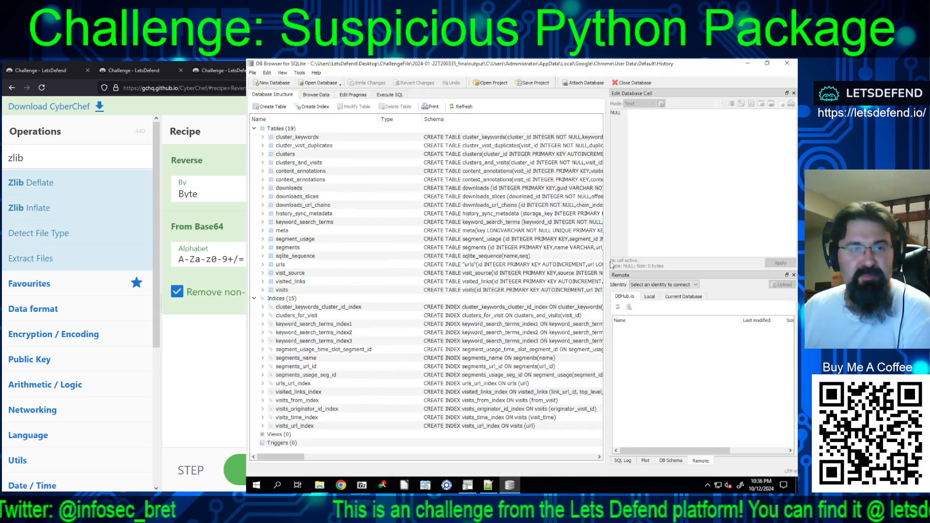
# Step: Browse the downloads table and inspect the current_path and referrer cells of the download record
pyautogui.click(312, 95)
pyautogui.click(298, 106)
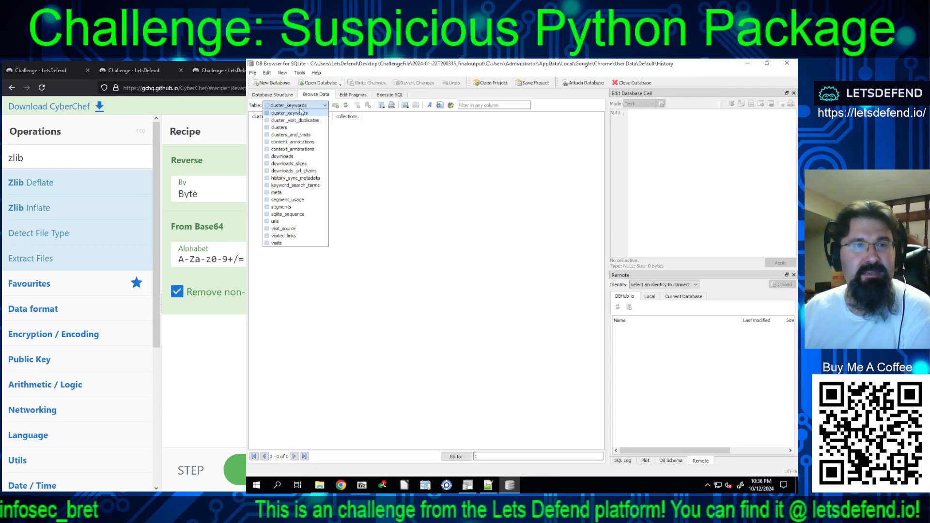
pyautogui.click(285, 156)
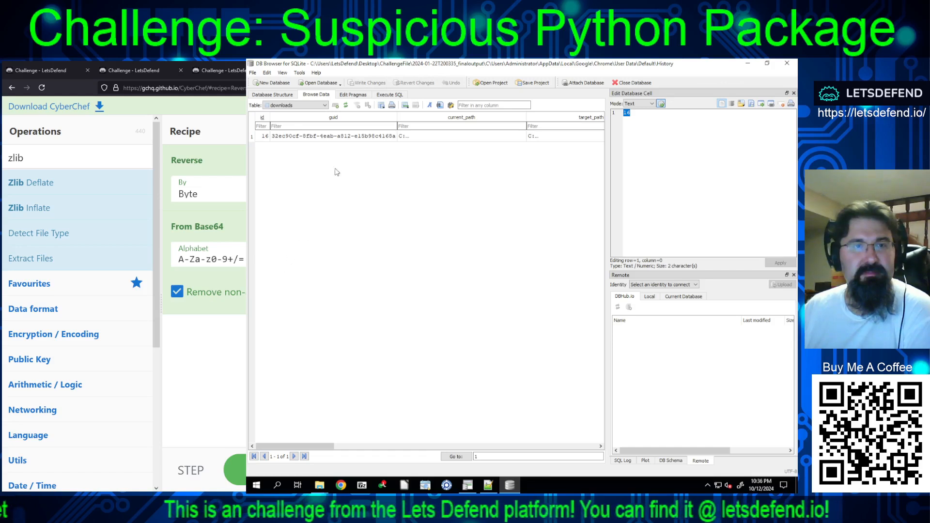
pyautogui.click(360, 138)
pyautogui.click(417, 137)
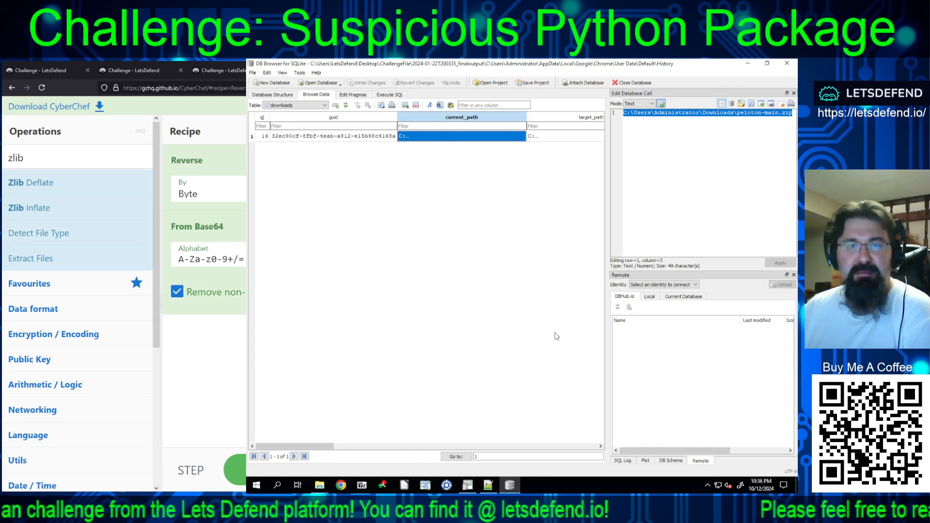
pyautogui.moveTo(308, 446); pyautogui.dragTo(466, 447)
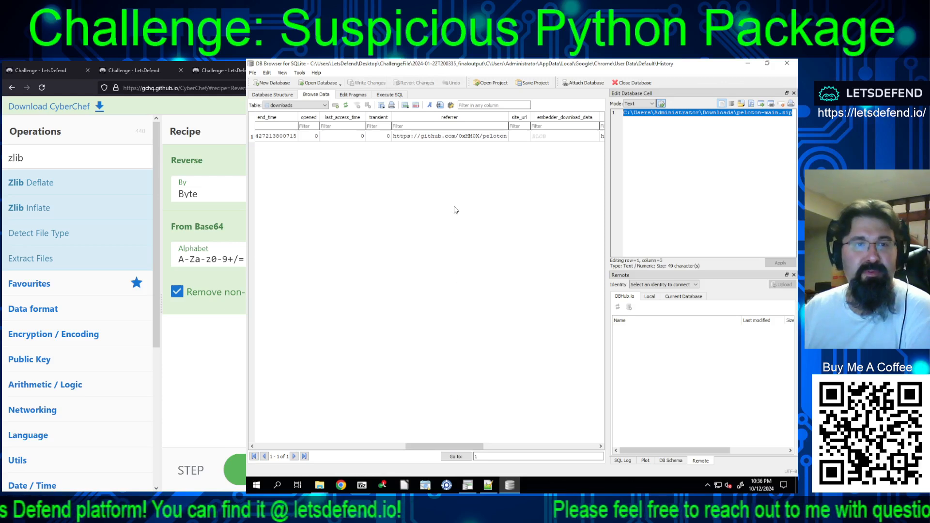
pyautogui.click(439, 136)
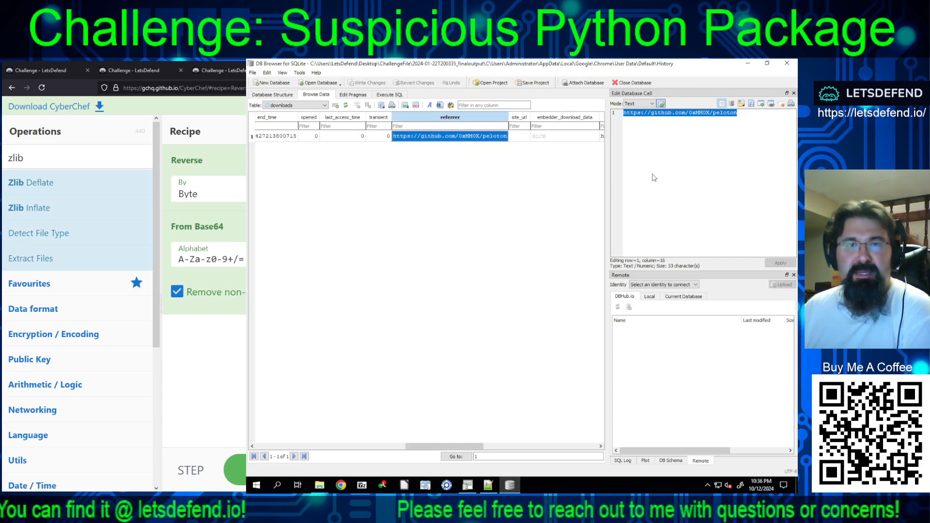
pyautogui.rightClick(688, 115)
pyautogui.click(707, 150)
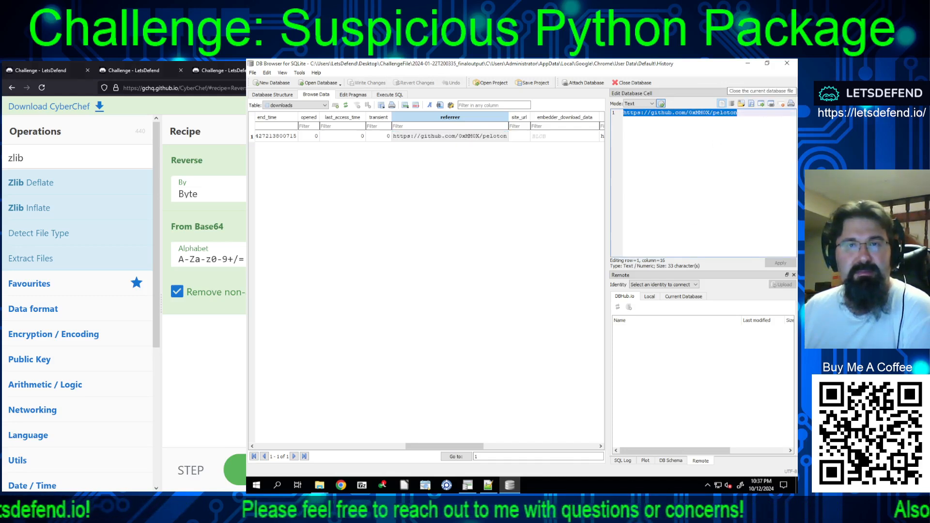
pyautogui.hotkey('ctrl', 't')
pyautogui.hotkey('ctrl', 'v')
pyautogui.press('Return')
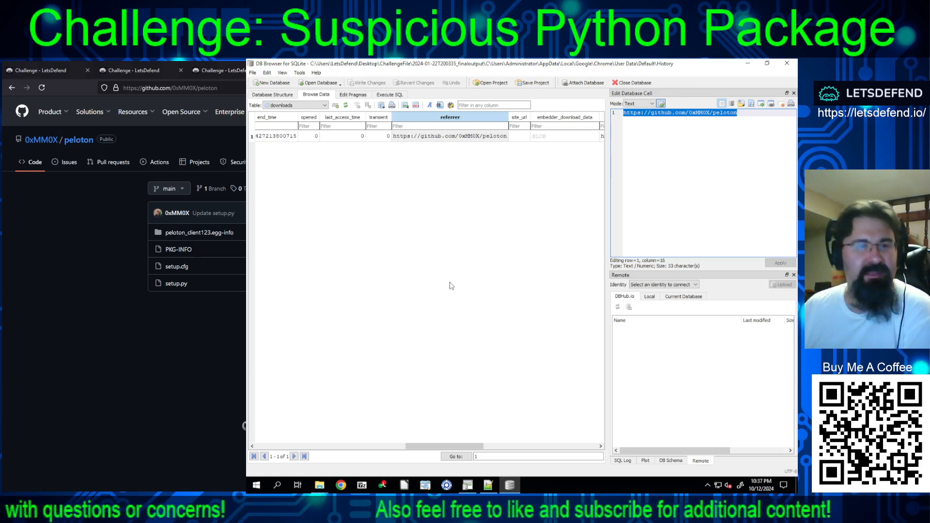
pyautogui.moveTo(509, 484)
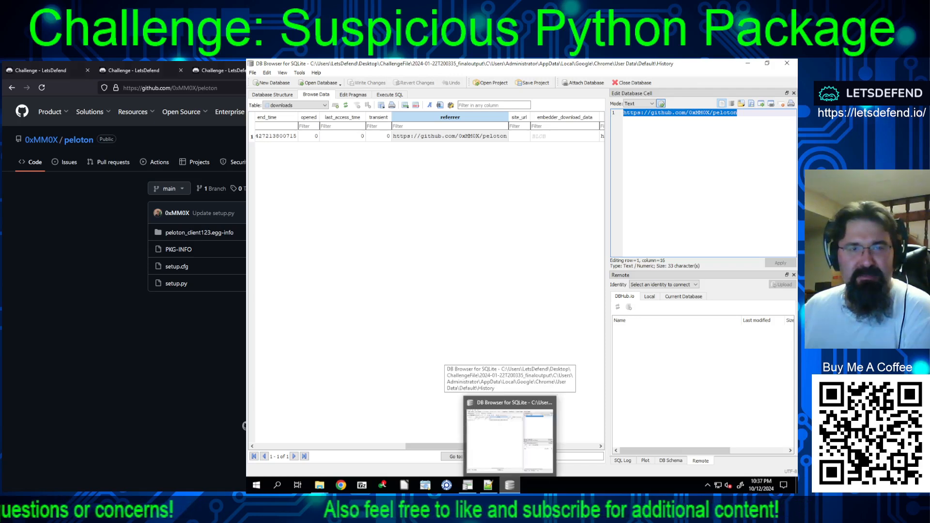
pyautogui.click(103, 71)
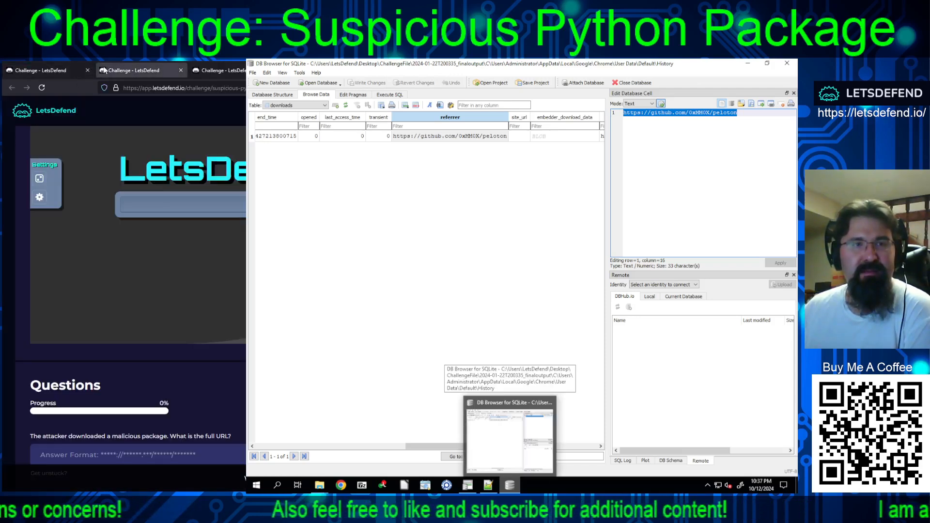
pyautogui.scroll(-4, 154, 123)
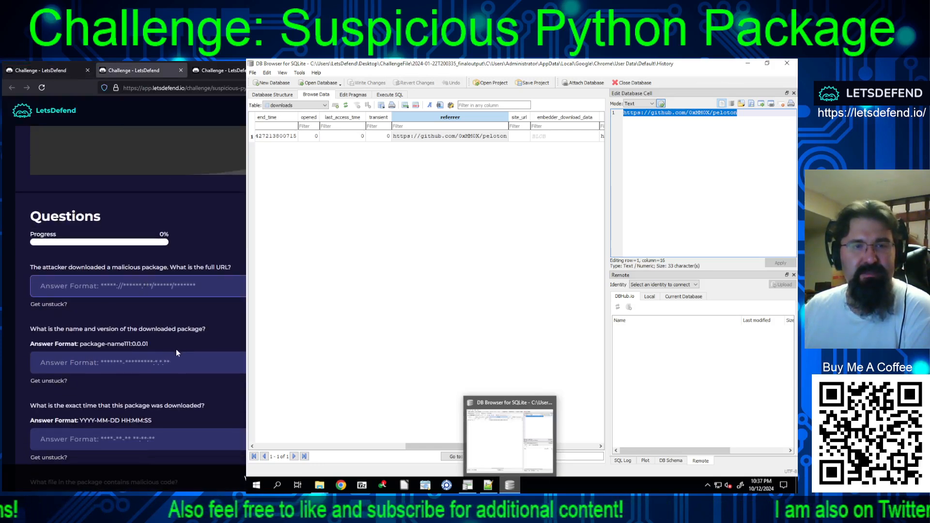
pyautogui.hotkey('ctrl', 'v')
pyautogui.press('Return')
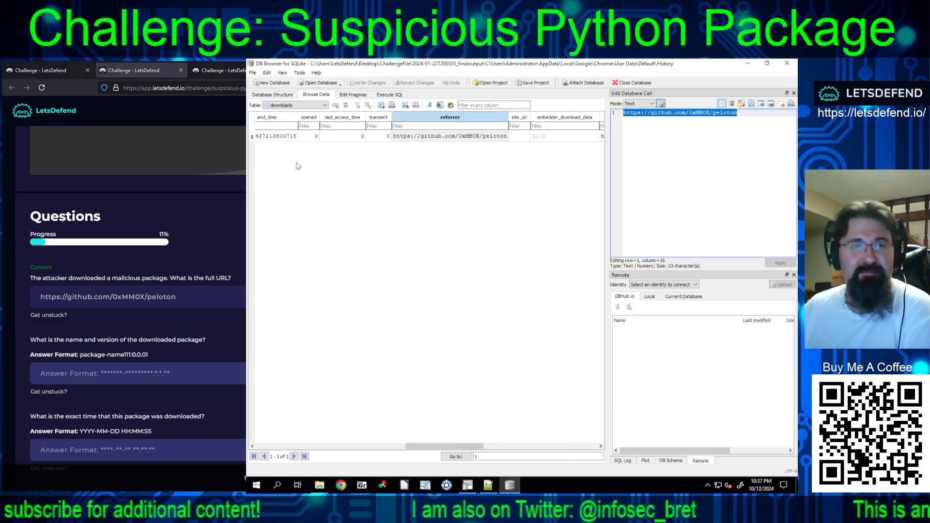
# Step: Switch the browsed History data to the urls table and examine the title of each visited page
pyautogui.click(312, 106)
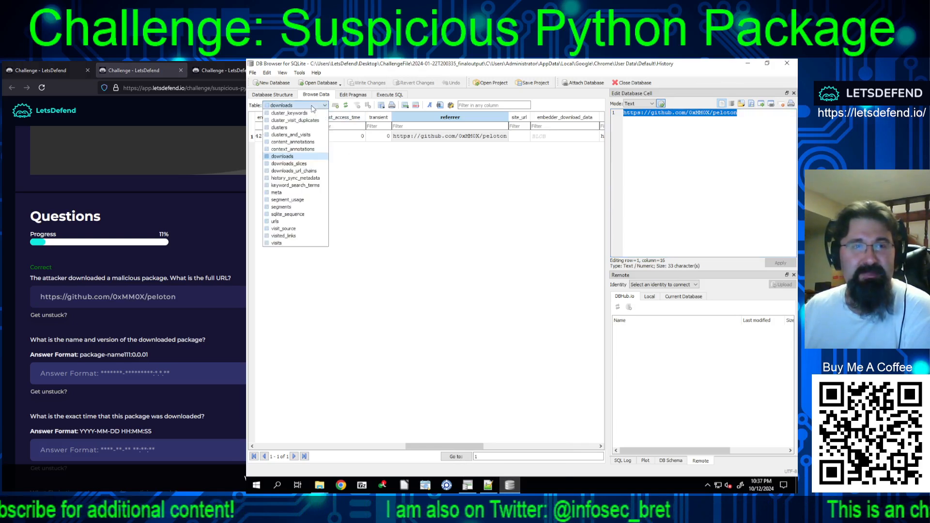
pyautogui.click(294, 223)
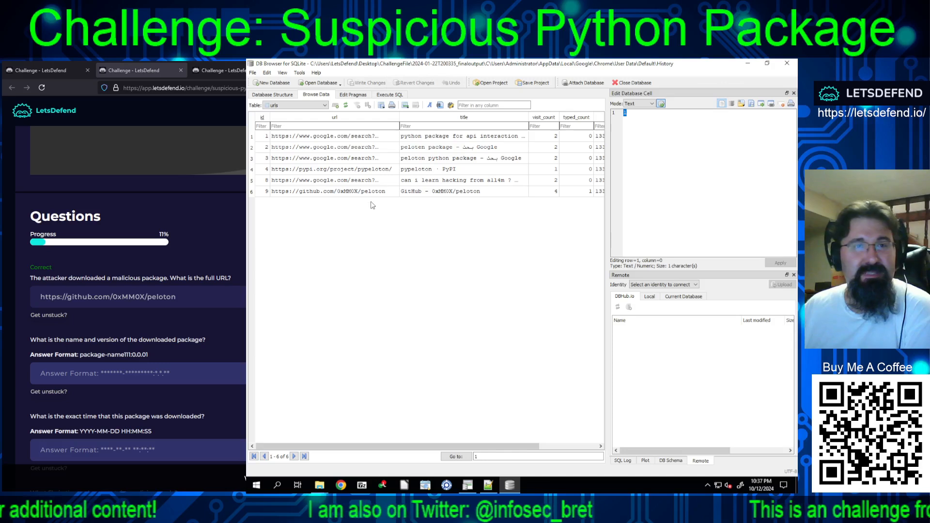
pyautogui.click(433, 137)
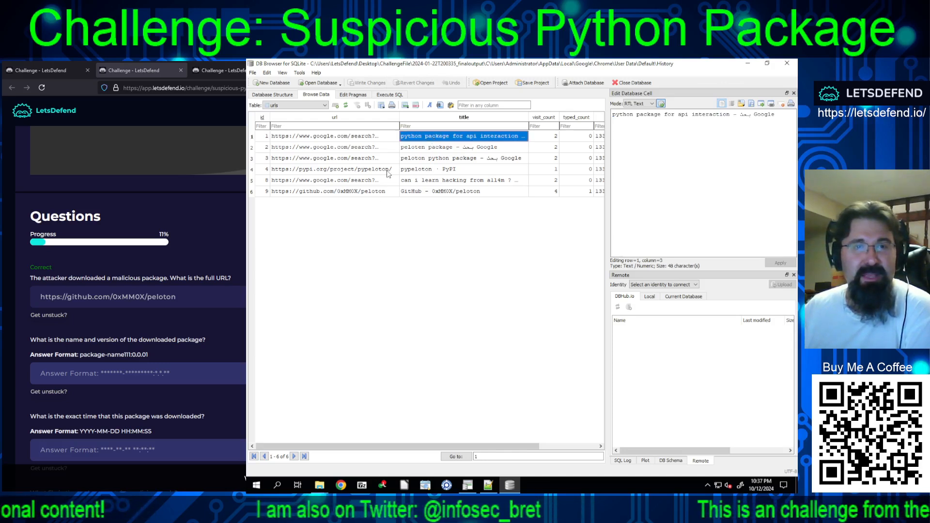
pyautogui.click(442, 149)
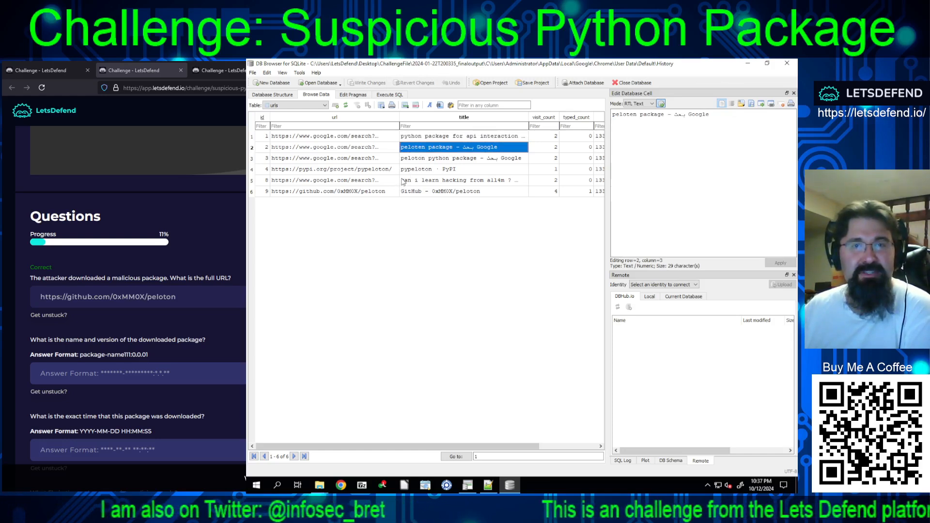
pyautogui.click(432, 160)
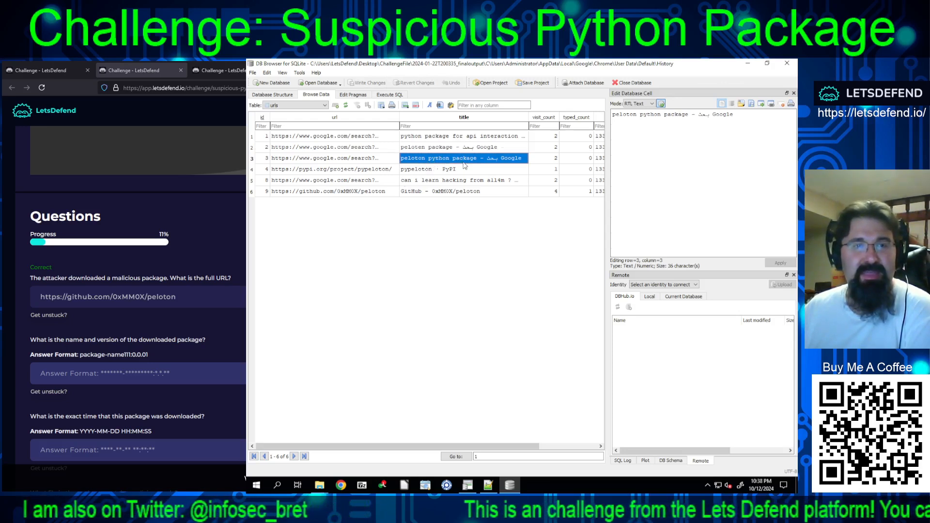
pyautogui.click(426, 171)
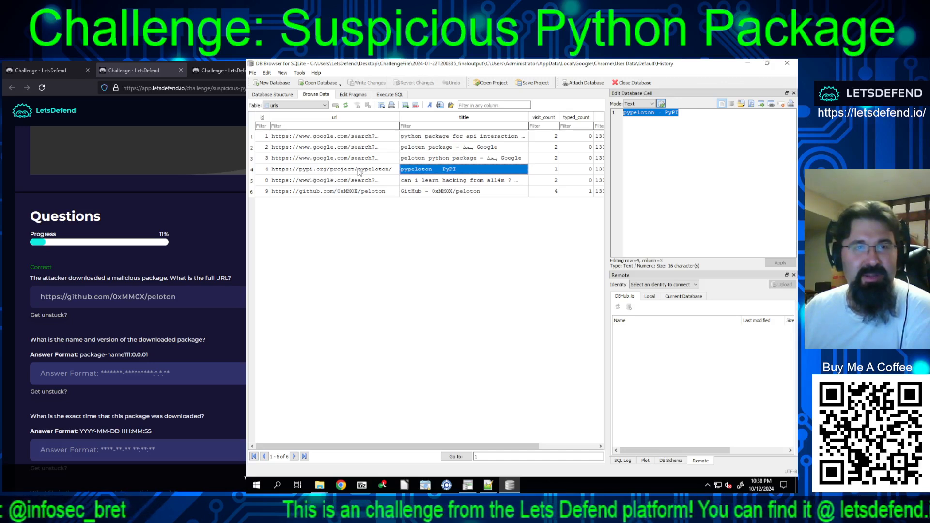
pyautogui.click(438, 182)
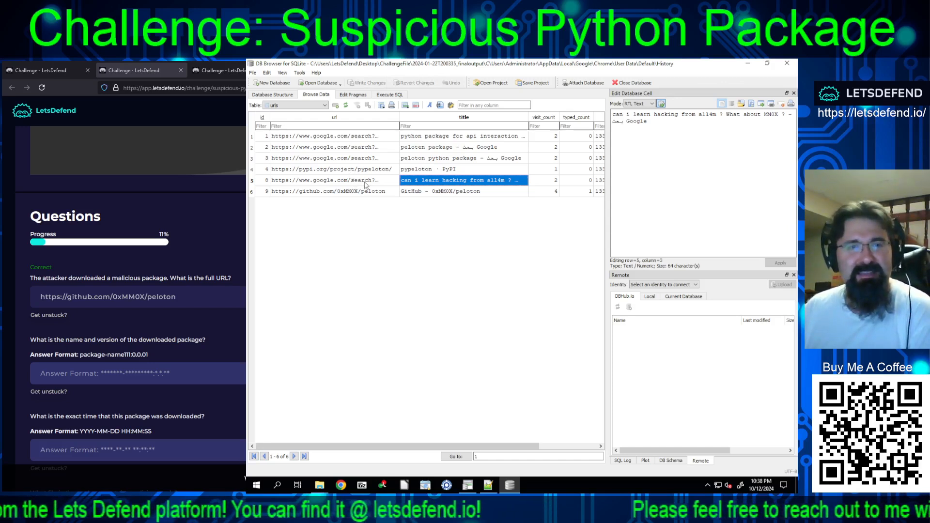
pyautogui.press('Down')
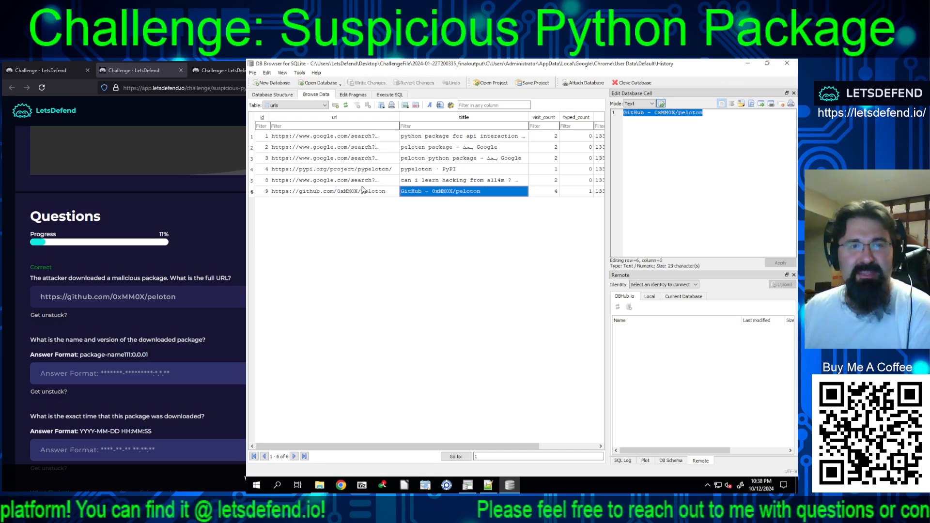
pyautogui.press('Up')
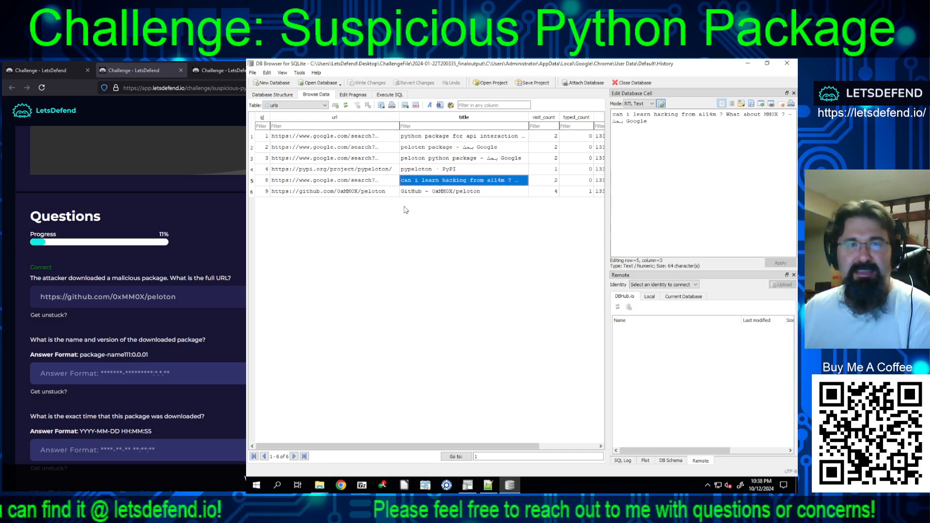
pyautogui.click(420, 225)
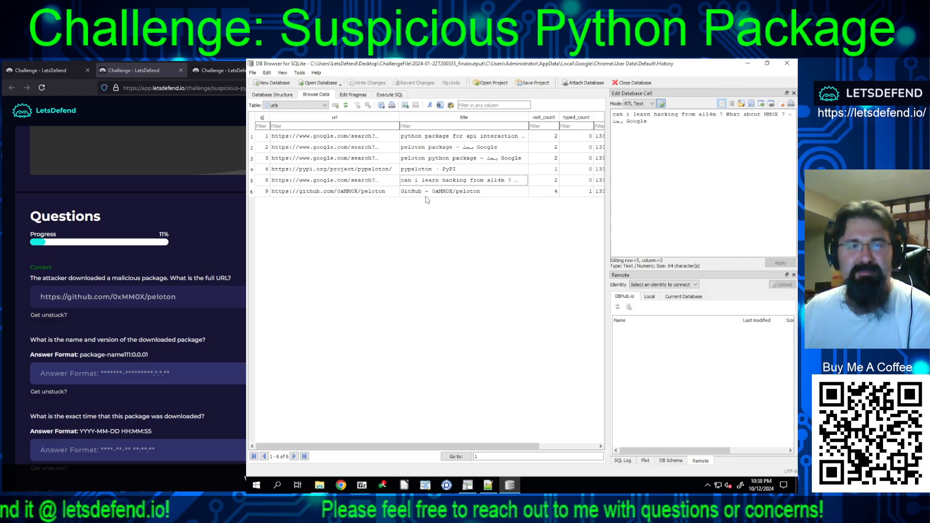
# Step: Switch to MFT Explorer and expand the directory tree through Users and Administrator to the Downloads folder
pyautogui.click(468, 485)
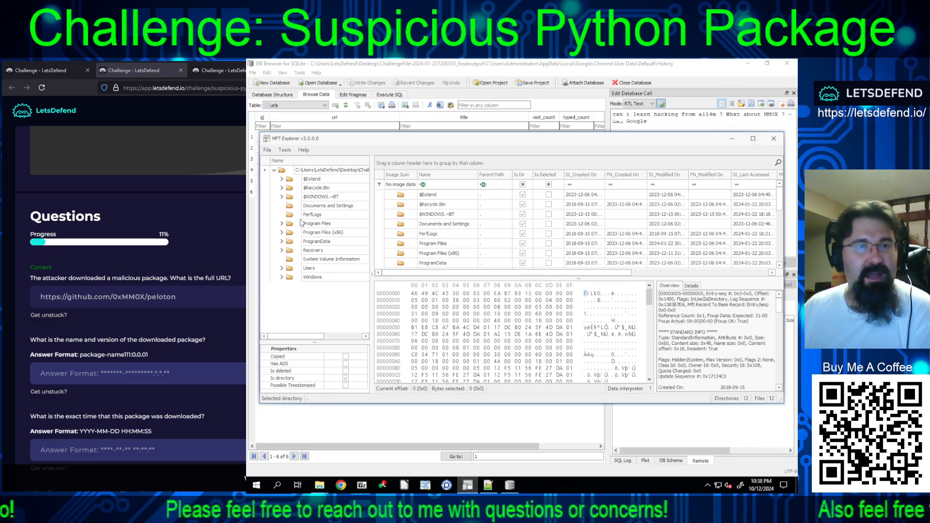
pyautogui.click(281, 268)
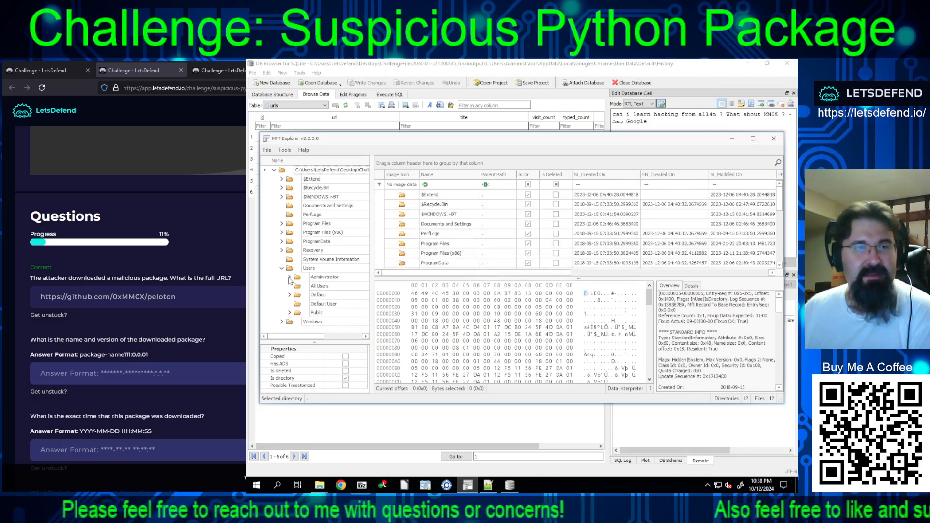
pyautogui.click(289, 278)
pyautogui.scroll(-2, 305, 281)
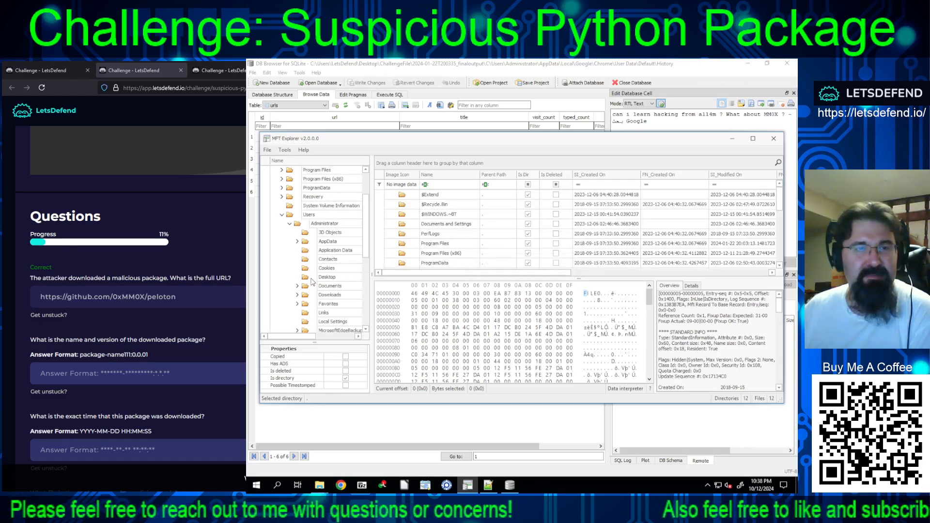
pyautogui.click(296, 294)
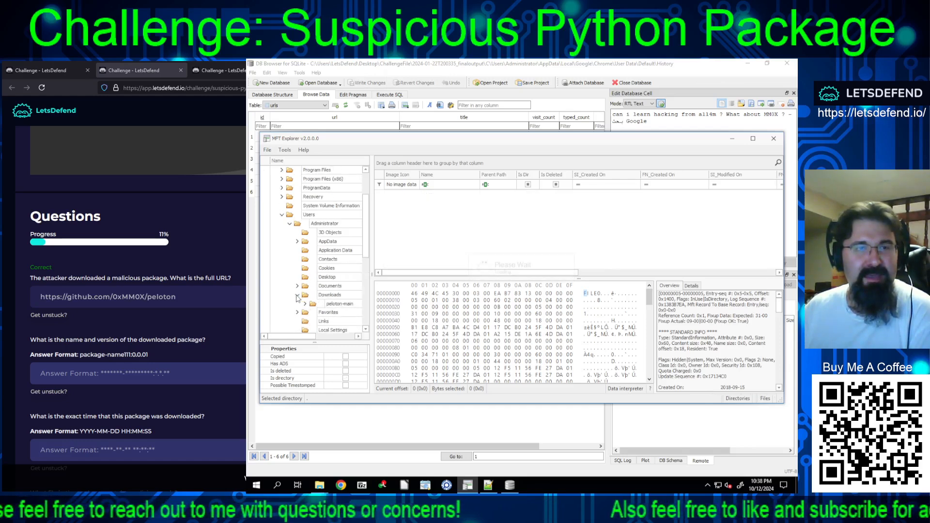
# Step: Examine the Downloads folder's MFT entries and the peloton-main.zip record's overview down to the Zone.Identifier data with its referrer URL
pyautogui.click(330, 296)
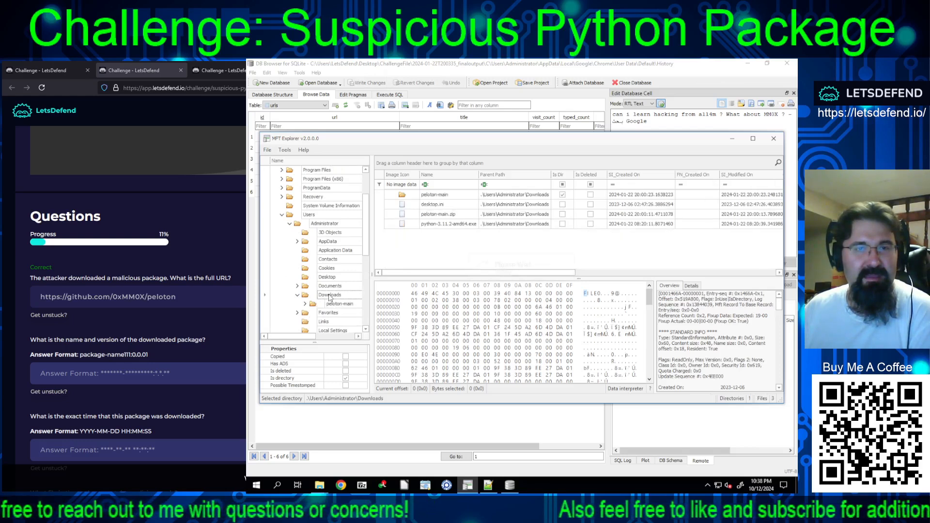
pyautogui.click(432, 226)
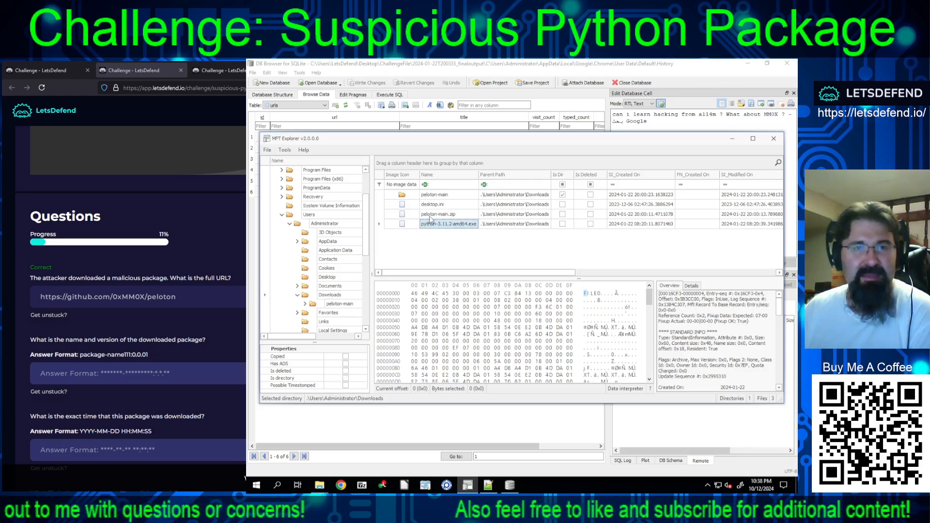
pyautogui.click(427, 216)
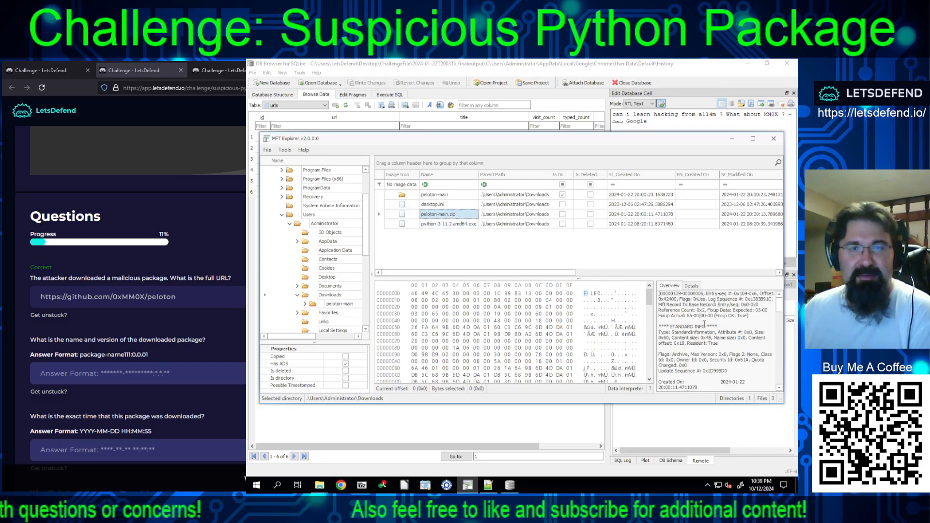
pyautogui.scroll(-3, 755, 312)
pyautogui.scroll(-8, 757, 312)
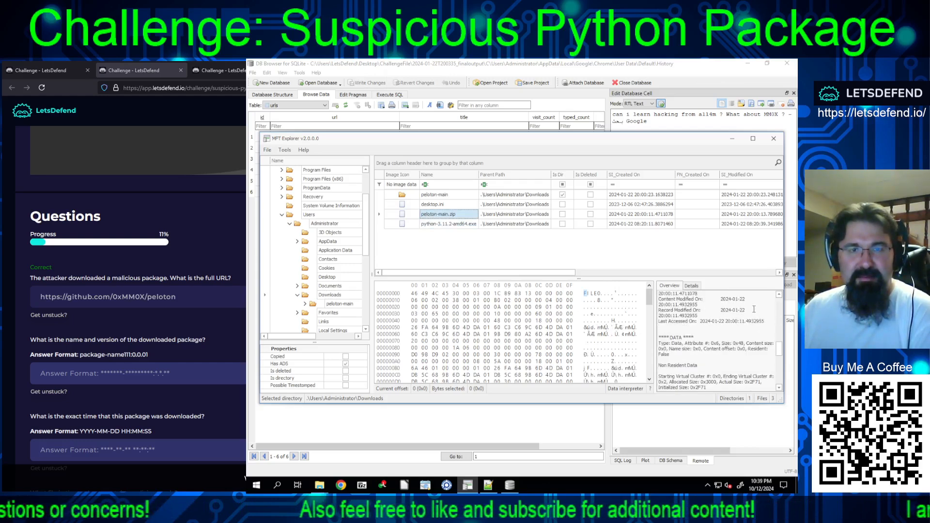
pyautogui.scroll(-5, 758, 317)
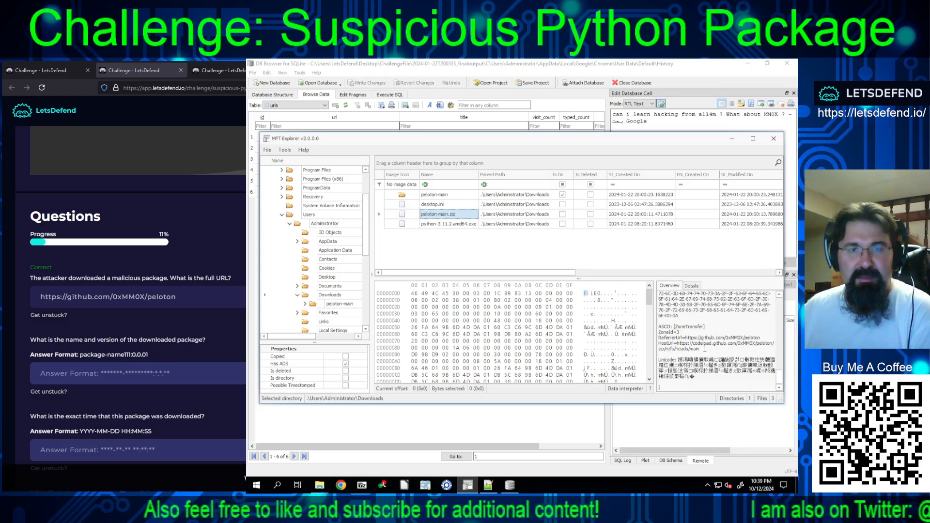
pyautogui.moveTo(702, 349); pyautogui.dragTo(660, 325)
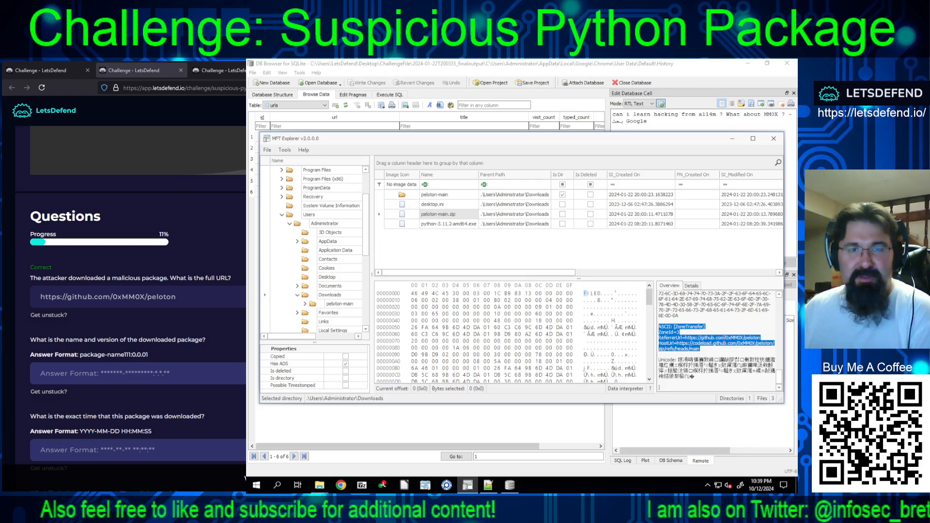
pyautogui.click(732, 337)
pyautogui.moveTo(761, 338); pyautogui.dragTo(684, 338)
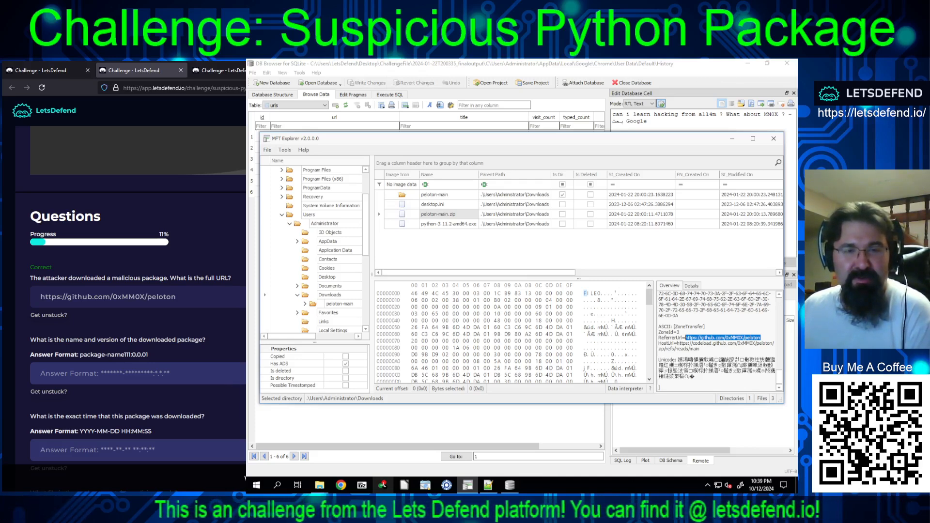
# Step: Switch to Notepad++, copy the package name peloton-client123 from PKG-INFO, and enter it followed by a colon in LetsDefend's package name and version answer
pyautogui.click(488, 485)
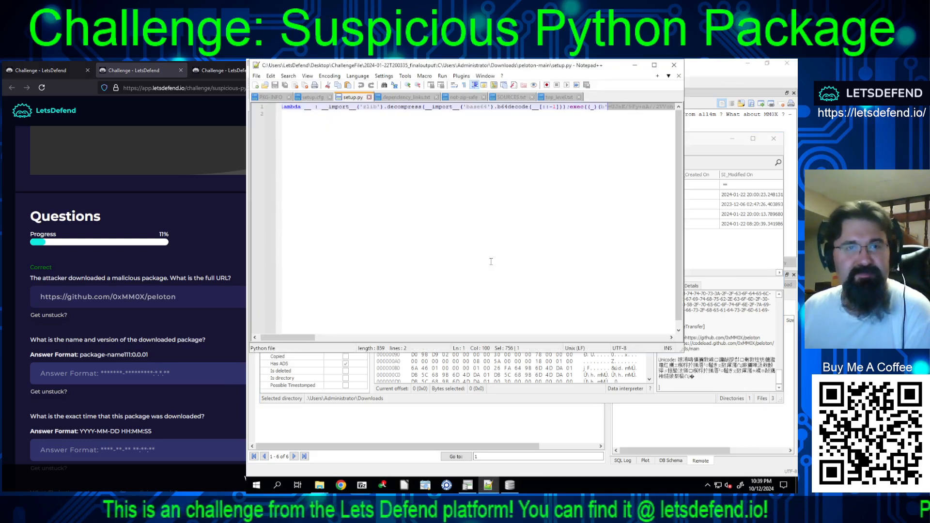
pyautogui.click(268, 98)
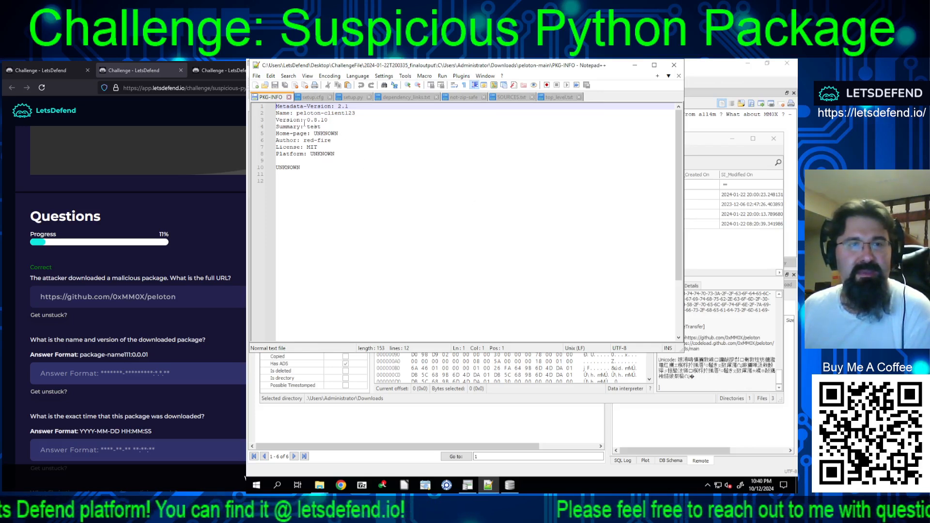
pyautogui.moveTo(297, 114); pyautogui.dragTo(366, 113)
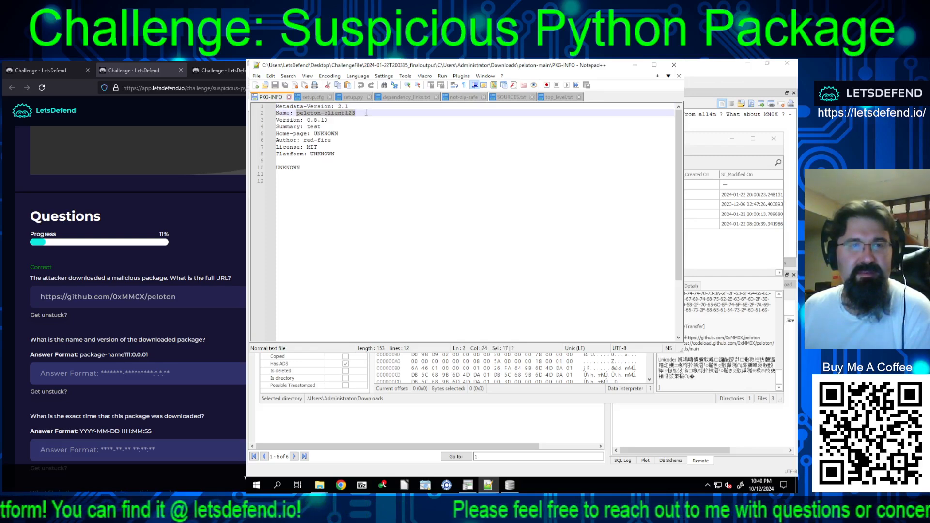
pyautogui.rightClick(326, 108)
pyautogui.click(321, 113)
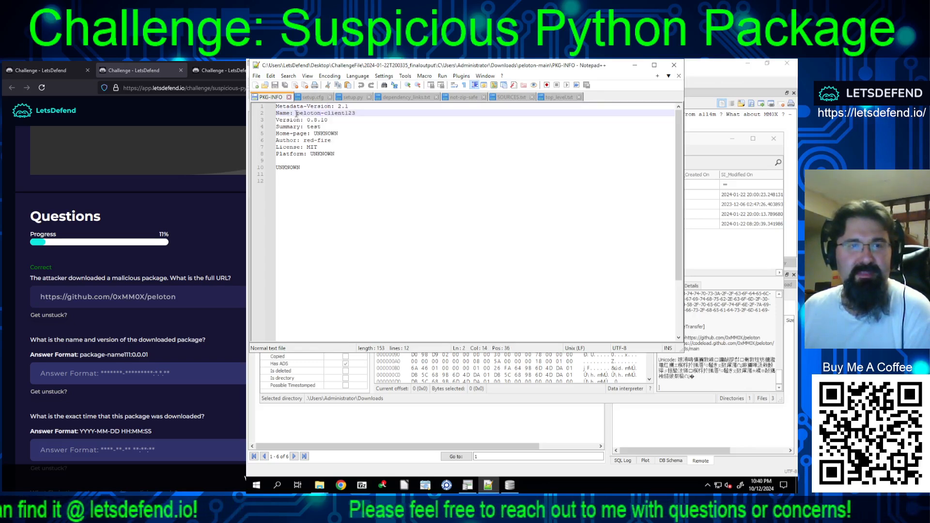
pyautogui.moveTo(297, 114); pyautogui.dragTo(349, 113)
pyautogui.rightClick(348, 112)
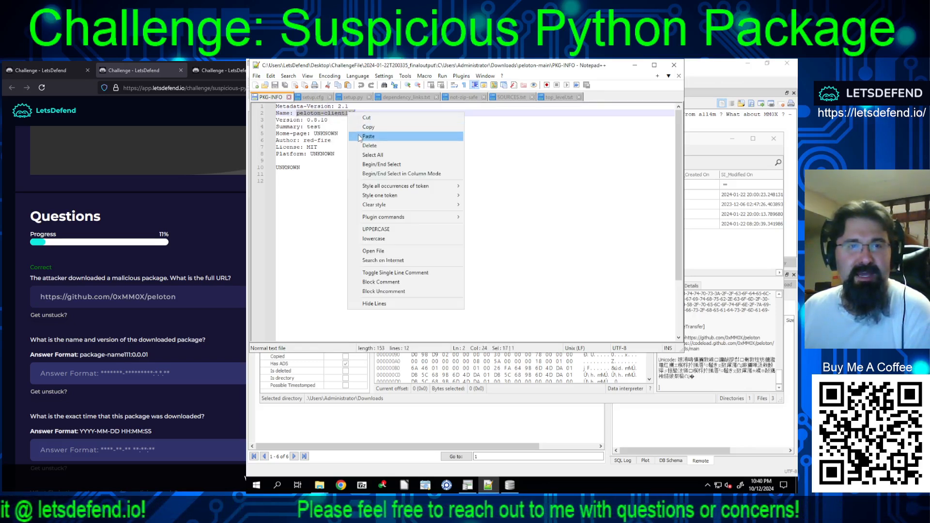
pyautogui.click(366, 127)
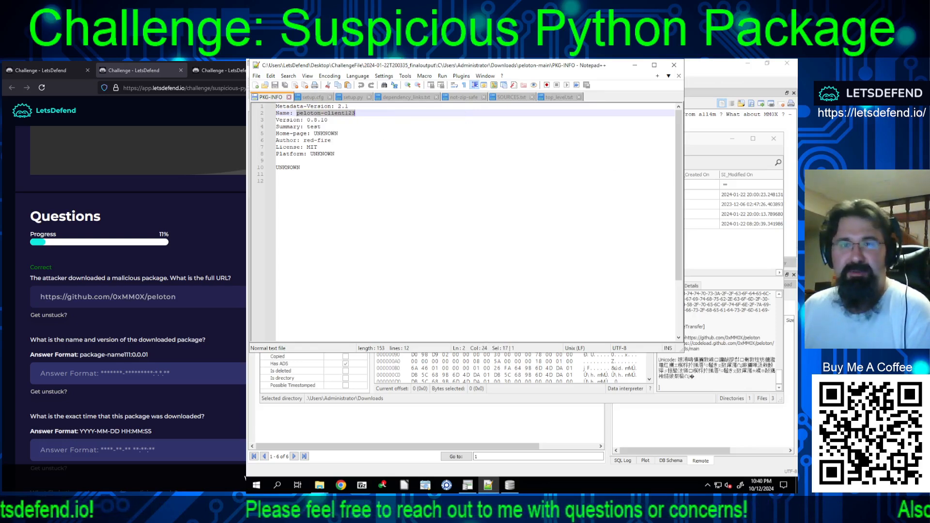
pyautogui.click(129, 377)
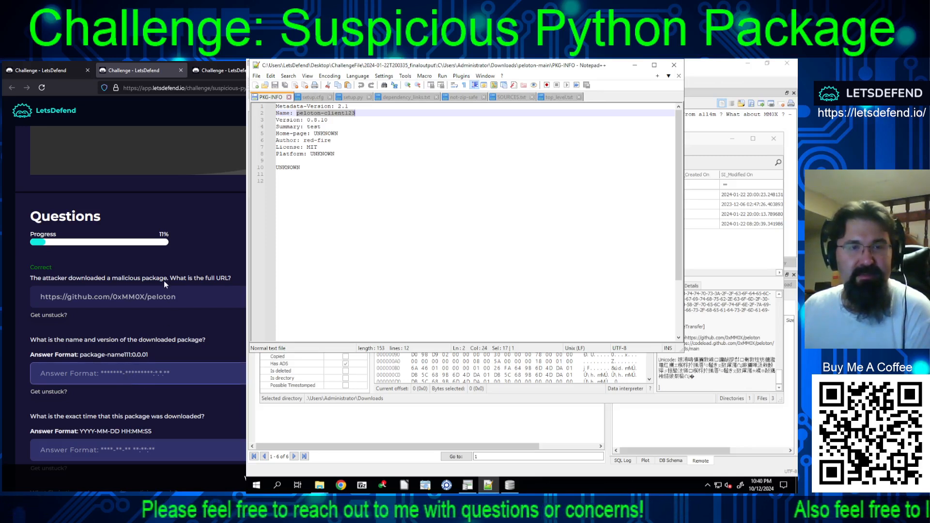
pyautogui.hotkey('ctrl', 'v')
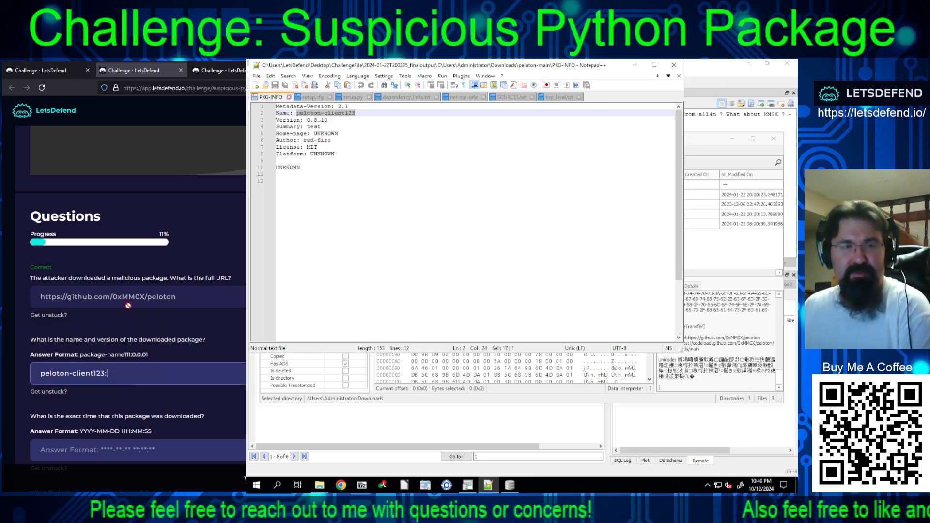
pyautogui.write(':')
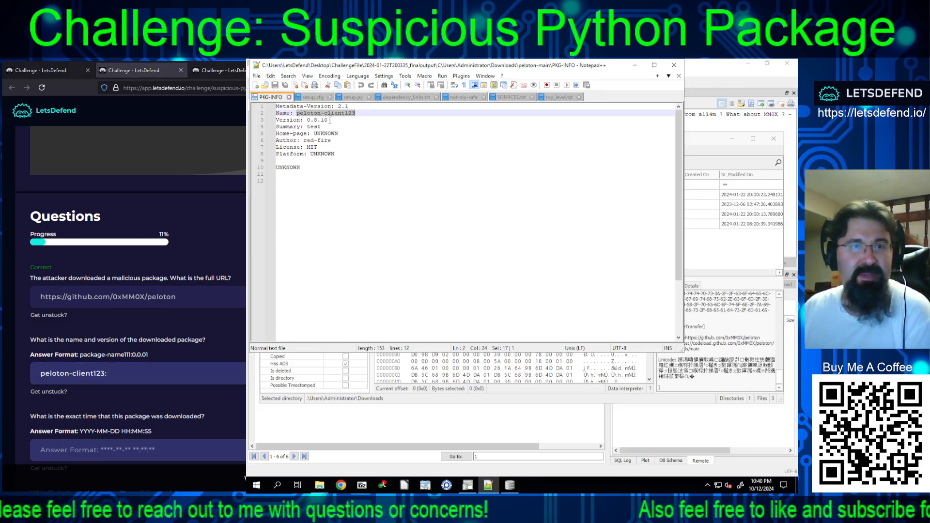
# Step: Copy version 0.8.10 from PKG-INFO, append it to the package answer, and submit peloton-client123:0.8.10
pyautogui.moveTo(330, 120); pyautogui.dragTo(306, 120)
pyautogui.rightClick(314, 122)
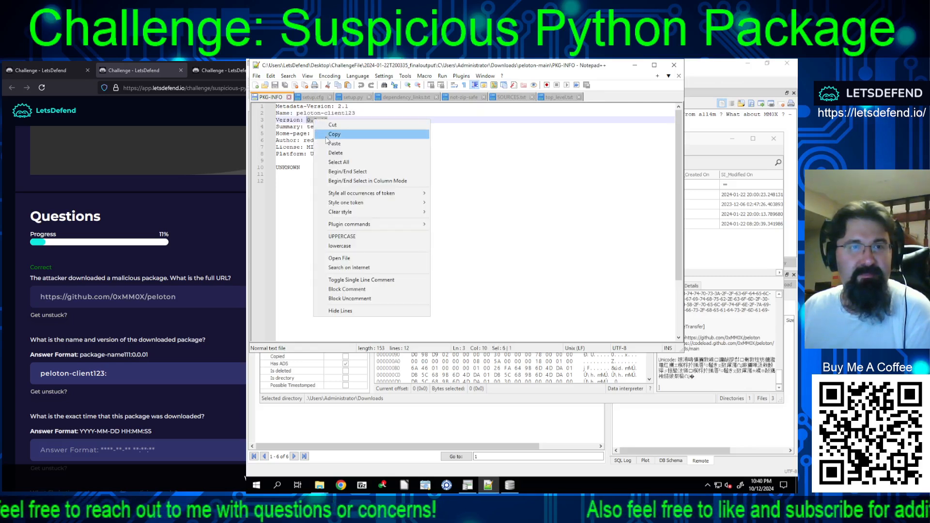
pyautogui.click(330, 135)
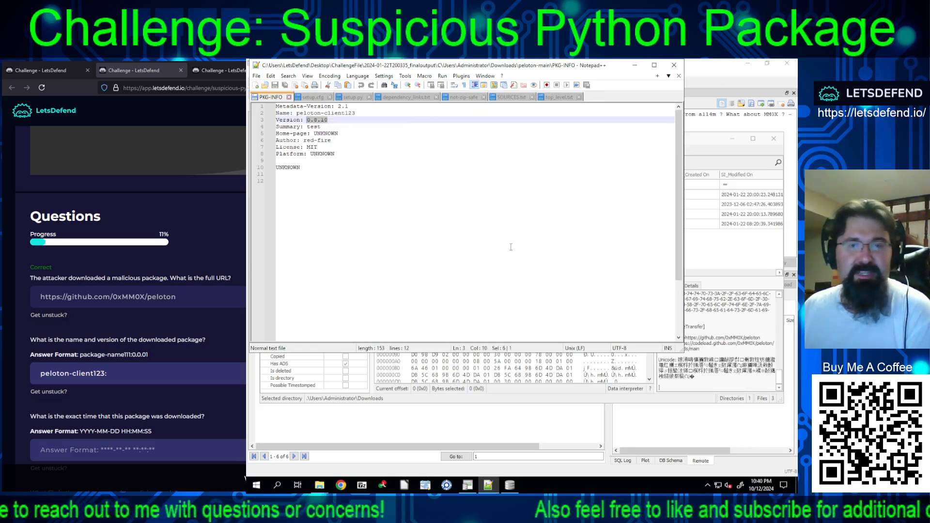
pyautogui.click(199, 377)
pyautogui.hotkey('ctrl', 'v')
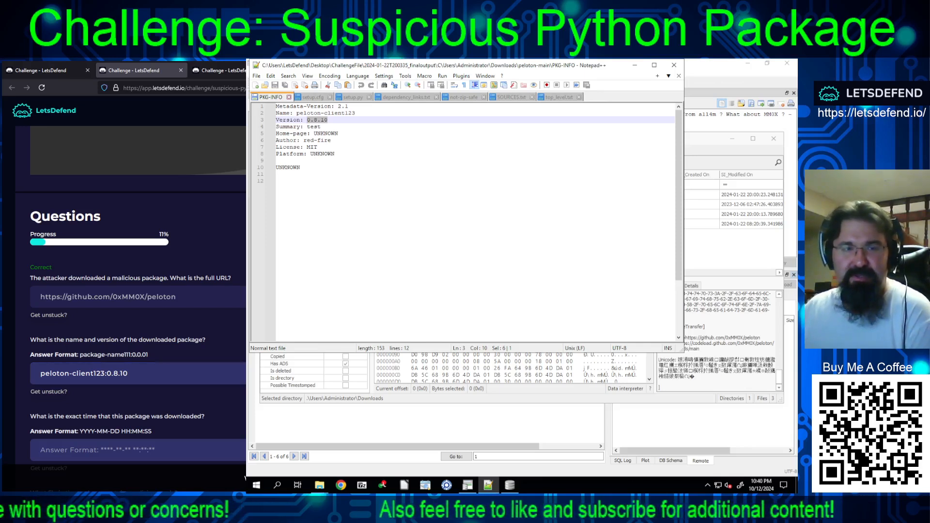
pyautogui.press('Return')
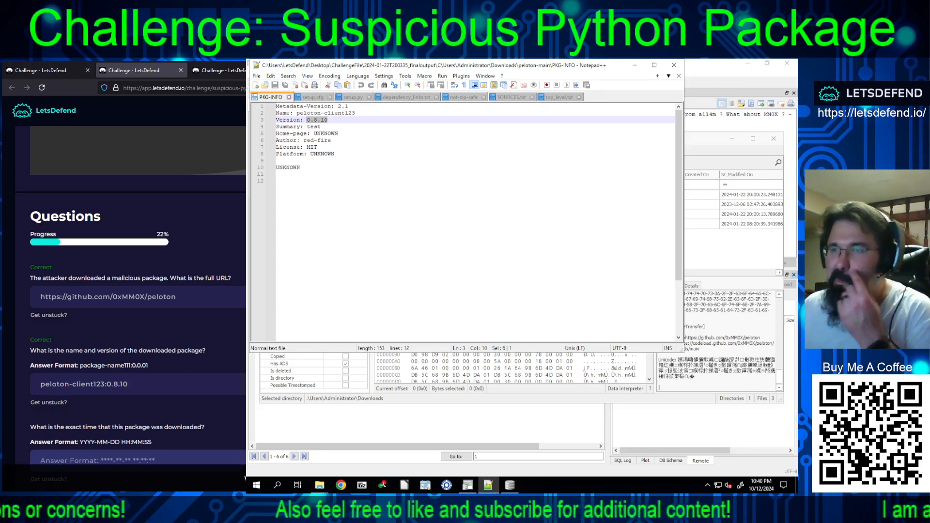
# Step: Read the question on the exact download time and check the creation timestamp of peloton-main.zip in MFT Explorer
pyautogui.scroll(-3, 245, 477)
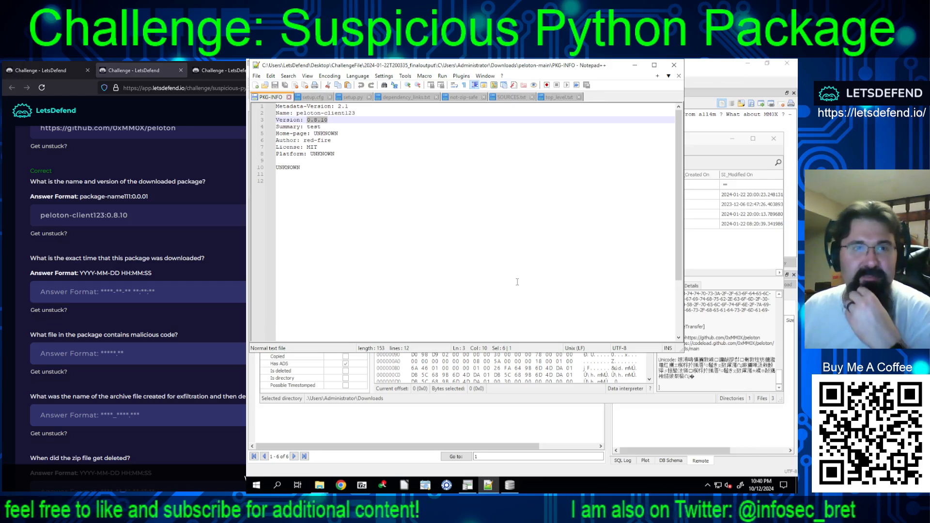
pyautogui.click(697, 329)
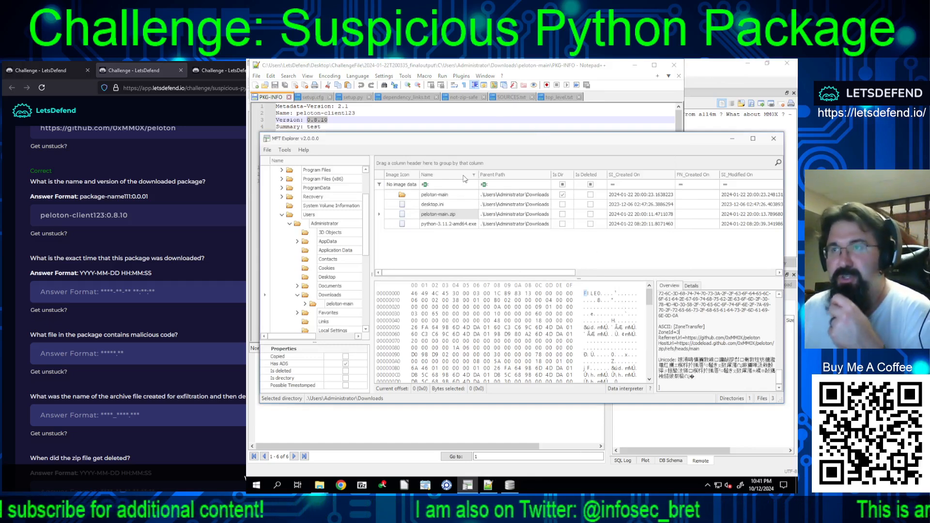
pyautogui.click(631, 215)
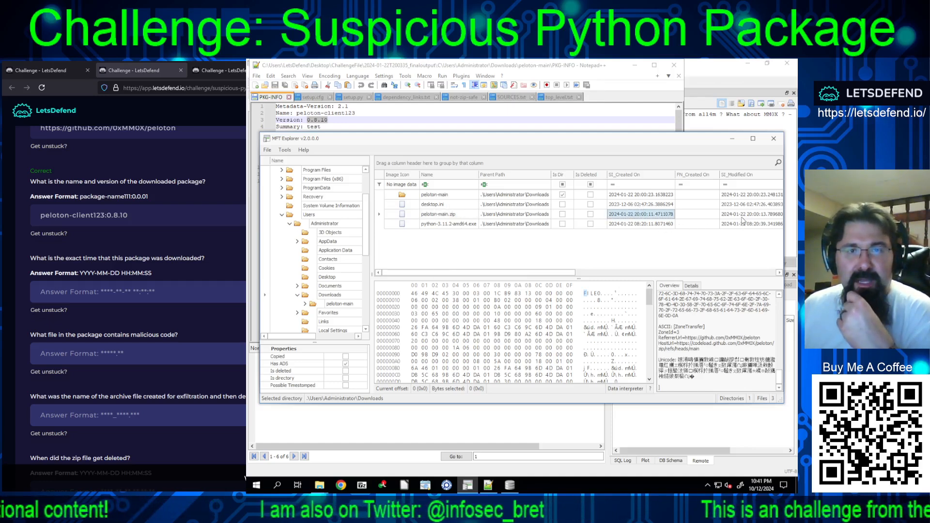
pyautogui.moveTo(570, 272); pyautogui.dragTo(499, 274)
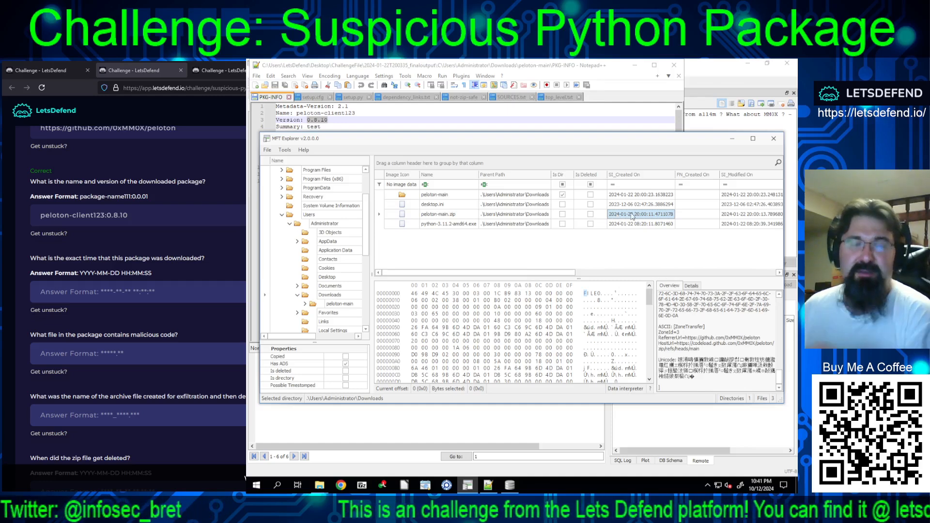
# Step: Switch to DB Browser for SQLite, browse the downloads table, and copy the start_time value of its download record
pyautogui.click(508, 484)
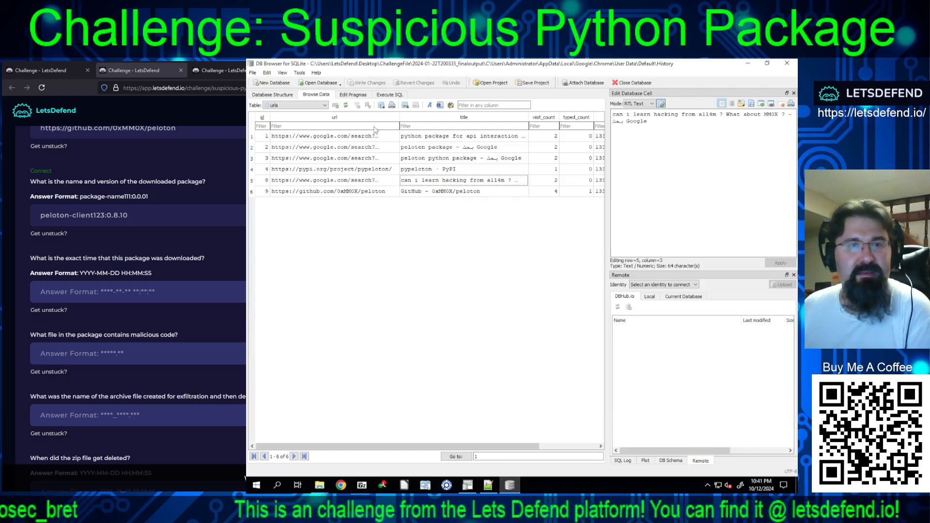
pyautogui.click(285, 106)
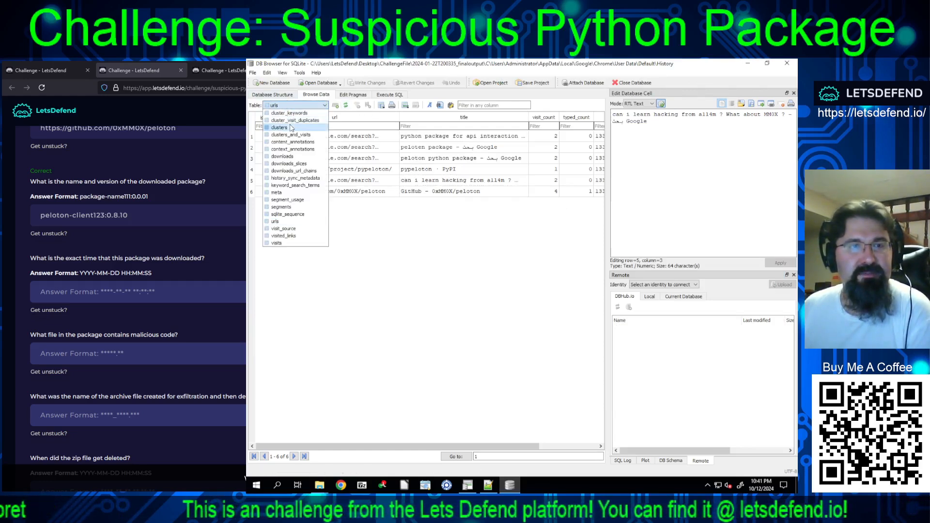
pyautogui.click(282, 156)
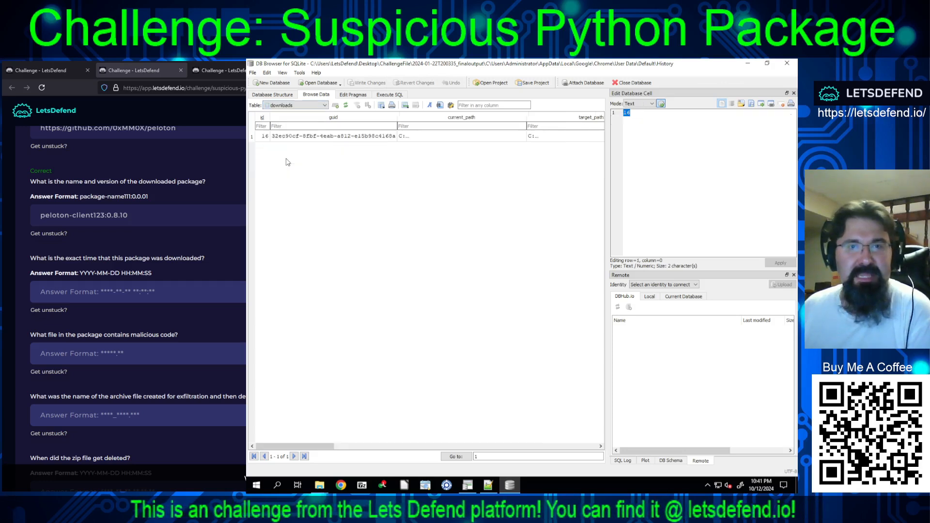
pyautogui.moveTo(293, 449); pyautogui.dragTo(364, 440)
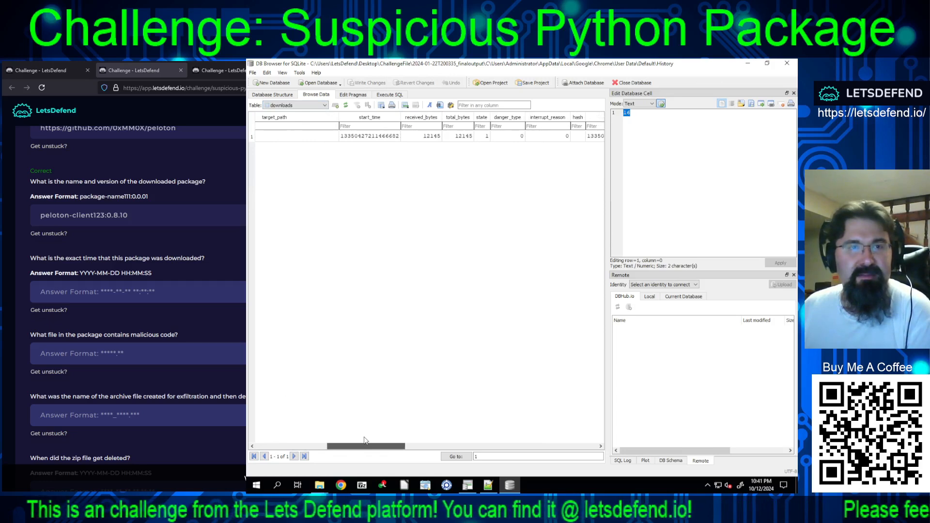
pyautogui.click(359, 137)
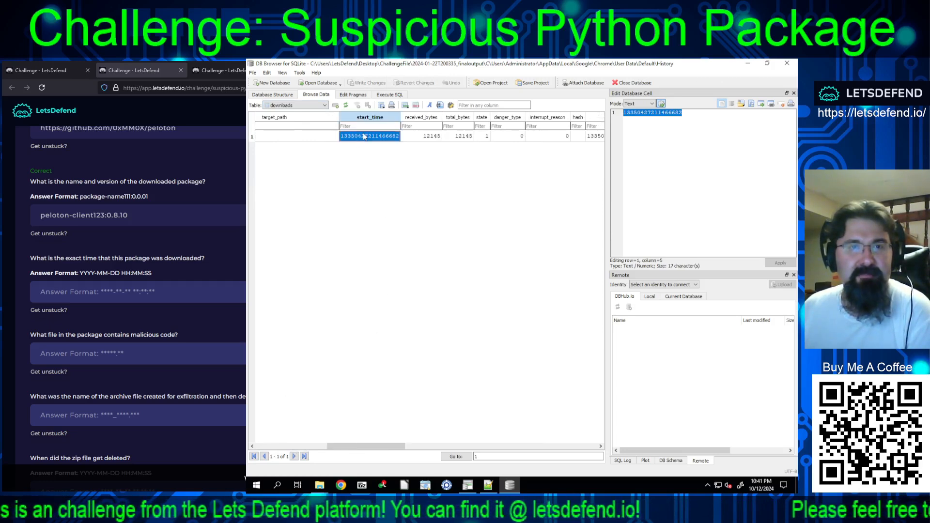
pyautogui.rightClick(363, 134)
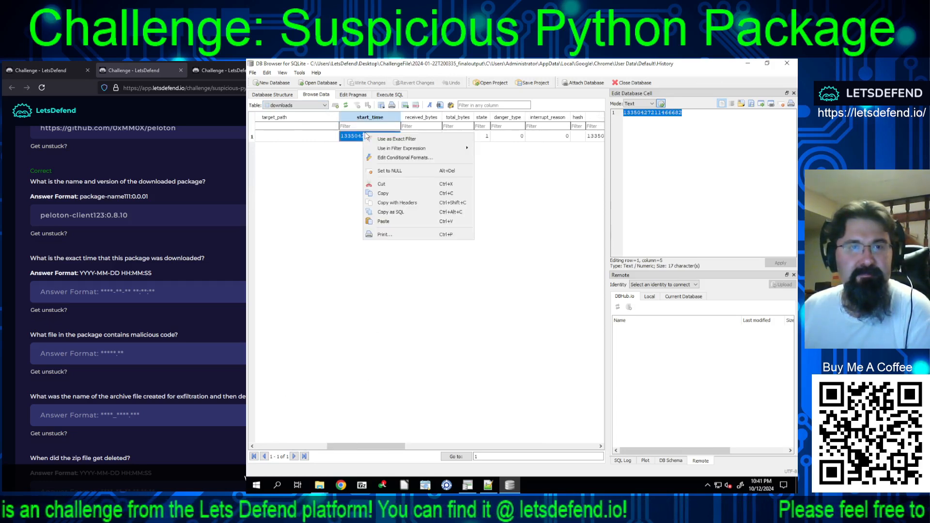
pyautogui.click(382, 192)
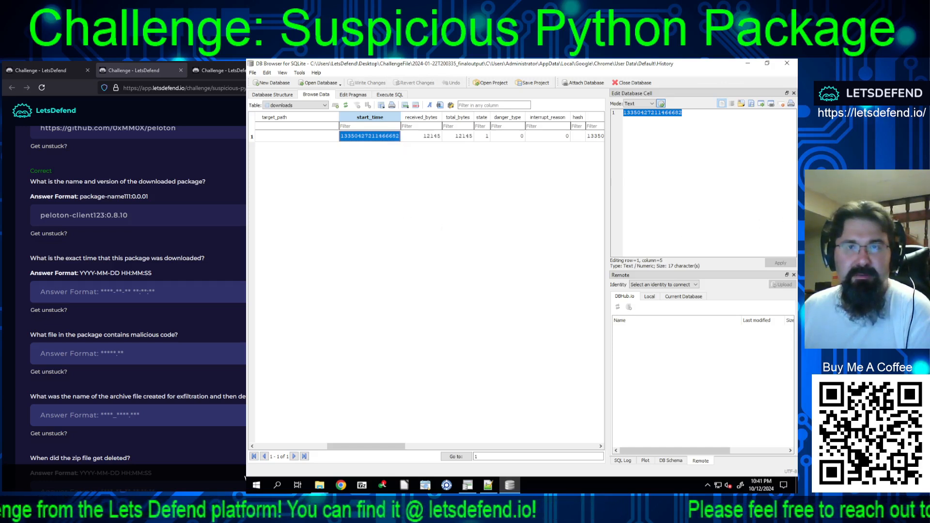
# Step: Search the web for webkit epoch converter in a new browser tab and open EpochConverter's WebKit/Chrome Timestamp Converter
pyautogui.hotkey('ctrl', 't')
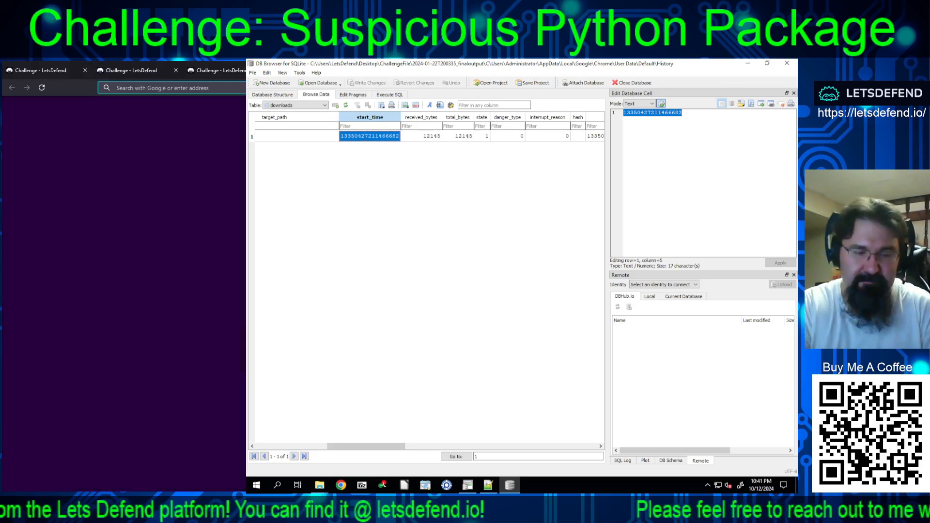
pyautogui.write('webk')
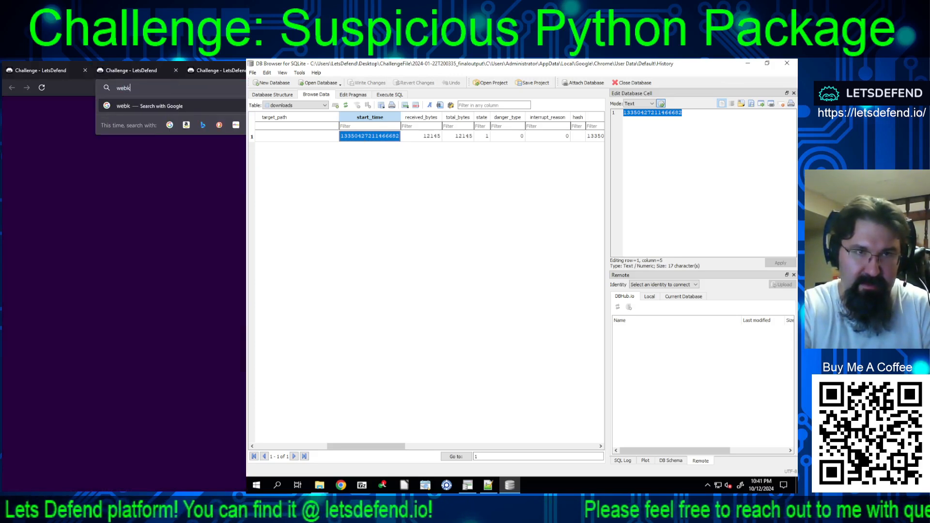
pyautogui.press('BackSpace')
pyautogui.press('BackSpace')
pyautogui.write('bki')
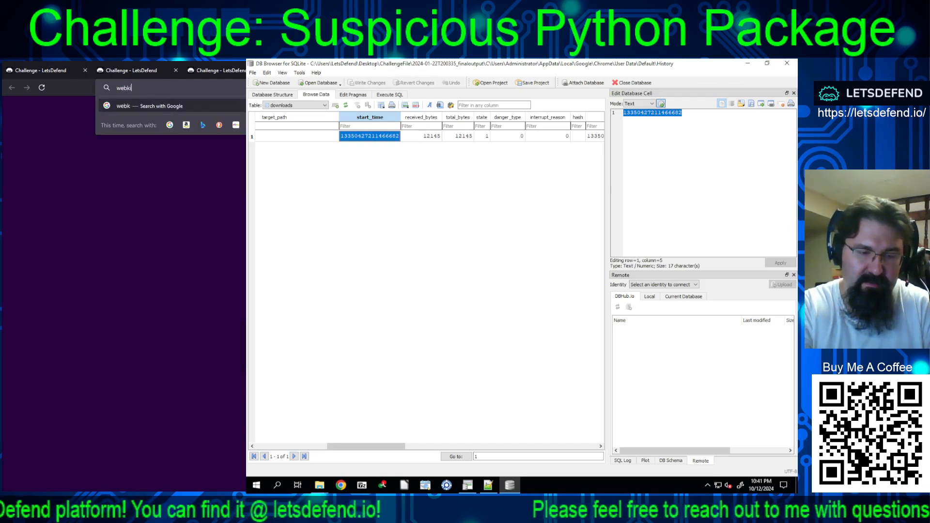
pyautogui.write('t epoch converter')
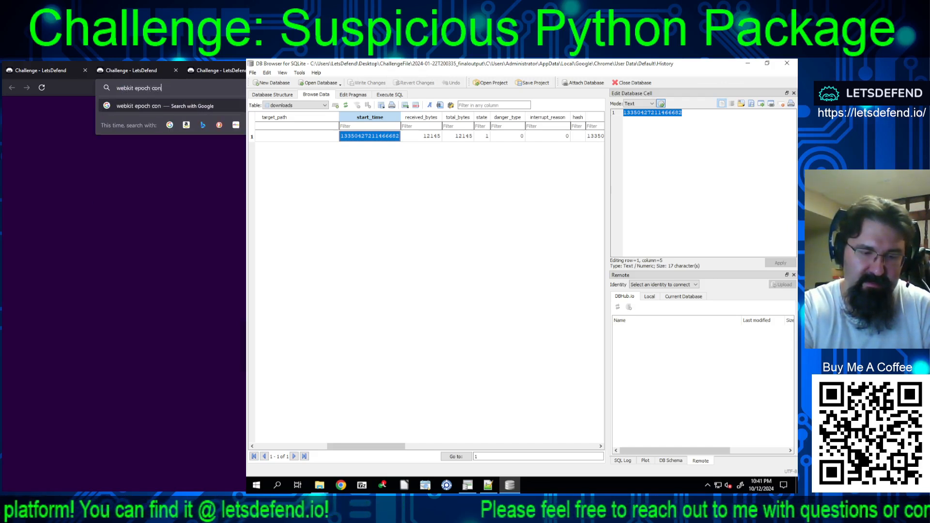
pyautogui.press('Return')
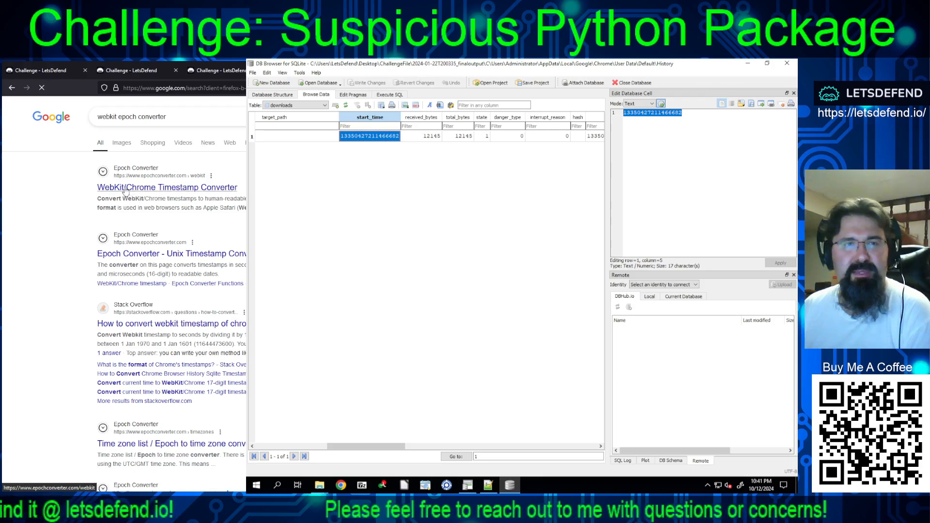
pyautogui.click(125, 189)
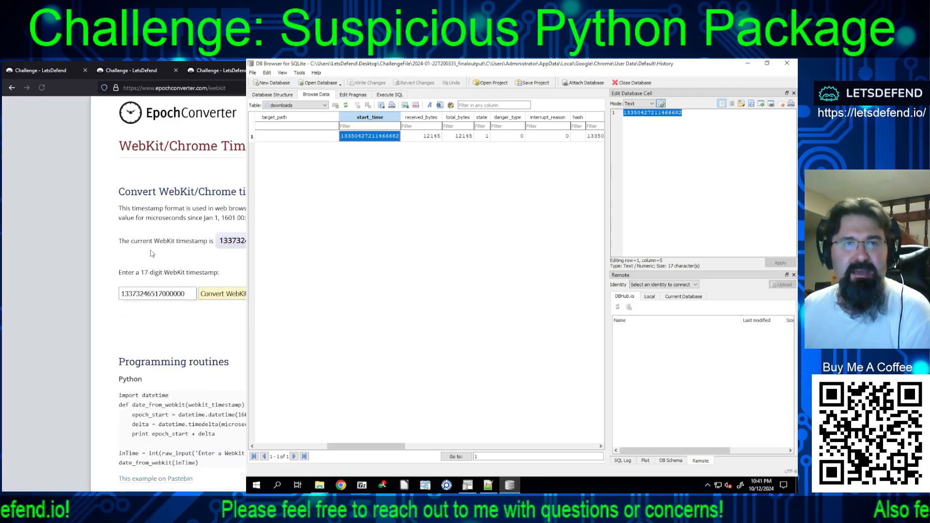
pyautogui.doubleClick(152, 294)
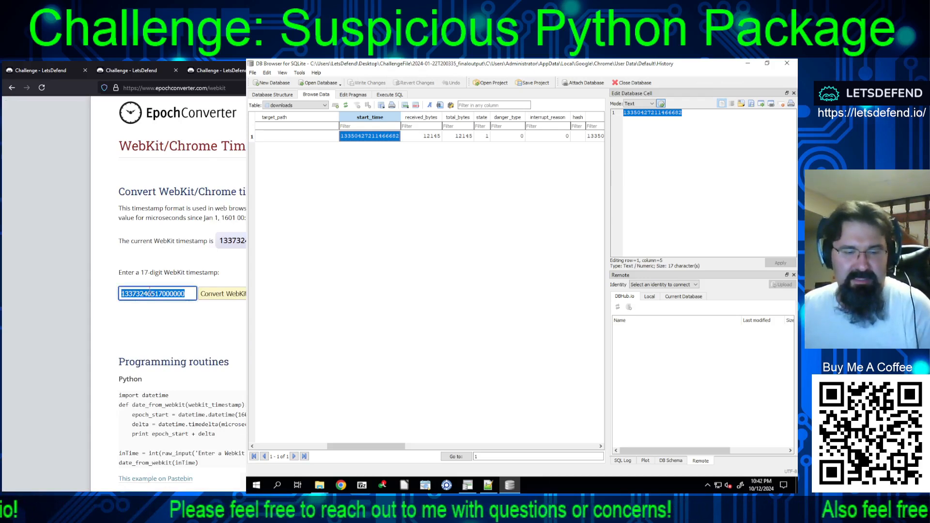
pyautogui.hotkey('ctrl', 'v')
pyautogui.click(222, 294)
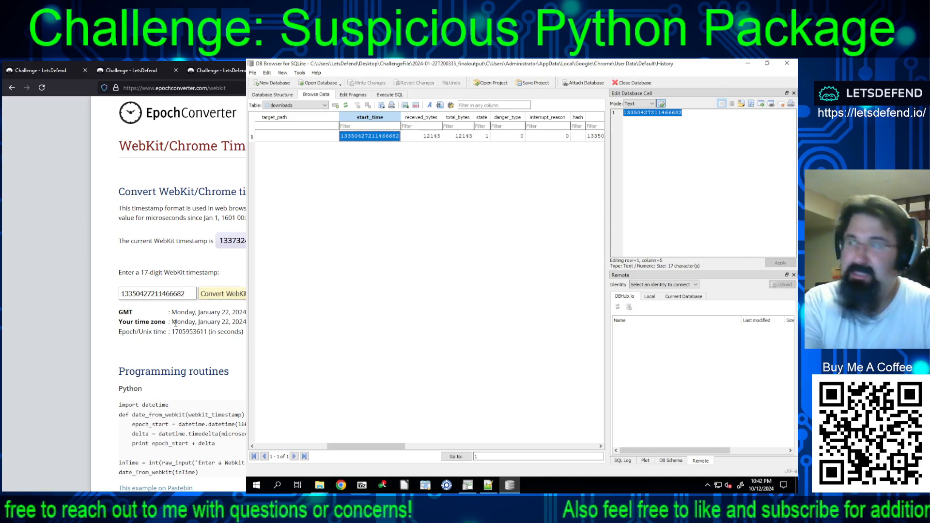
pyautogui.scroll(4, 175, 323)
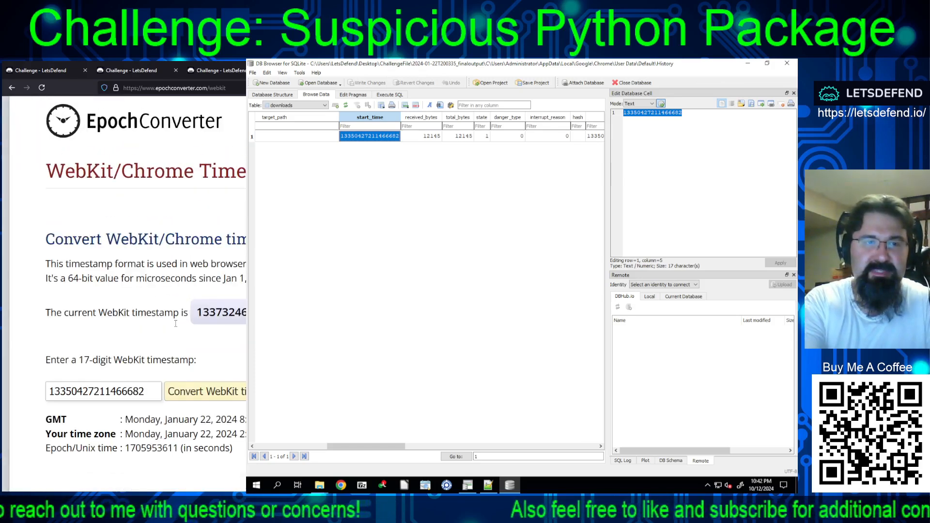
pyautogui.scroll(-1, 176, 324)
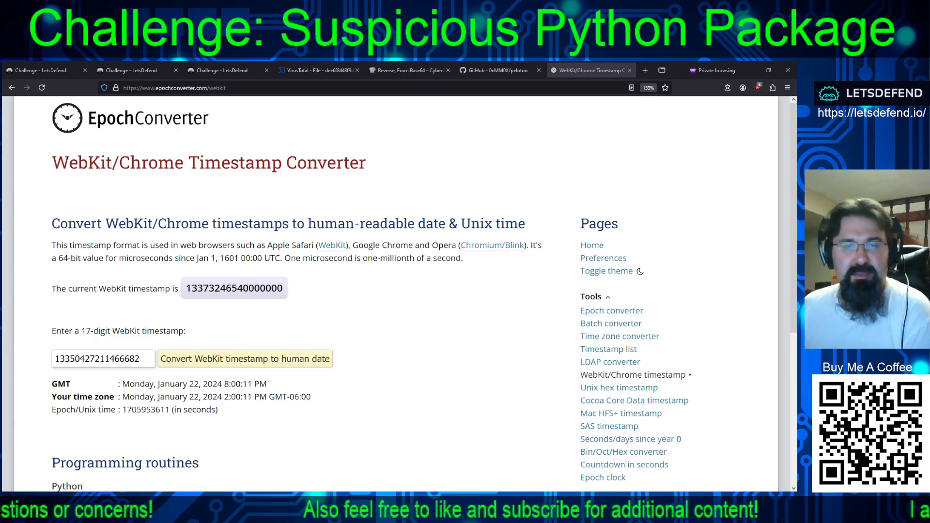
pyautogui.scroll(-2, 395, 290)
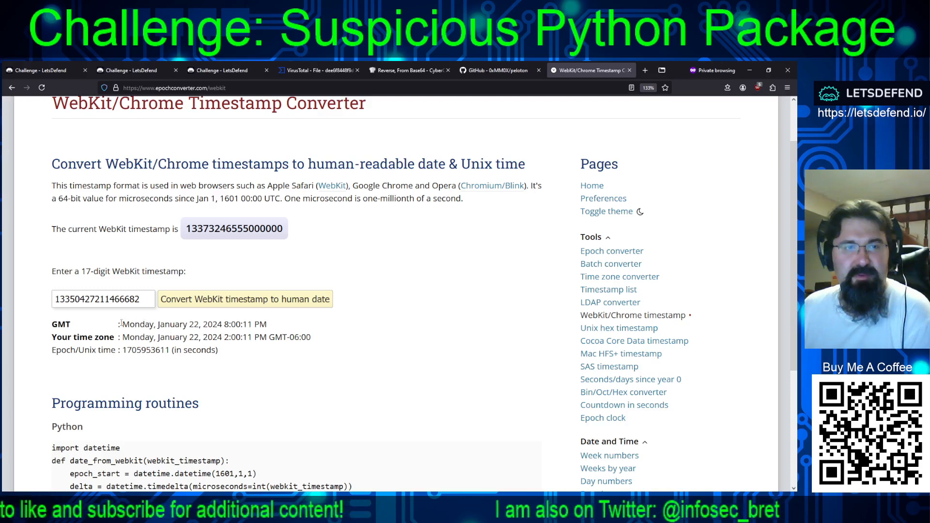
pyautogui.moveTo(120, 325); pyautogui.dragTo(273, 326)
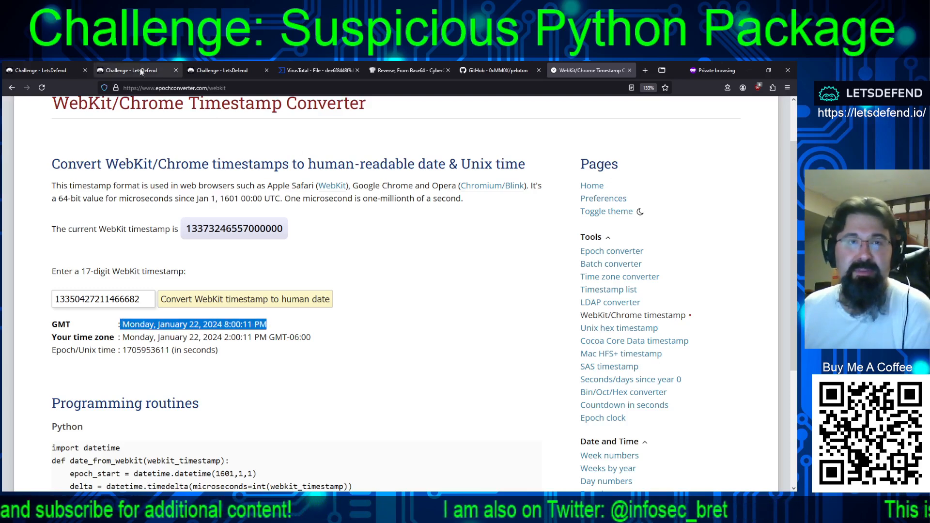
pyautogui.click(121, 70)
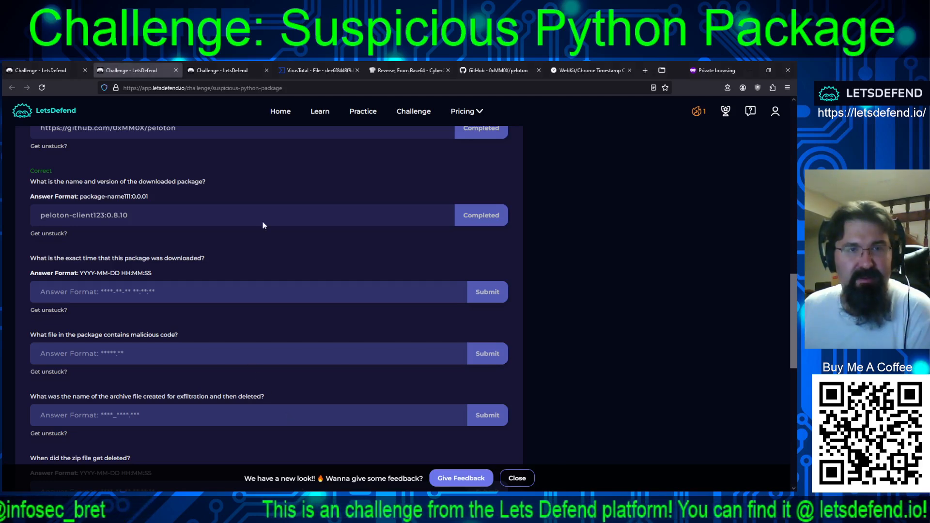
pyautogui.click(588, 70)
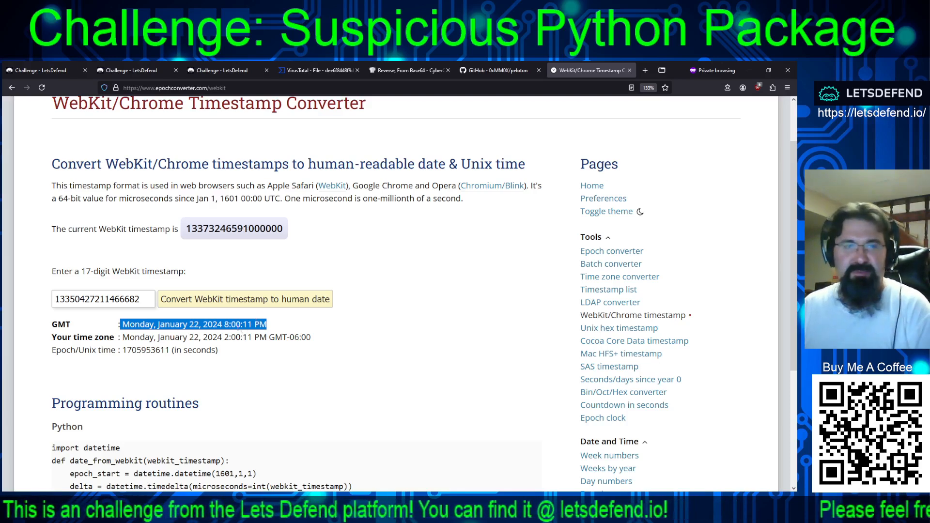
pyautogui.click(263, 498)
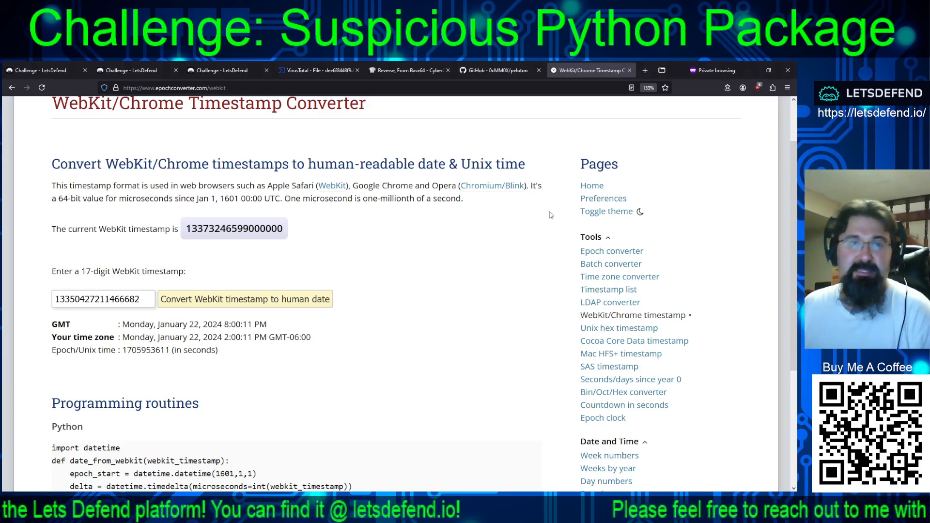
pyautogui.click(125, 70)
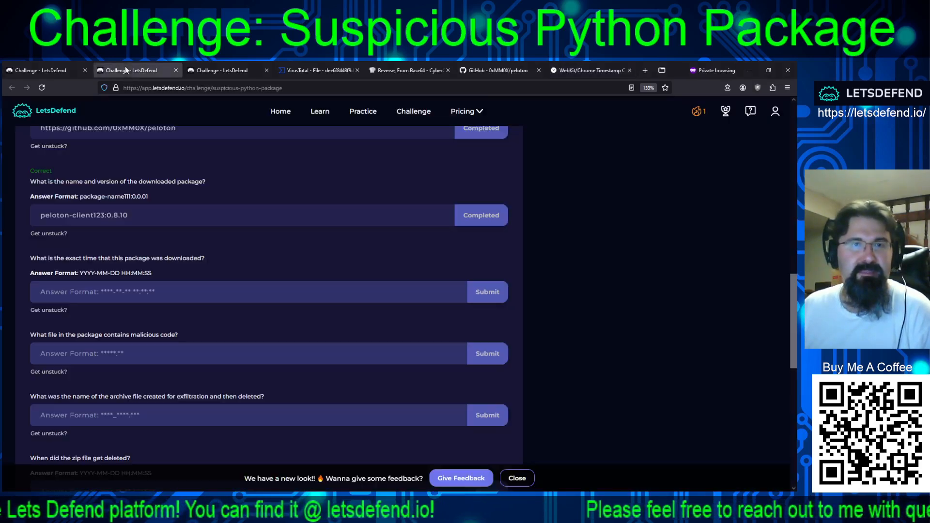
pyautogui.click(181, 298)
pyautogui.write('2024')
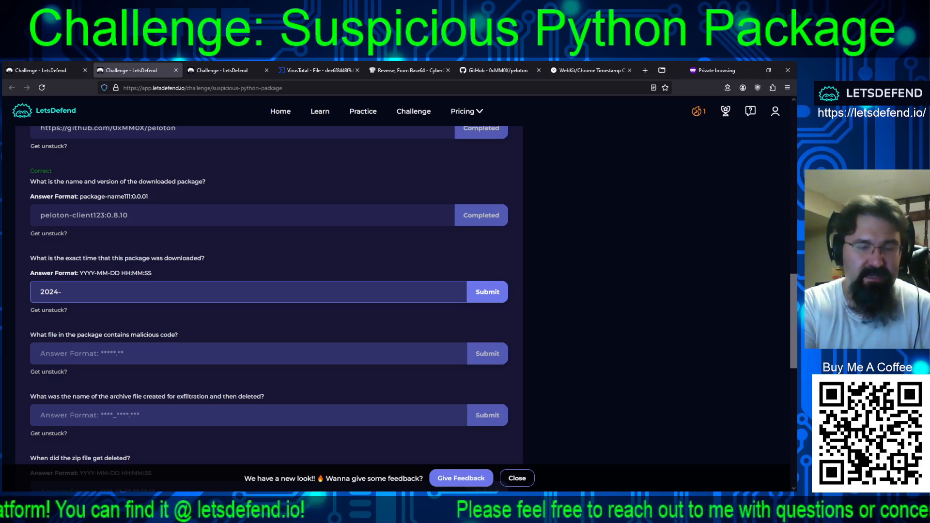
pyautogui.write('-01-22')
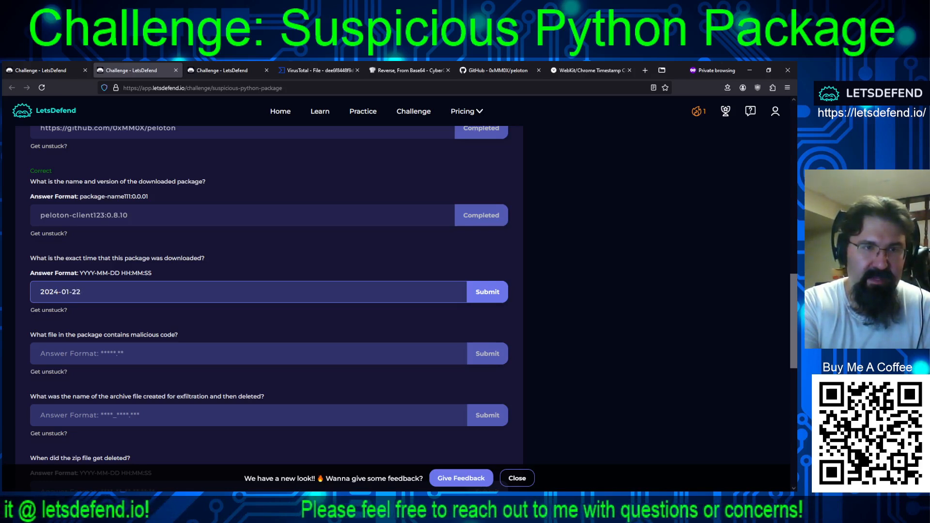
pyautogui.write('20')
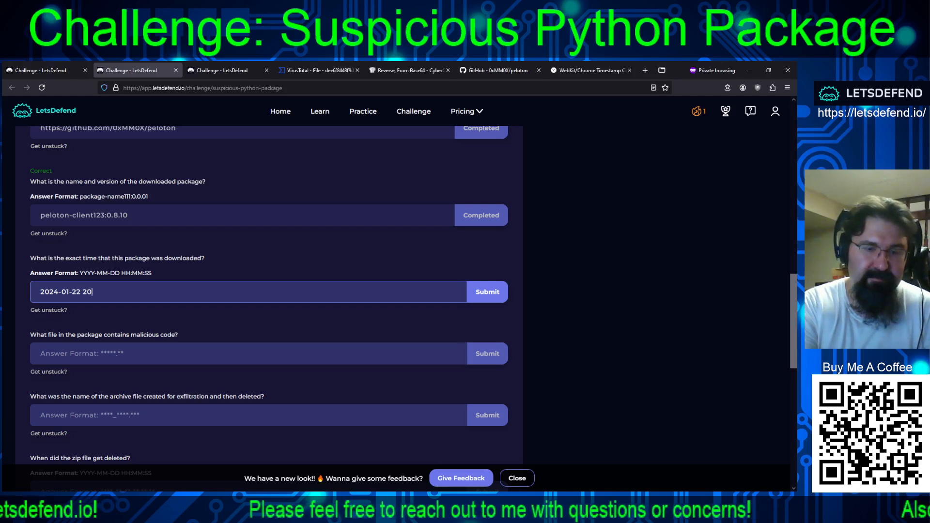
pyautogui.write(':00:11')
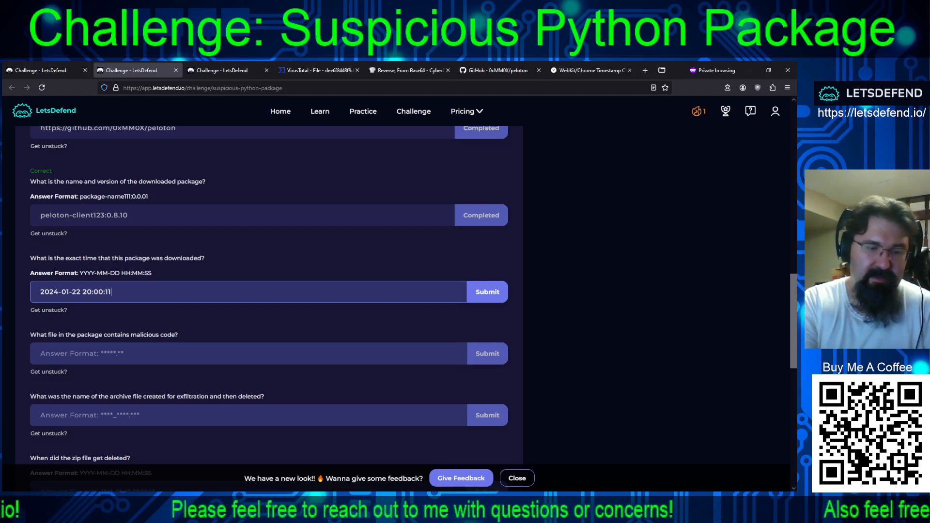
pyautogui.hotkey('ctrl', 'a')
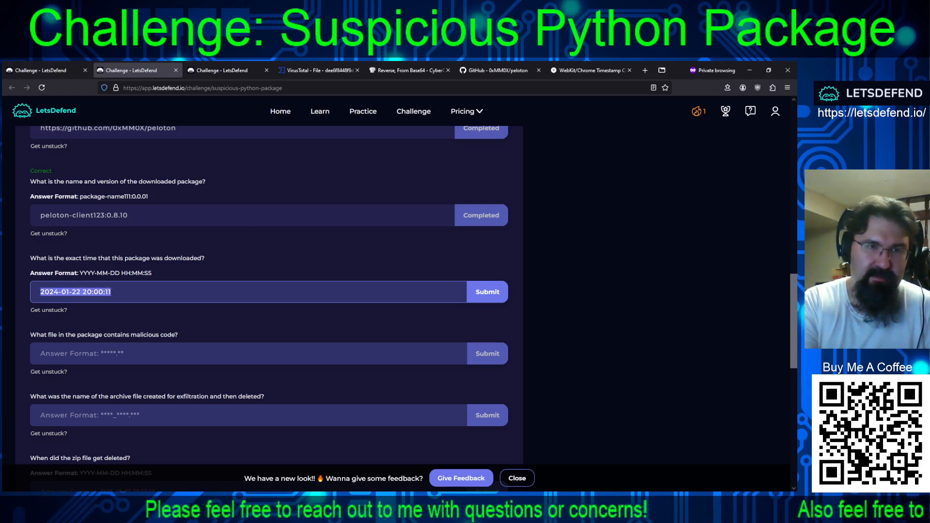
pyautogui.press('Return')
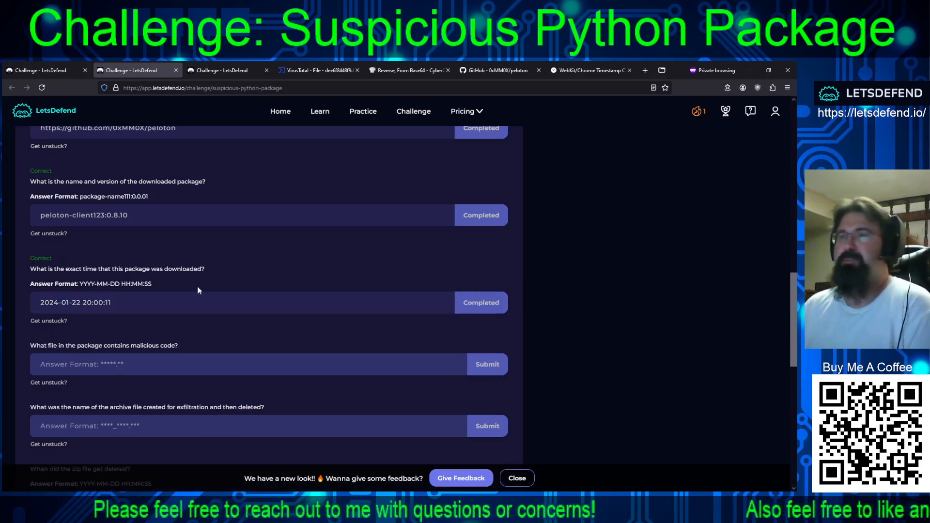
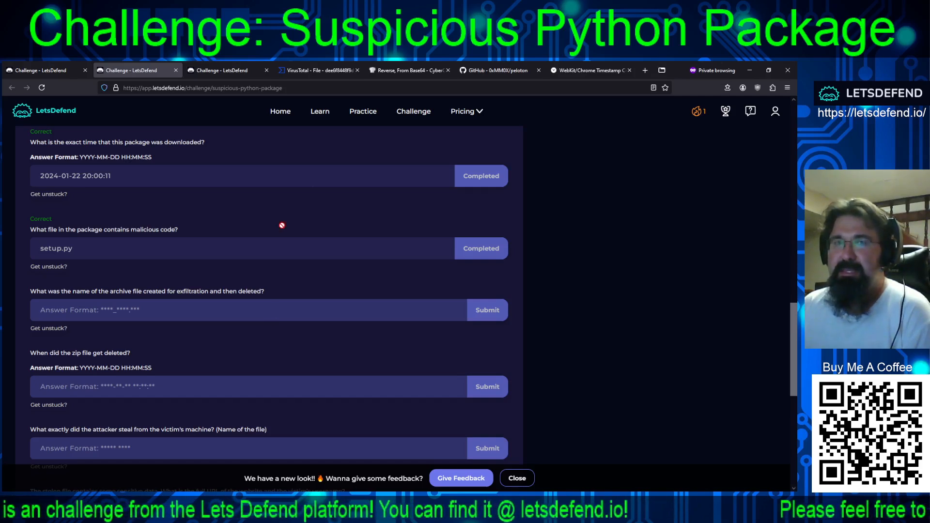
# Step: Return to the CyberChef recipe, set Reverse to work by Character, and add Zlib Inflate after From Base64
pyautogui.click(571, 72)
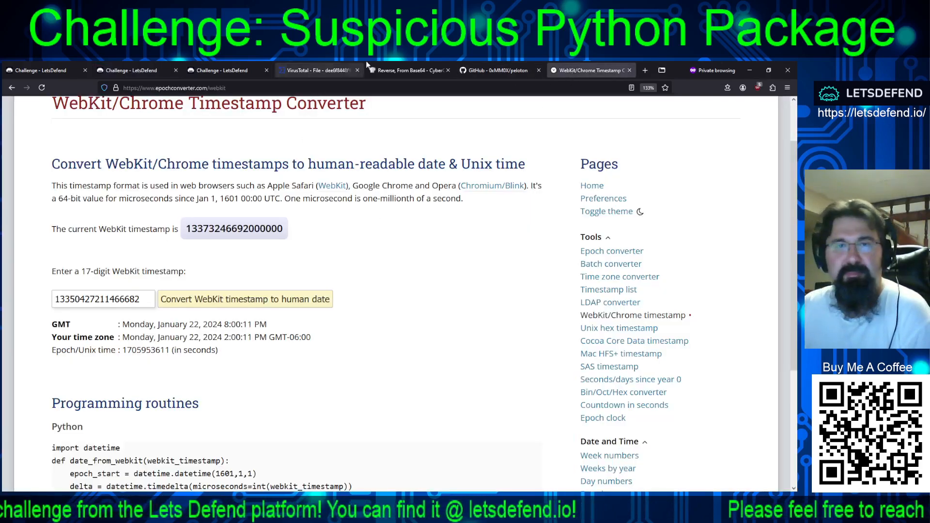
pyautogui.click(410, 68)
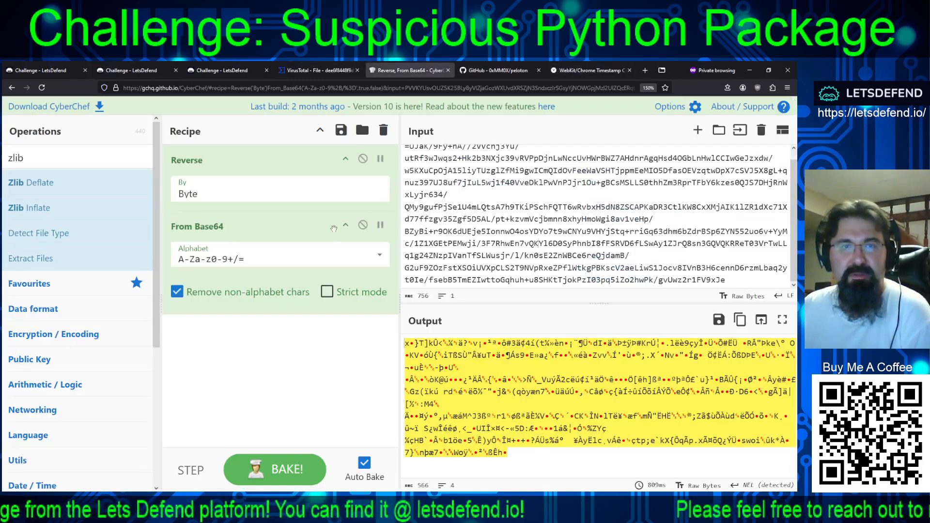
pyautogui.click(233, 198)
pyautogui.click(225, 233)
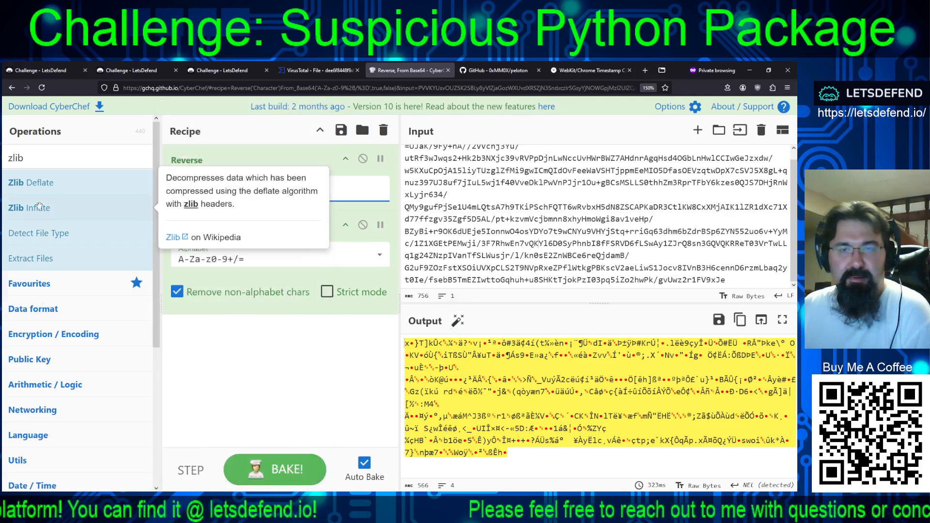
pyautogui.moveTo(57, 213); pyautogui.dragTo(196, 360)
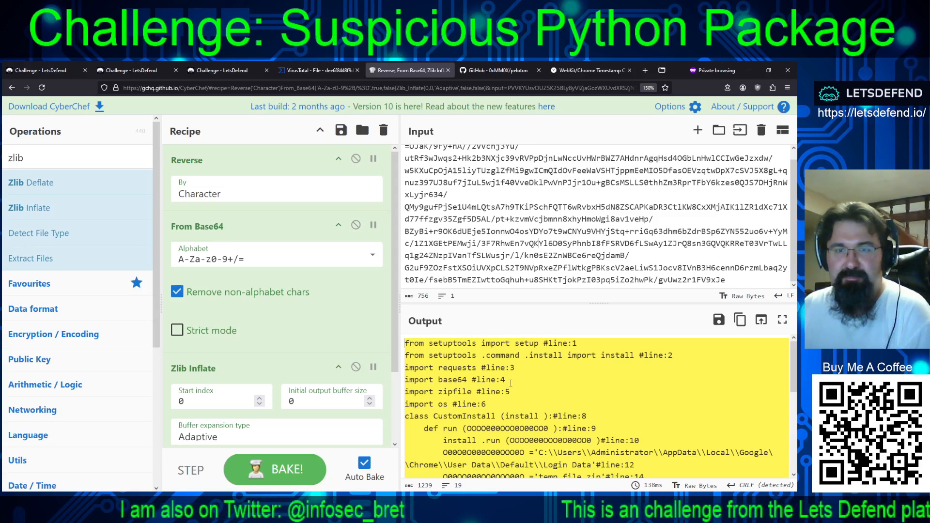
# Step: Find the archive name in CyberChef's decoded script and submit temp_file.zip as LetsDefend's answer for the archive created for exfiltration
pyautogui.scroll(-2, 511, 375)
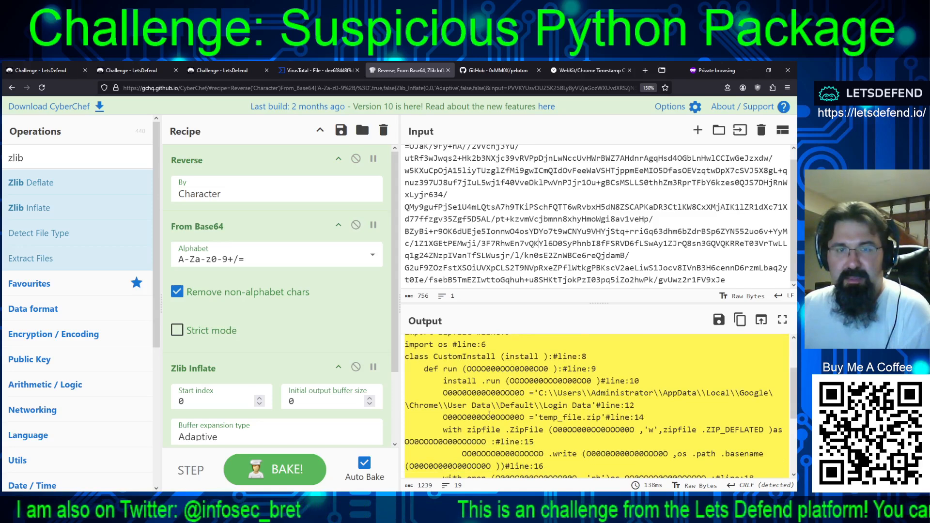
pyautogui.moveTo(443, 392); pyautogui.dragTo(681, 405)
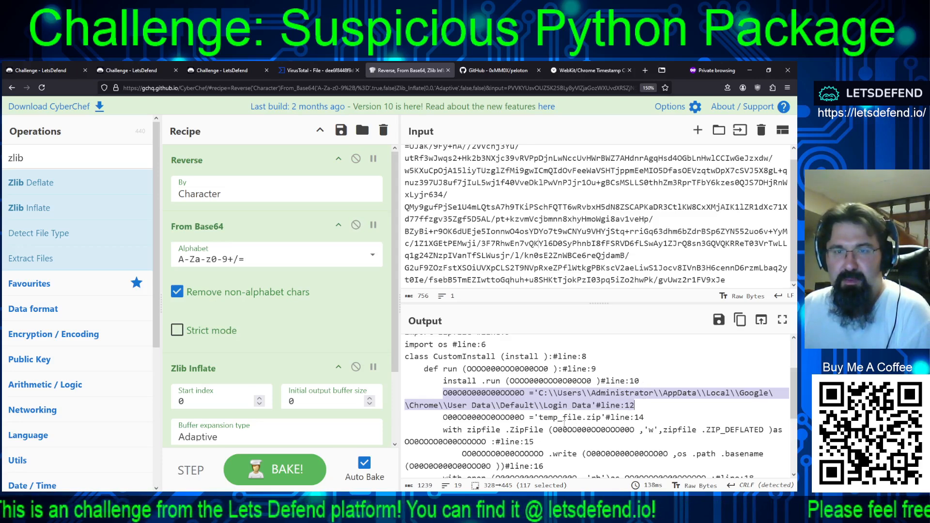
pyautogui.moveTo(644, 417); pyautogui.dragTo(443, 415)
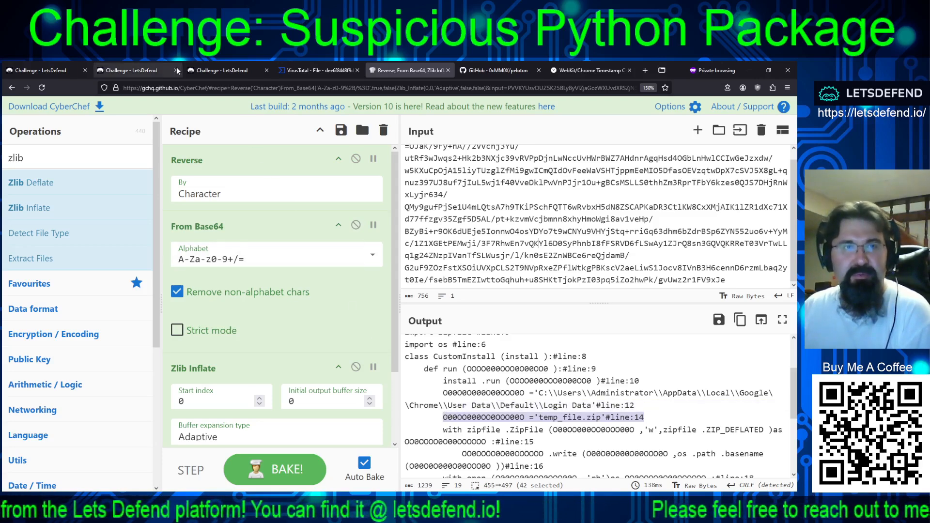
pyautogui.click(140, 72)
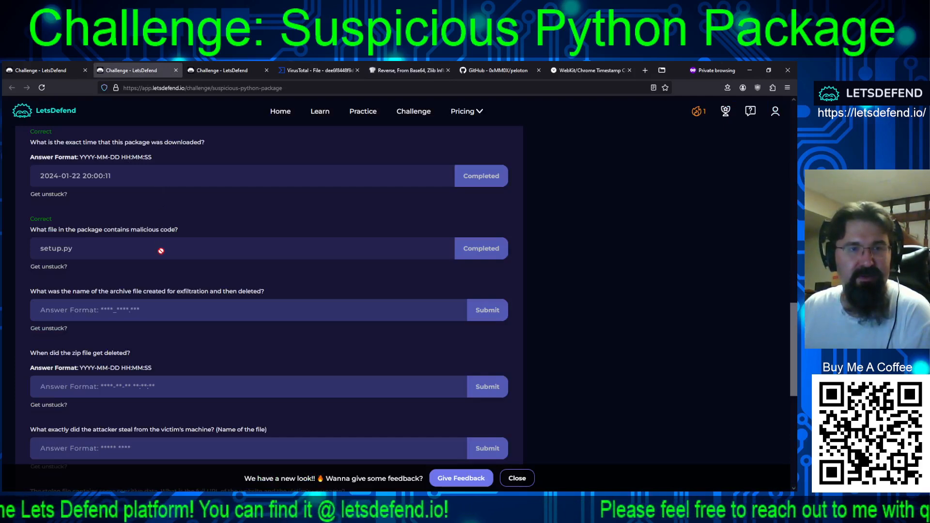
pyautogui.click(148, 312)
pyautogui.write('te')
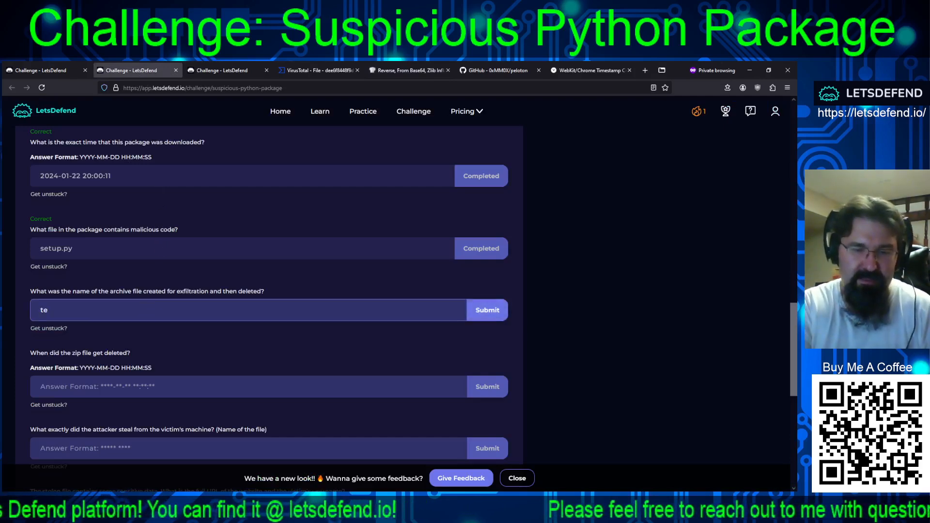
pyautogui.write('mp_file.')
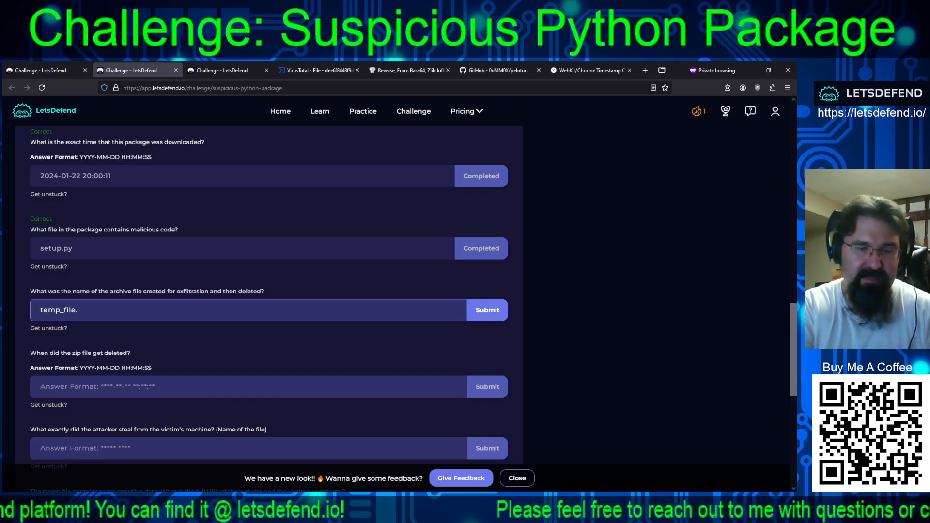
pyautogui.write('zip')
pyautogui.press('Return')
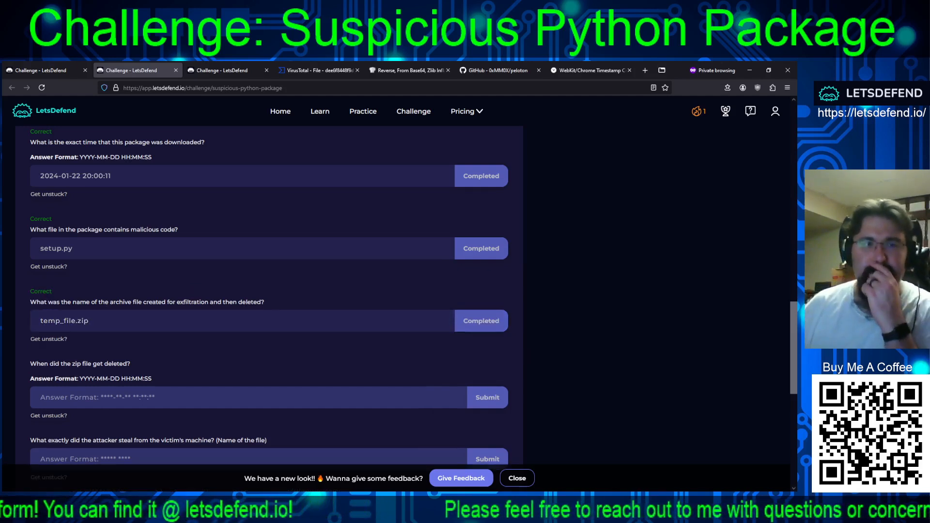
# Step: Read the question on the zip file's deletion time and examine how CyberChef's decoded script handles the archive
pyautogui.scroll(-1, 240, 368)
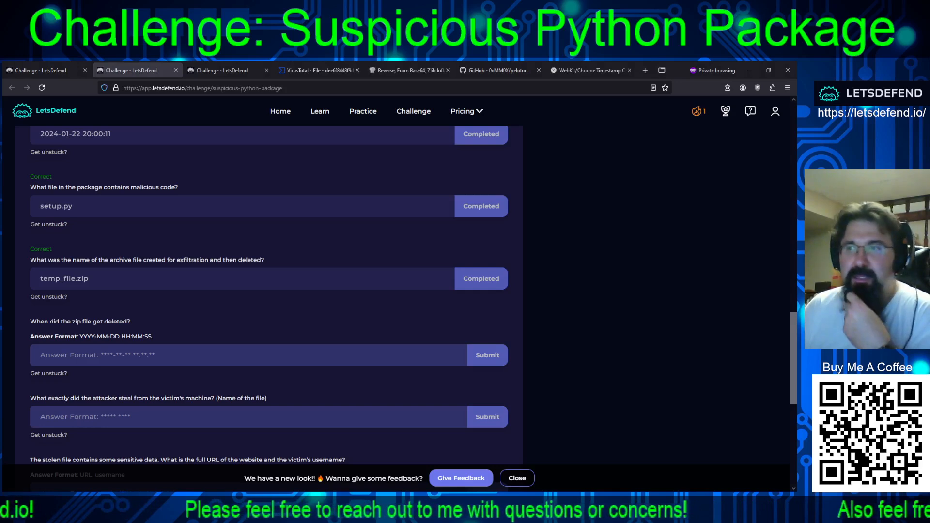
pyautogui.click(491, 70)
pyautogui.click(409, 70)
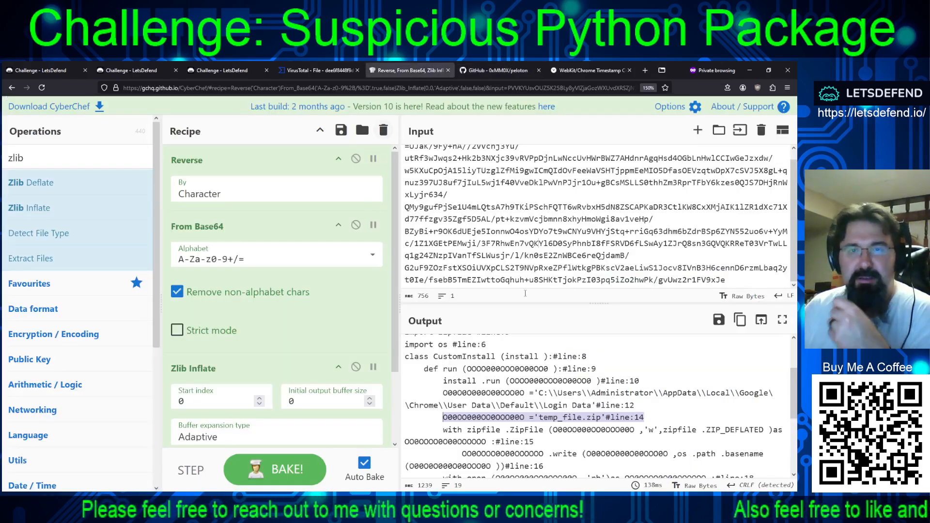
pyautogui.scroll(-3, 629, 406)
pyautogui.scroll(2, 557, 416)
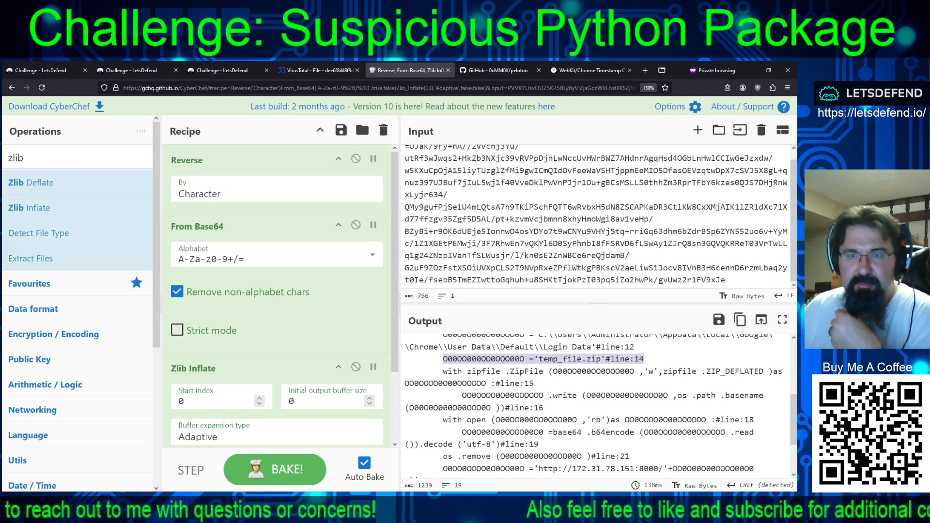
pyautogui.scroll(-2, 548, 396)
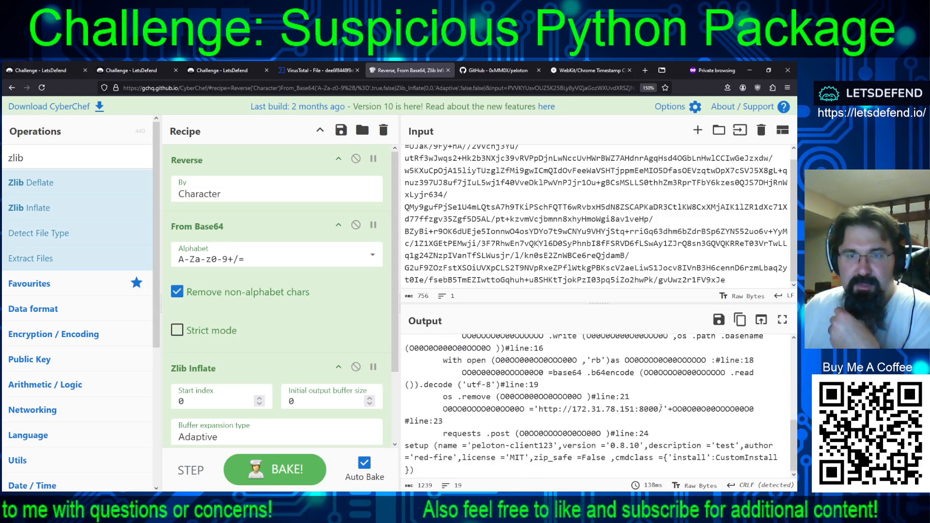
# Step: Highlight the IP address and port in the decoded script's URL and review the zip file lines above it
pyautogui.moveTo(660, 409); pyautogui.dragTo(572, 409)
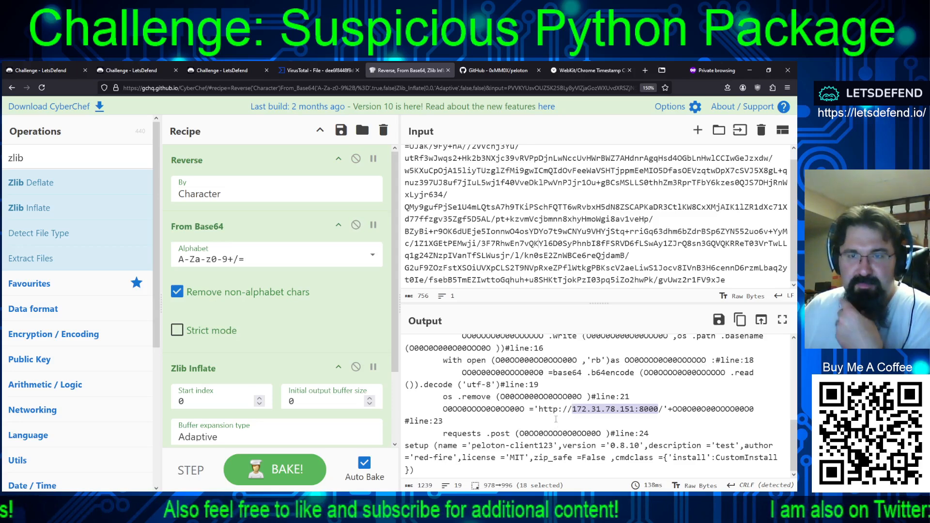
pyautogui.scroll(1, 549, 411)
pyautogui.scroll(1, 549, 409)
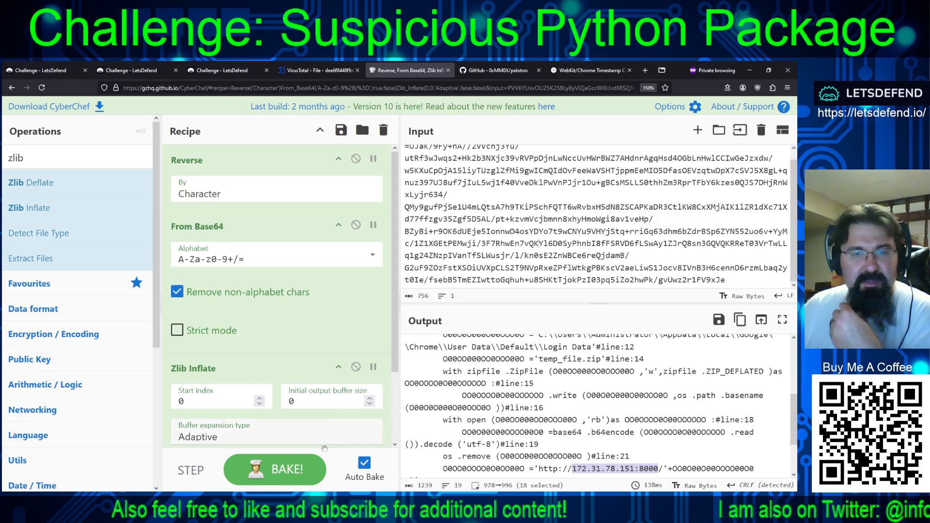
# Step: Switch to MFT Explorer and browse the nested peloton-main folders in Downloads down to the peloton_client123.egg-info folder
pyautogui.hotkey('alt', 'Tab')
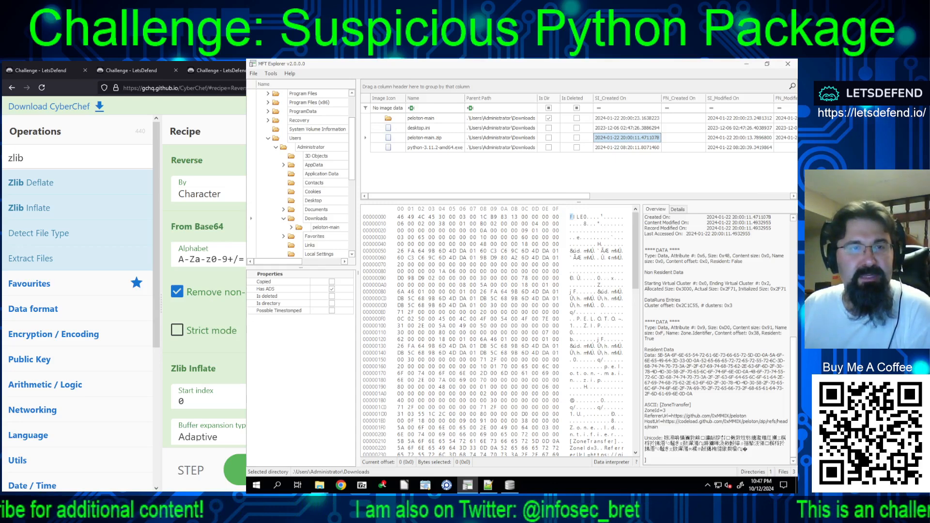
pyautogui.doubleClick(322, 228)
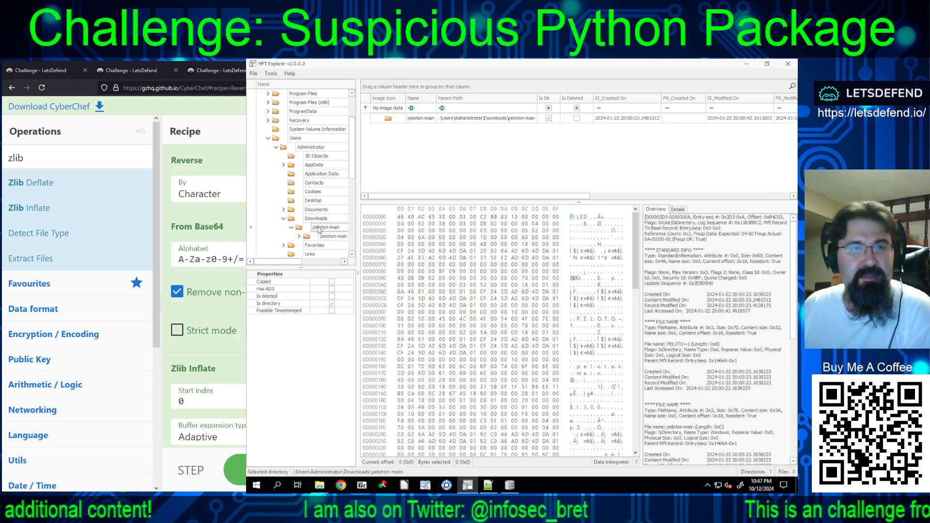
pyautogui.click(327, 237)
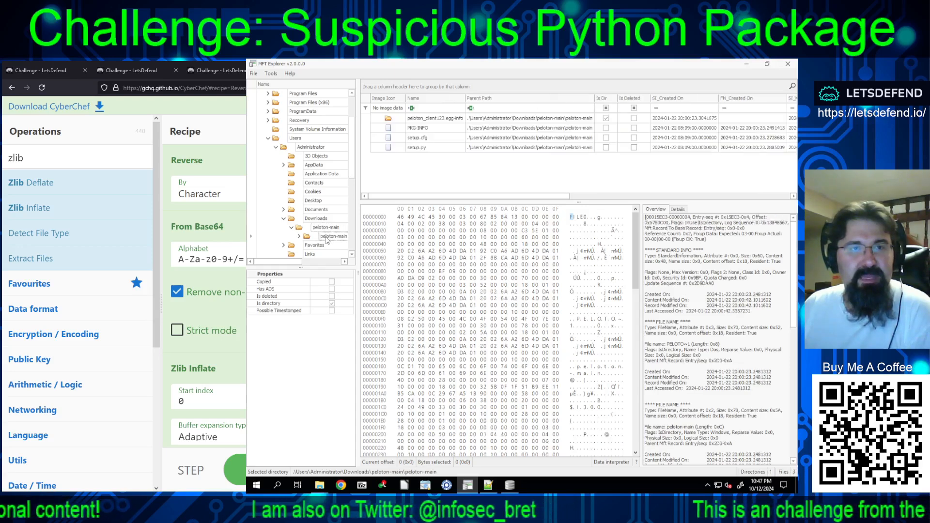
pyautogui.click(299, 237)
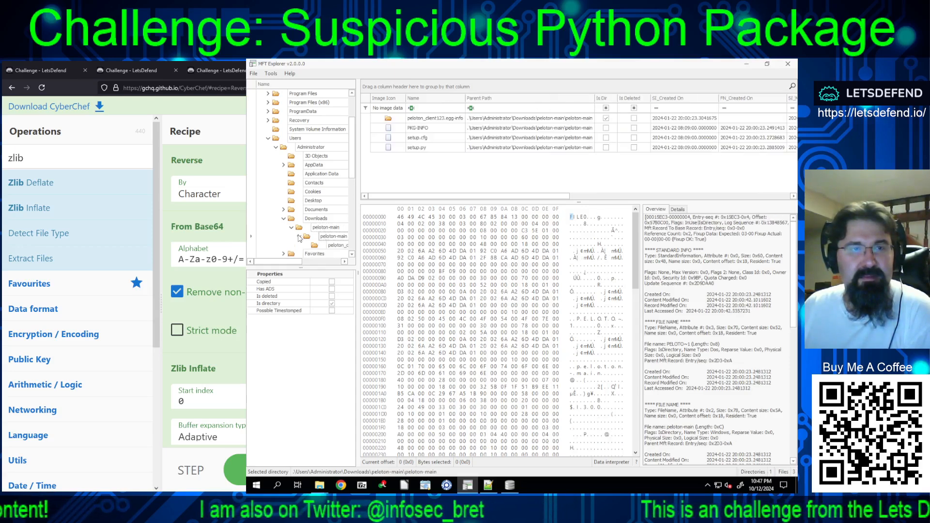
pyautogui.click(317, 246)
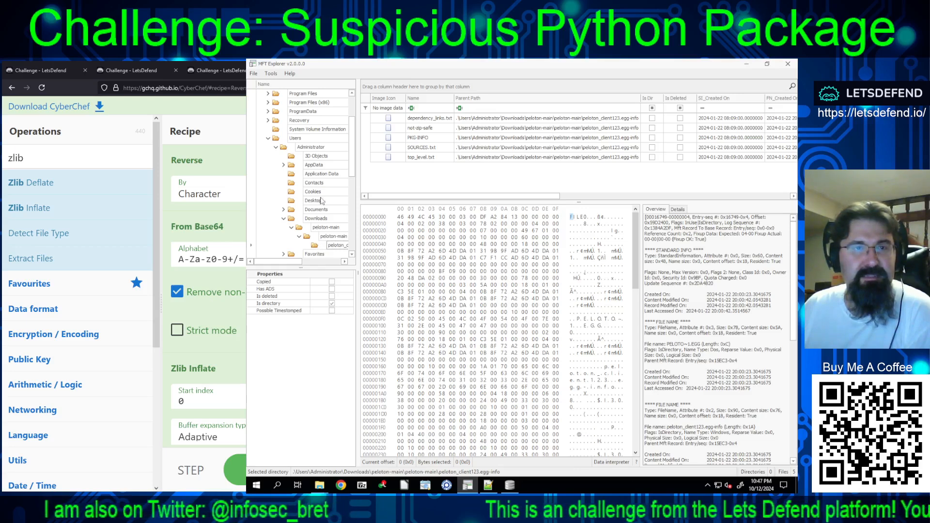
# Step: Check the contents of the Administrator profile's Documents, Desktop, Cookies and Contacts folders, and of the profile folder itself
pyautogui.scroll(-1, 315, 189)
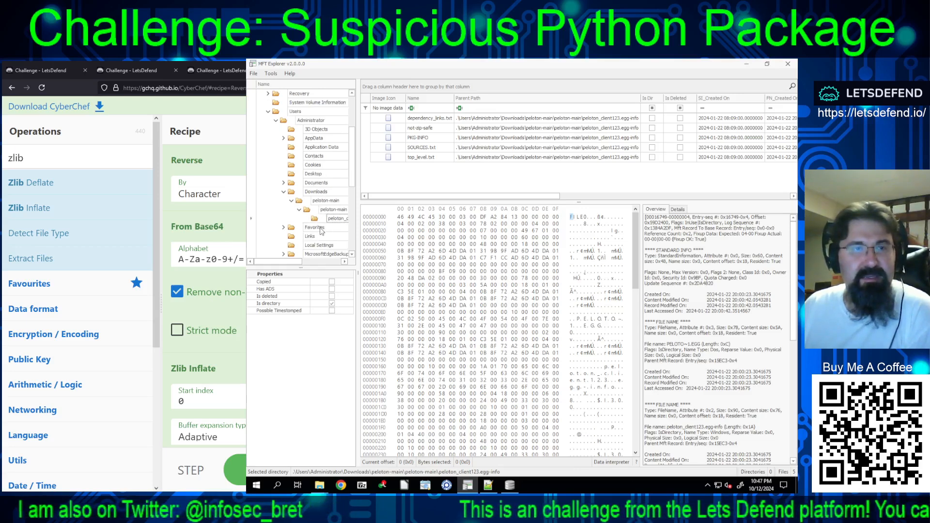
pyautogui.click(312, 183)
pyautogui.click(313, 174)
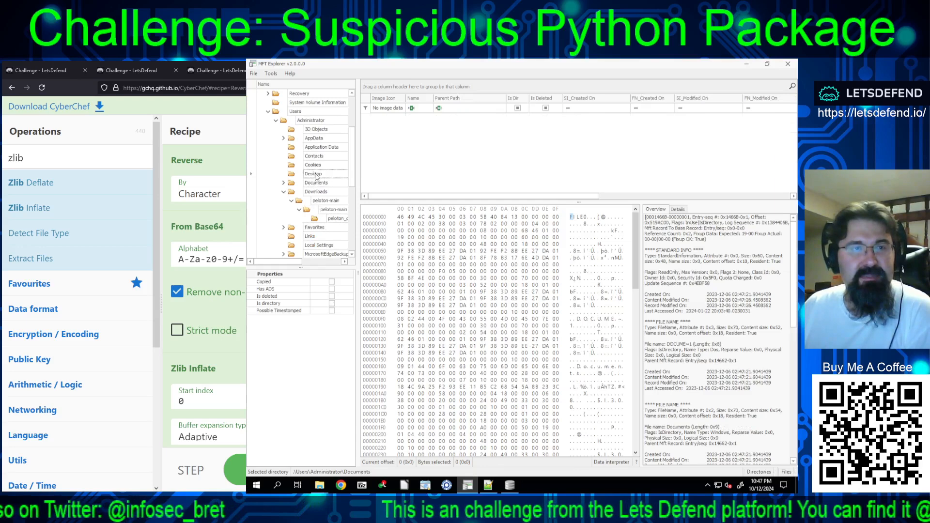
pyautogui.click(314, 165)
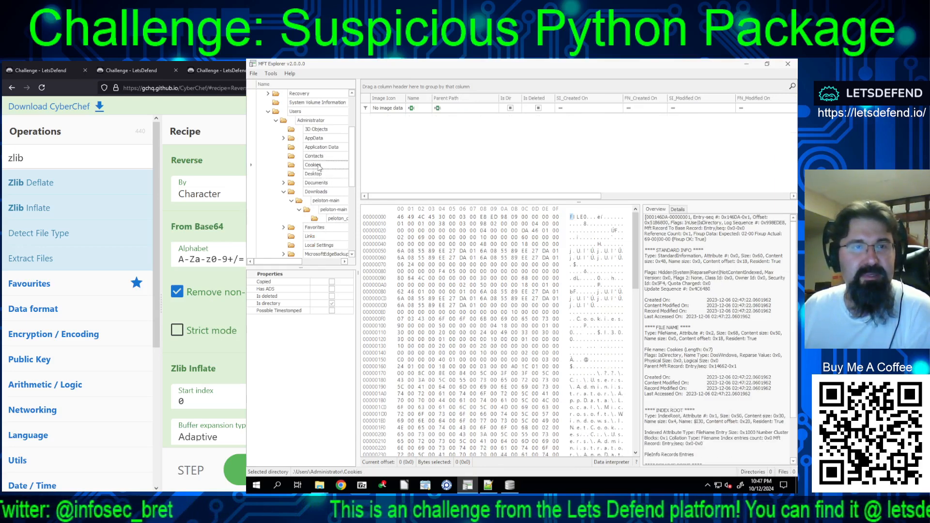
pyautogui.click(317, 157)
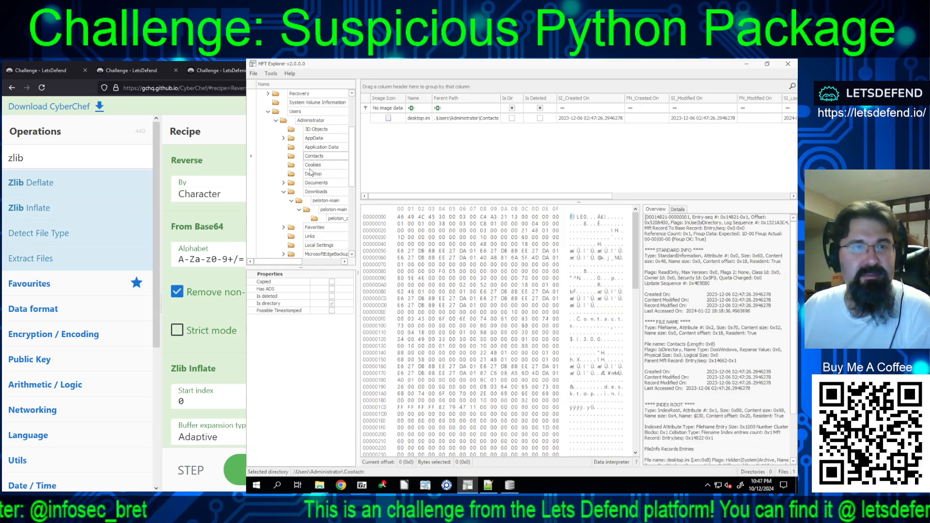
pyautogui.click(312, 121)
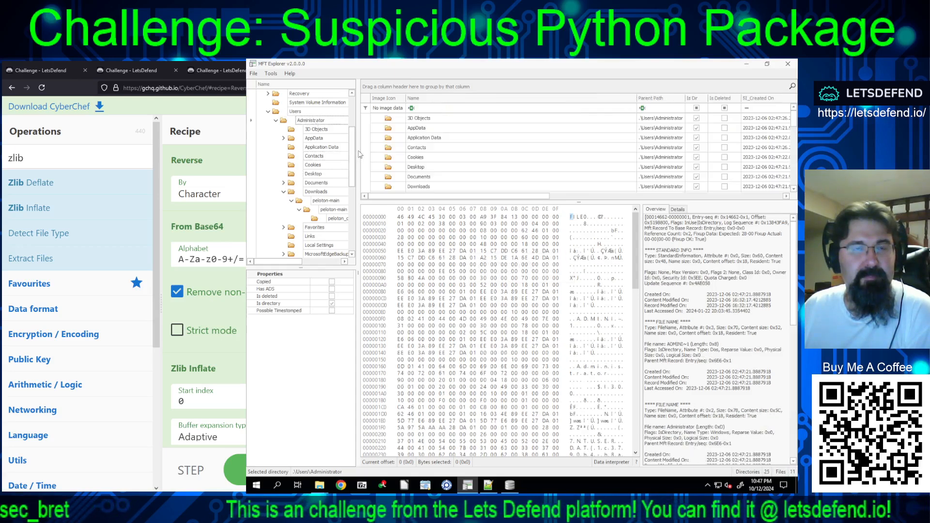
# Step: Expand the Administrator profile's AppData\Local directory and list the files in its Temp folder
pyautogui.click(283, 138)
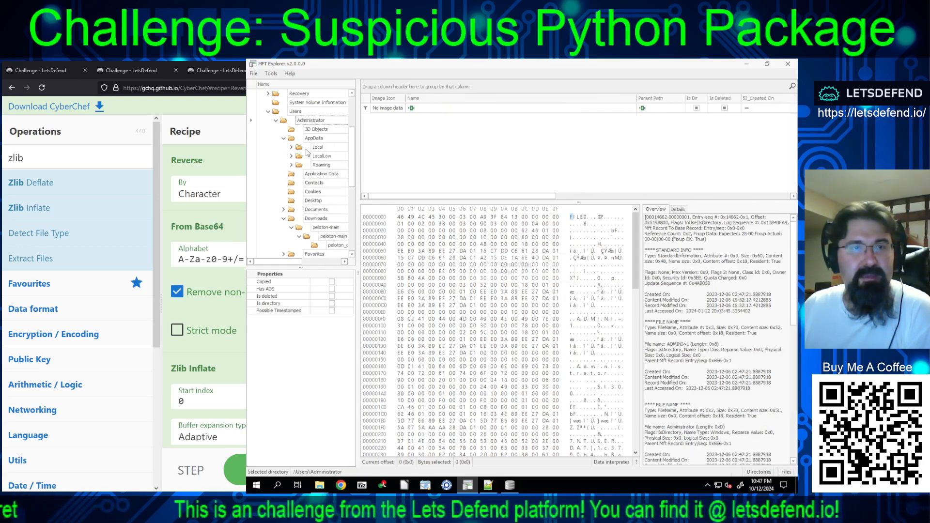
pyautogui.click(292, 148)
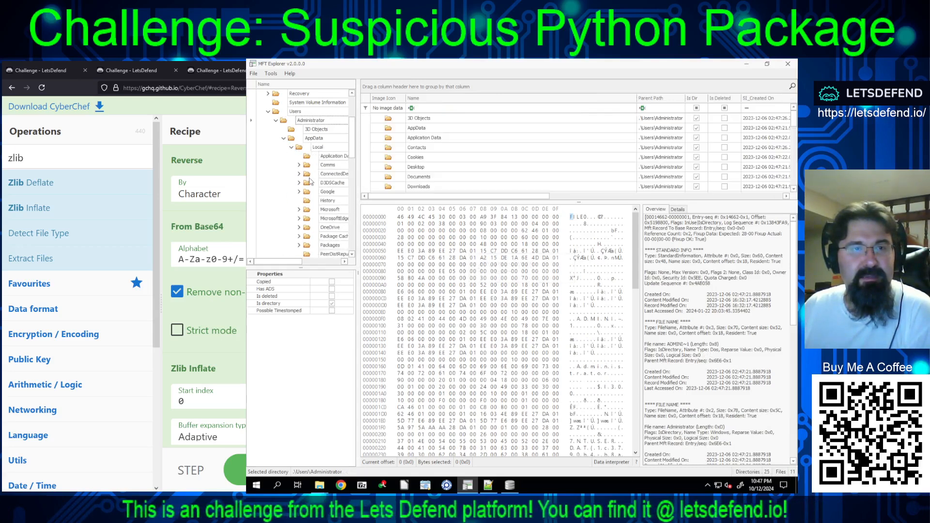
pyautogui.scroll(-2, 310, 181)
pyautogui.scroll(-1, 310, 181)
pyautogui.click(326, 218)
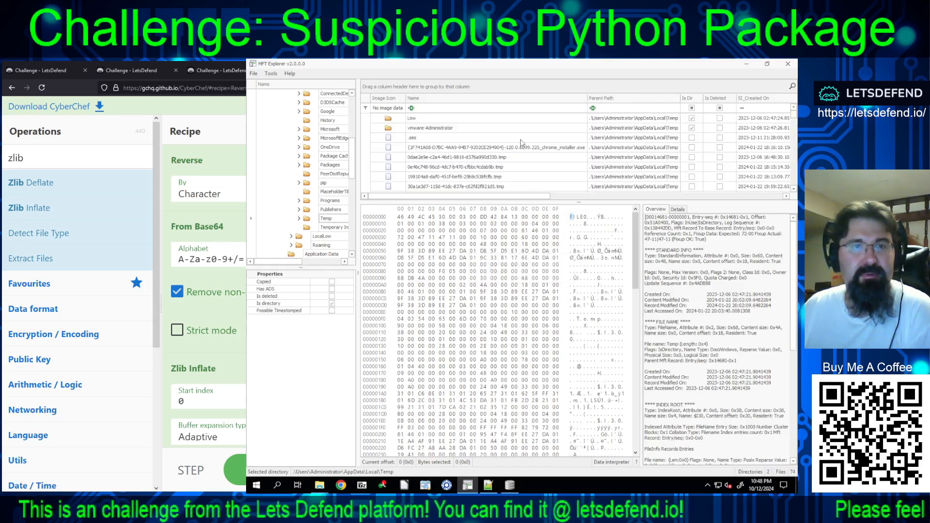
# Step: Look through the files in AppData\Local\Temp for the zip archive named in the decoded script
pyautogui.scroll(-2, 533, 139)
pyautogui.scroll(-5, 533, 139)
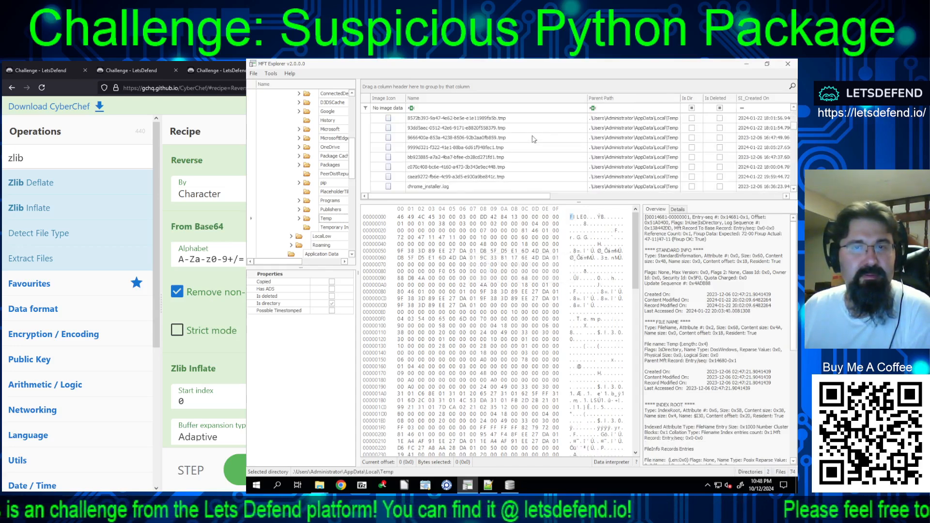
pyautogui.scroll(-10, 533, 139)
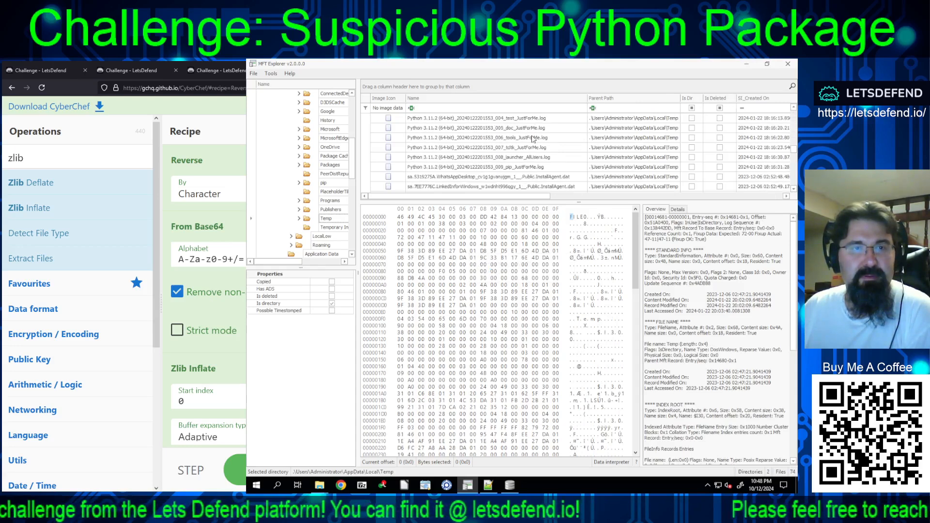
pyautogui.scroll(1, 533, 139)
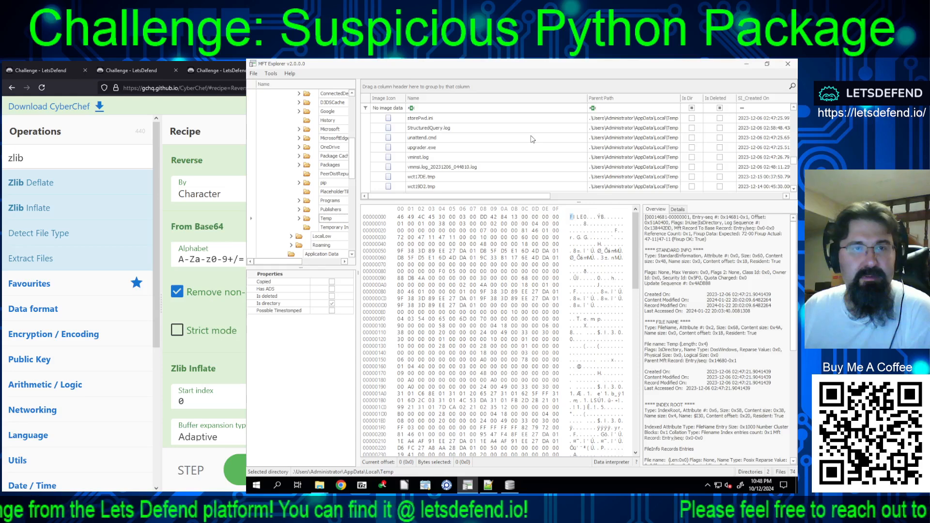
pyautogui.scroll(8, 533, 139)
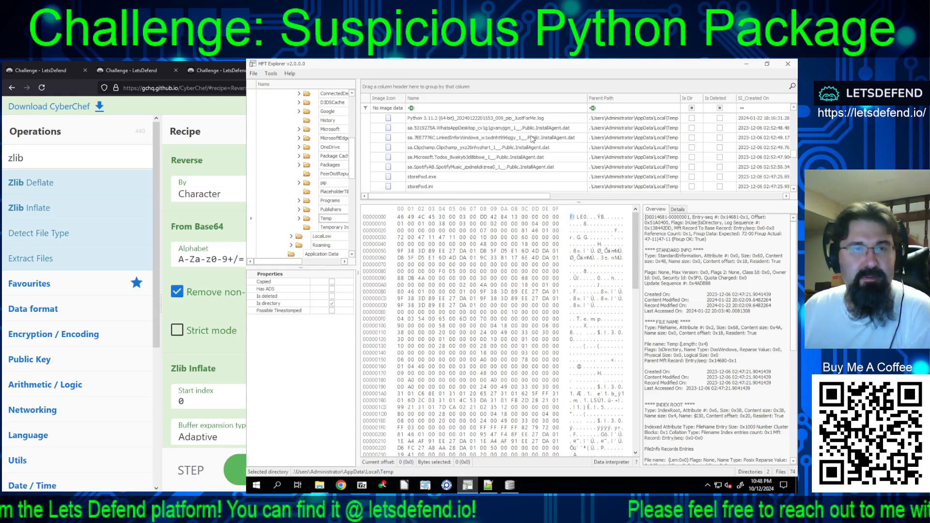
pyautogui.scroll(5, 533, 139)
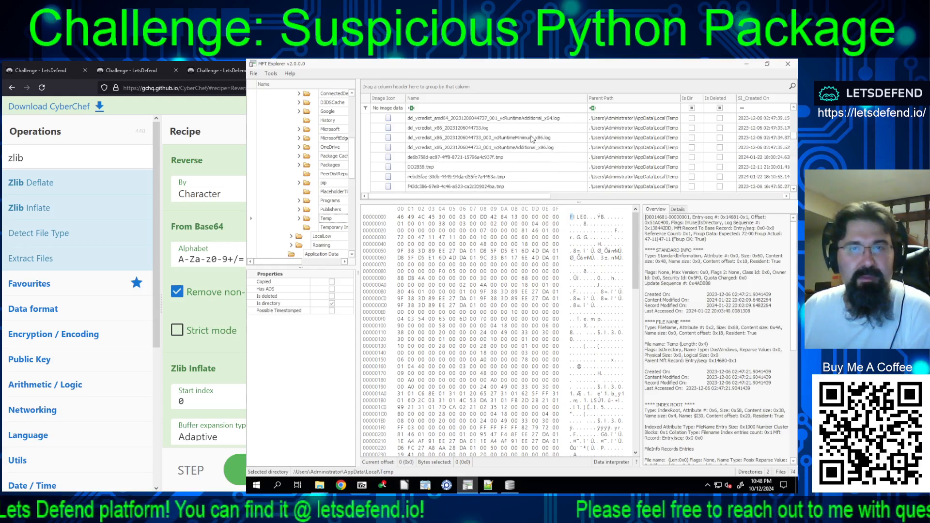
pyautogui.scroll(-15, 533, 139)
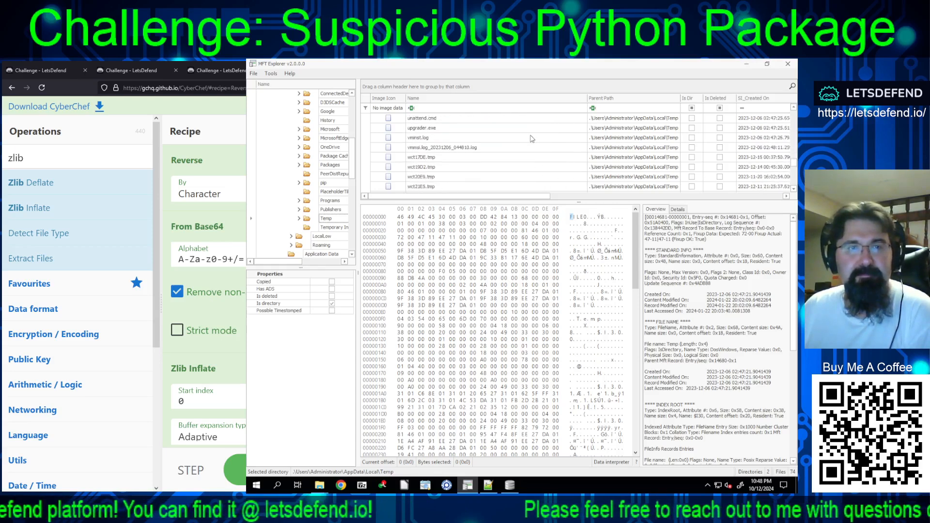
pyautogui.scroll(-5, 531, 139)
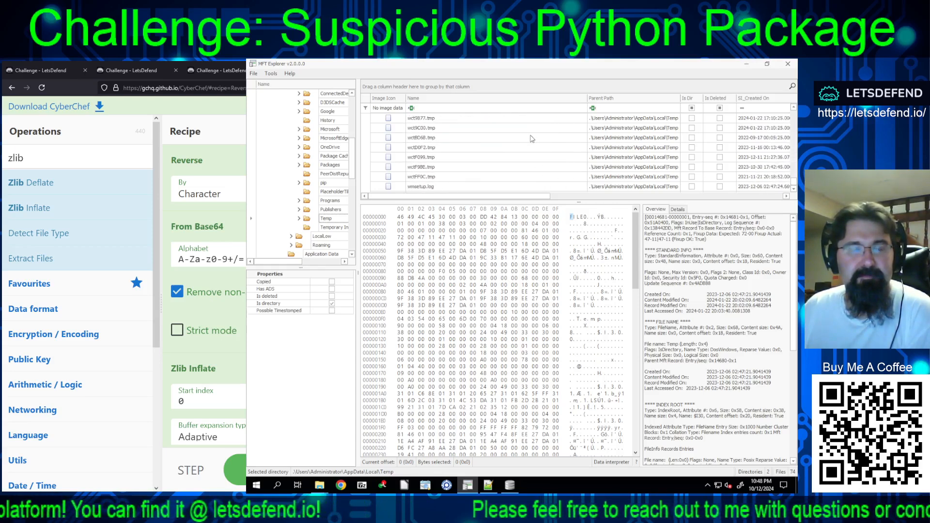
# Step: Check the Temporary Internet Files folder and the entries in the root directory of the loaded MFT
pyautogui.click(335, 227)
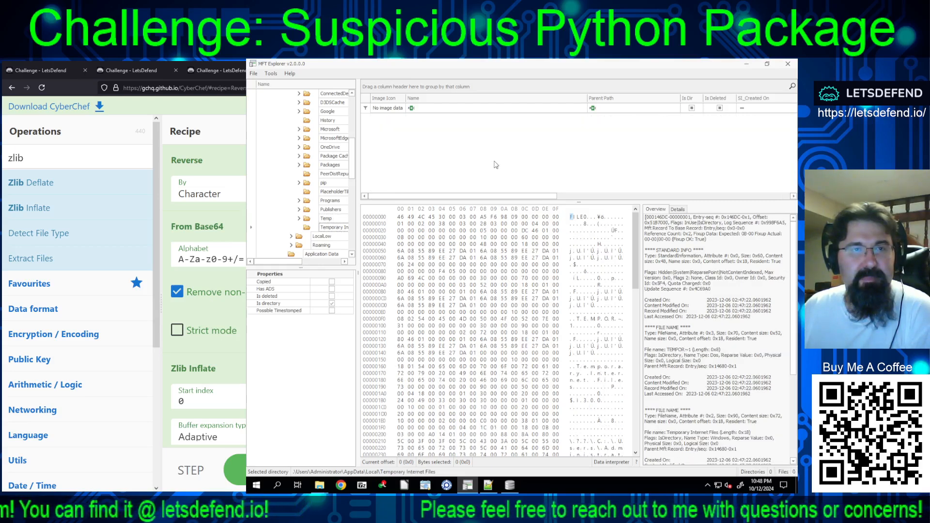
pyautogui.scroll(10, 327, 162)
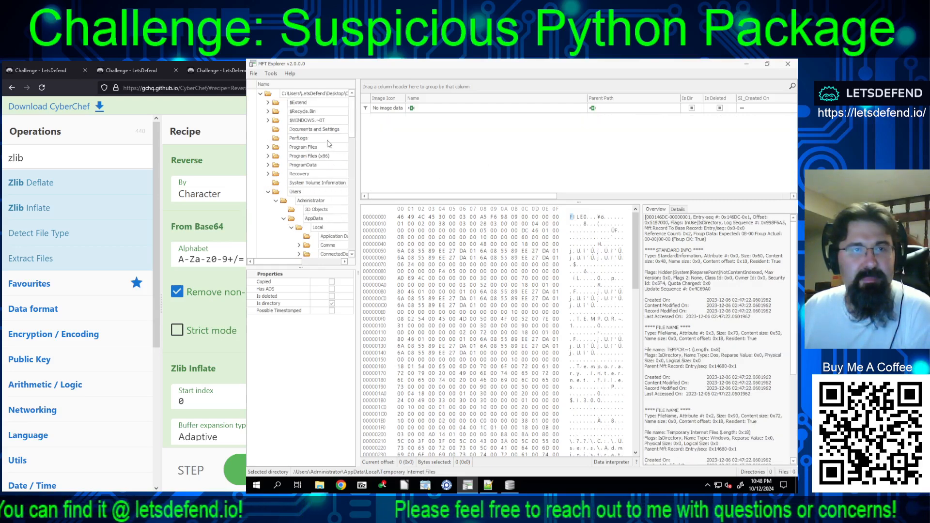
pyautogui.click(301, 94)
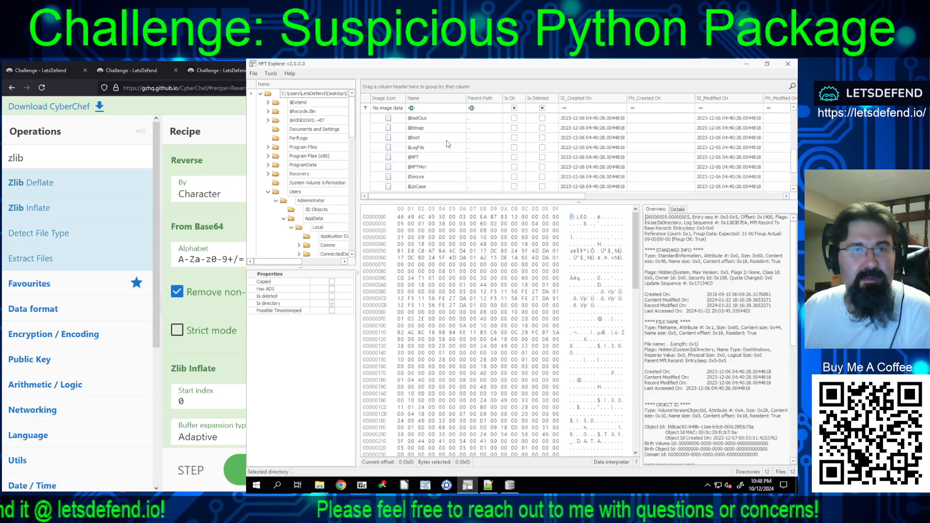
pyautogui.scroll(2, 450, 156)
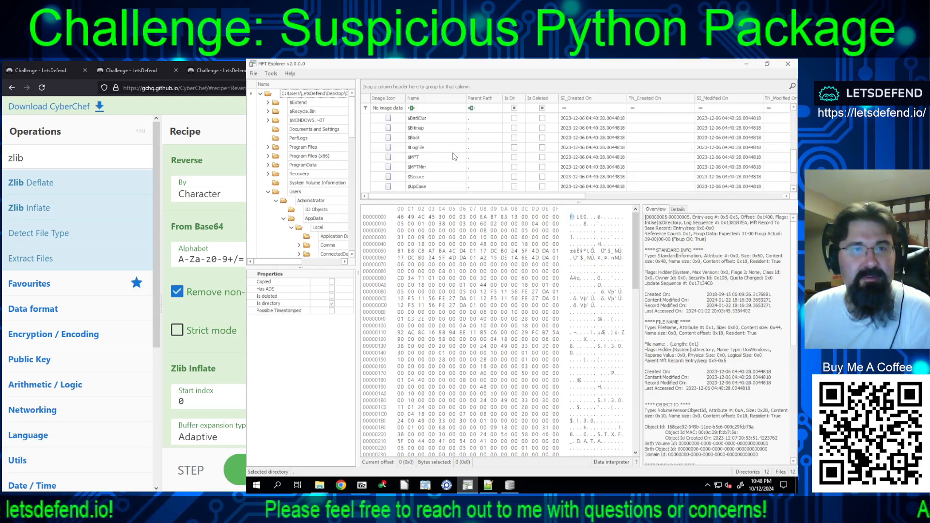
pyautogui.scroll(4, 448, 156)
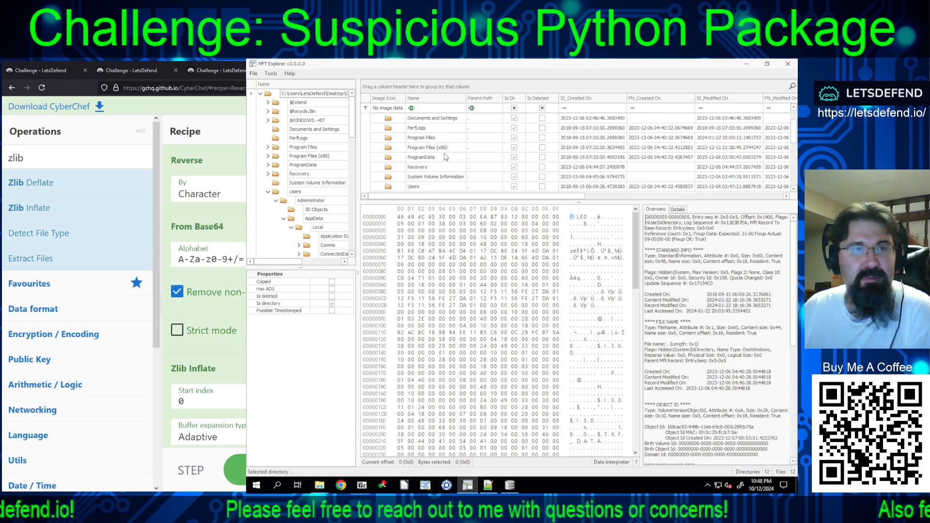
pyautogui.click(271, 74)
pyautogui.moveTo(253, 74)
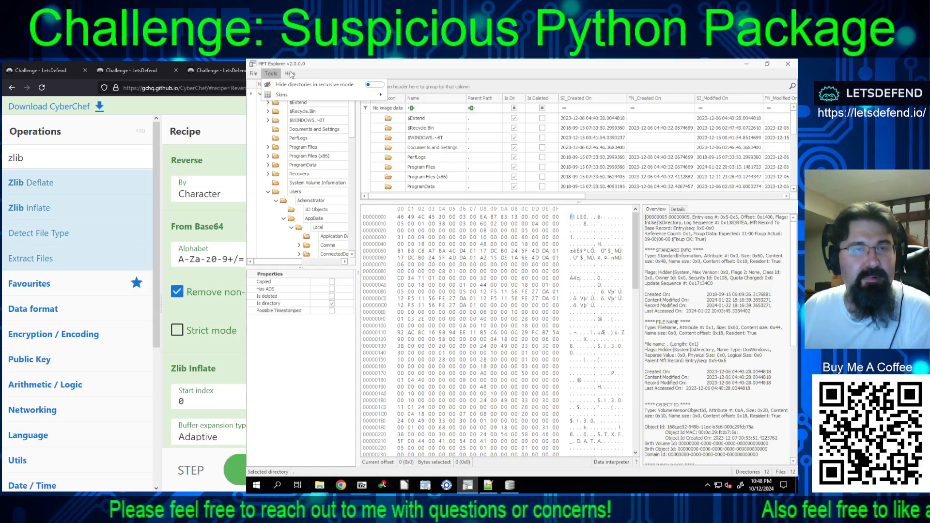
pyautogui.click(408, 65)
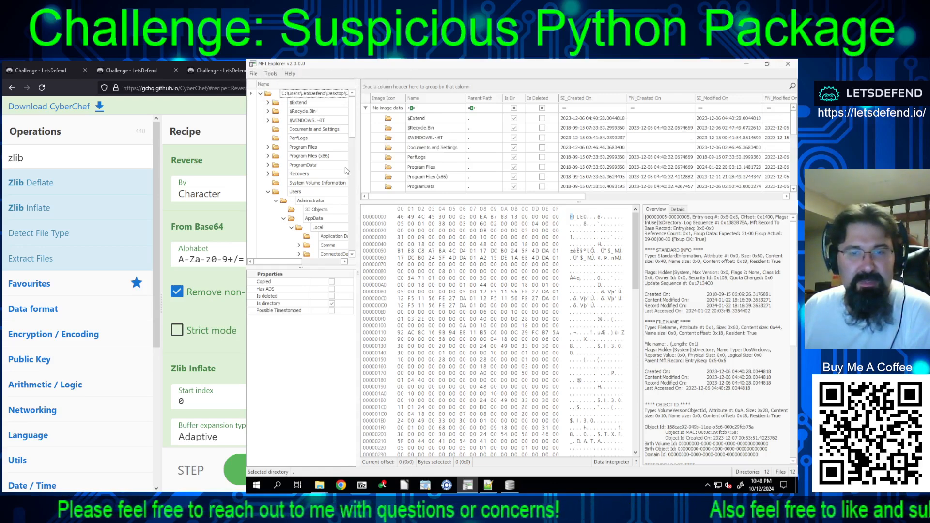
# Step: Search the directory tree for temp_file.zip and widen the tree area
pyautogui.hotkey('ctrl', 'f')
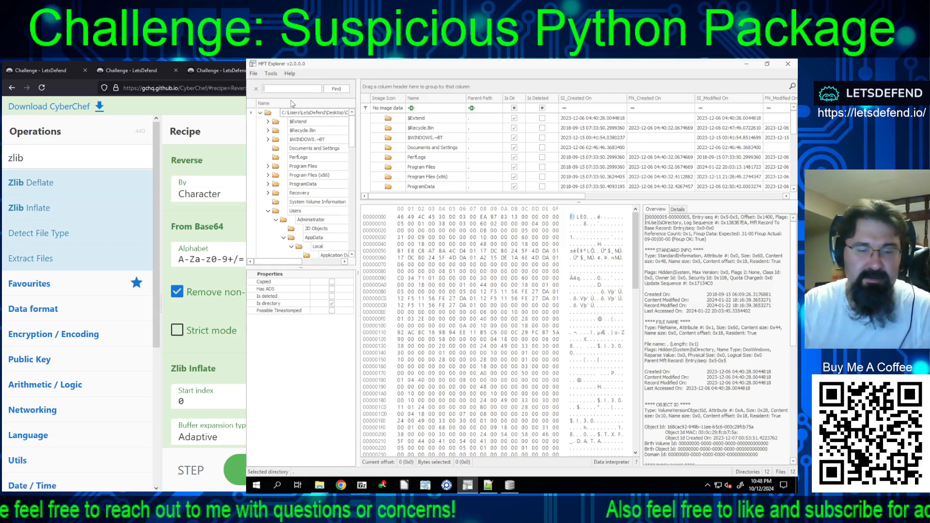
pyautogui.write('temp_')
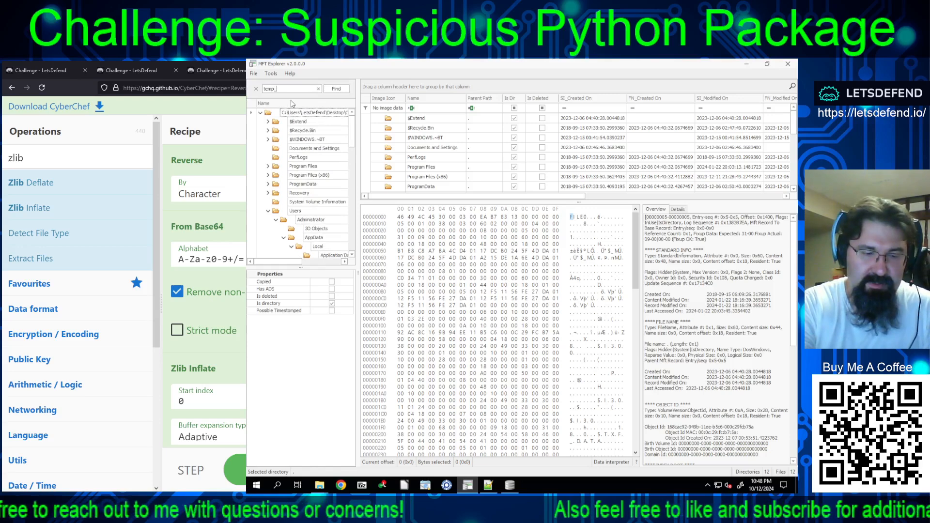
pyautogui.write('file.zip')
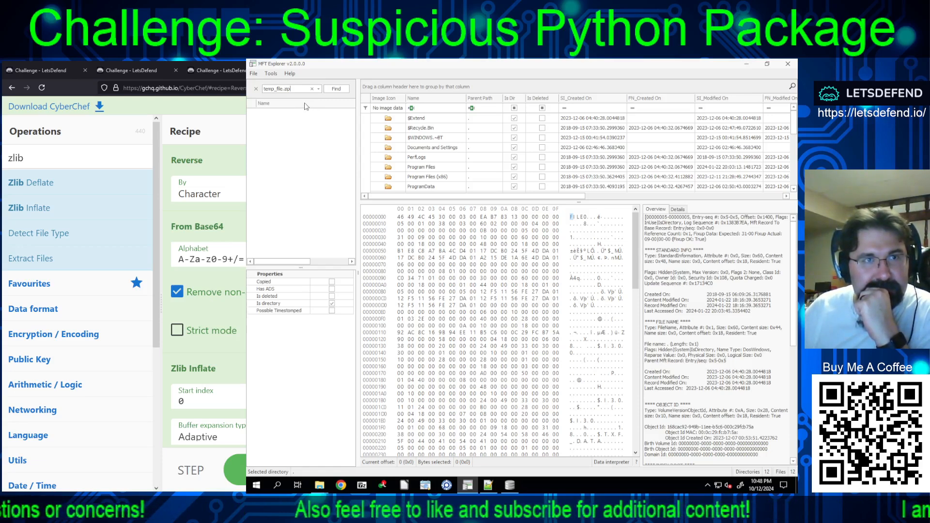
pyautogui.click(336, 88)
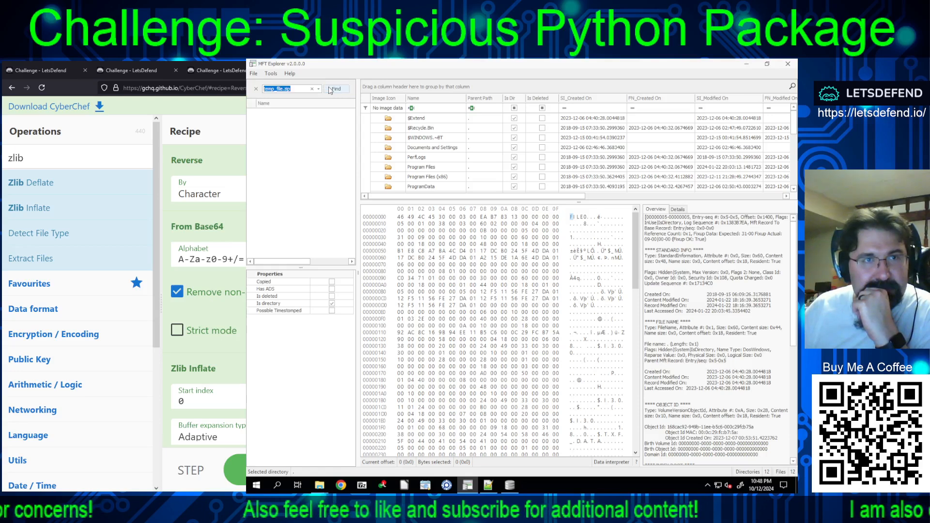
pyautogui.moveTo(358, 207); pyautogui.dragTo(445, 206)
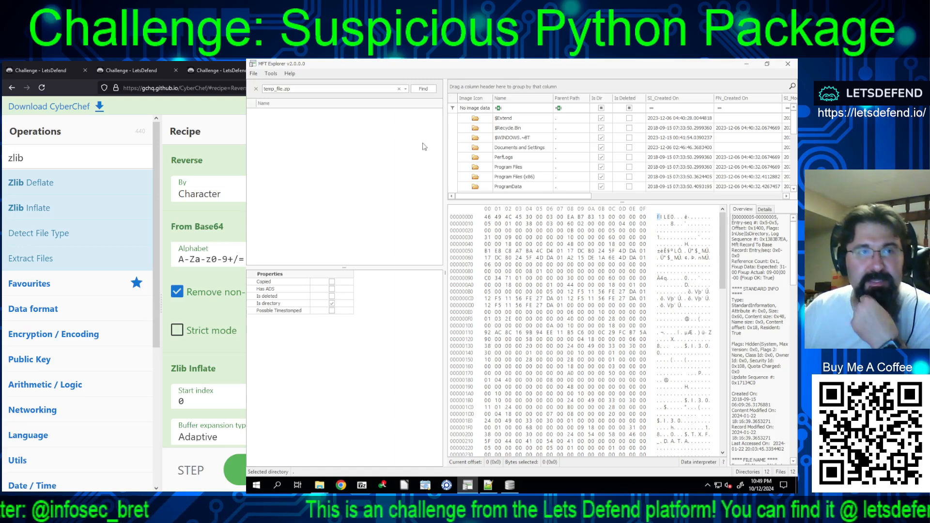
pyautogui.click(404, 90)
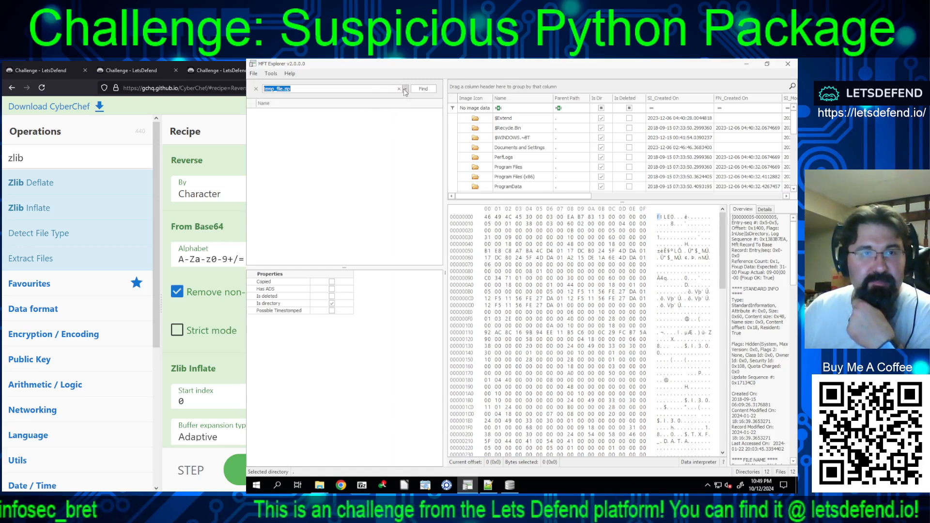
# Step: Clear the directory tree search and minimise MFT Explorer, DB Browser for SQLite and Notepad++ to uncover the folder windows
pyautogui.click(398, 90)
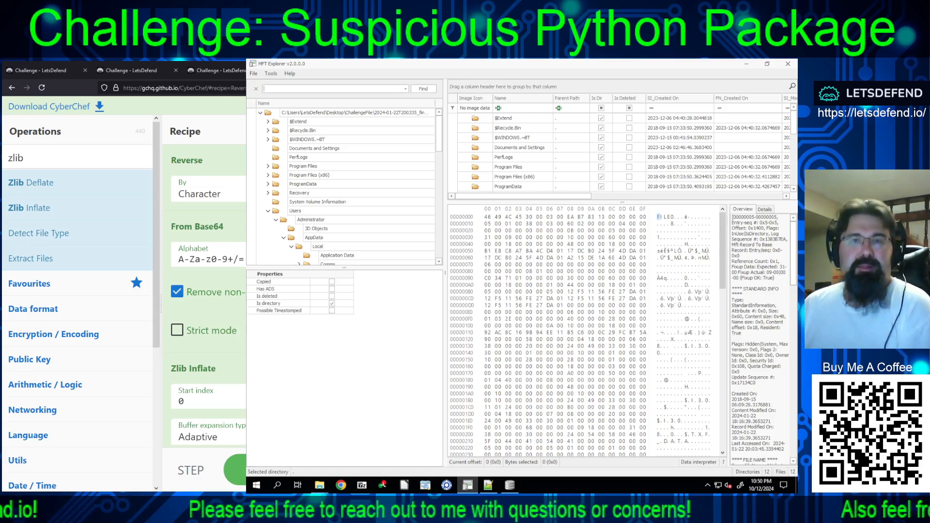
pyautogui.click(746, 64)
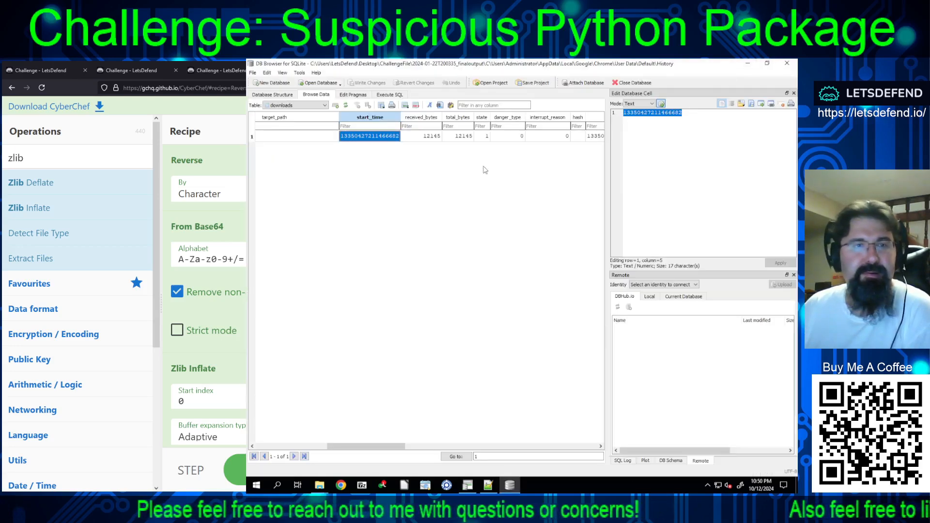
pyautogui.click(747, 65)
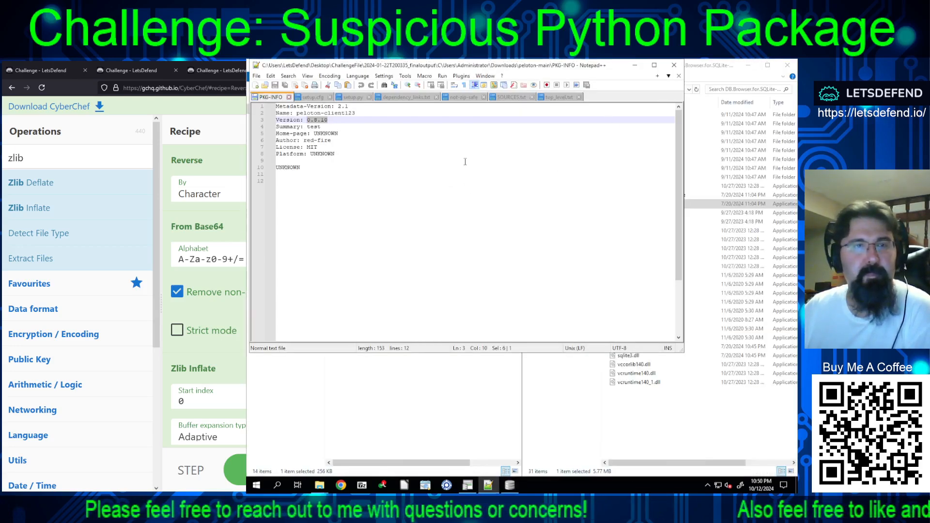
pyautogui.click(634, 64)
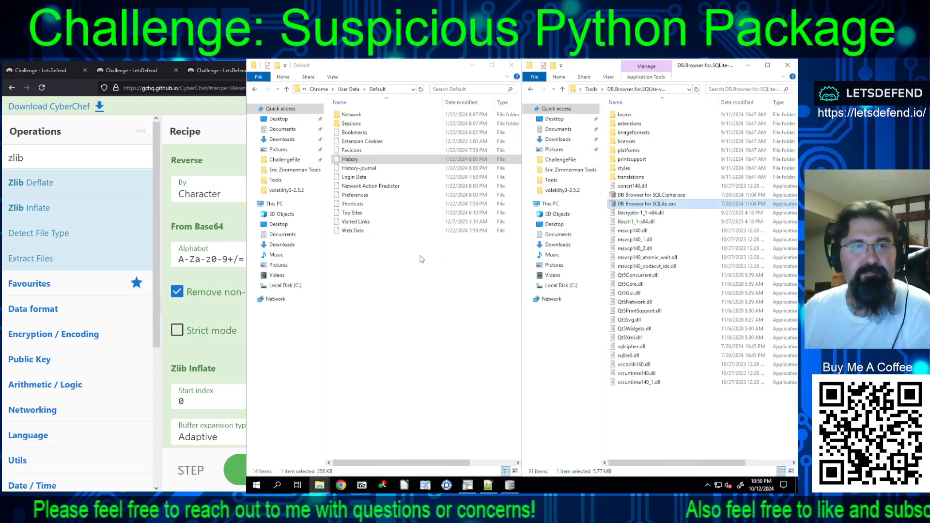
# Step: Go up from the Chrome profile folder to the collected C folder, open $Extend and select the $J file
pyautogui.click(422, 259)
pyautogui.click(318, 89)
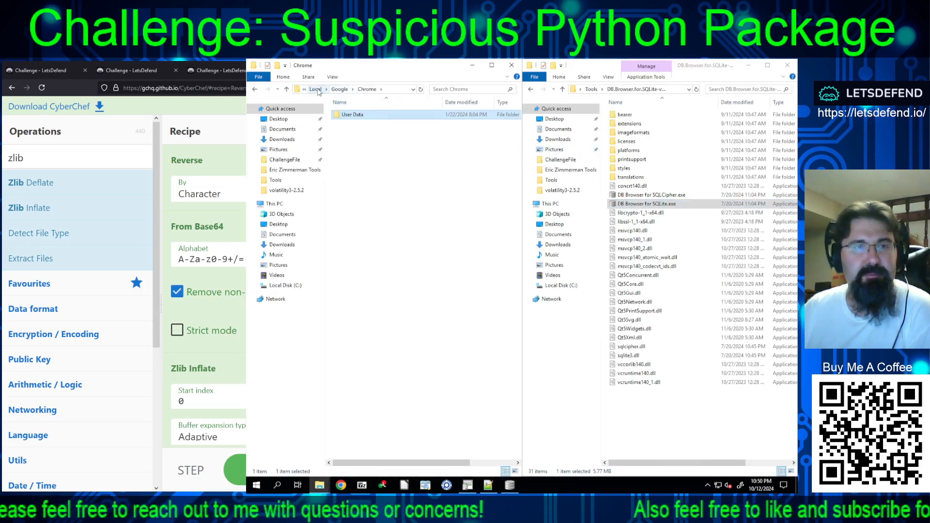
pyautogui.click(318, 90)
pyautogui.click(318, 90)
pyautogui.click(318, 91)
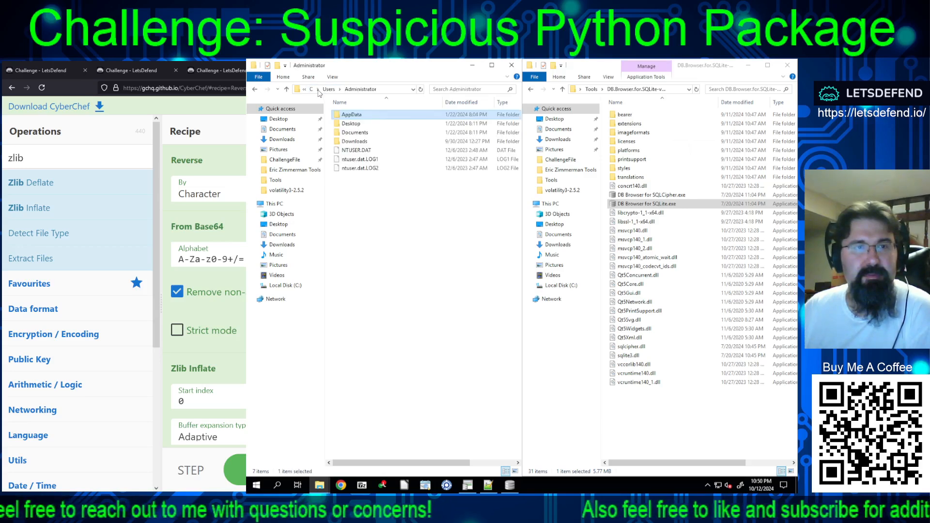
pyautogui.click(328, 89)
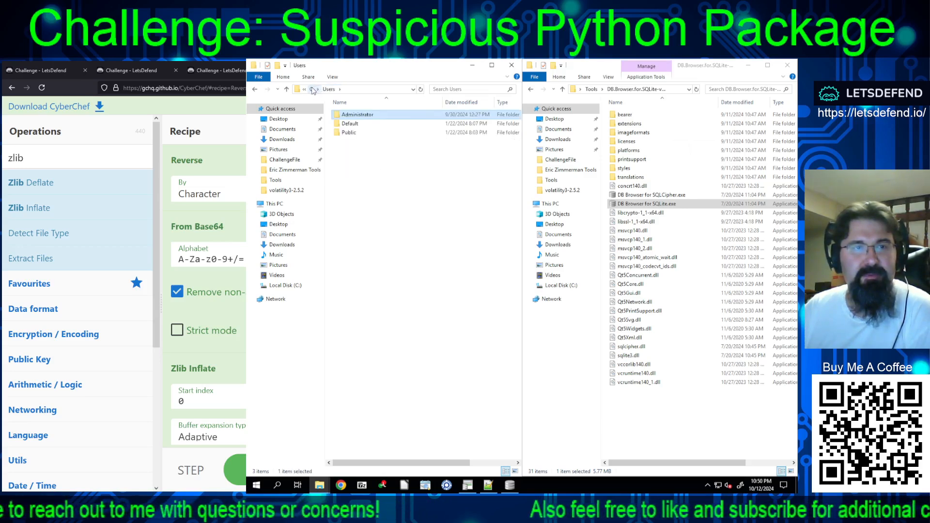
pyautogui.click(312, 90)
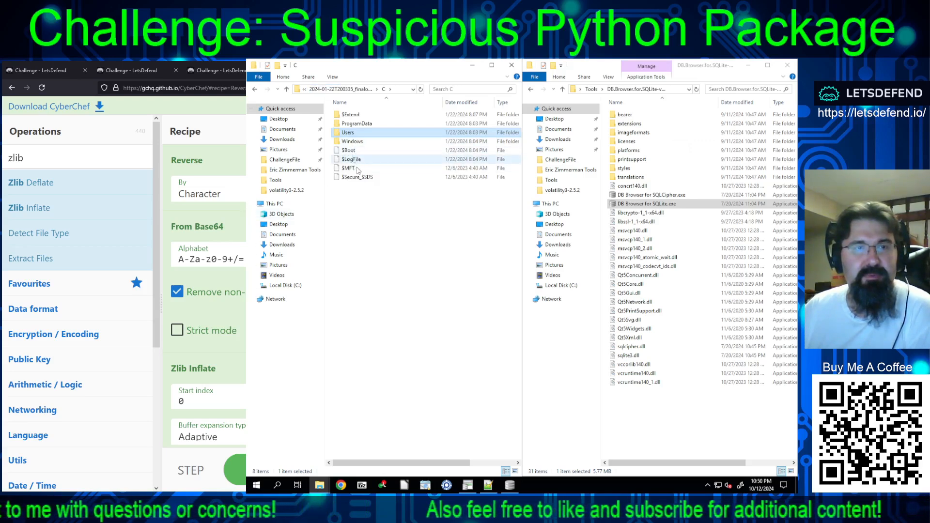
pyautogui.doubleClick(355, 116)
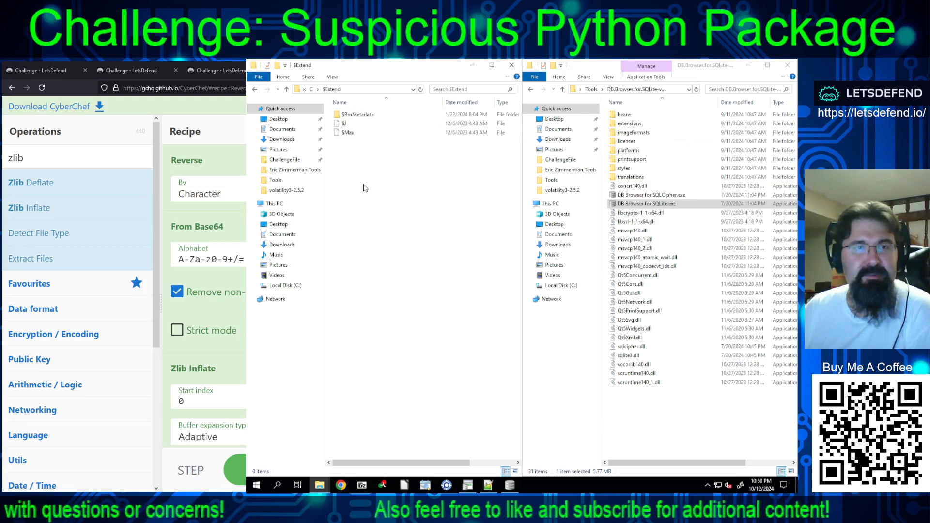
pyautogui.click(344, 124)
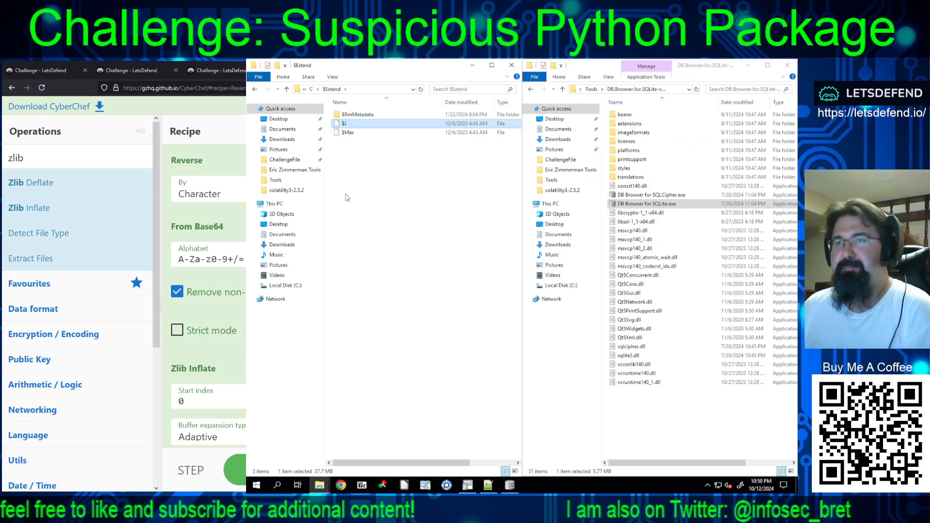
# Step: Open the Eric Zimmerman Tools folder inside Tools and select its full path for copying
pyautogui.click(590, 91)
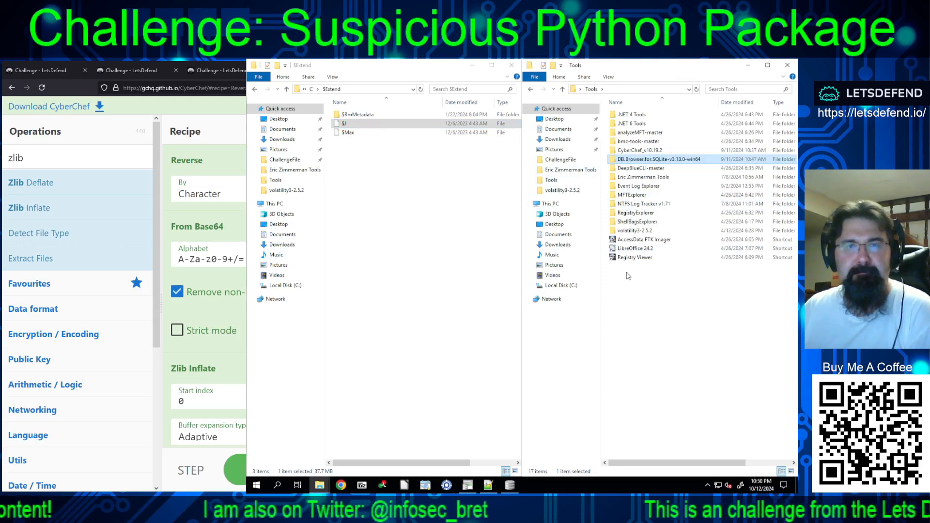
pyautogui.doubleClick(640, 177)
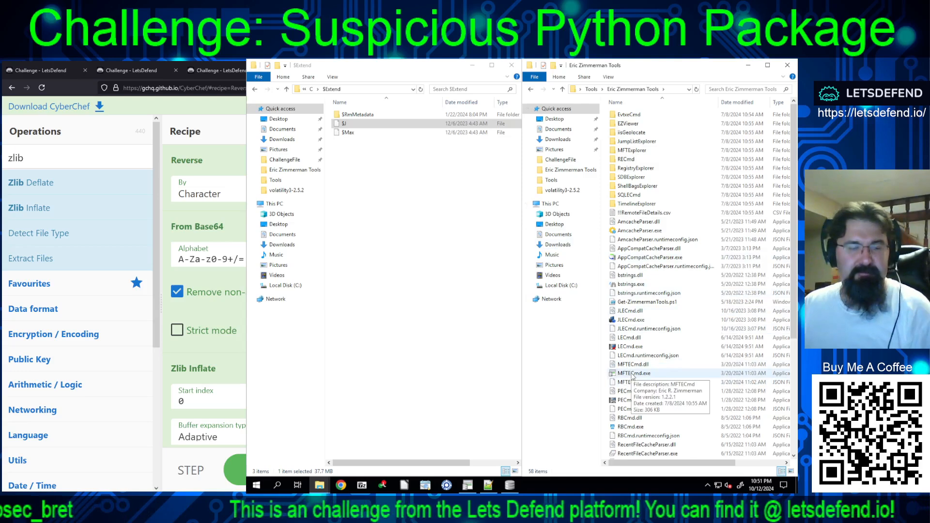
pyautogui.rightClick(640, 88)
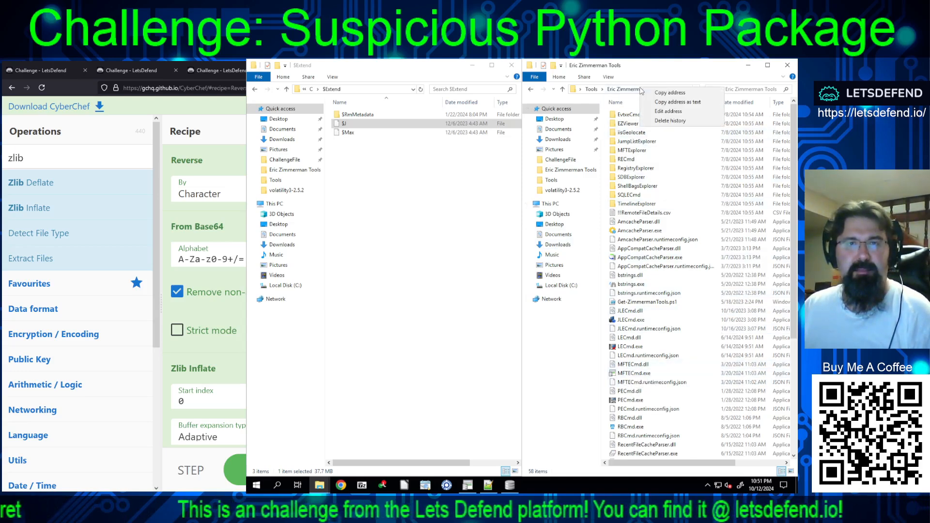
pyautogui.click(659, 92)
pyautogui.click(659, 92)
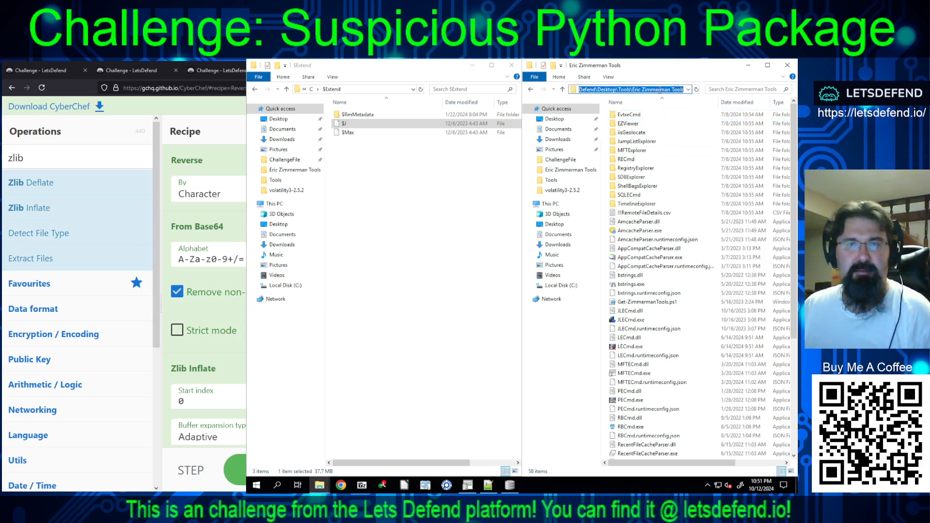
pyautogui.rightClick(658, 92)
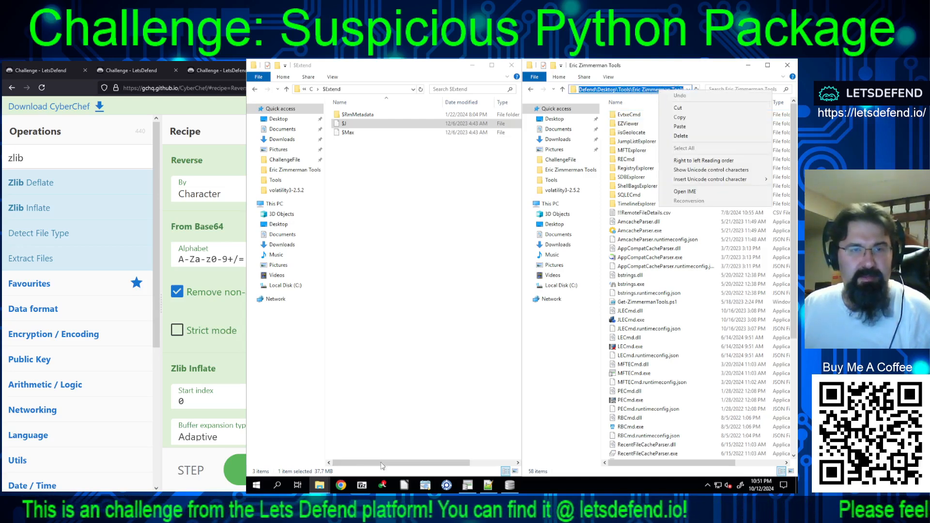
# Step: Open Windows PowerShell and start a cd command with the clipboard contents as its argument
pyautogui.click(258, 485)
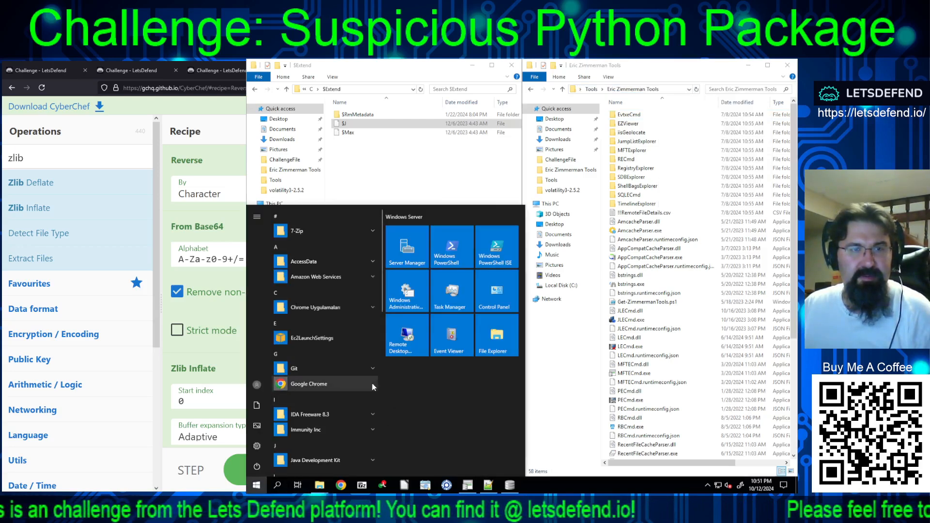
pyautogui.click(445, 248)
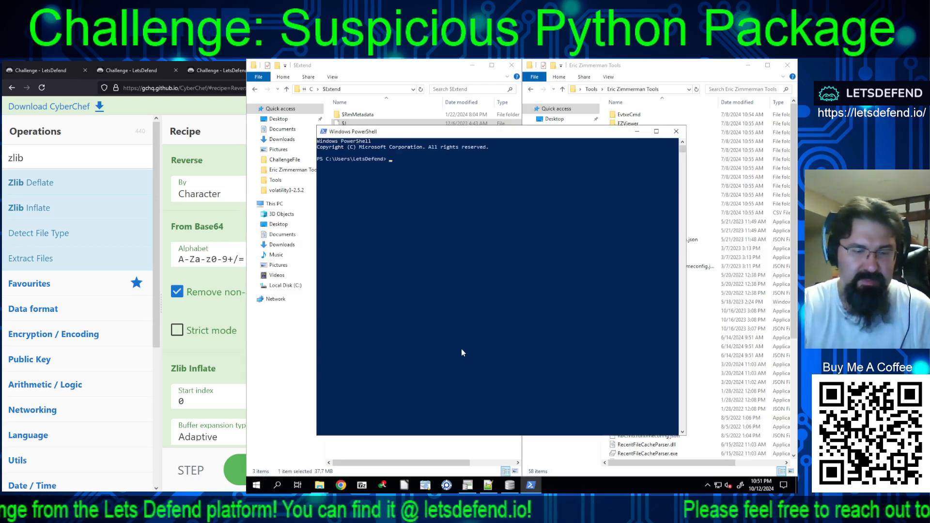
pyautogui.write('cd')
pyautogui.hotkey('ctrl', 'v')
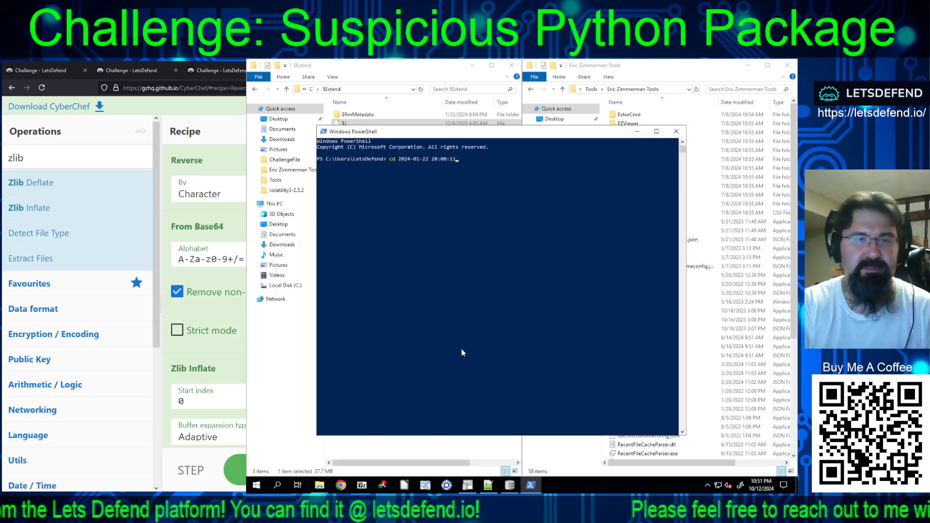
# Step: Copy the full path of the Eric Zimmerman Tools folder and return to PowerShell
pyautogui.click(661, 90)
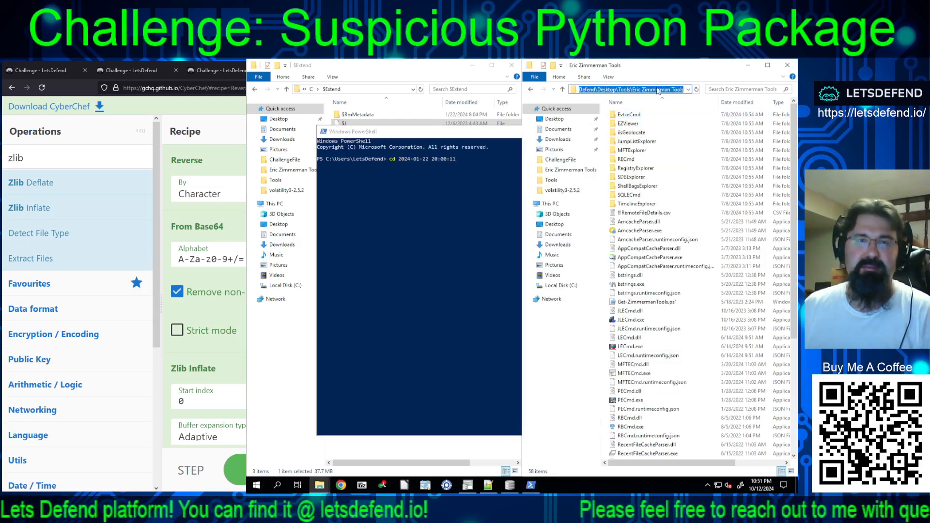
pyautogui.rightClick(631, 90)
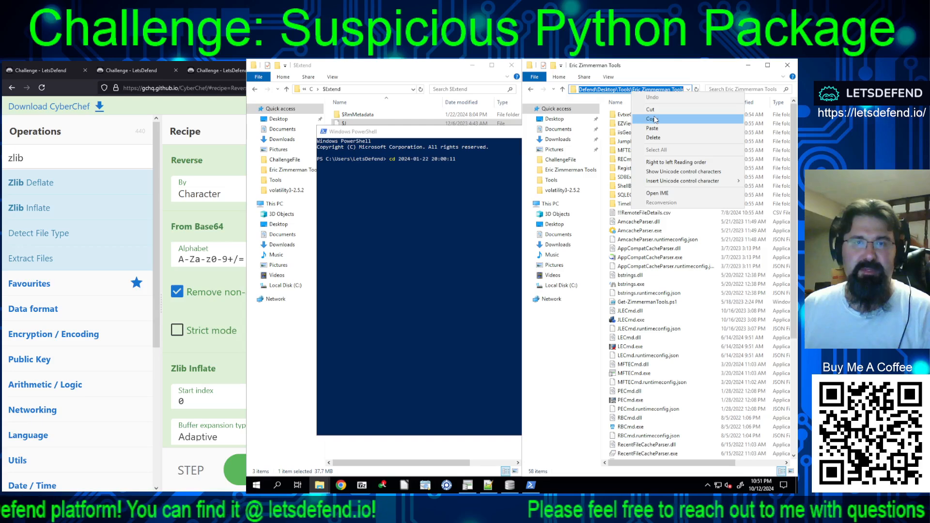
pyautogui.click(648, 117)
pyautogui.click(432, 164)
# Step: Replace the timestamp in the cd command with the quoted Eric Zimmerman Tools path, run it, and move the PowerShell window to expose the $Extend files
pyautogui.moveTo(400, 158); pyautogui.dragTo(461, 161)
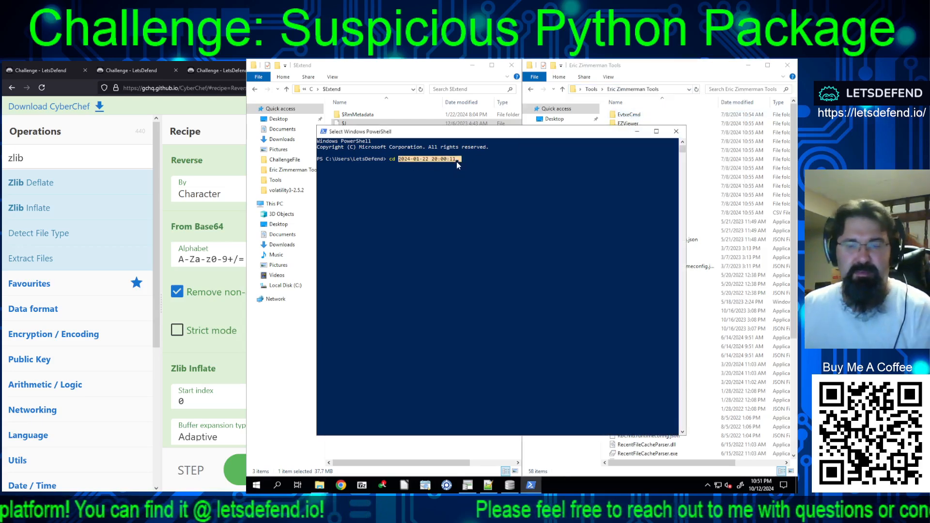
pyautogui.rightClick(443, 169)
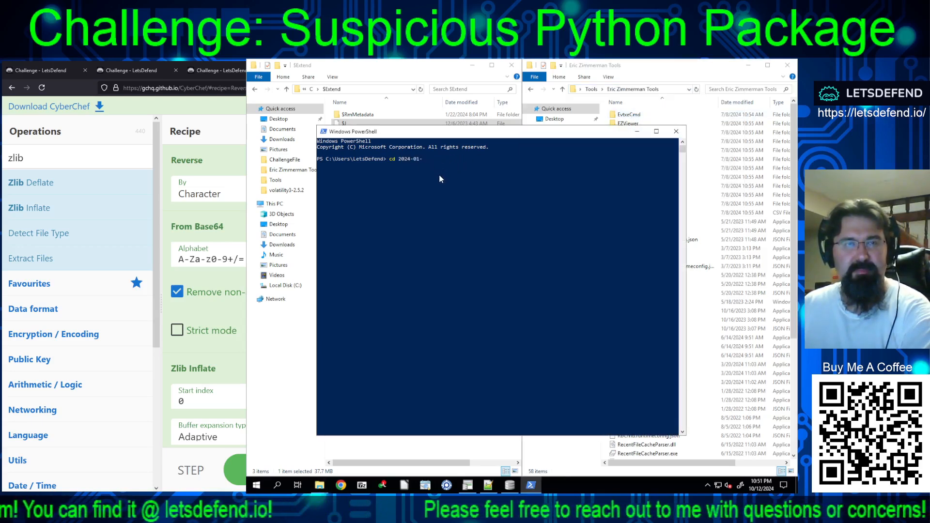
pyautogui.press('BackSpace')
pyautogui.press('BackSpace')
pyautogui.press('BackSpace')
pyautogui.press('BackSpace')
pyautogui.press('BackSpace')
pyautogui.press('BackSpace')
pyautogui.press('BackSpace')
pyautogui.press('BackSpace')
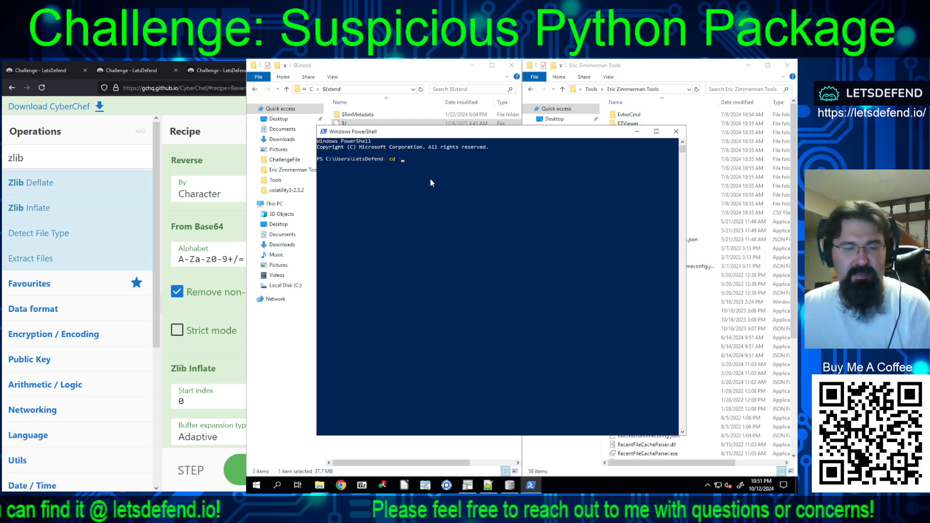
pyautogui.rightClick(424, 180)
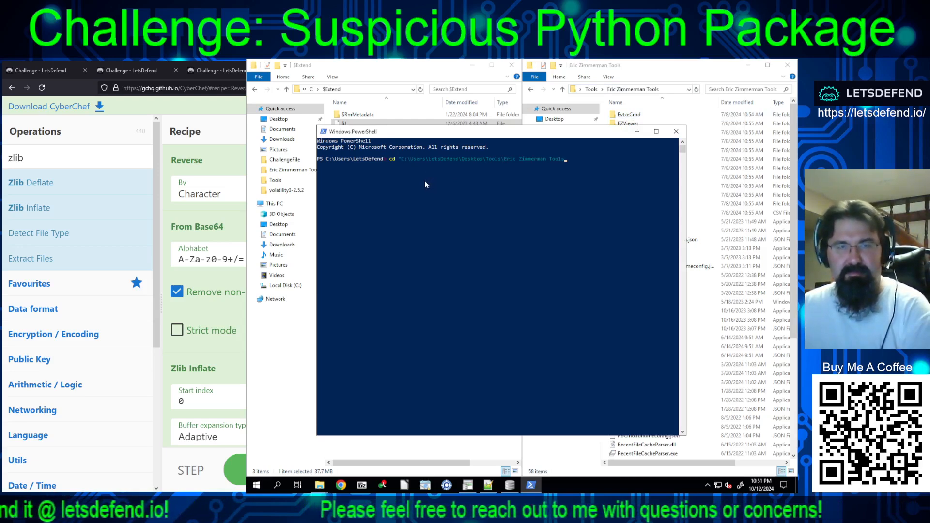
pyautogui.write('"')
pyautogui.press('Return')
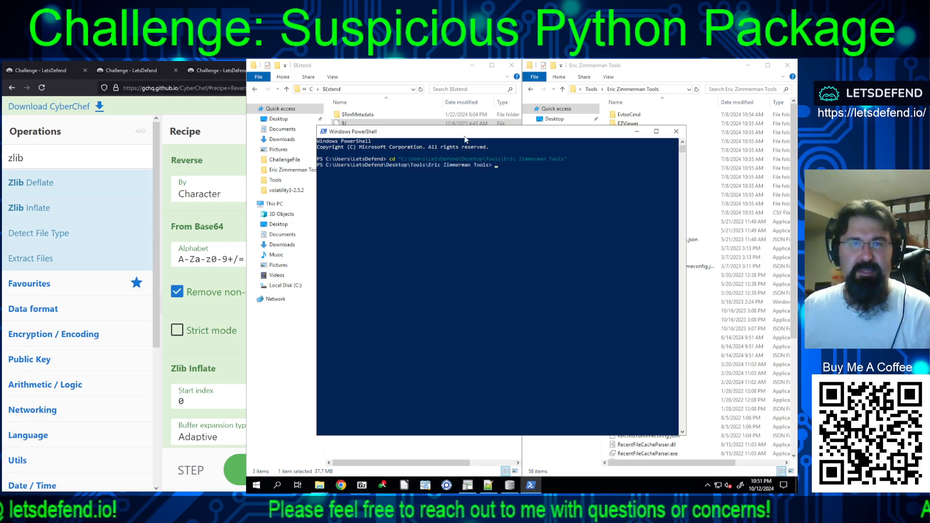
pyautogui.moveTo(466, 131); pyautogui.dragTo(394, 155)
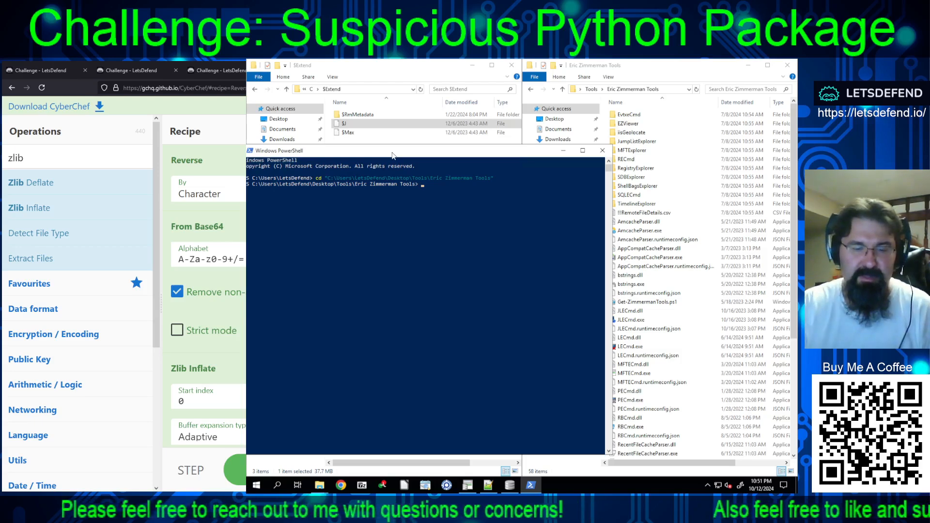
# Step: Try to show the MFTECmd help by running MFTECmd.exe -h? in PowerShell
pyautogui.write('MF')
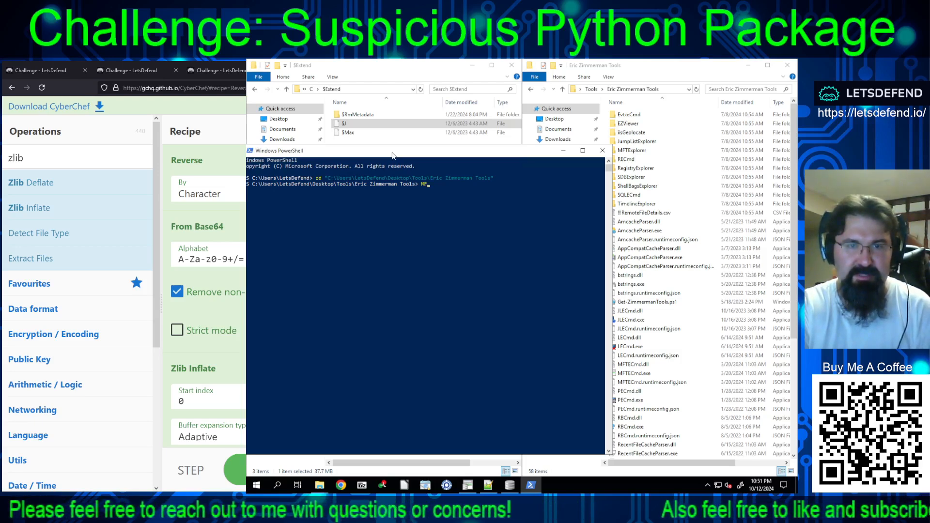
pyautogui.write('TEC')
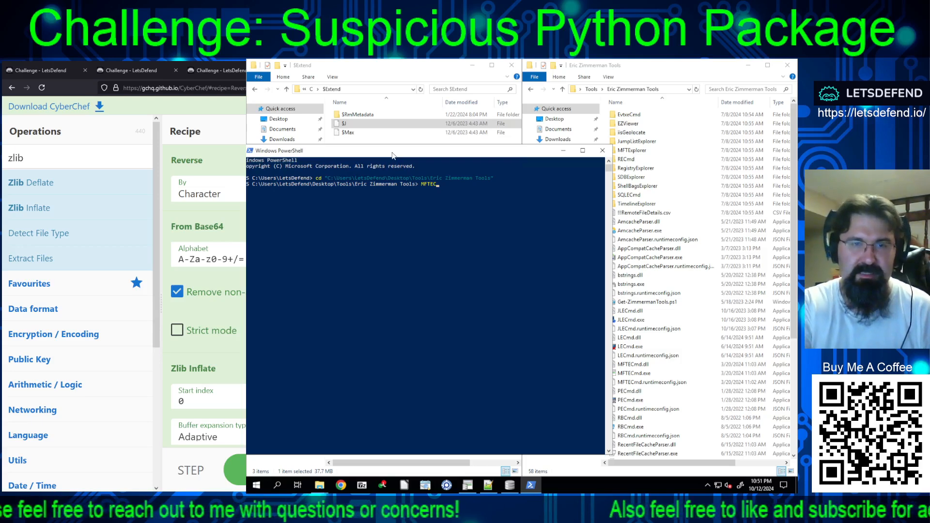
pyautogui.write('md.exe')
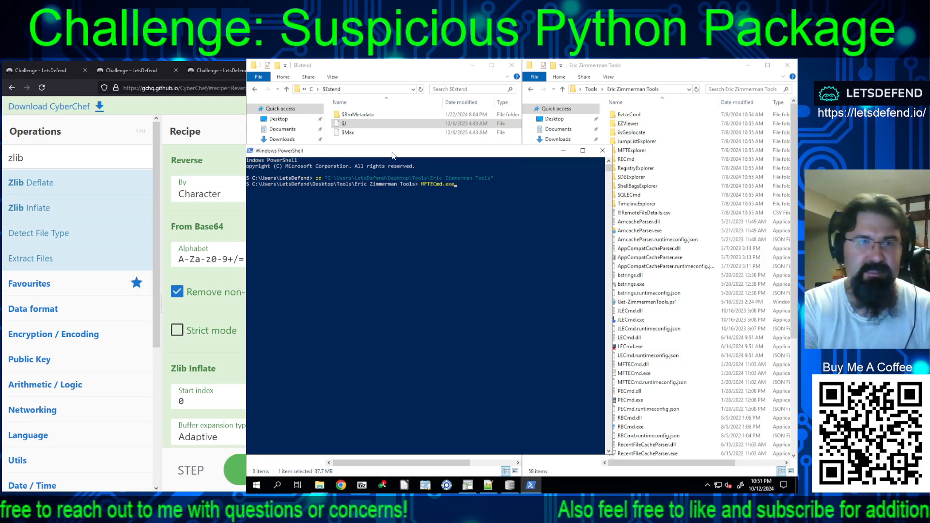
pyautogui.write(' -h')
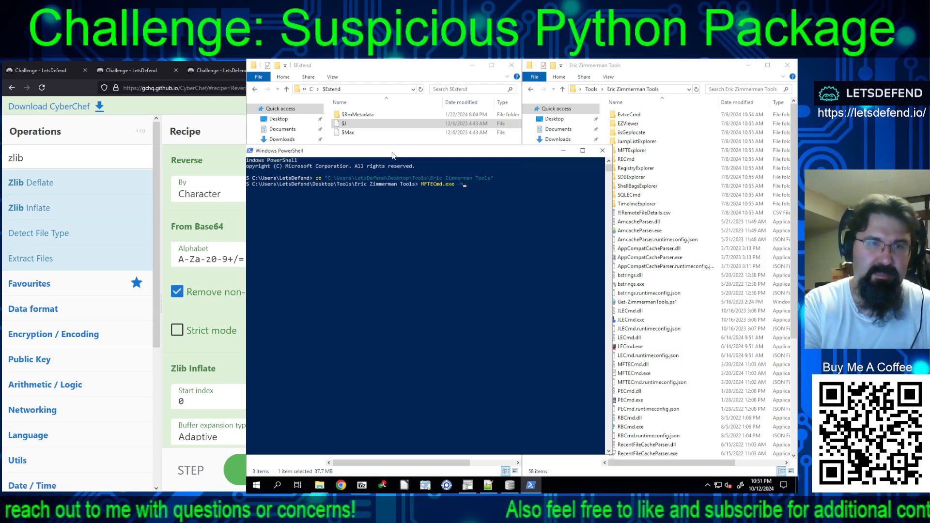
pyautogui.write('?')
pyautogui.press('Return')
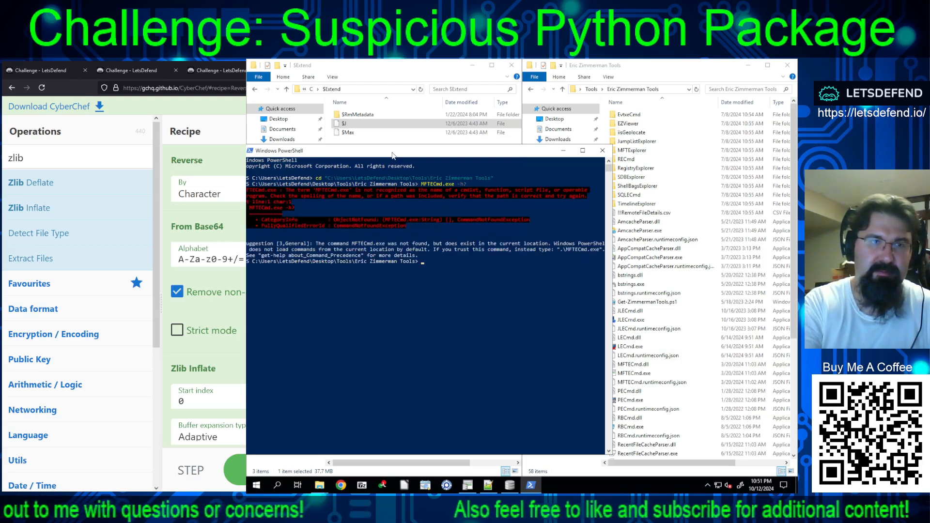
# Step: Try running MFTECmd.exe again with the -h option and with the -? option
pyautogui.press('Up')
pyautogui.press('BackSpace')
pyautogui.press('Return')
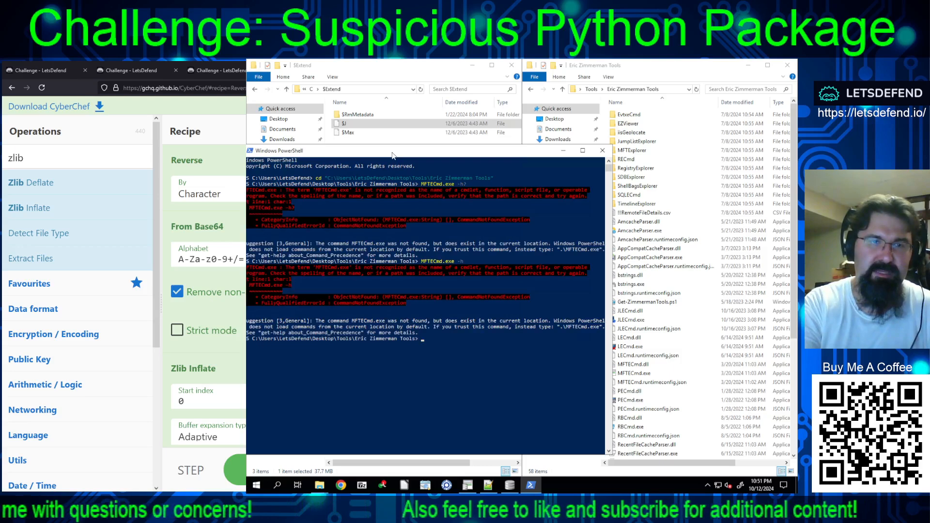
pyautogui.press('Up')
pyautogui.press('BackSpace')
pyautogui.write('?')
pyautogui.press('Return')
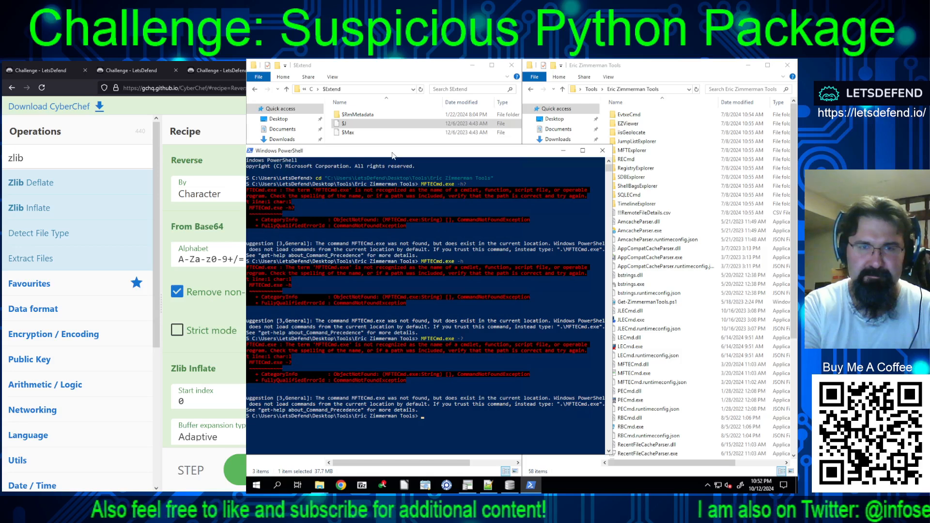
# Step: Show the MFTECmd help by running .\MFTECmd.exe -? and move the PowerShell window clear of the $Extend folder's path
pyautogui.write('MFT')
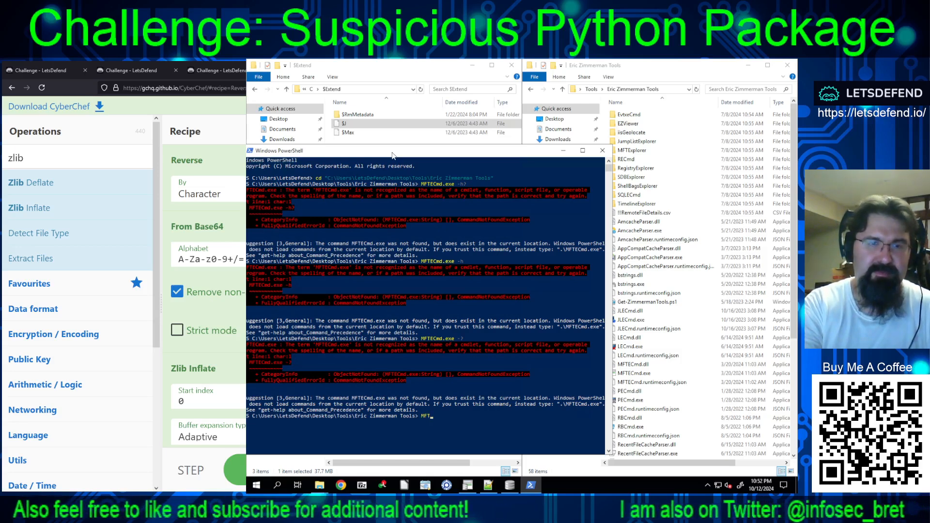
pyautogui.press('Tab')
pyautogui.press('Tab')
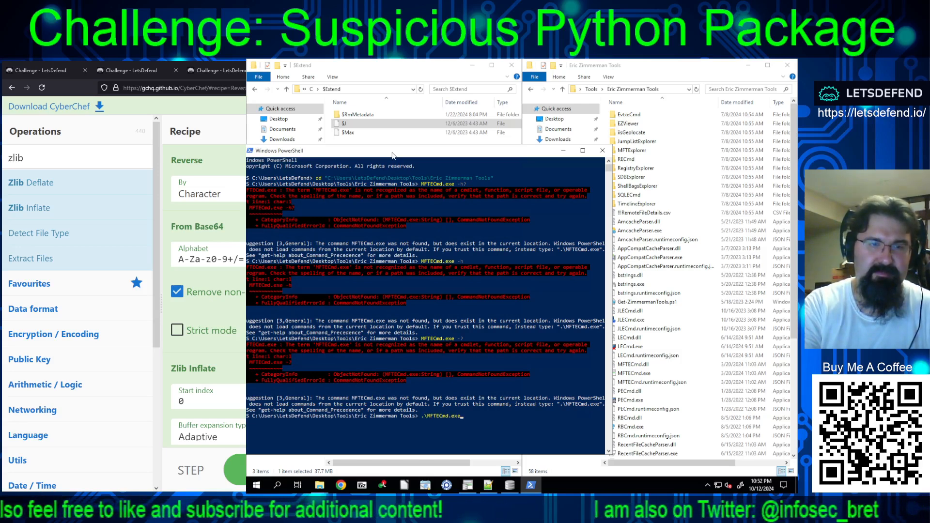
pyautogui.write('-?')
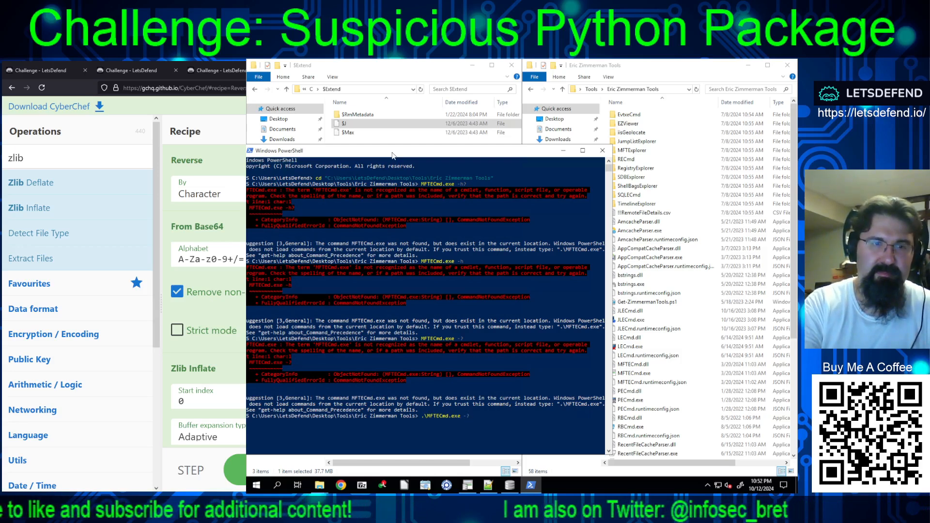
pyautogui.press('Return')
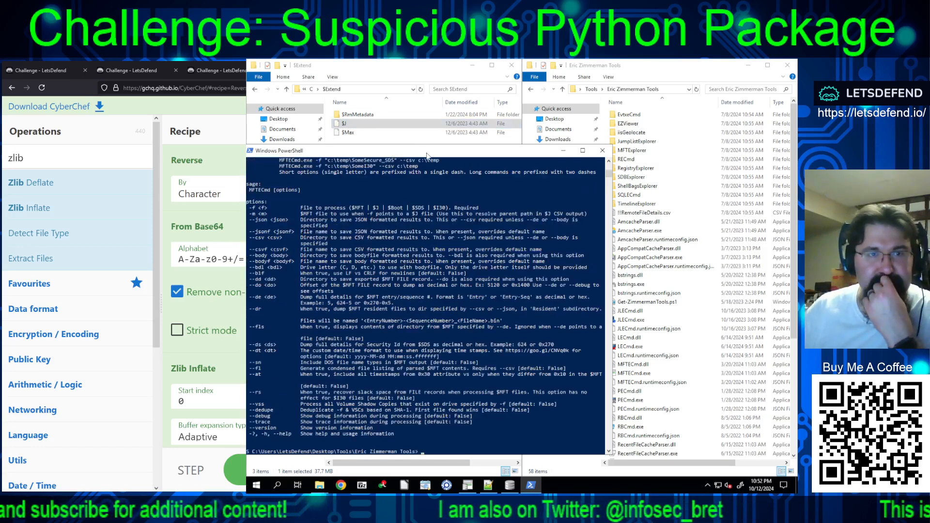
pyautogui.moveTo(420, 151); pyautogui.dragTo(550, 146)
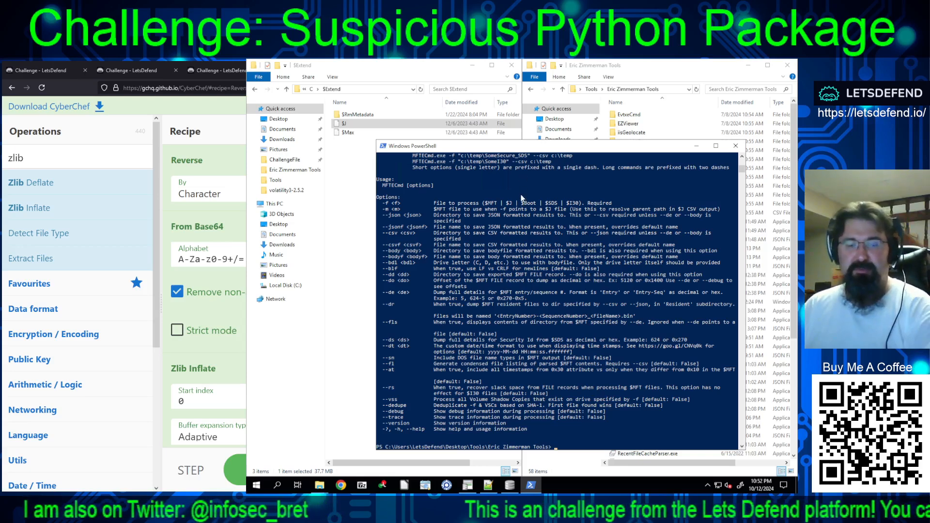
# Step: Rework the previous command into .\MFTECmd.exe -f followed by the quoted full path of $J in the collected $Extend folder
pyautogui.press('Up')
pyautogui.press('BackSpace')
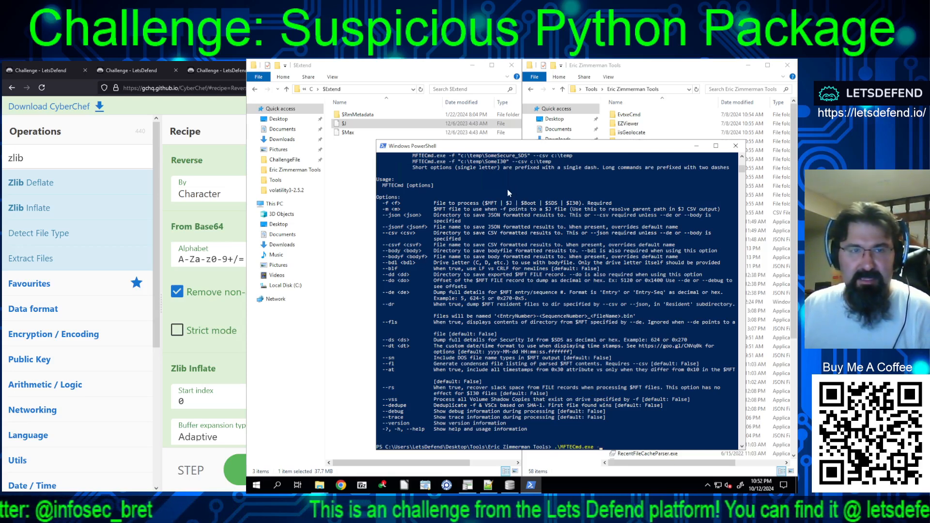
pyautogui.write('f')
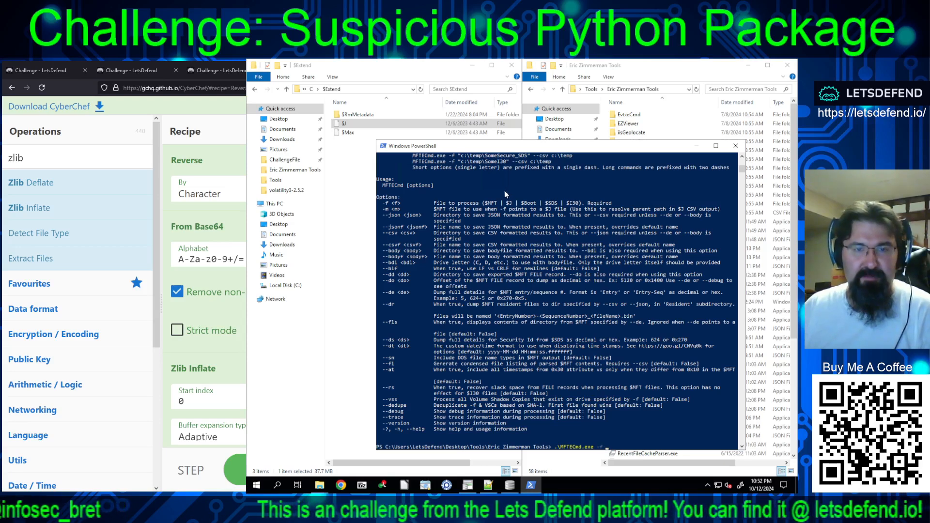
pyautogui.click(362, 89)
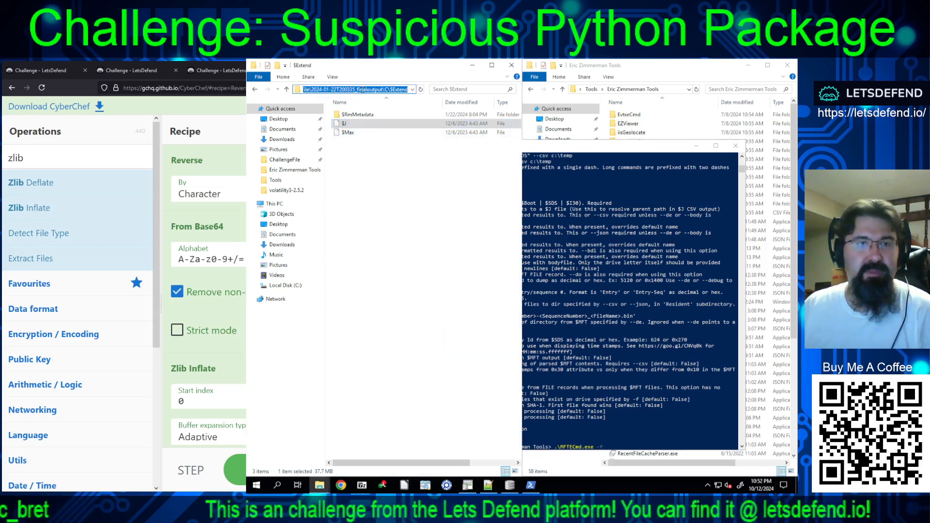
pyautogui.rightClick(362, 90)
pyautogui.click(391, 115)
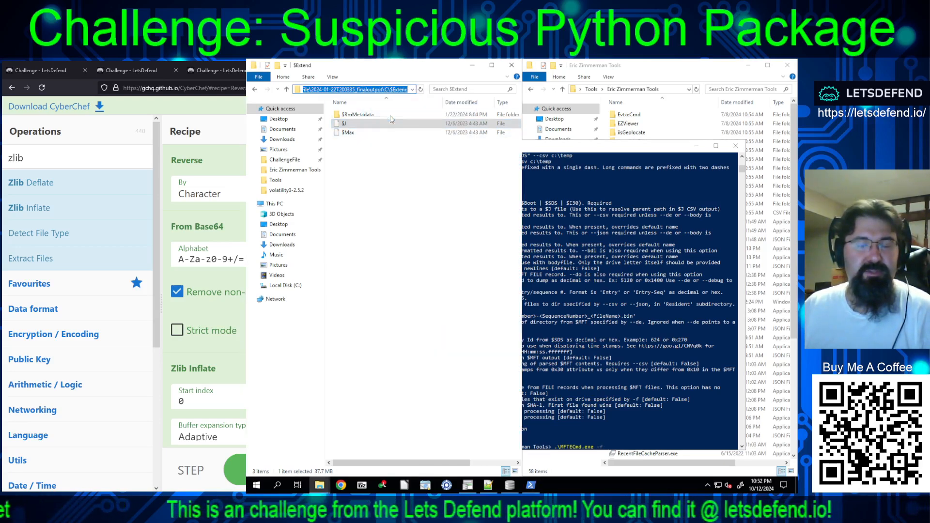
pyautogui.click(581, 352)
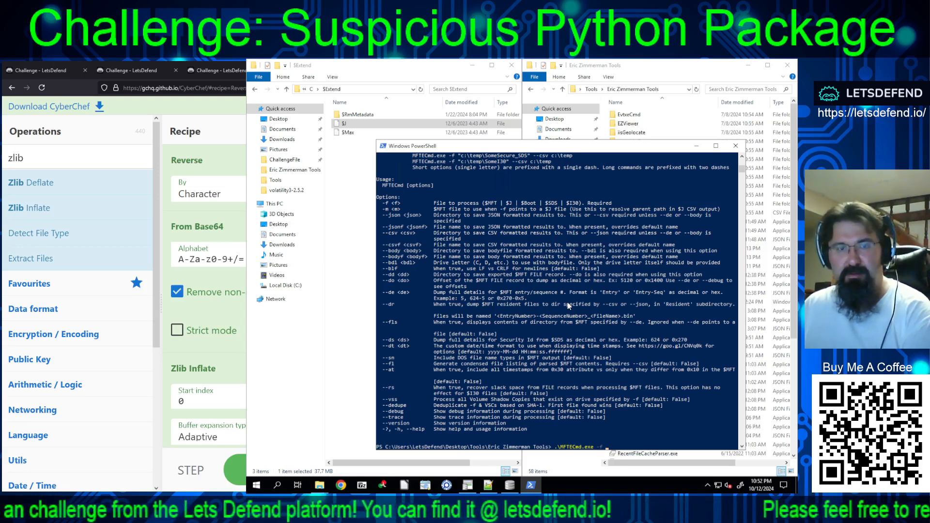
pyautogui.hotkey('ctrl', 'v')
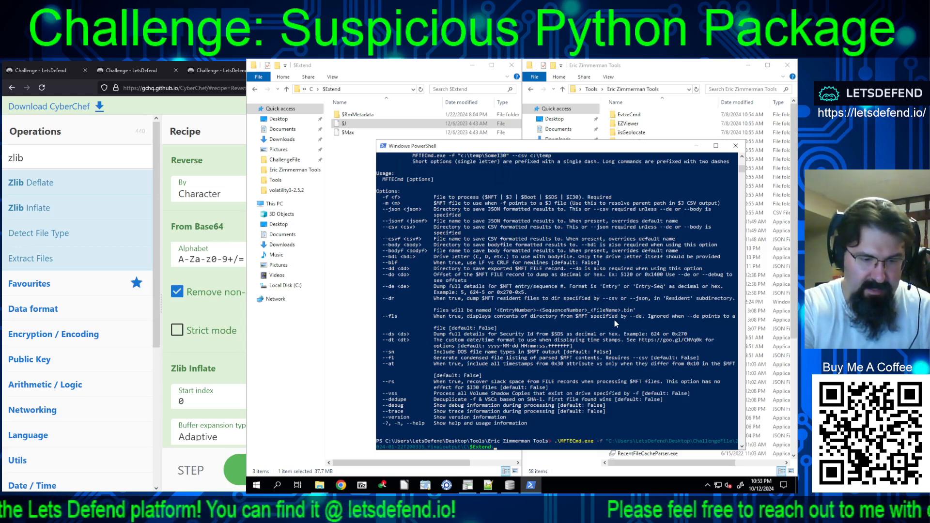
pyautogui.write('\\$J')
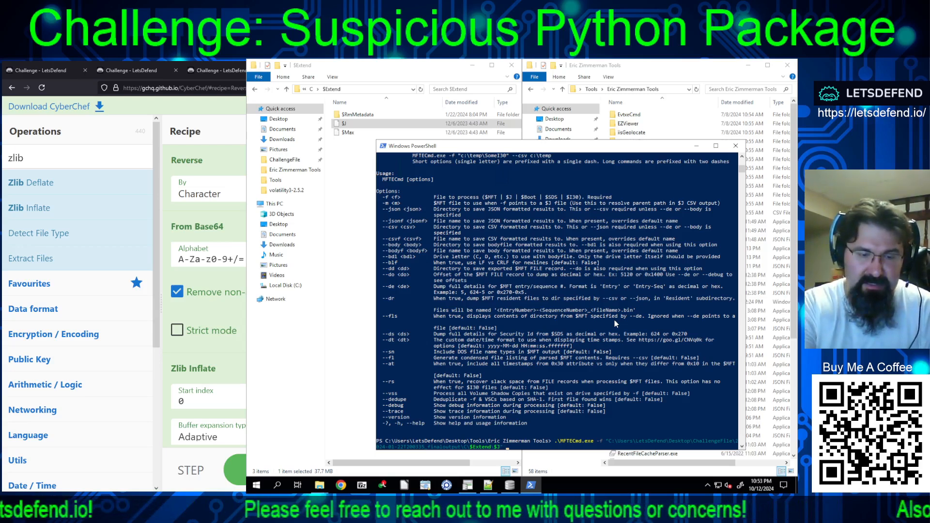
# Step: Add the --csv option with the quoted ChallengeFile folder path ending in J_Output.csv, dropping the subfolders of the copied path
pyautogui.write('--c')
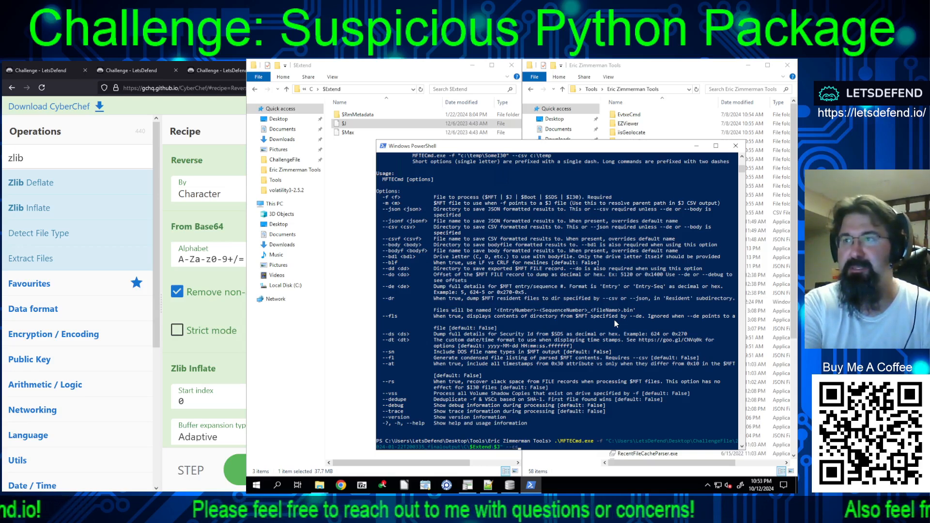
pyautogui.write('sv')
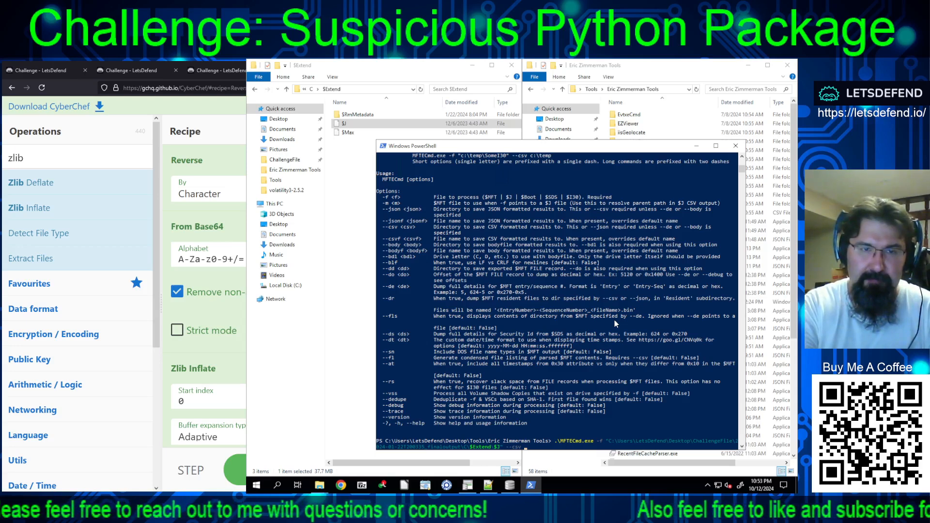
pyautogui.write('"')
pyautogui.hotkey('ctrl', 'v')
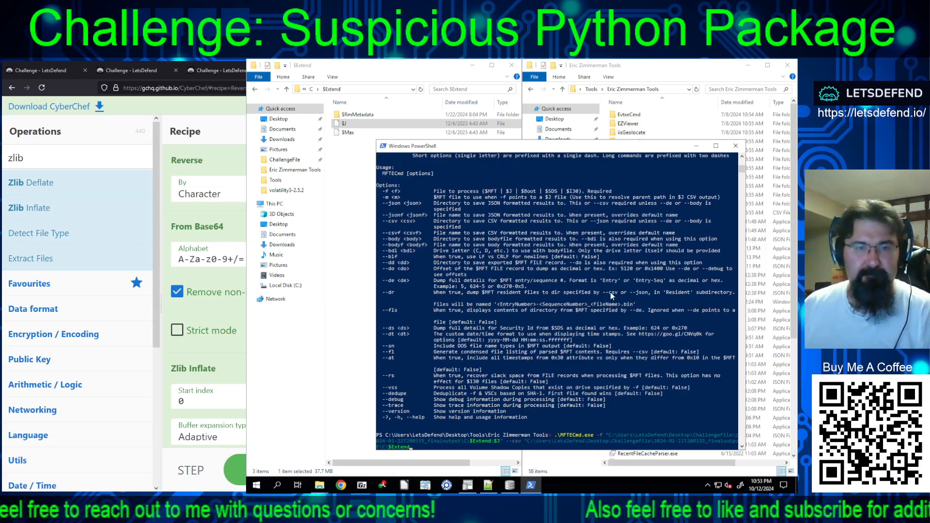
pyautogui.press('BackSpace')
pyautogui.press('BackSpace')
pyautogui.press('BackSpace')
pyautogui.press('BackSpace')
pyautogui.press('BackSpace')
pyautogui.press('BackSpace')
pyautogui.press('BackSpace')
pyautogui.press('BackSpace')
pyautogui.press('BackSpace')
pyautogui.press('BackSpace')
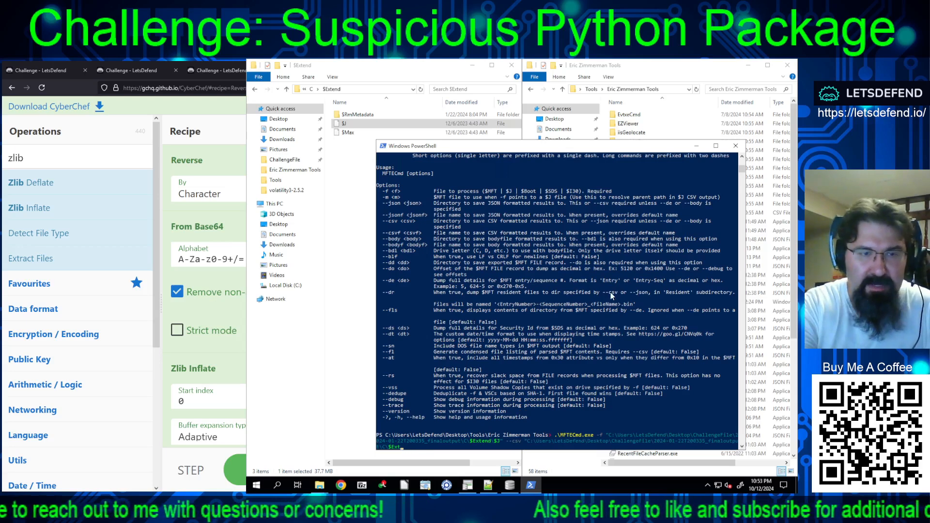
pyautogui.press('BackSpace')
pyautogui.press('BackSpace')
pyautogui.press('BackSpace')
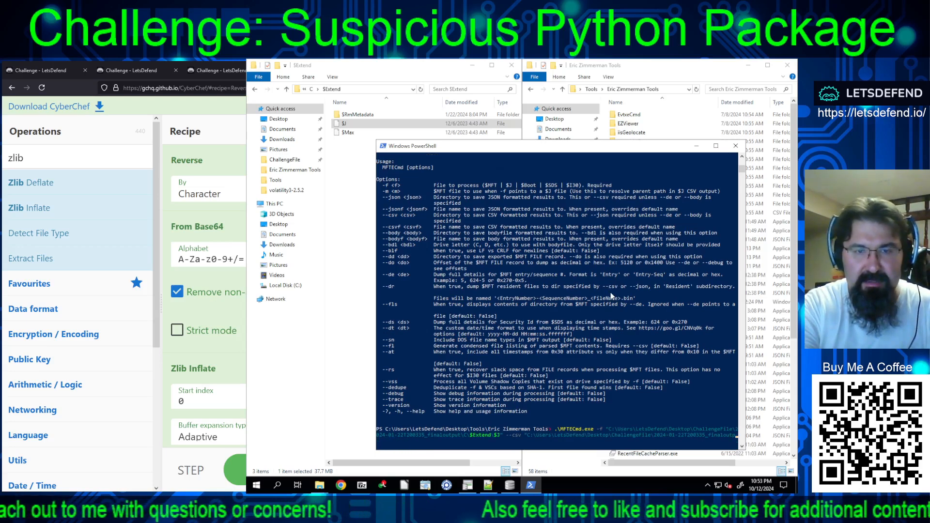
pyautogui.press('BackSpace')
pyautogui.press('BackSpace')
pyautogui.press('BackSpace')
pyautogui.press('BackSpace')
pyautogui.press('BackSpace')
pyautogui.press('BackSpace')
pyautogui.press('BackSpace')
pyautogui.press('BackSpace')
pyautogui.press('BackSpace')
pyautogui.press('BackSpace')
pyautogui.press('BackSpace')
pyautogui.press('BackSpace')
pyautogui.press('BackSpace')
pyautogui.press('BackSpace')
pyautogui.press('BackSpace')
pyautogui.press('BackSpace')
pyautogui.press('BackSpace')
pyautogui.press('BackSpace')
pyautogui.press('BackSpace')
pyautogui.press('BackSpace')
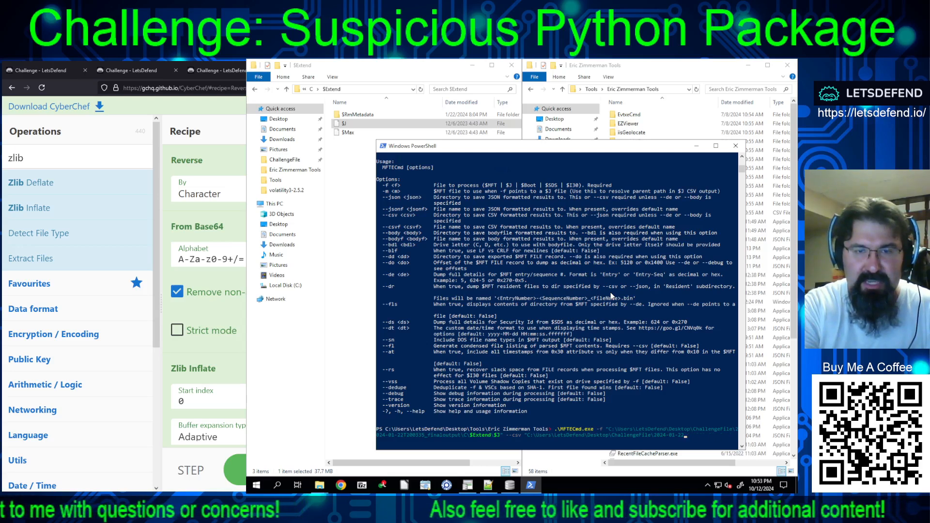
pyautogui.press('BackSpace')
pyautogui.press('BackSpace')
pyautogui.press('BackSpace')
pyautogui.press('BackSpace')
pyautogui.press('BackSpace')
pyautogui.press('BackSpace')
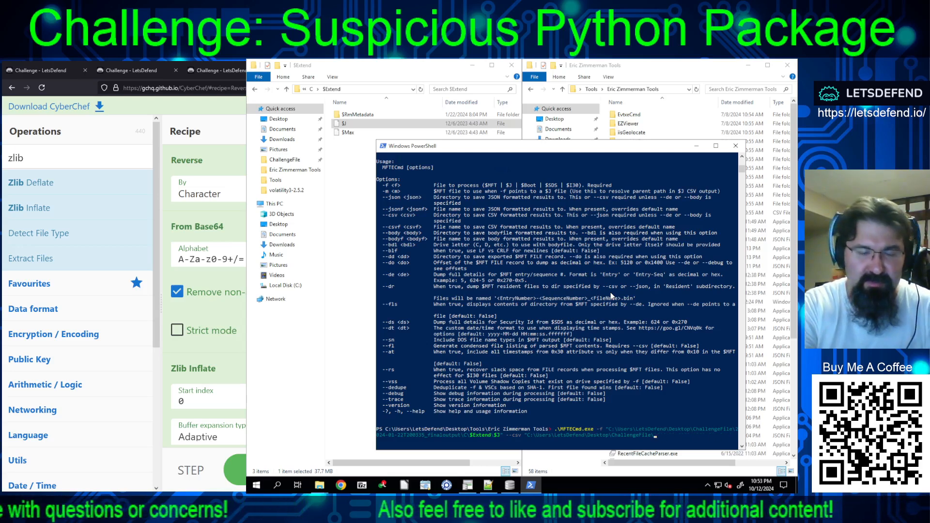
pyautogui.write('2')
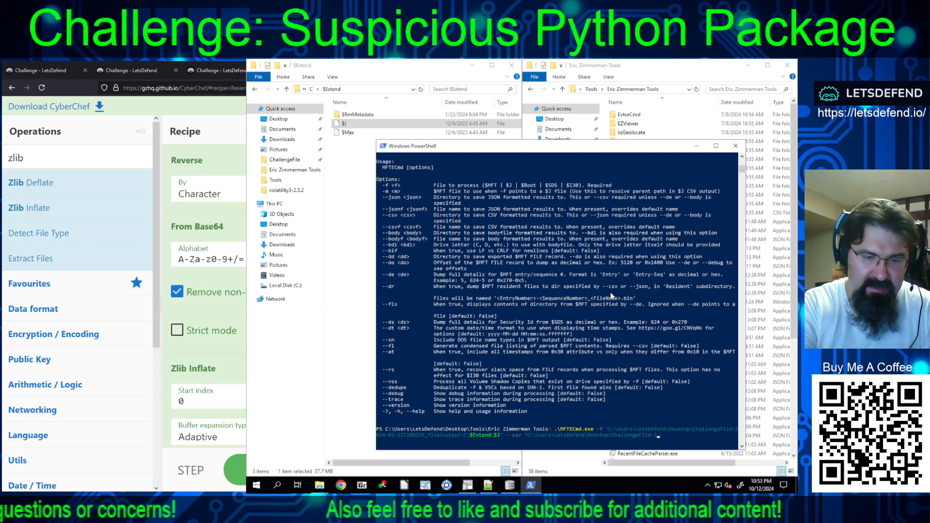
pyautogui.write('_Output')
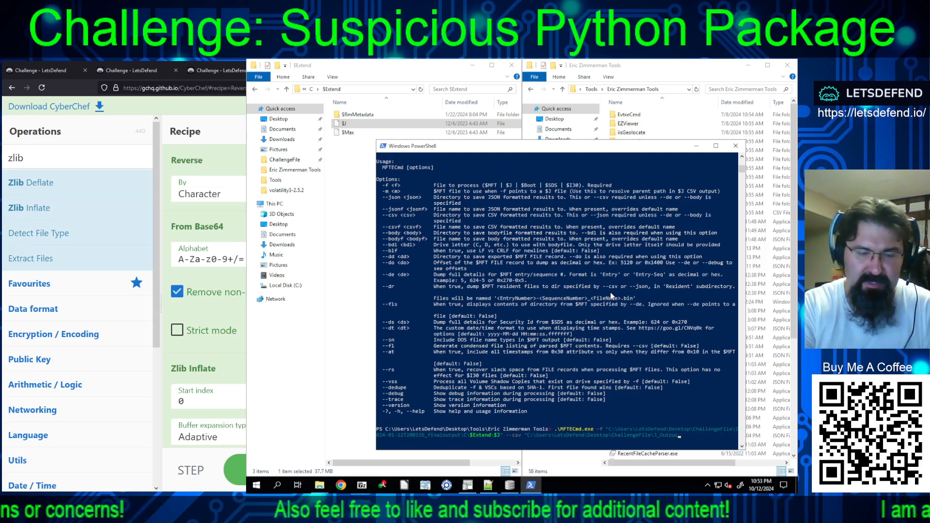
pyautogui.write('.csv')
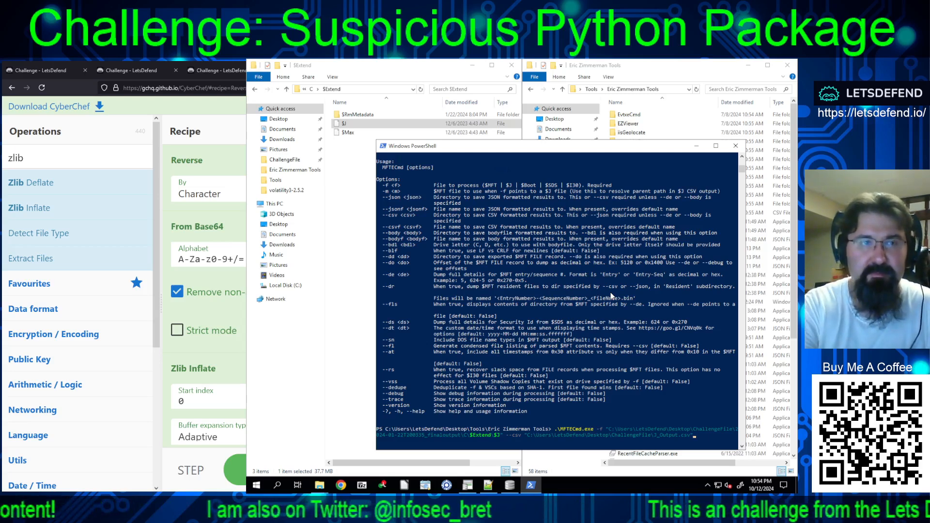
# Step: Add the -m option with the quoted path of $MFT in the collected C folder and try to run the command
pyautogui.write('-')
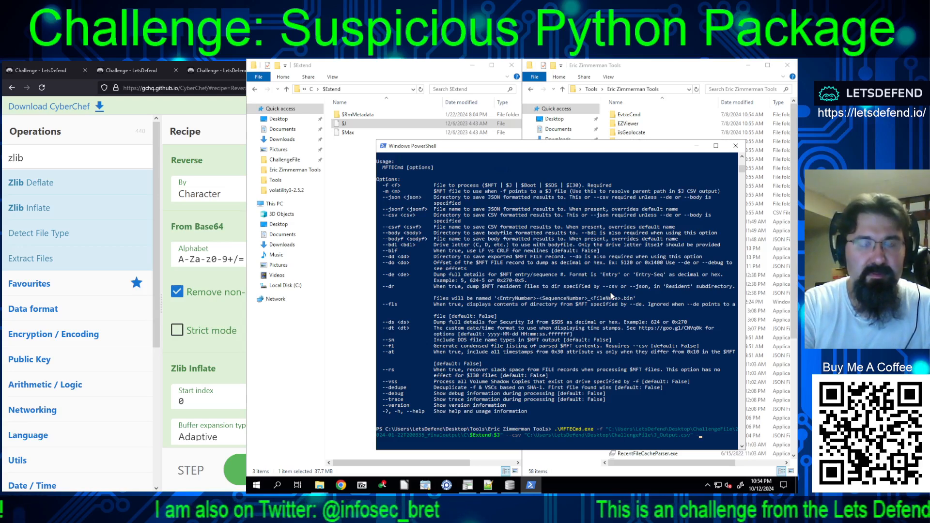
pyautogui.write('m')
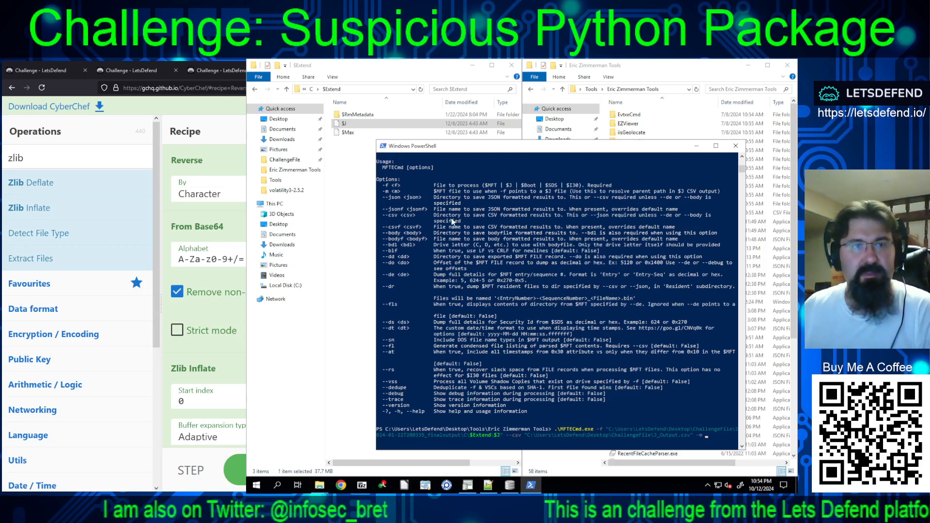
pyautogui.click(311, 89)
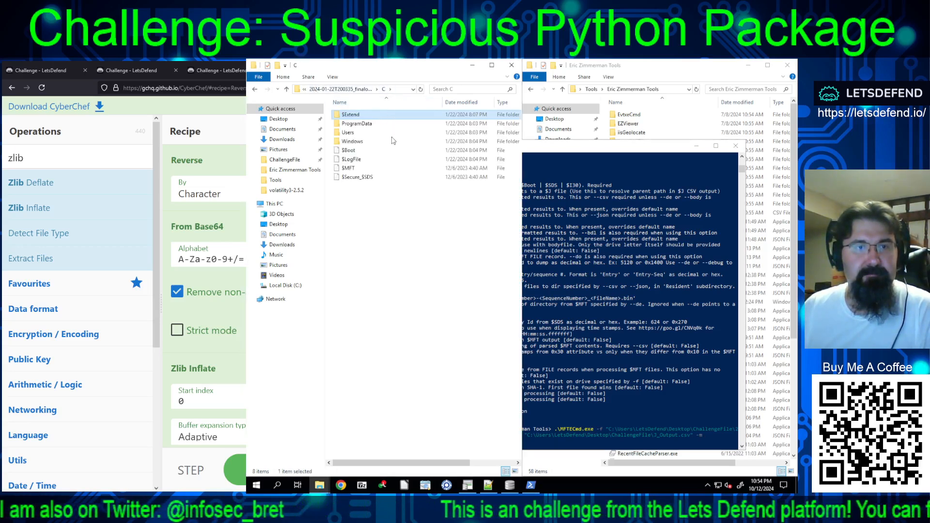
pyautogui.click(586, 356)
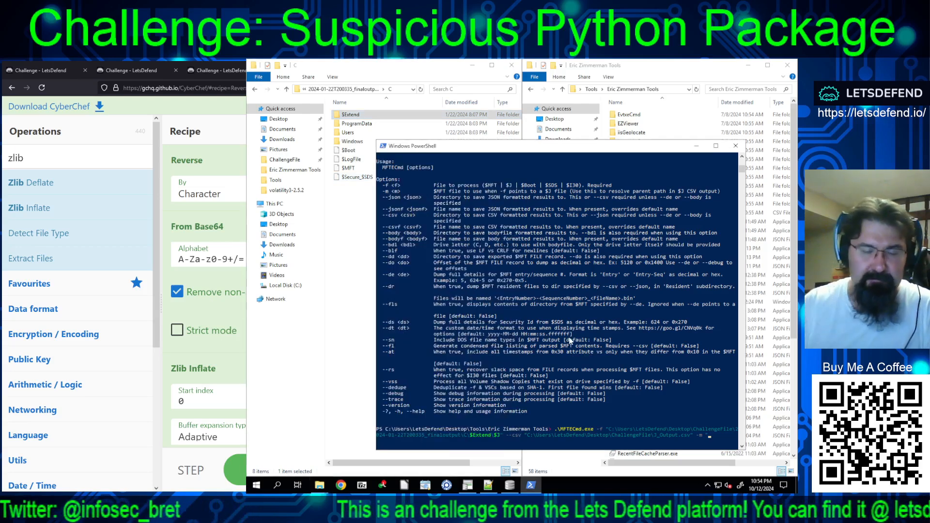
pyautogui.hotkey('ctrl', 'v')
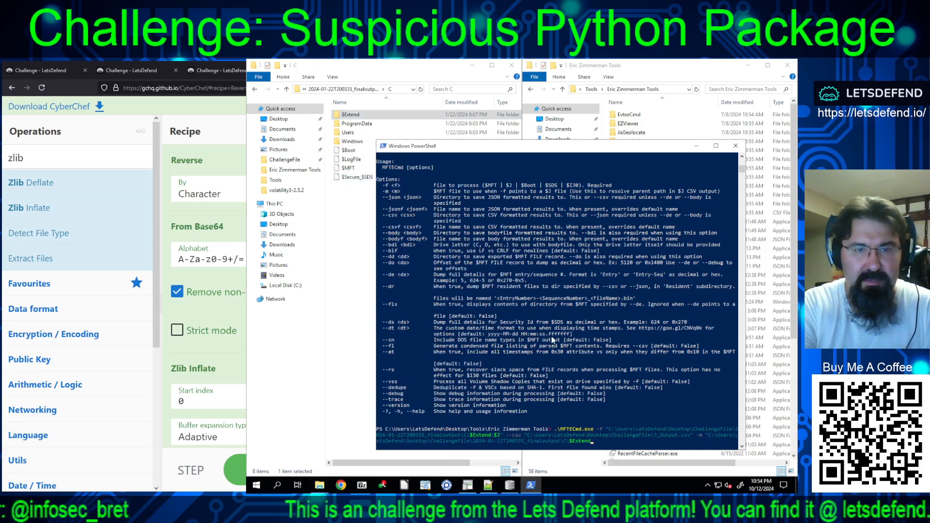
pyautogui.press('BackSpace')
pyautogui.press('BackSpace')
pyautogui.press('BackSpace')
pyautogui.press('BackSpace')
pyautogui.press('BackSpace')
pyautogui.press('BackSpace')
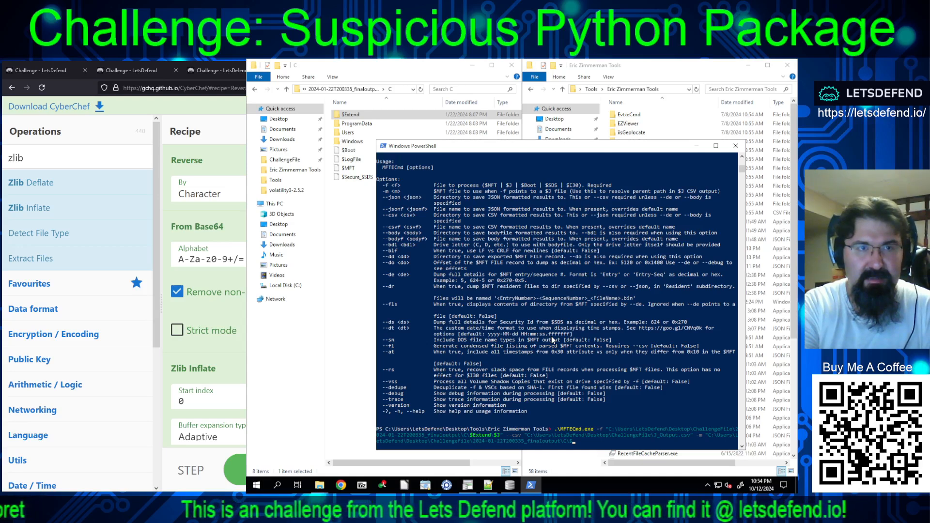
pyautogui.write('MFT')
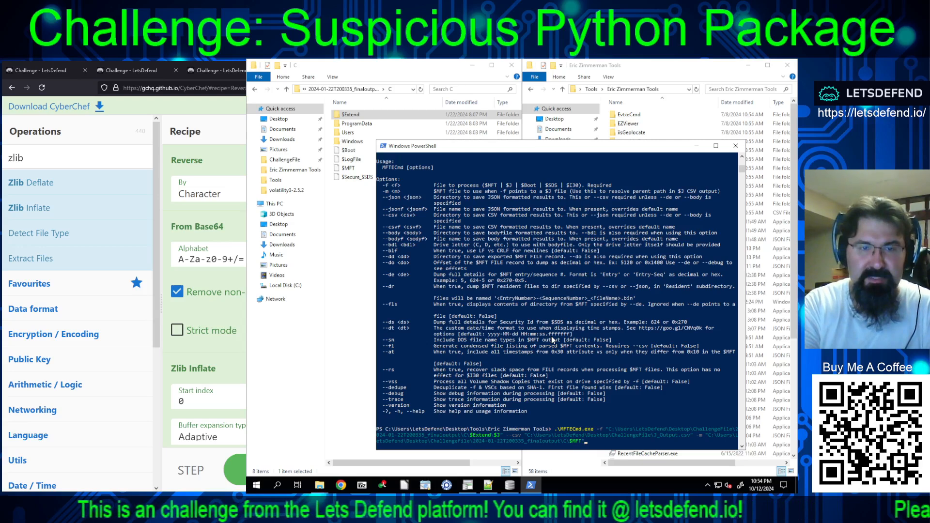
pyautogui.press('Return')
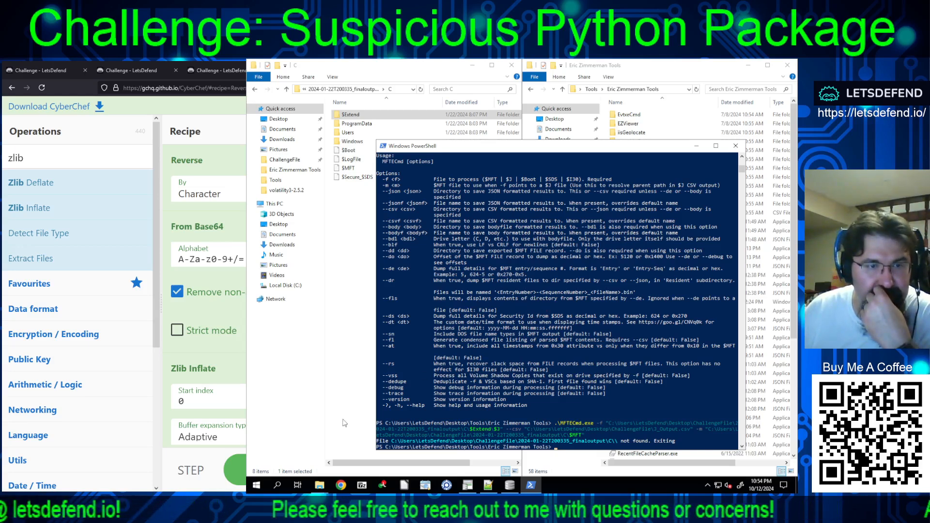
# Step: Open a Command Prompt and change its directory to the quoted Eric Zimmerman Tools path copied from PowerShell
pyautogui.click(258, 484)
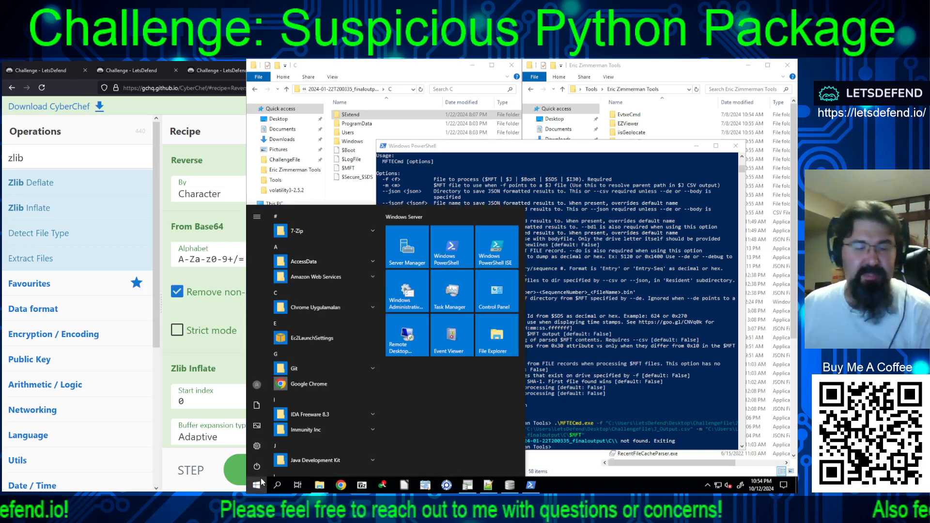
pyautogui.write('cmd')
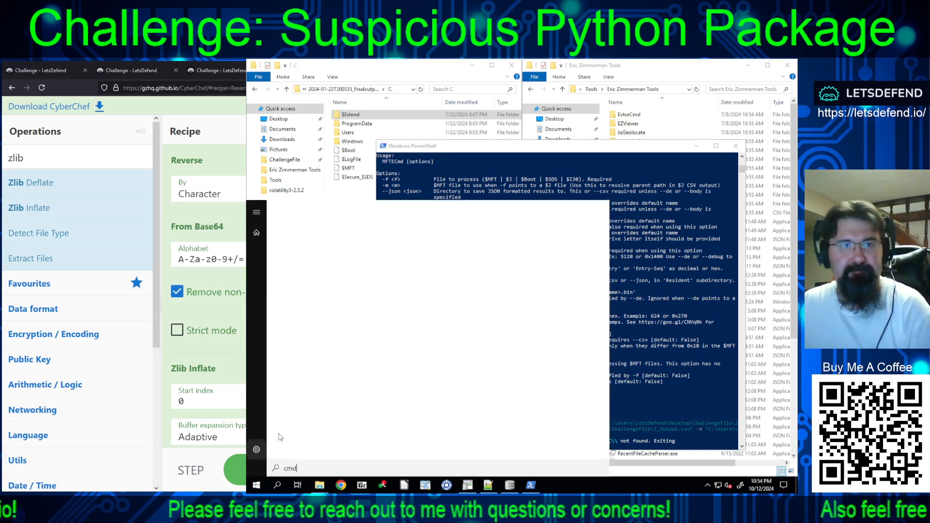
pyautogui.press('Return')
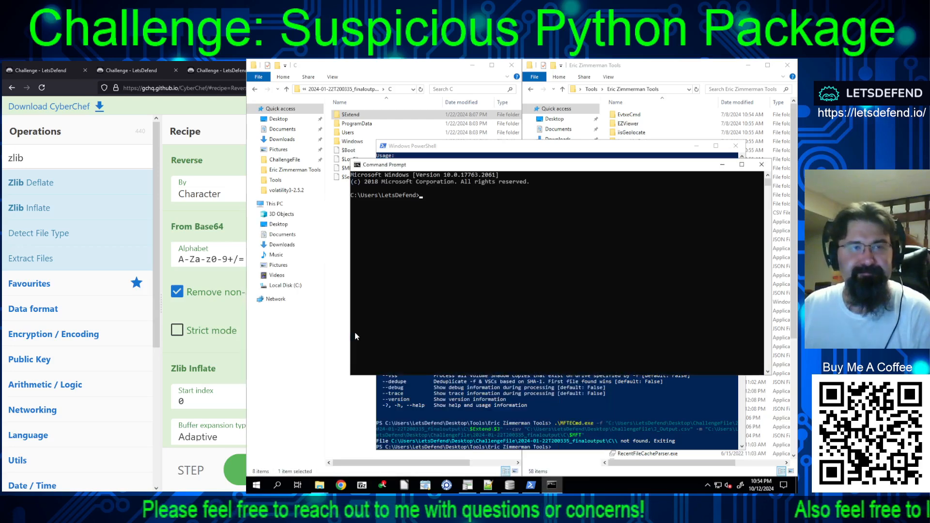
pyautogui.click(515, 397)
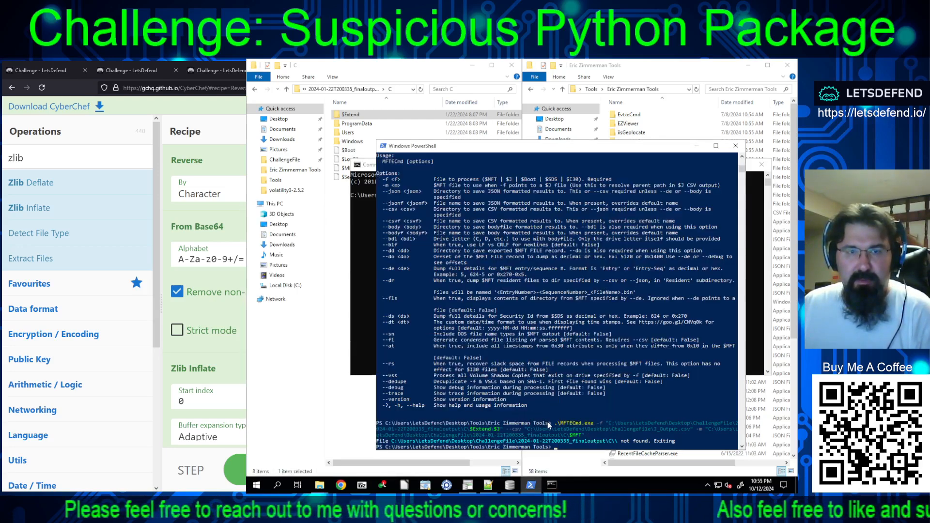
pyautogui.moveTo(548, 423); pyautogui.dragTo(388, 426)
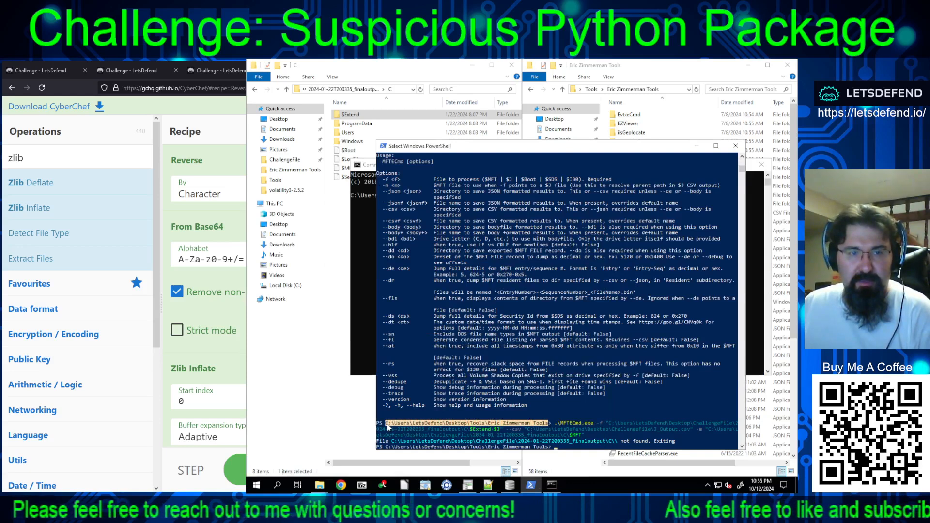
pyautogui.rightClick(395, 423)
pyautogui.click(356, 324)
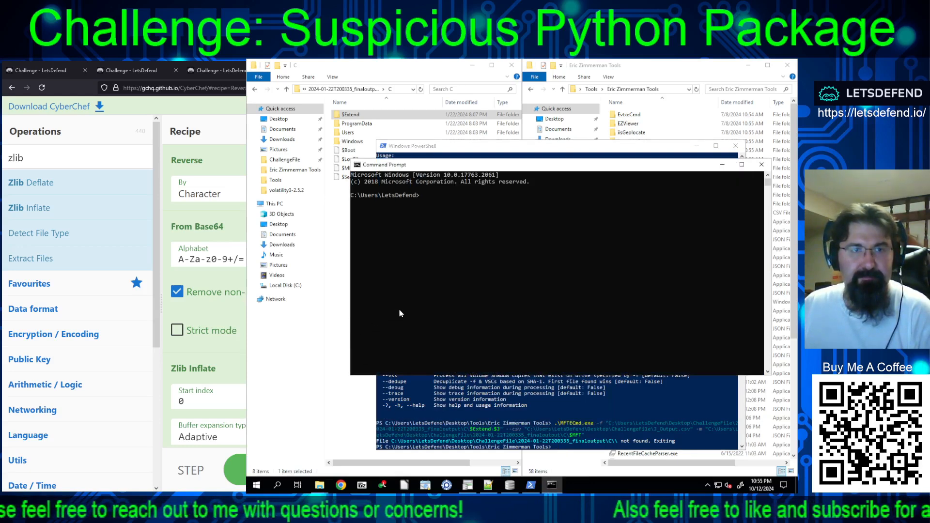
pyautogui.write('cd "')
pyautogui.rightClick(396, 315)
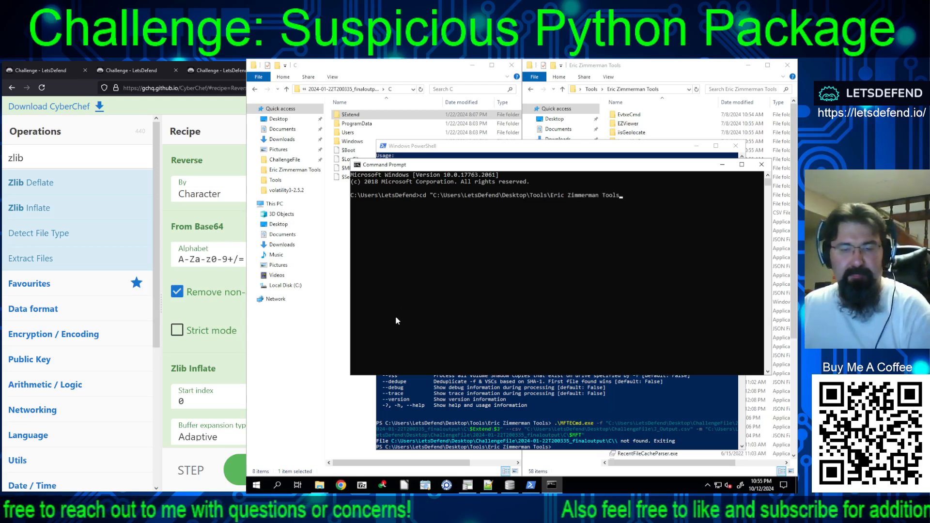
pyautogui.press('Return')
# Step: Copy the full MFTECmd.exe command from PowerShell into the Command Prompt, remove the leading .\ and run it
pyautogui.click(539, 426)
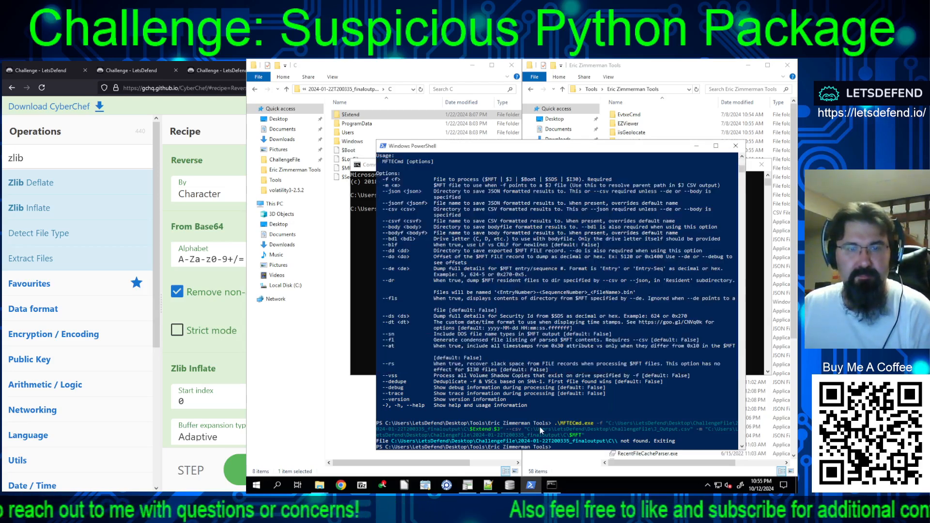
pyautogui.moveTo(554, 422); pyautogui.dragTo(576, 438)
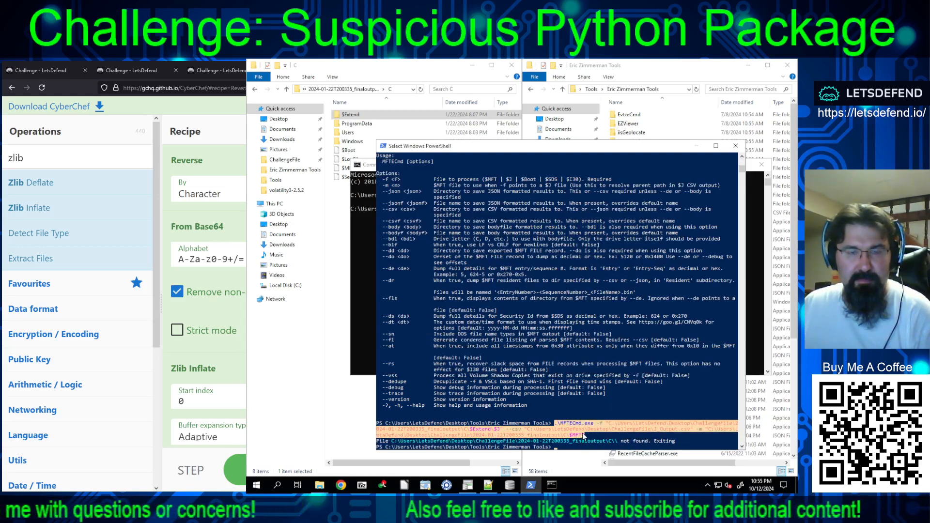
pyautogui.hotkey('ctrl', 'c')
pyautogui.click(373, 285)
pyautogui.hotkey('ctrl', 'v')
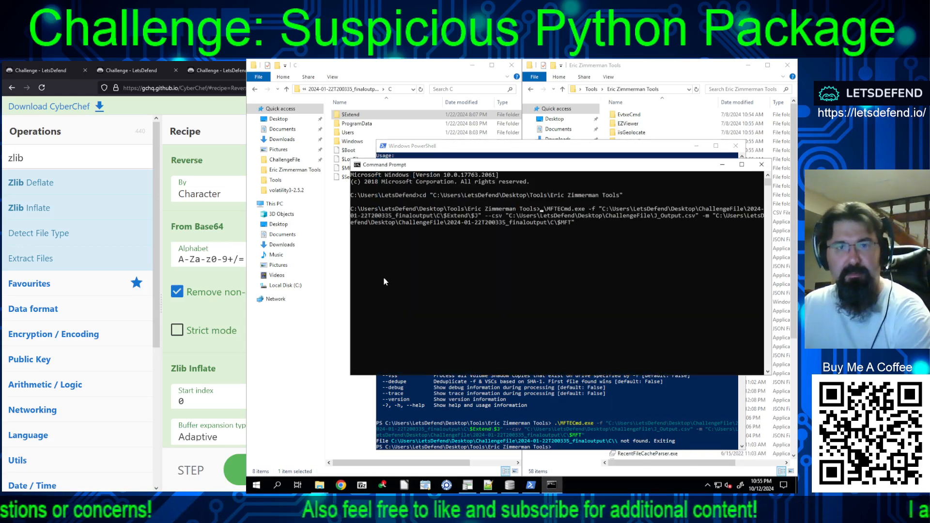
pyautogui.press('Home')
pyautogui.press('Delete')
pyautogui.press('Delete')
pyautogui.press('Return')
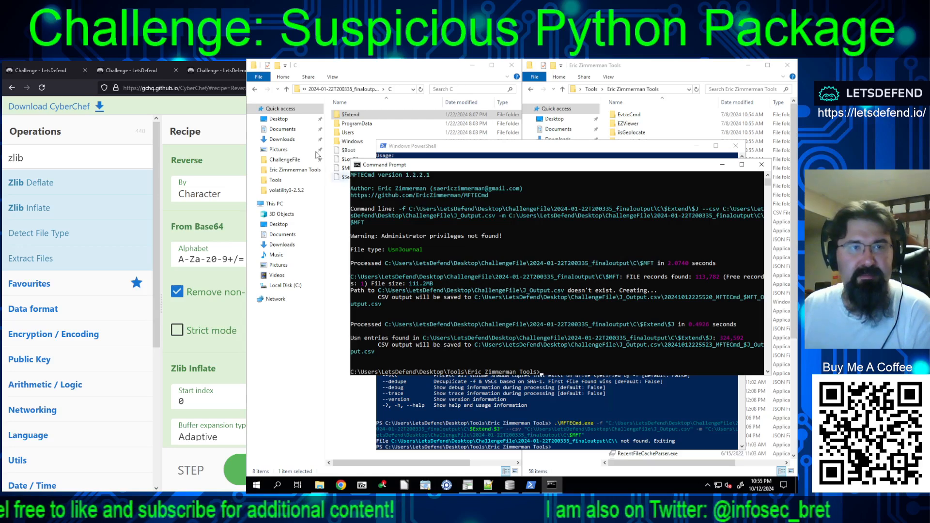
# Step: Go up to the ChallengeFile folder in File Explorer and open its J_Output.csv folder
pyautogui.click(321, 90)
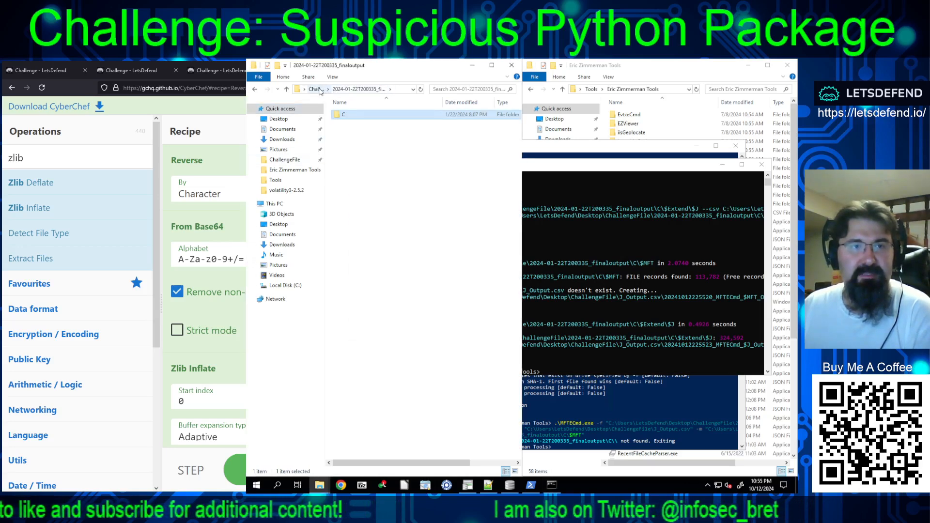
pyautogui.click(316, 90)
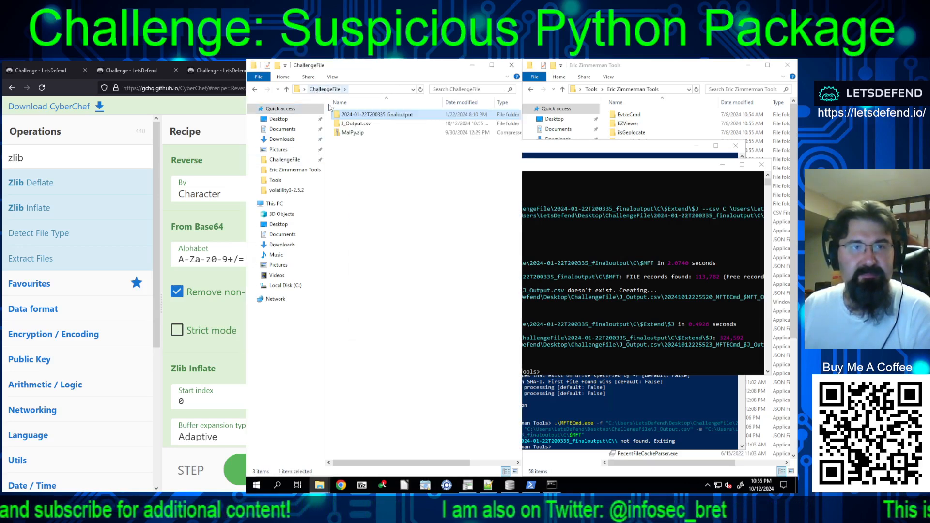
pyautogui.doubleClick(356, 124)
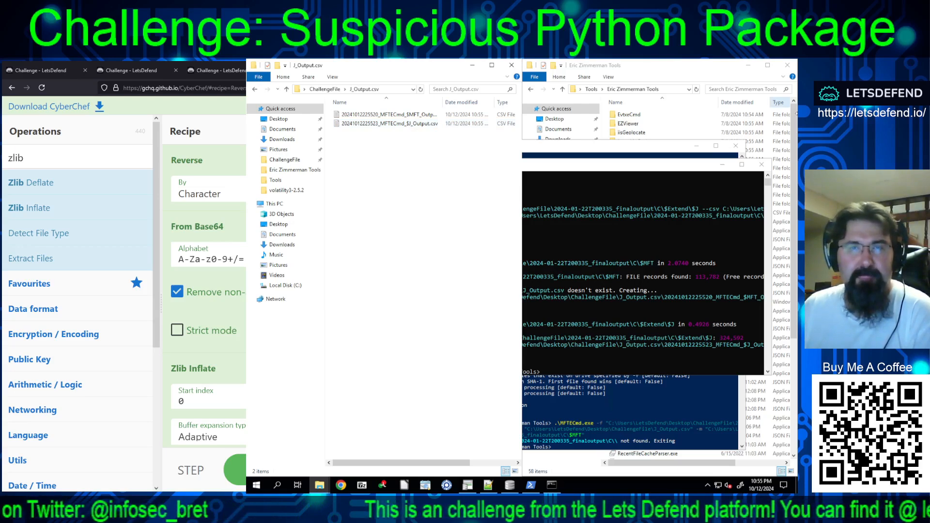
# Step: Minimize both console windows and launch TimelineExplorer.exe from the TimelineExplorer folder of the Eric Zimmerman Tools
pyautogui.click(727, 167)
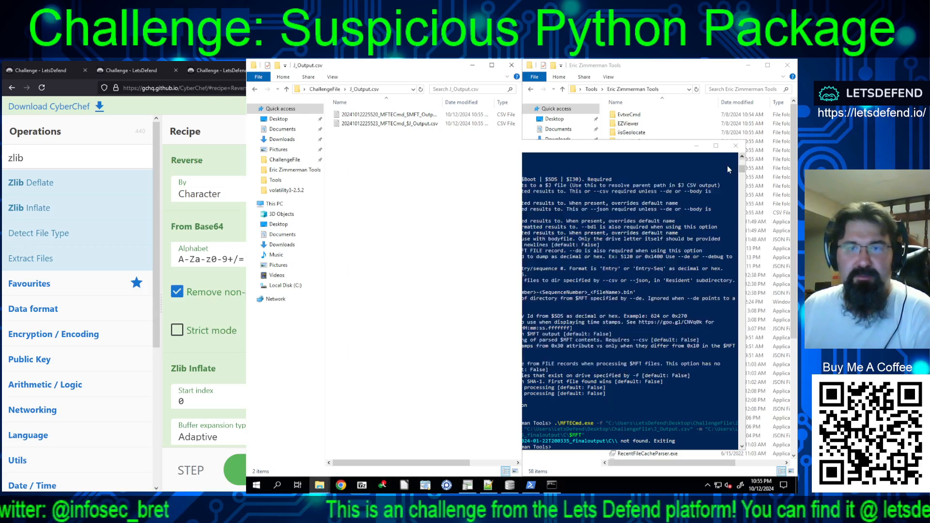
pyautogui.click(694, 146)
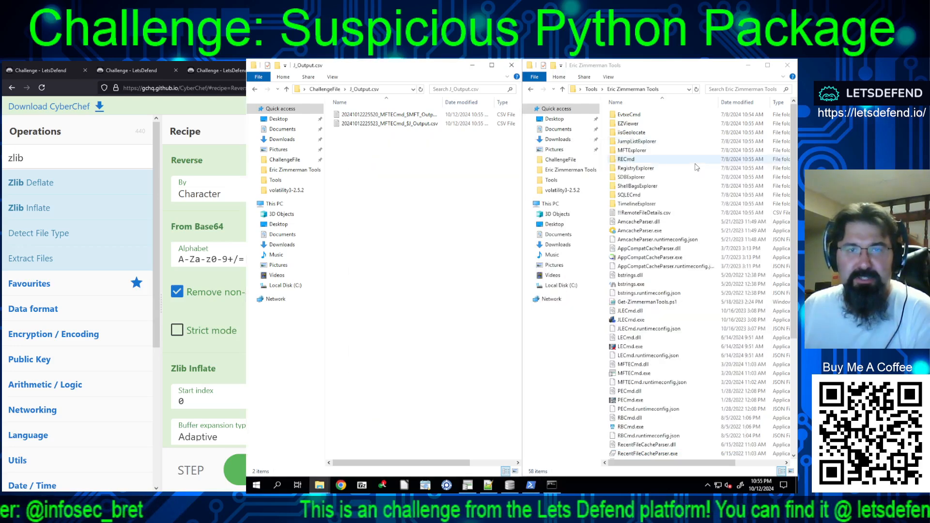
pyautogui.doubleClick(630, 203)
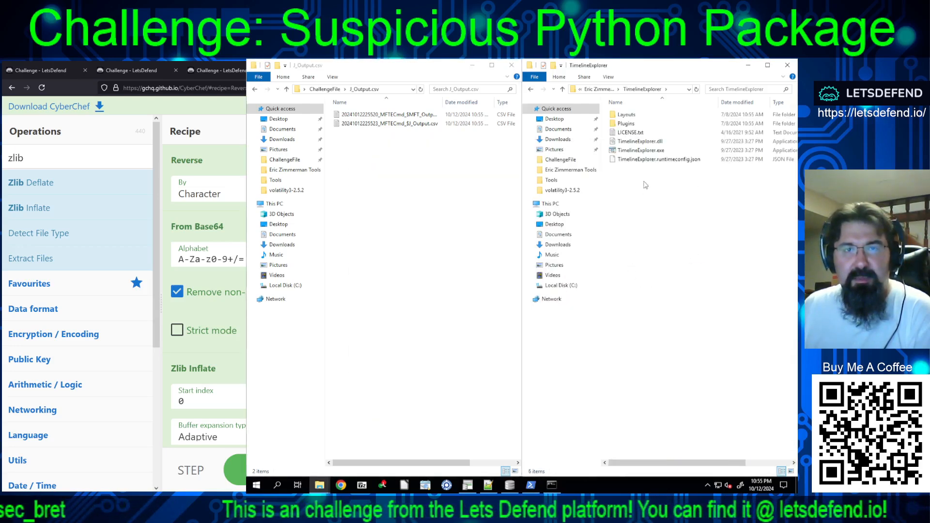
pyautogui.click(640, 150)
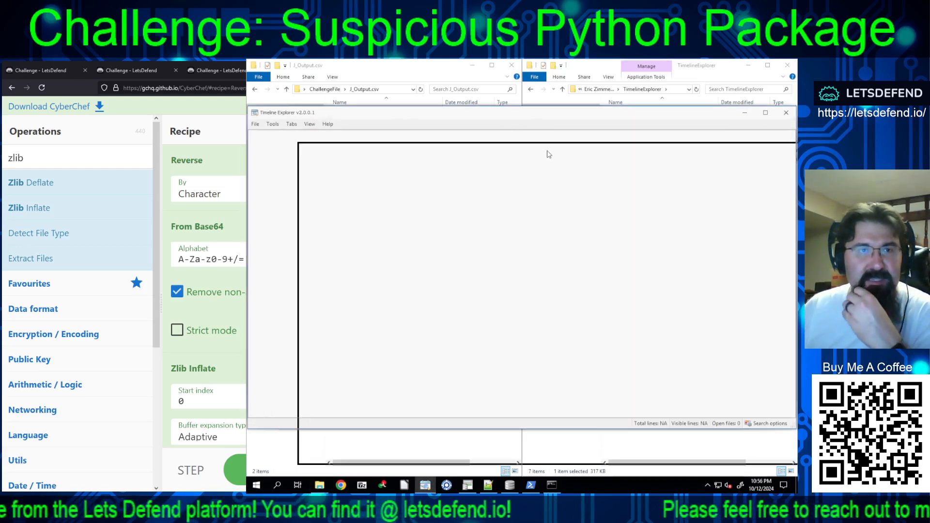
pyautogui.click(401, 124)
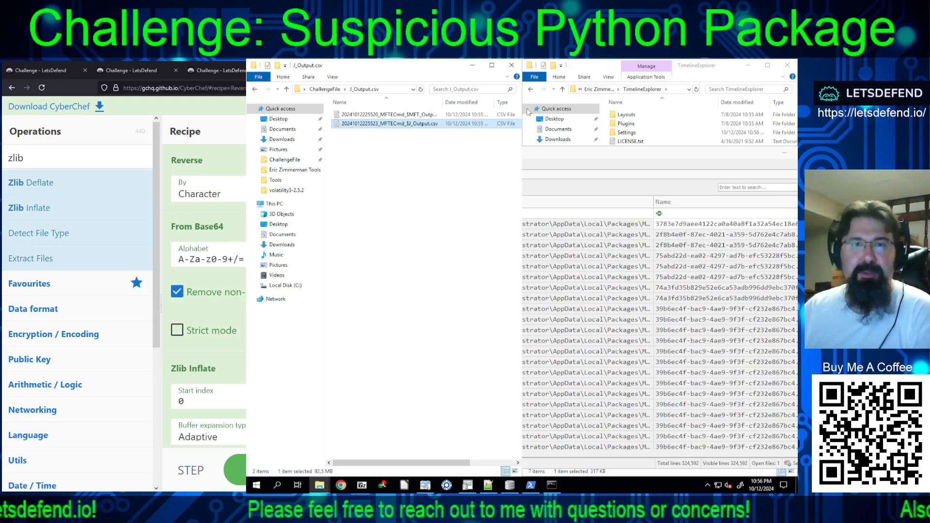
pyautogui.click(702, 148)
pyautogui.moveTo(702, 148); pyautogui.dragTo(648, 111)
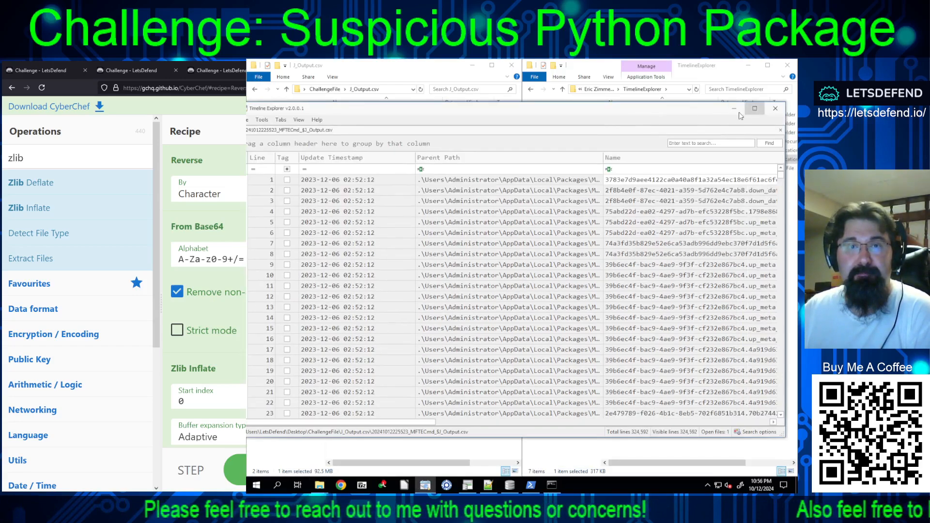
pyautogui.click(754, 108)
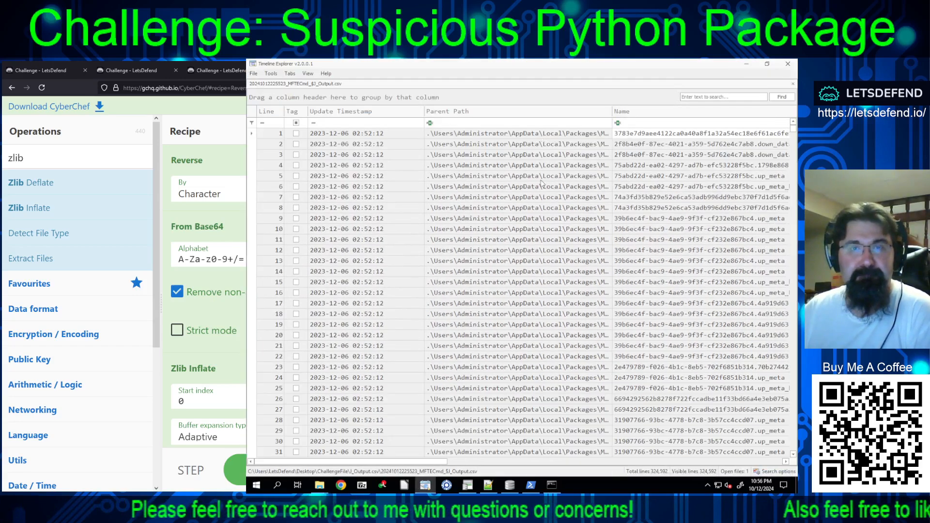
# Step: Filter the journal entries to names containing temp
pyautogui.click(673, 123)
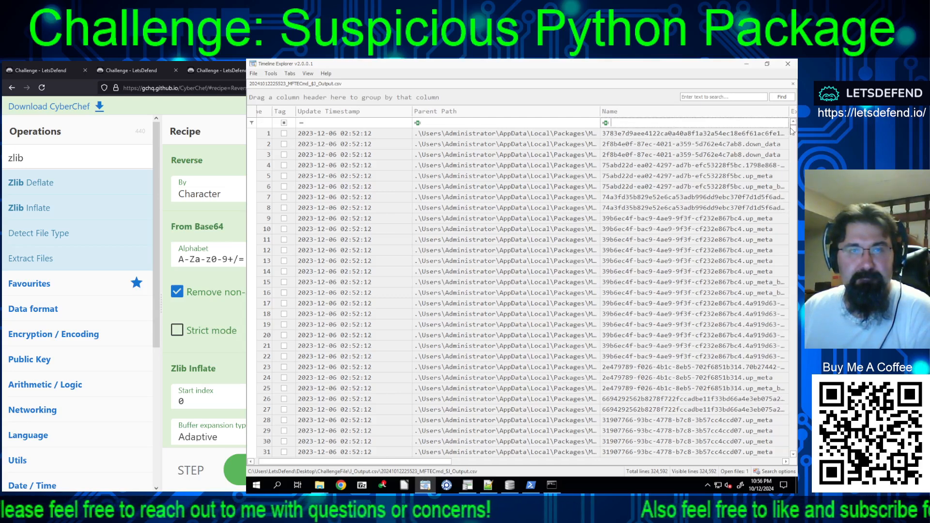
pyautogui.moveTo(793, 127); pyautogui.dragTo(790, 435)
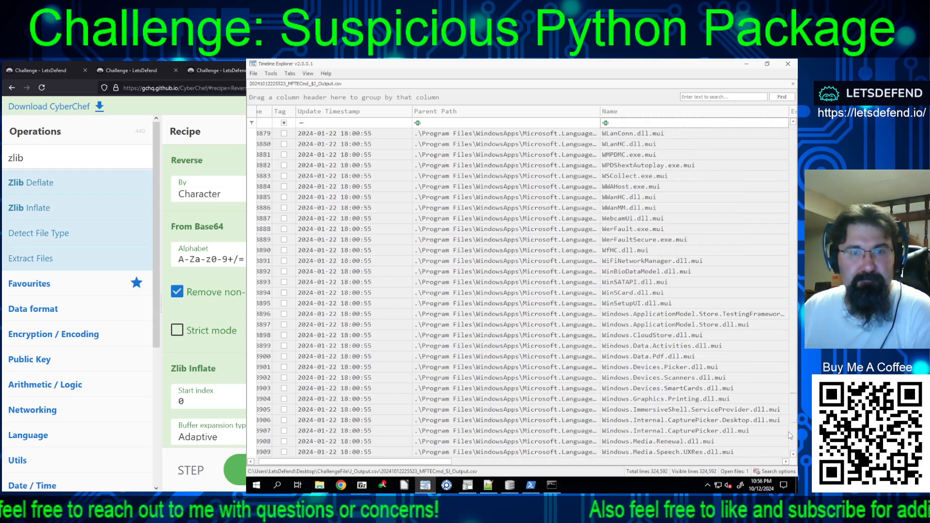
pyautogui.moveTo(792, 394); pyautogui.dragTo(792, 256)
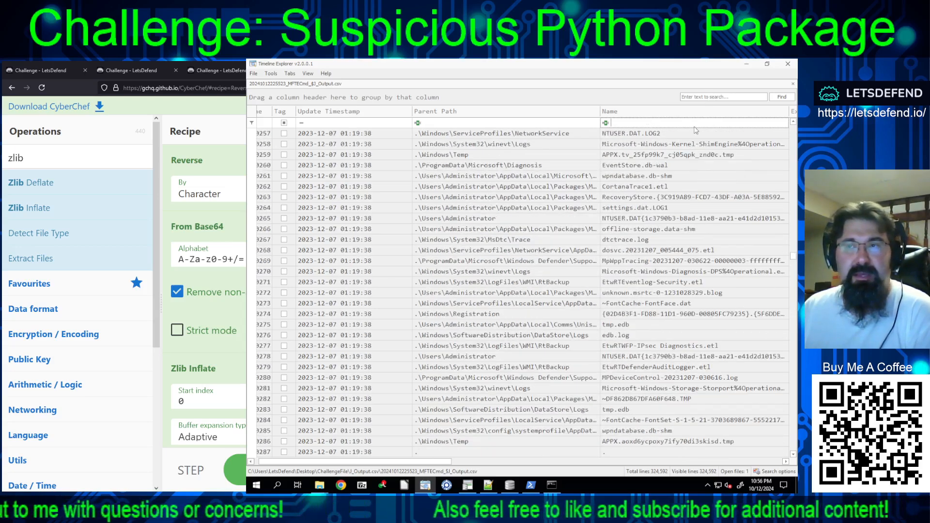
pyautogui.write('te')
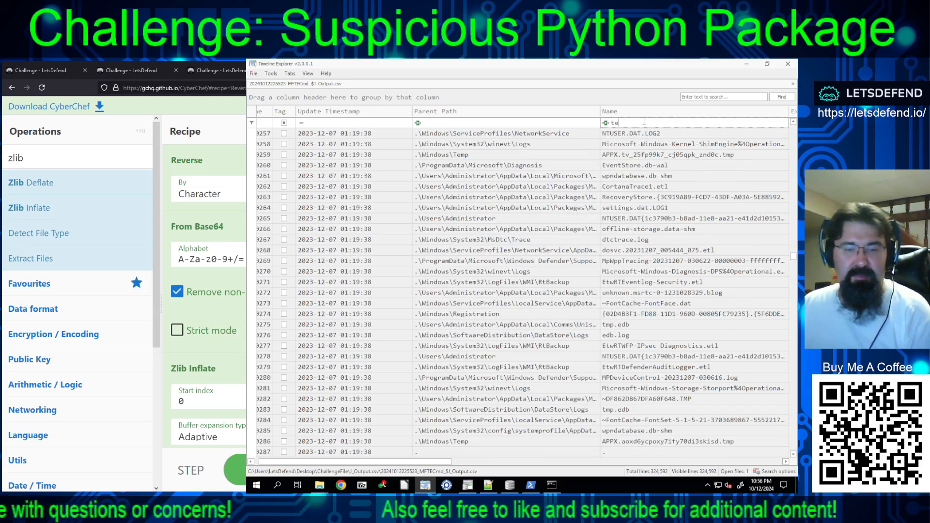
pyautogui.write('mp')
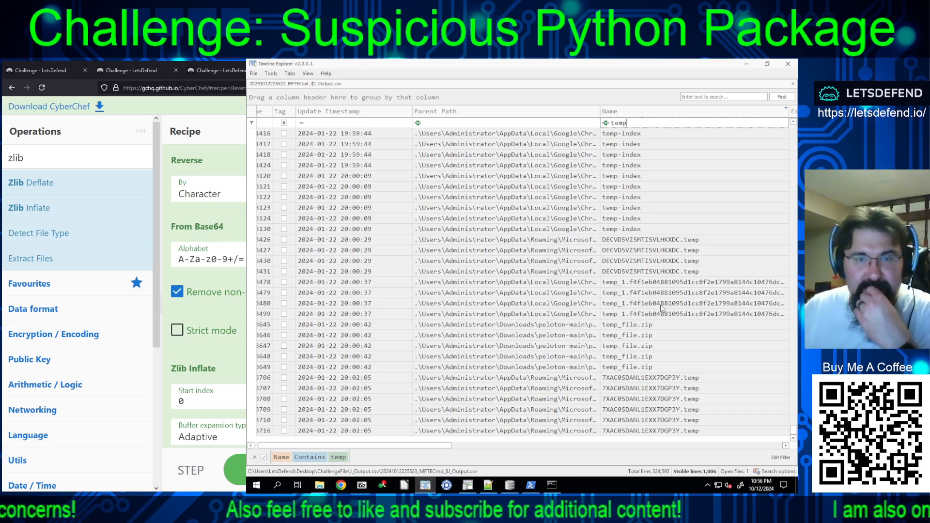
# Step: Widen the Parent Path column to show the full peloton-main path and narrow the Name filter to temp_file.zip
pyautogui.click(569, 325)
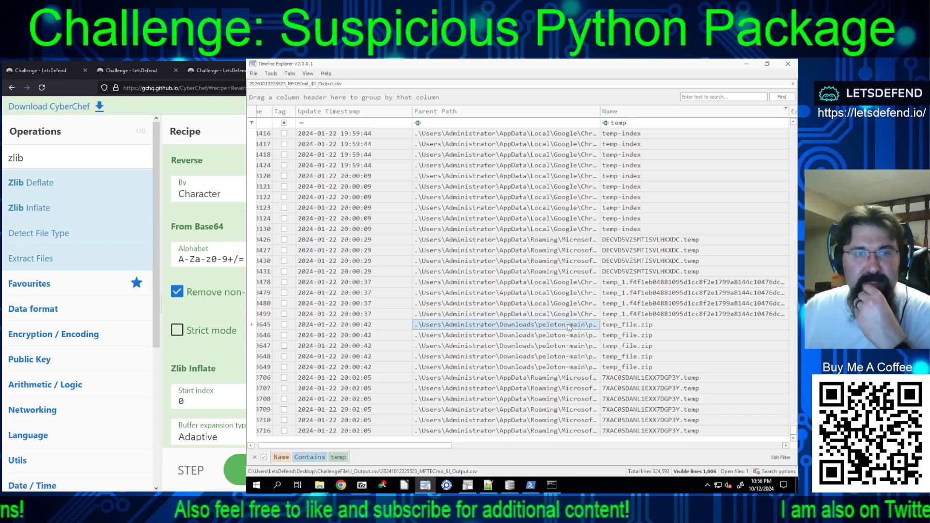
pyautogui.moveTo(600, 111); pyautogui.dragTo(704, 113)
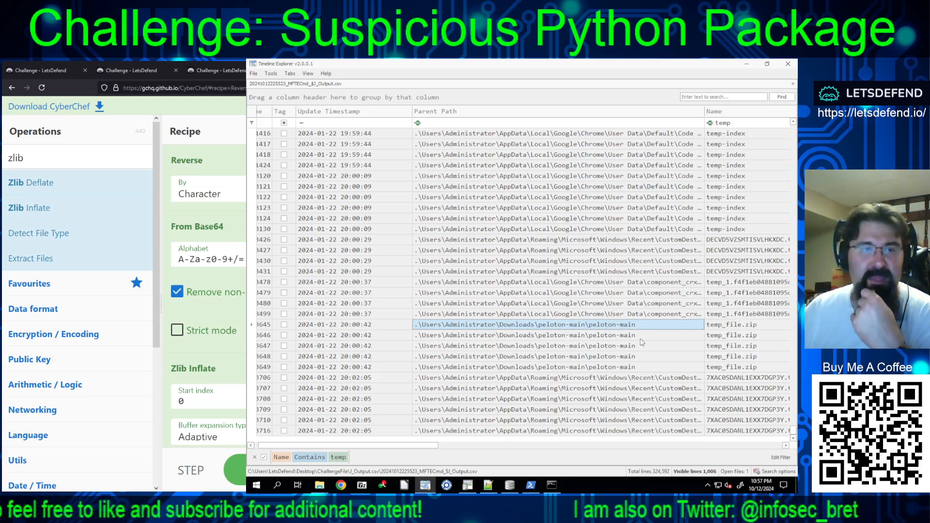
pyautogui.moveTo(421, 448); pyautogui.dragTo(450, 436)
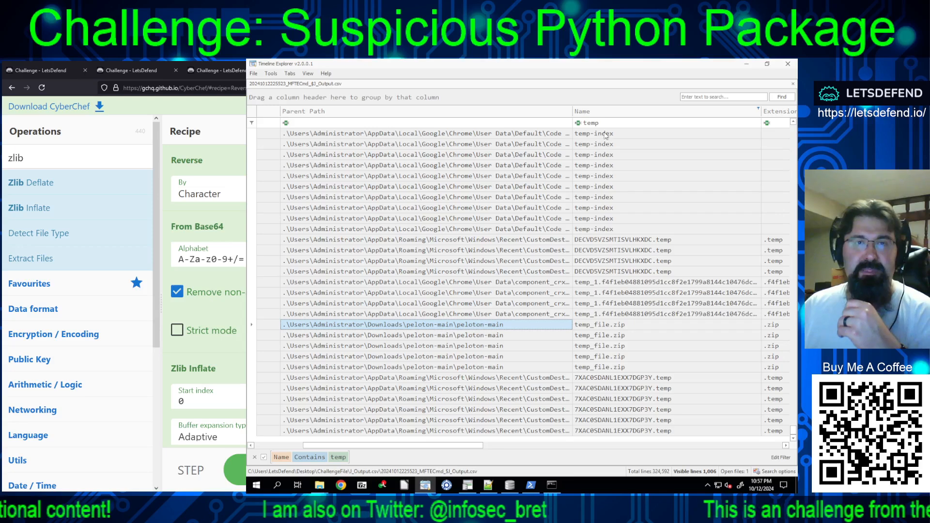
pyautogui.click(606, 123)
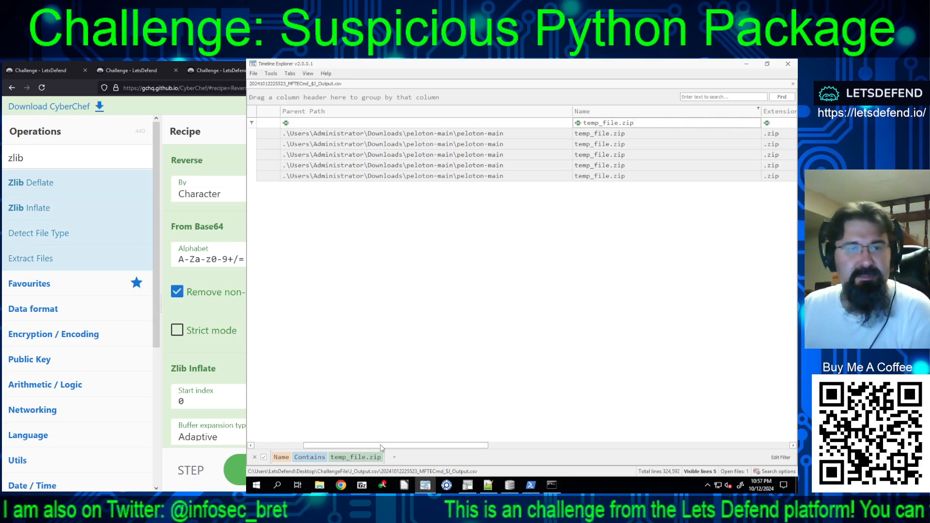
# Step: Select the FileDelete|Close update reason among the temp_file.zip entries and bring up the challenge's zip deletion question in the browser
pyautogui.moveTo(410, 445); pyautogui.dragTo(648, 444)
pyautogui.click(520, 177)
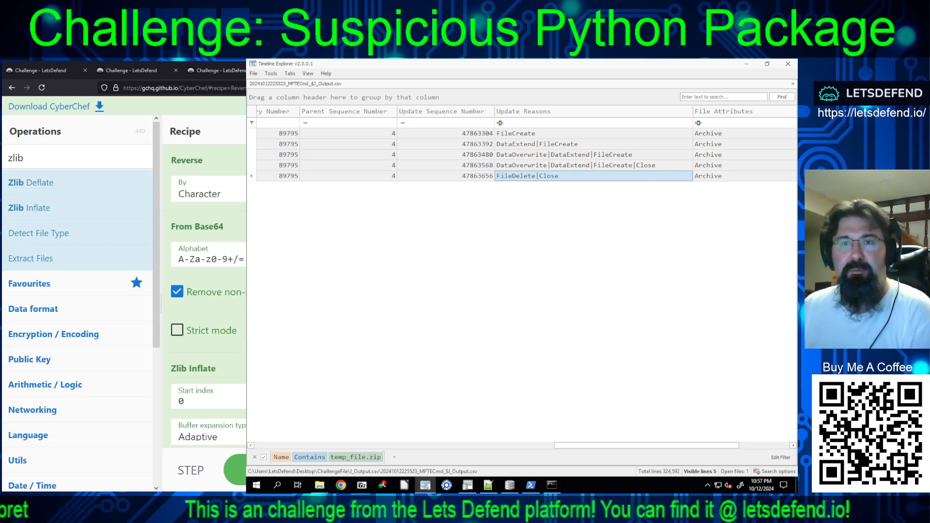
pyautogui.click(141, 76)
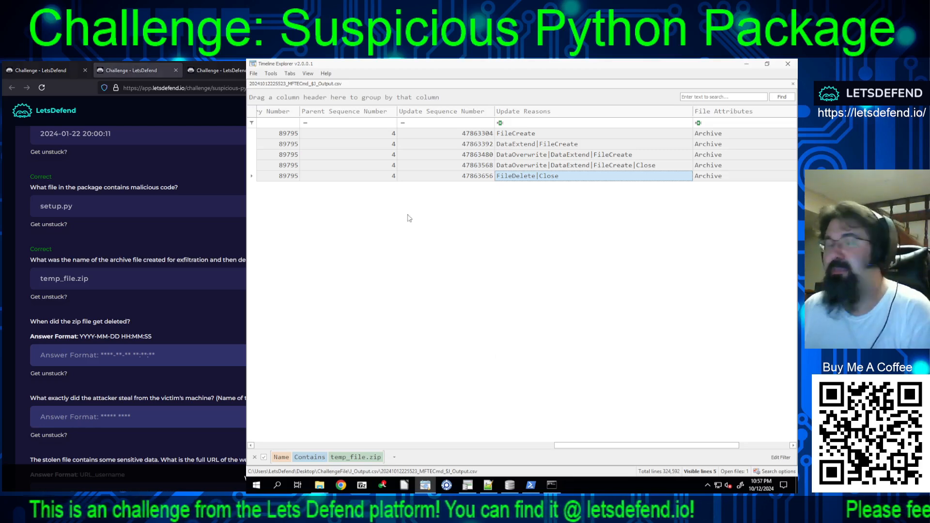
pyautogui.moveTo(557, 450); pyautogui.dragTo(247, 430)
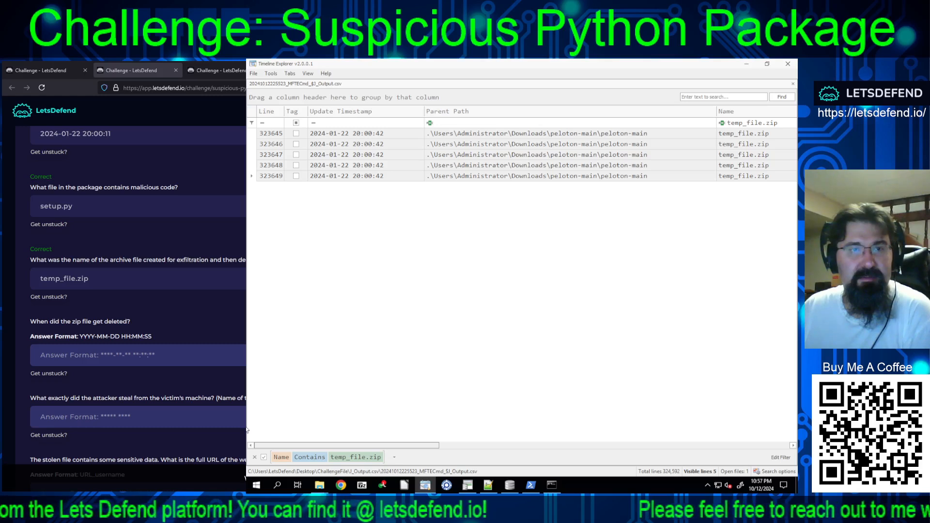
pyautogui.click(343, 177)
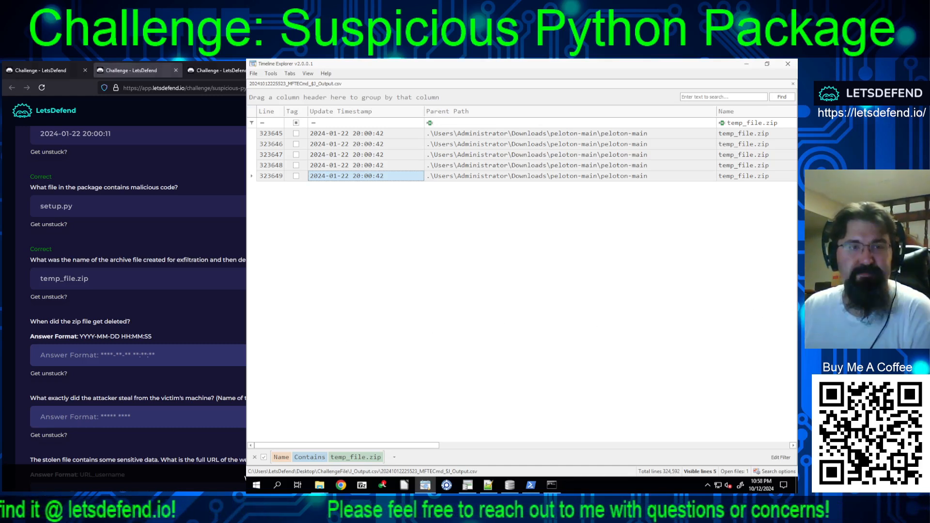
pyautogui.click(189, 355)
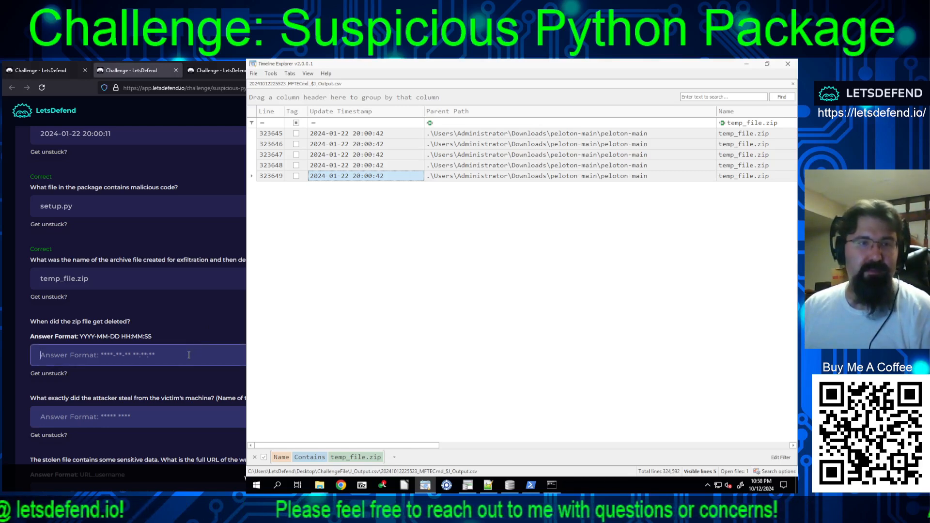
pyautogui.write('2024')
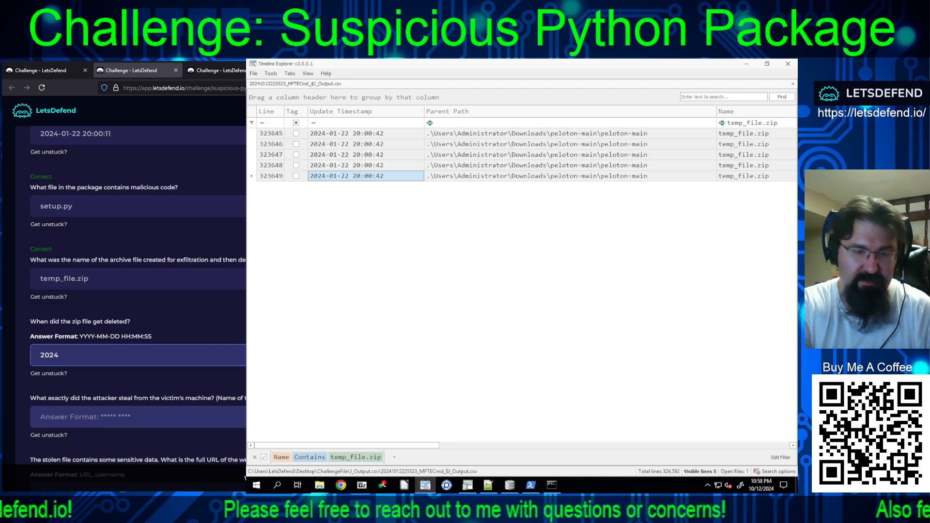
pyautogui.write('-01-22')
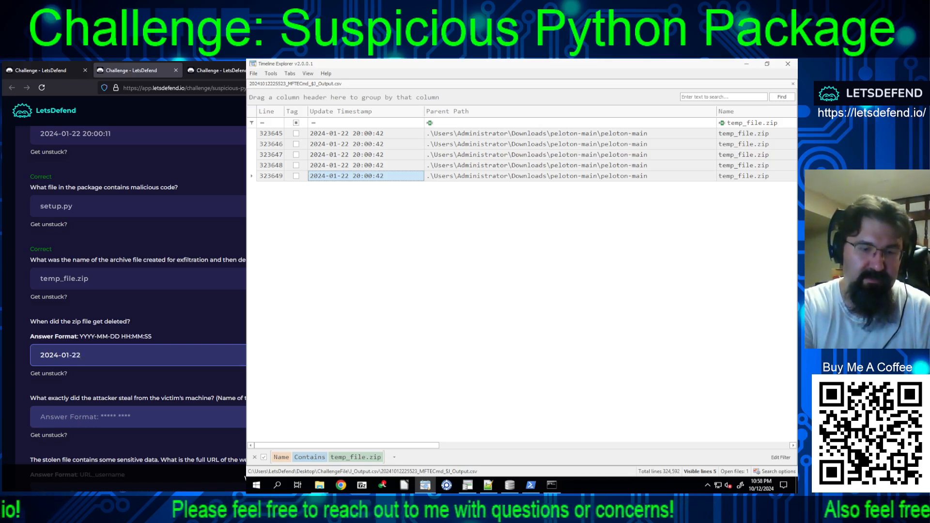
pyautogui.write(' 20:00')
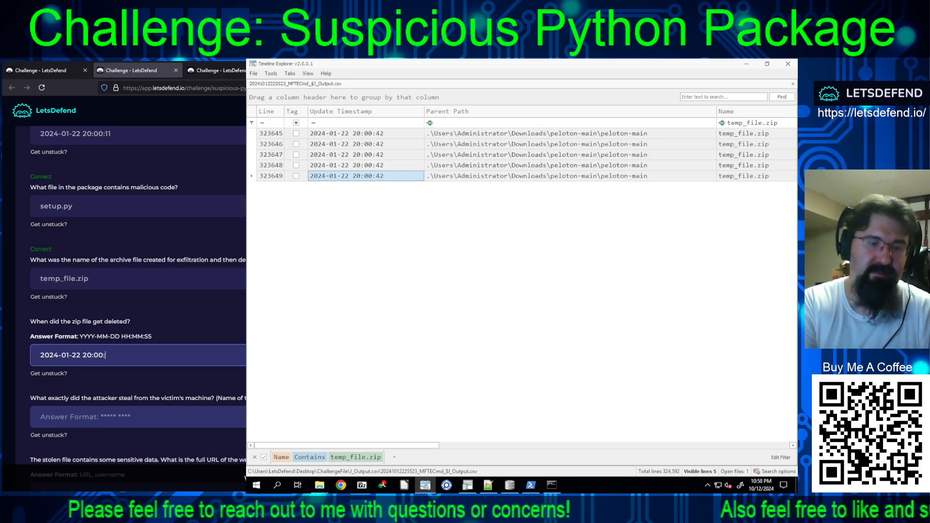
pyautogui.write(':42')
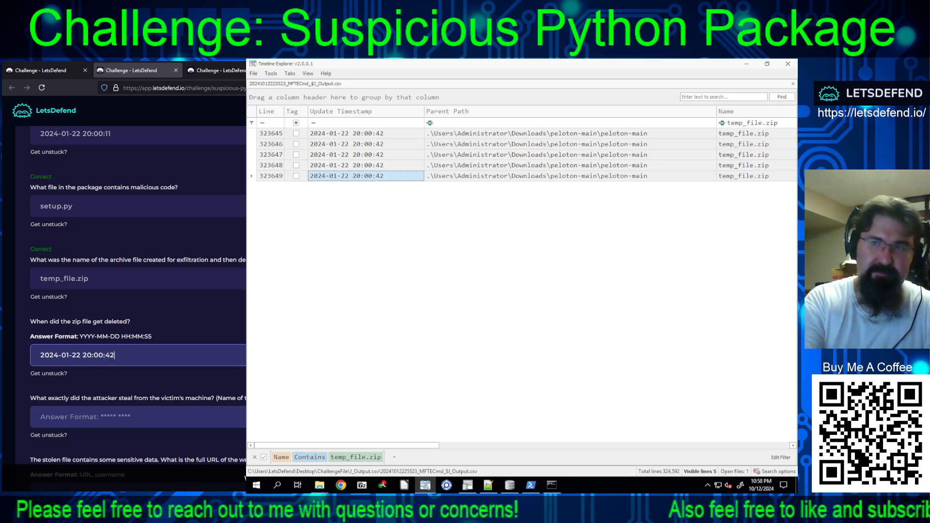
pyautogui.press('Return')
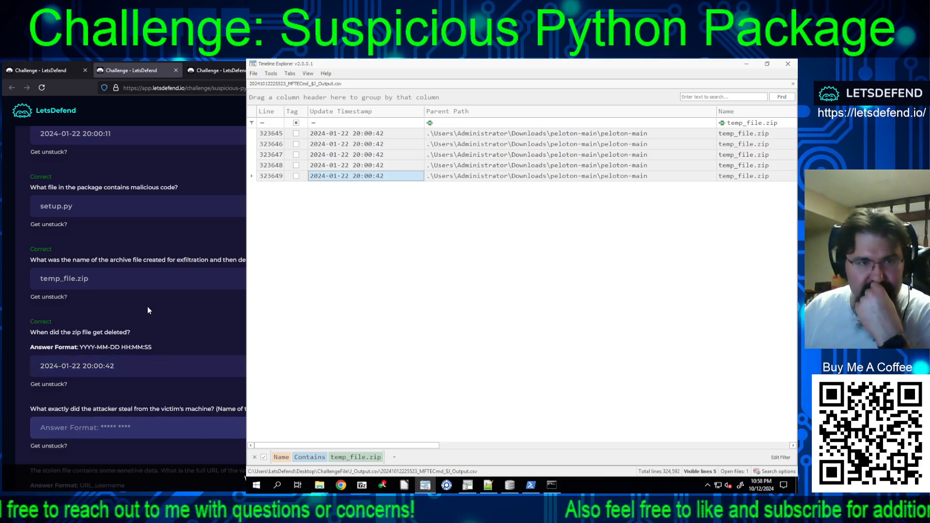
# Step: Submit login data as the answer to what the attacker stole from the victim's machine
pyautogui.scroll(-3, 163, 301)
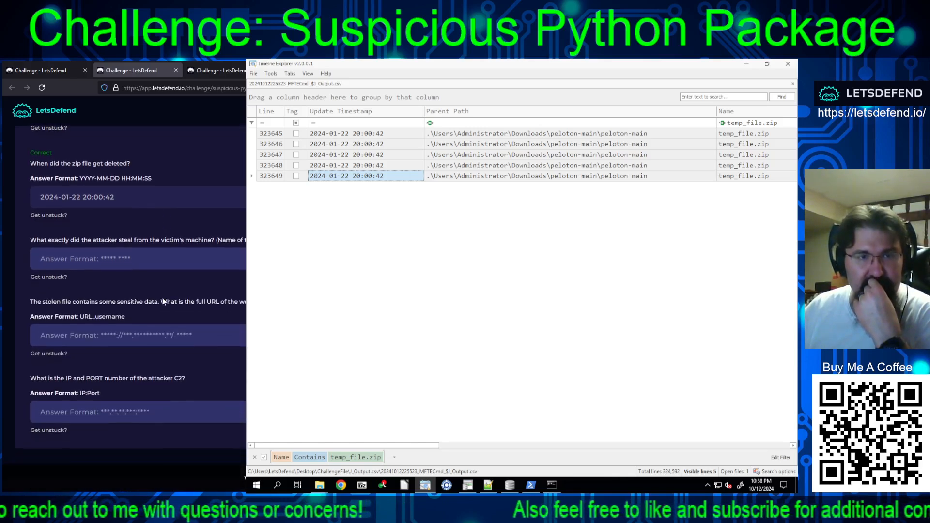
pyautogui.click(145, 264)
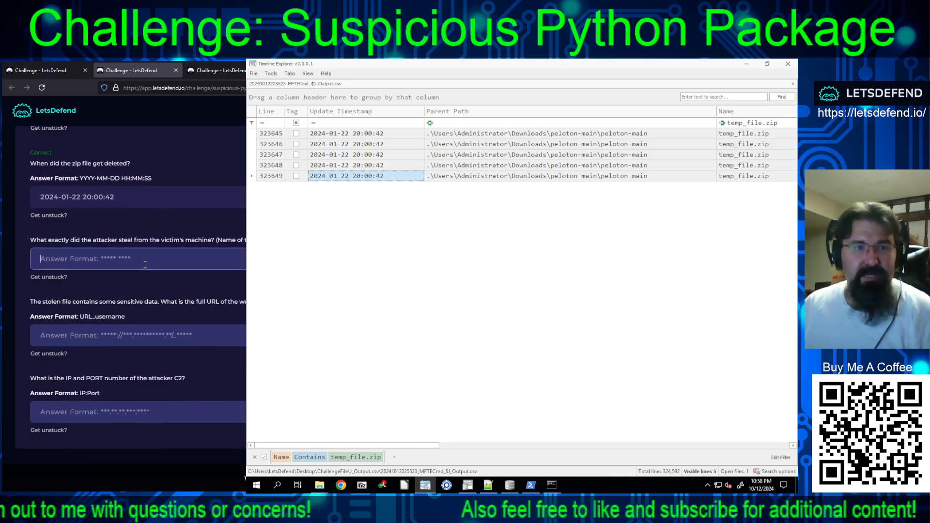
pyautogui.write('login data')
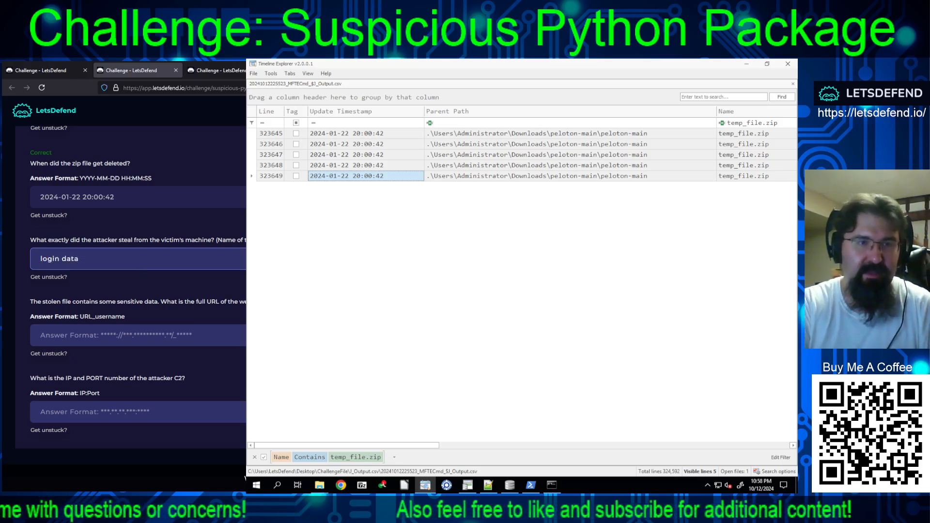
pyautogui.press('Return')
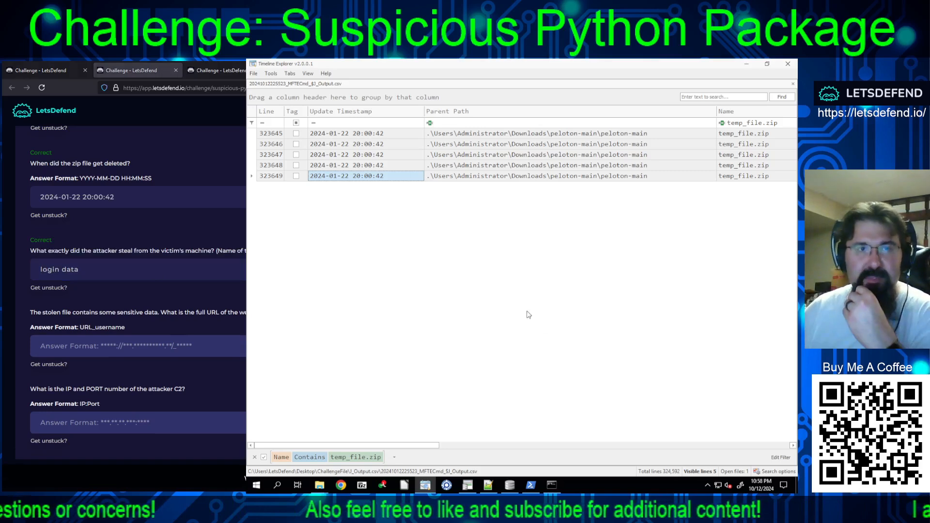
# Step: Switch from Timeline Explorer to File Explorer and open the C folder inside ChallengeFile's 2024-01-22T200335_finaloutput
pyautogui.click(746, 67)
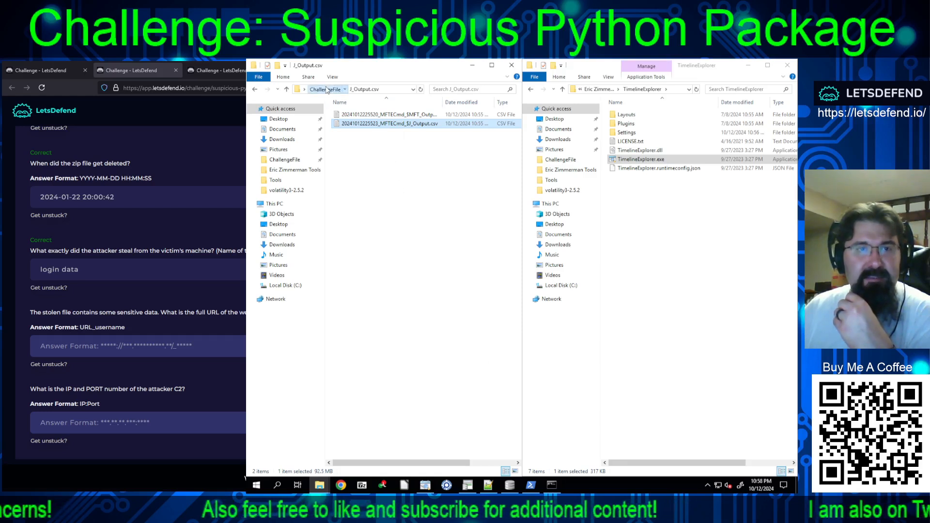
pyautogui.click(336, 90)
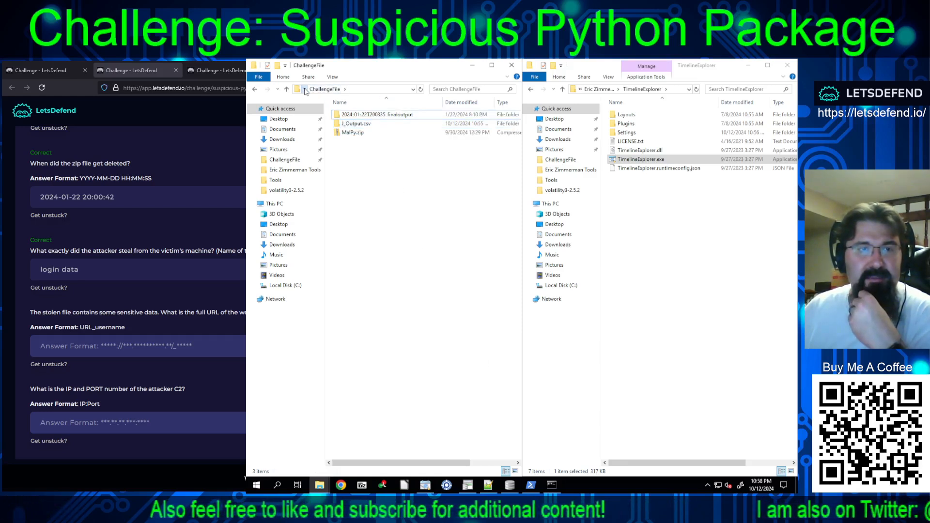
pyautogui.click(304, 89)
pyautogui.click(325, 165)
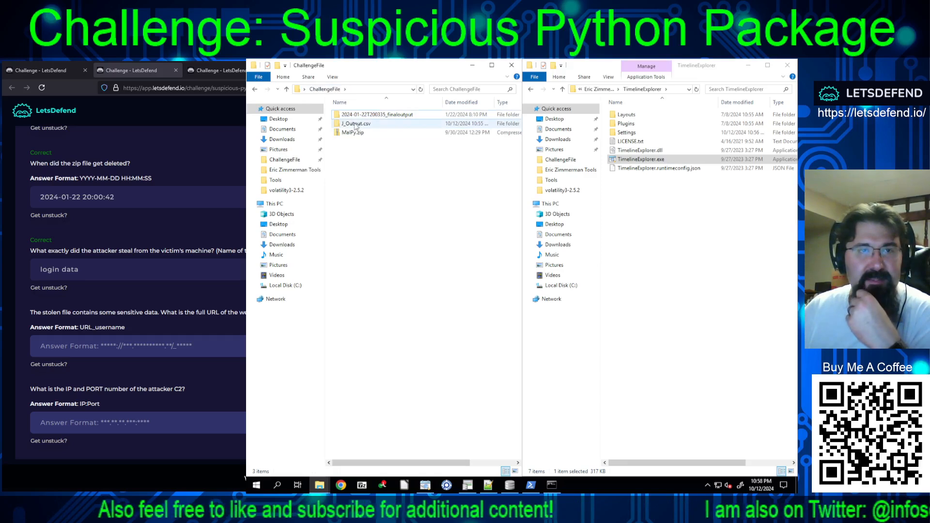
pyautogui.doubleClick(344, 116)
pyautogui.click(343, 116)
pyautogui.doubleClick(343, 116)
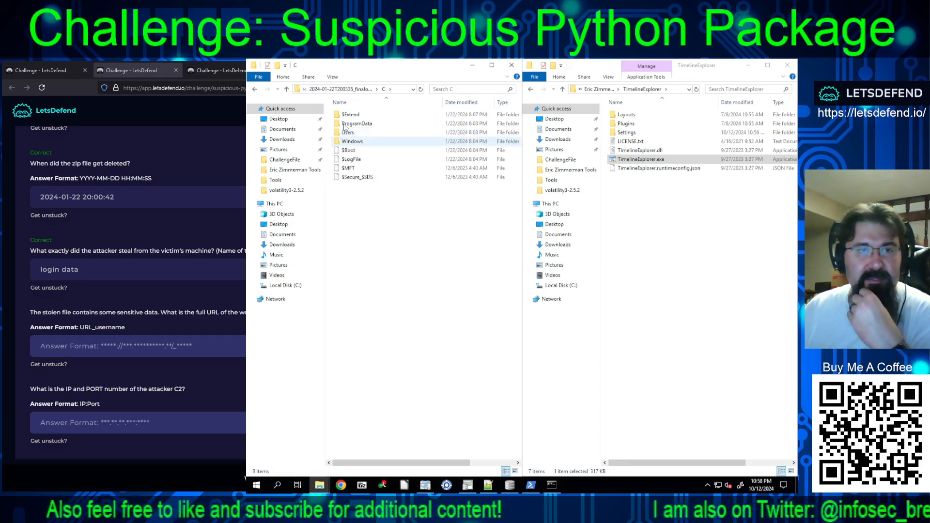
# Step: Open the Users\Administrator\AppData folder within the collected C folder
pyautogui.click(353, 133)
pyautogui.doubleClick(347, 132)
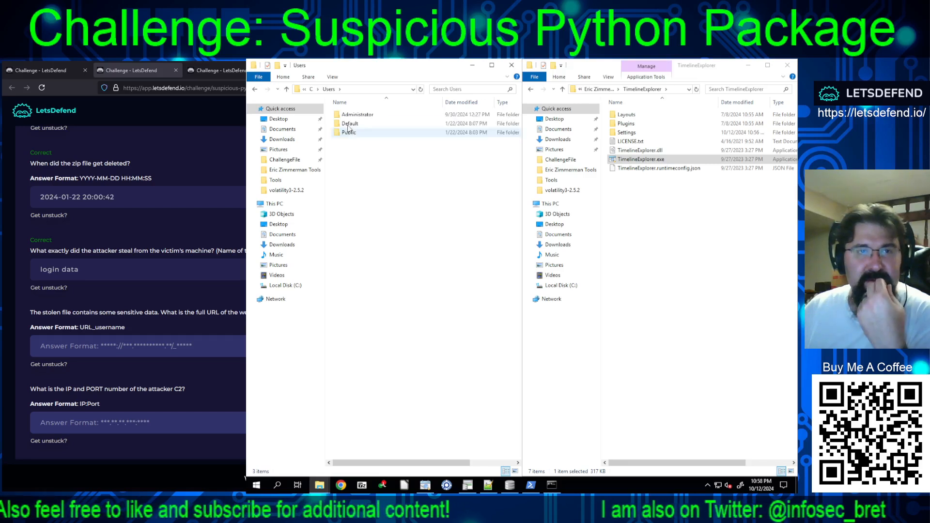
pyautogui.click(347, 115)
pyautogui.doubleClick(347, 116)
pyautogui.click(346, 117)
pyautogui.doubleClick(346, 116)
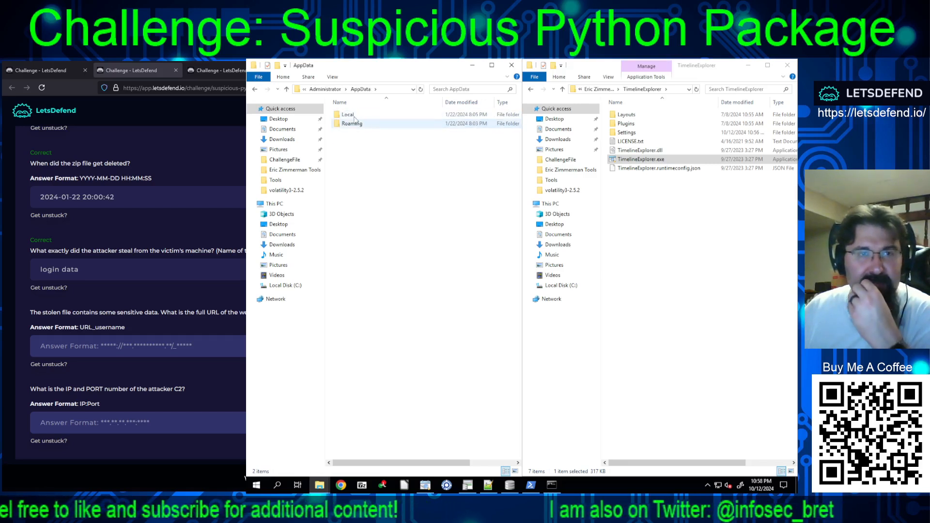
# Step: Open Local\Google\Chrome\User Data\Default under AppData and select the Login Data file
pyautogui.doubleClick(346, 115)
pyautogui.click(349, 133)
pyautogui.doubleClick(349, 124)
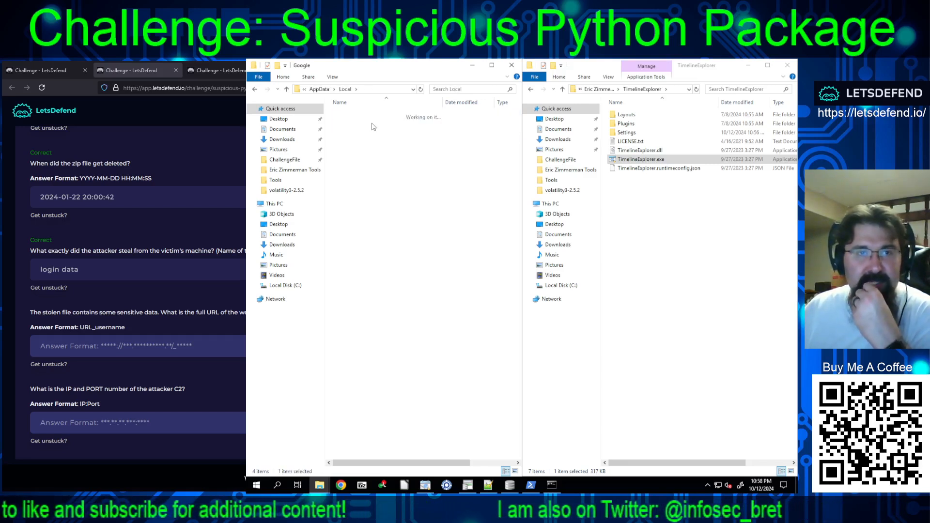
pyautogui.doubleClick(345, 116)
pyautogui.doubleClick(345, 116)
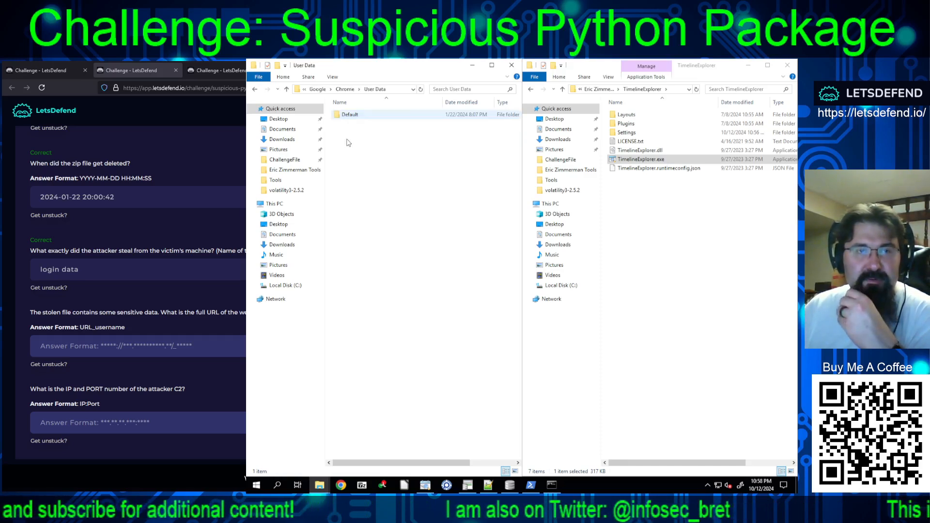
pyautogui.doubleClick(346, 115)
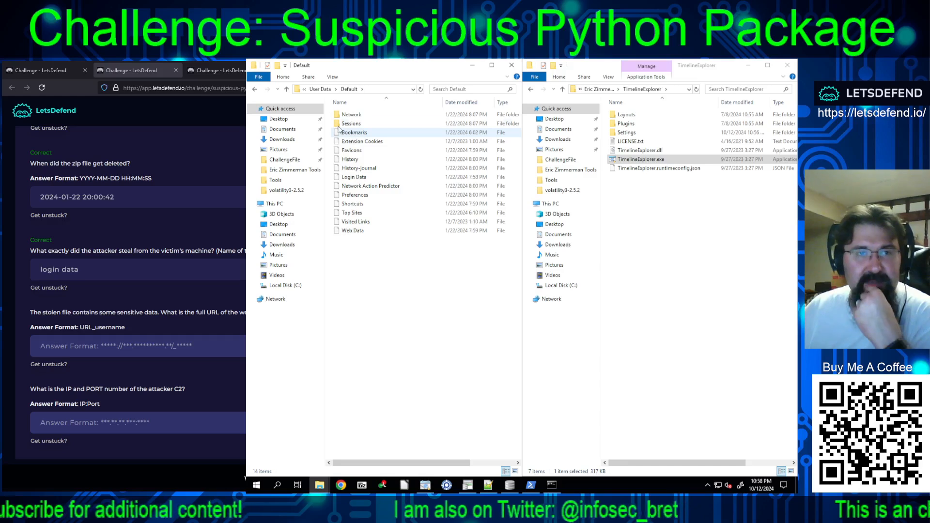
pyautogui.click(352, 177)
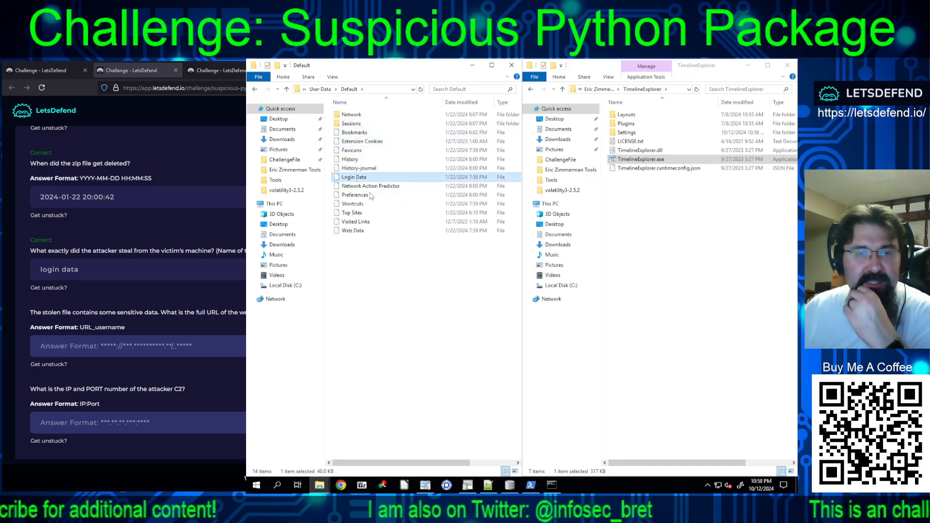
# Step: Switch to DB Browser for SQLite, close the History database and load the Login Data file
pyautogui.click(509, 485)
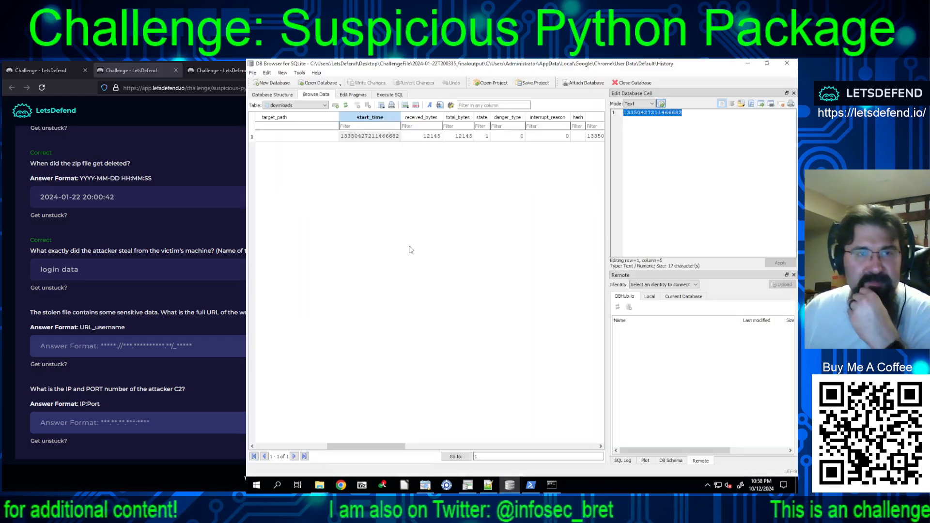
pyautogui.click(632, 82)
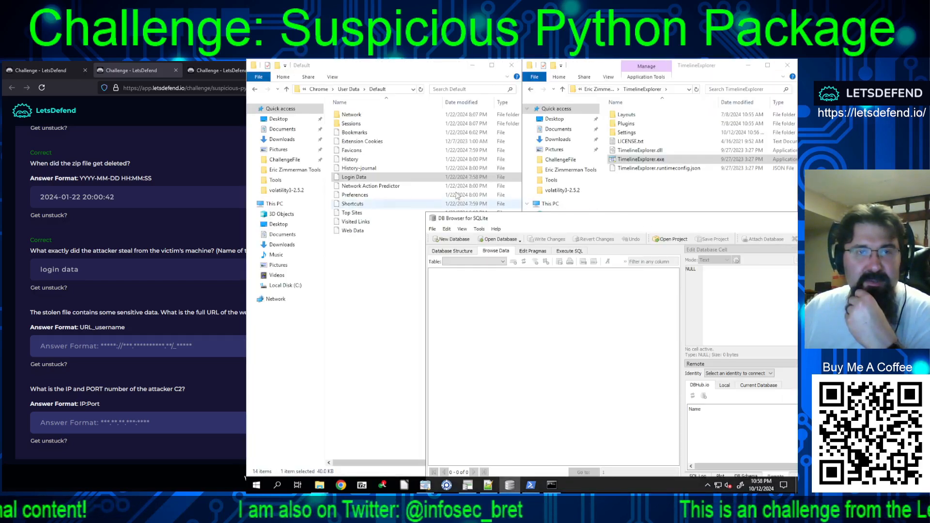
pyautogui.moveTo(652, 220); pyautogui.dragTo(511, 126)
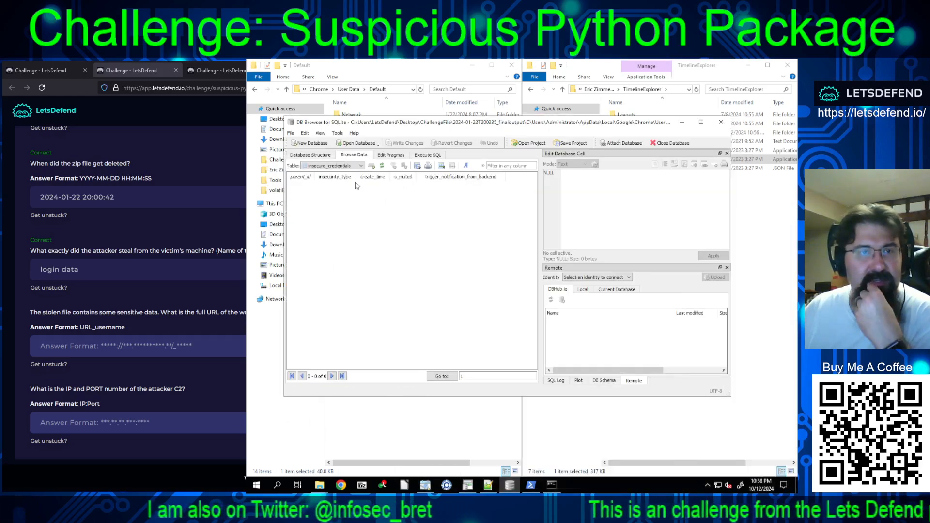
# Step: Display the logins table and inspect its origin_url, username_value and password_element cells
pyautogui.click(331, 165)
pyautogui.click(433, 219)
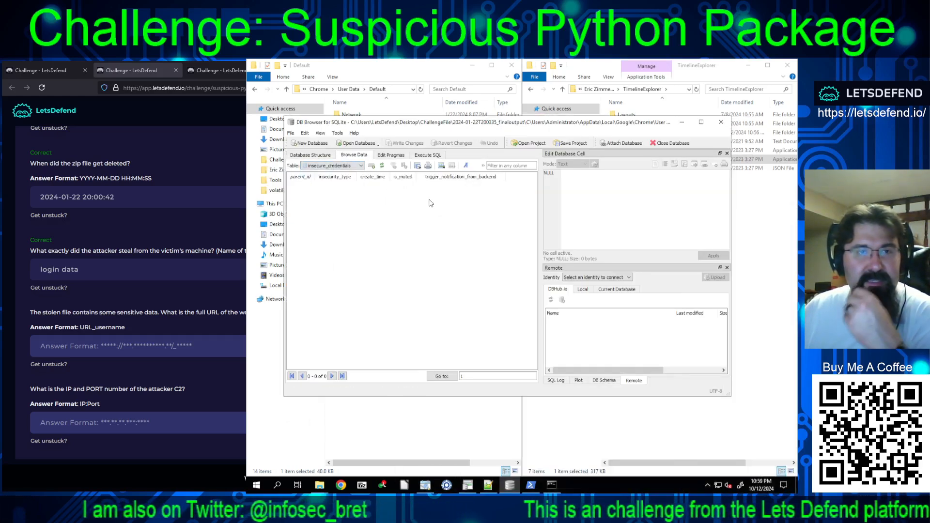
pyautogui.click(330, 166)
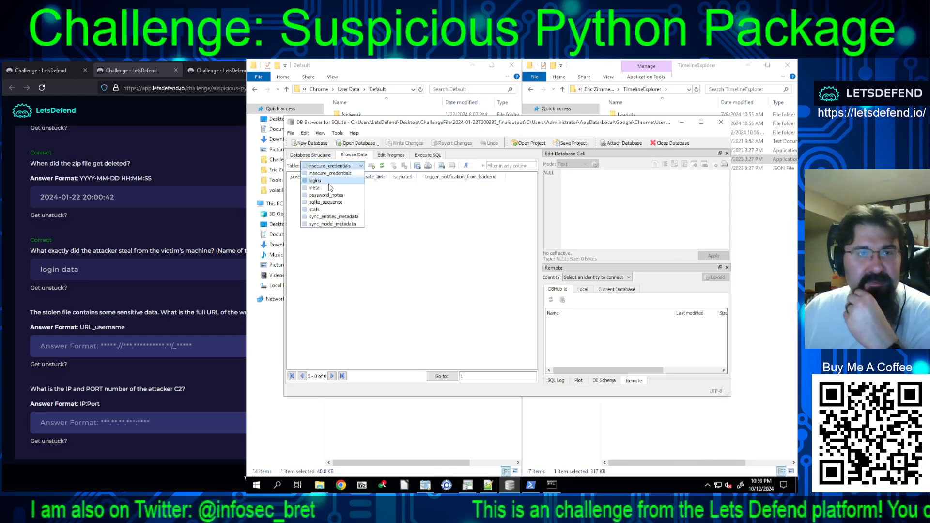
pyautogui.click(331, 180)
pyautogui.click(360, 197)
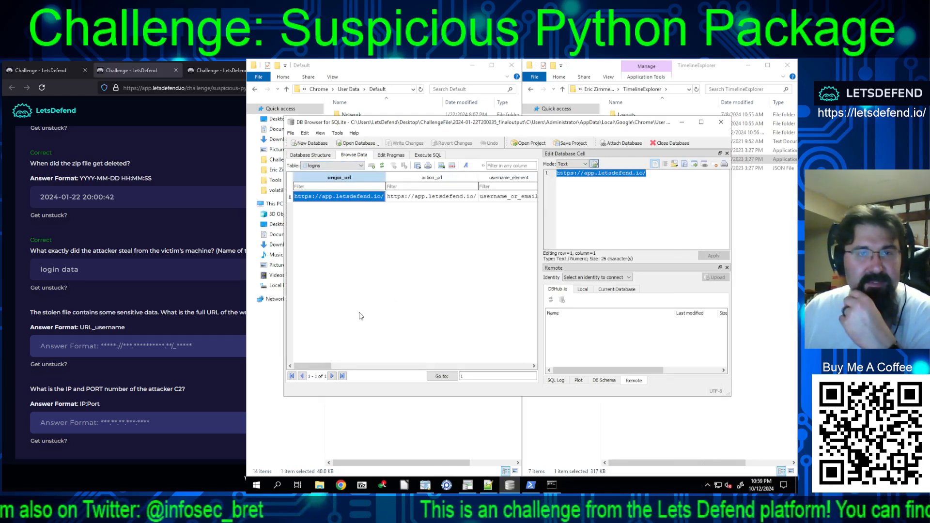
pyautogui.moveTo(322, 366); pyautogui.dragTo(345, 370)
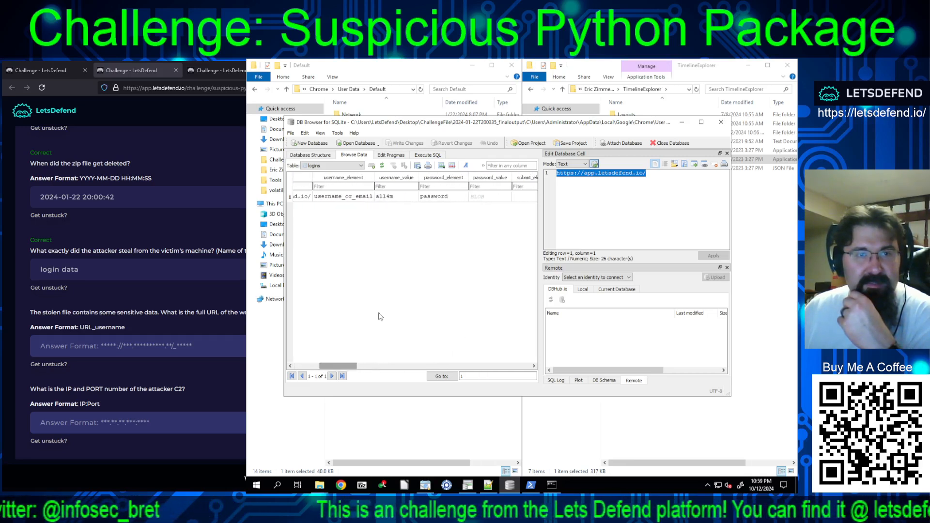
pyautogui.click(393, 200)
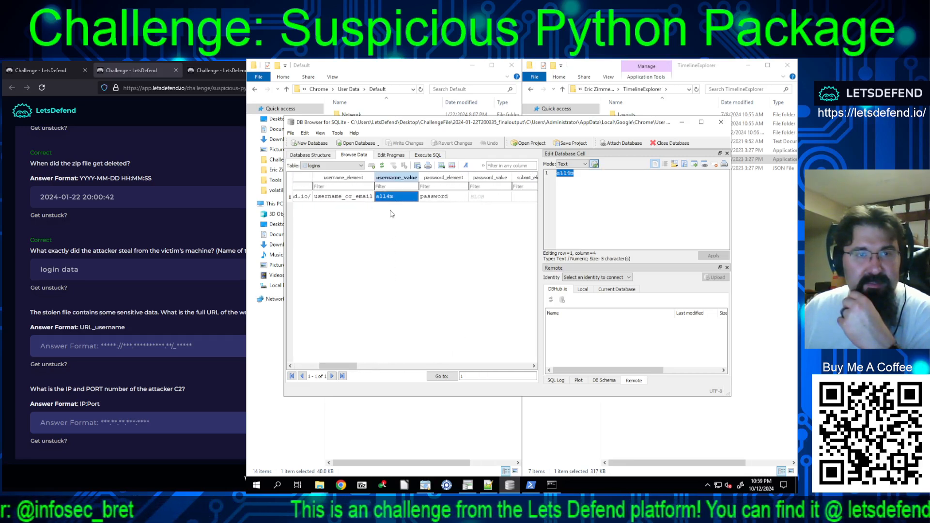
pyautogui.click(437, 198)
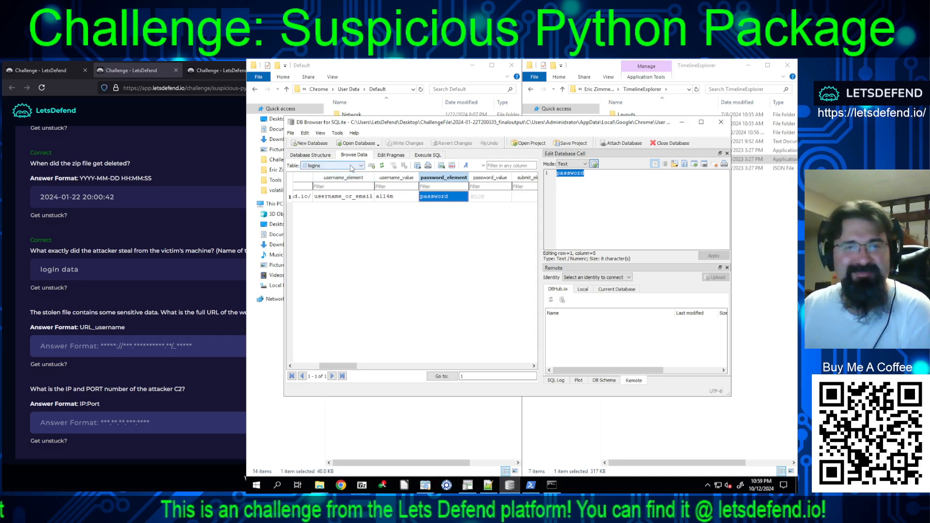
# Step: Examine the meta, password_notes, stats, sqlite_sequence, sync_entities_metadata and sync_model_metadata tables of the Login Data database
pyautogui.click(343, 166)
pyautogui.click(341, 188)
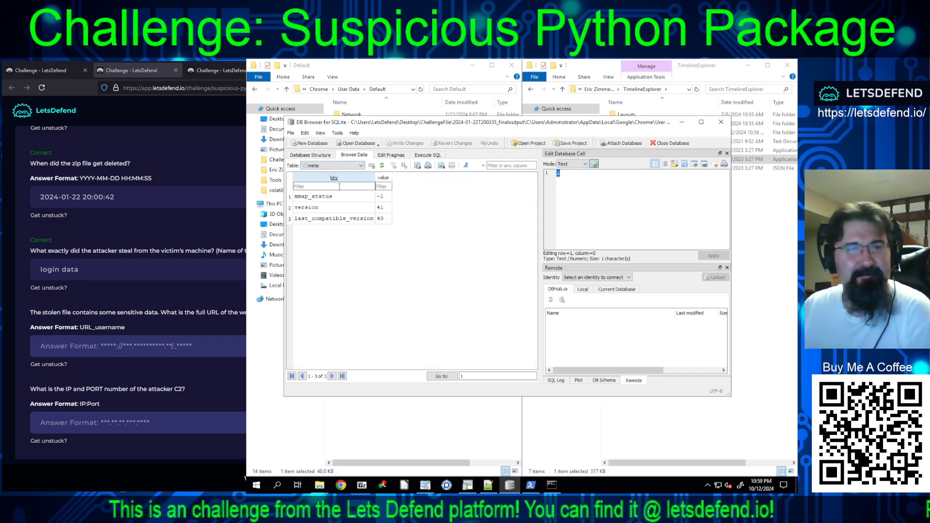
pyautogui.click(329, 166)
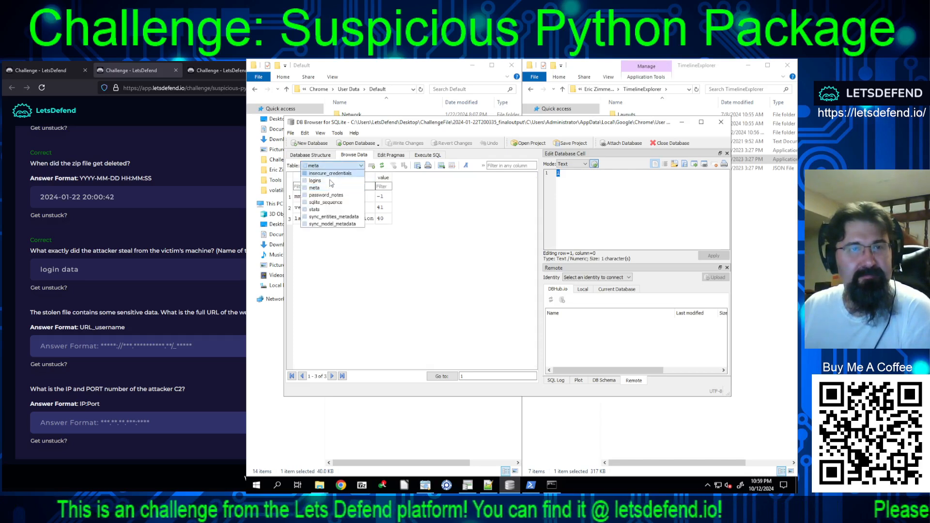
pyautogui.click(333, 196)
pyautogui.click(331, 167)
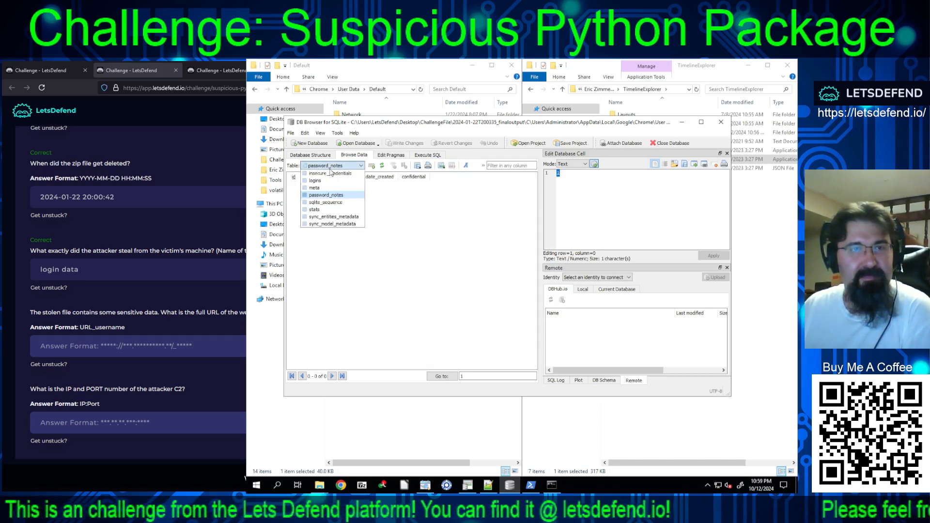
pyautogui.click(334, 209)
pyautogui.click(334, 166)
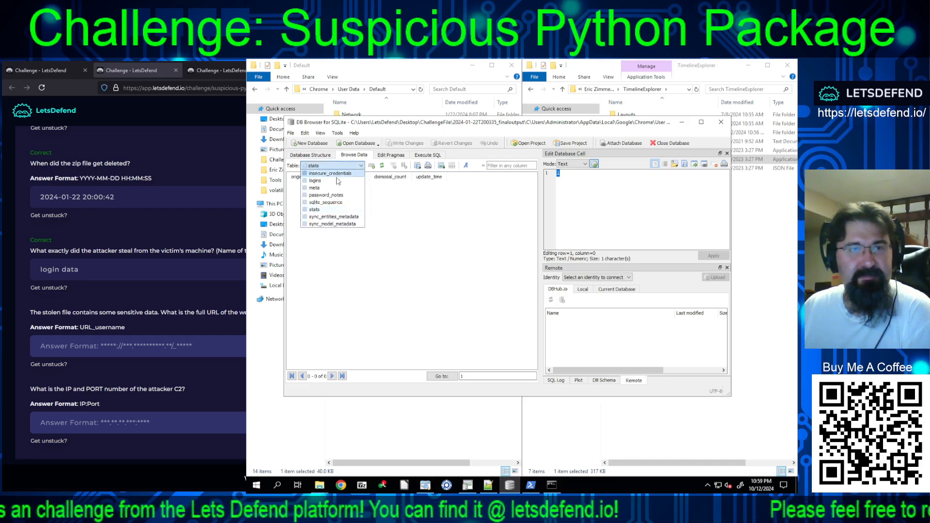
pyautogui.click(326, 203)
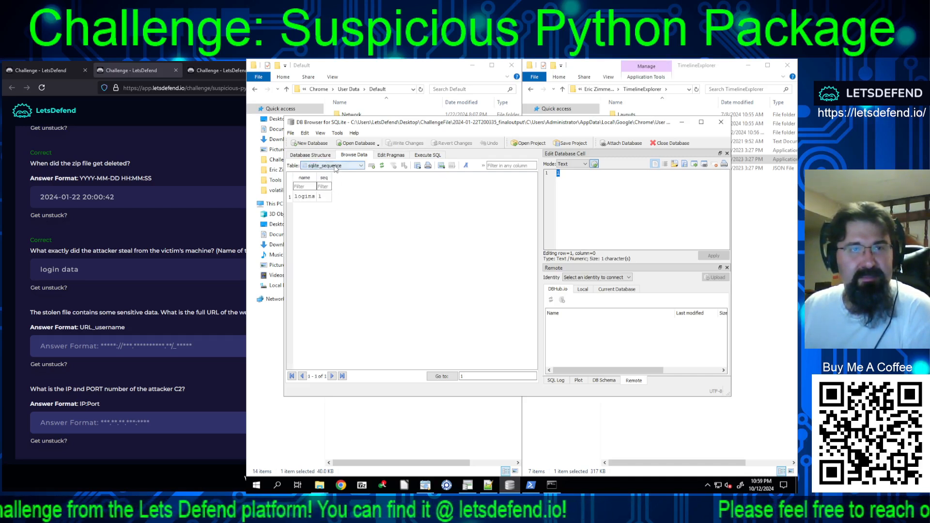
pyautogui.click(336, 166)
pyautogui.click(331, 218)
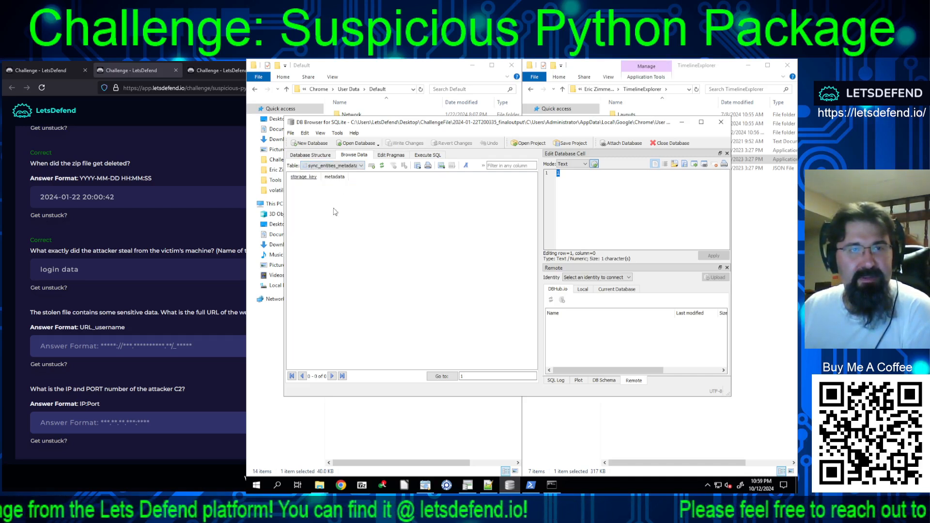
pyautogui.click(334, 166)
pyautogui.click(331, 224)
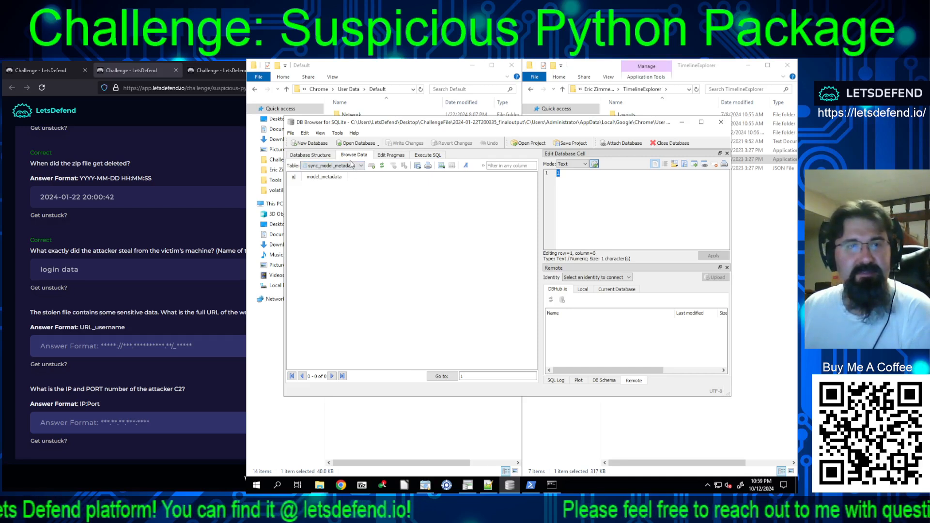
# Step: Display the logins table again, widen its data area and review the columns from action_url to password_value
pyautogui.click(350, 166)
pyautogui.click(317, 180)
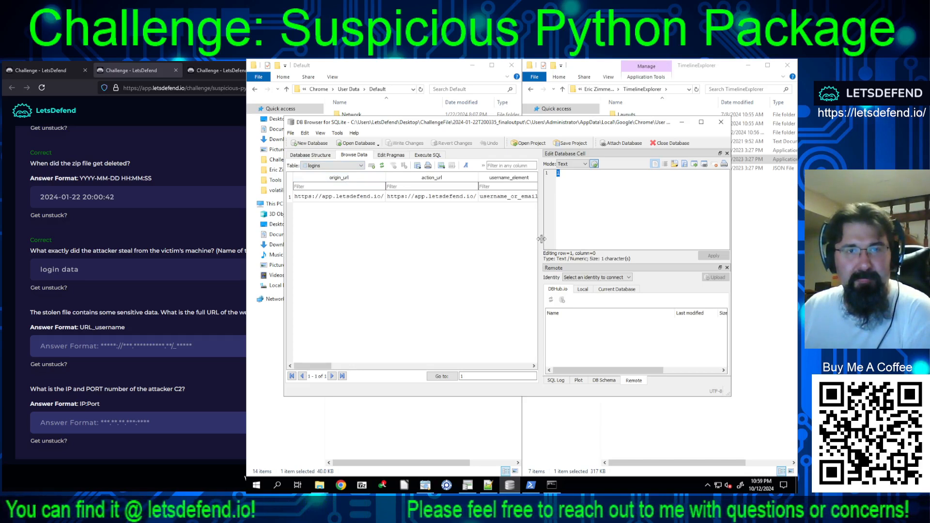
pyautogui.moveTo(540, 239); pyautogui.dragTo(649, 241)
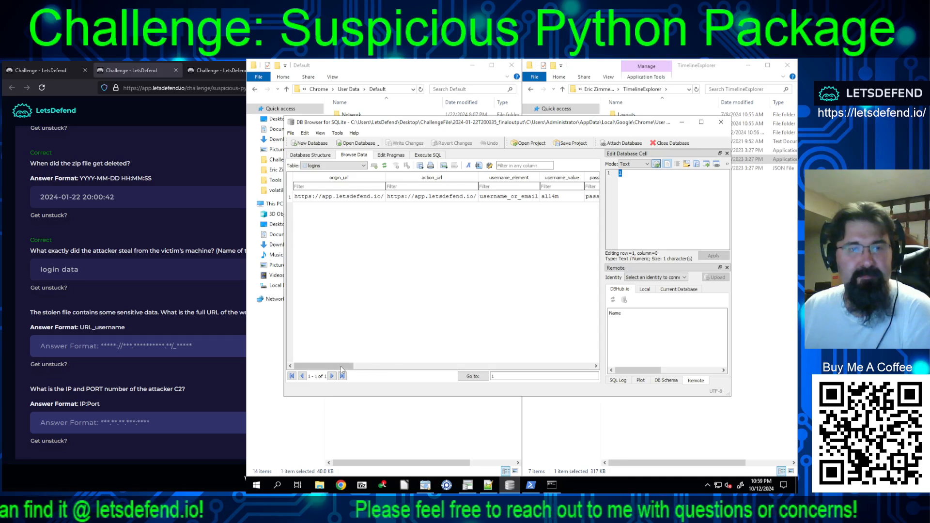
pyautogui.moveTo(340, 366); pyautogui.dragTo(359, 364)
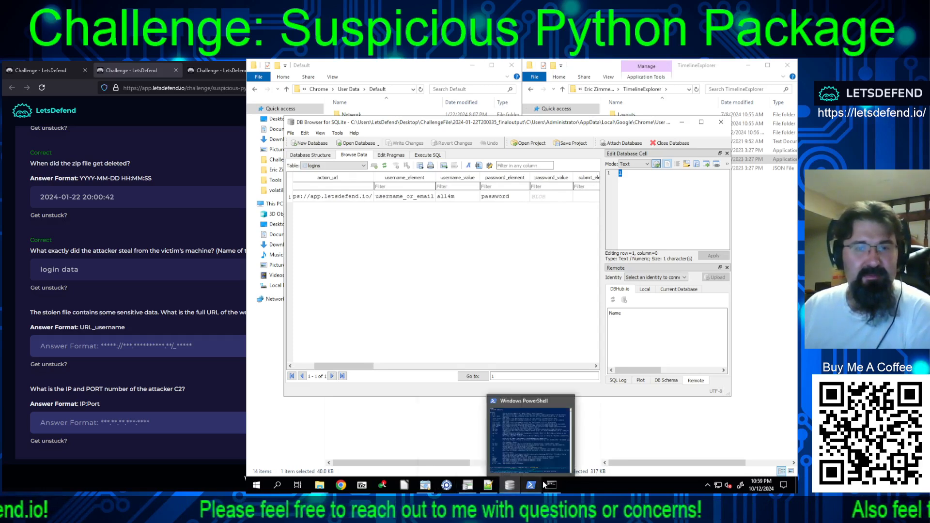
pyautogui.moveTo(509, 484)
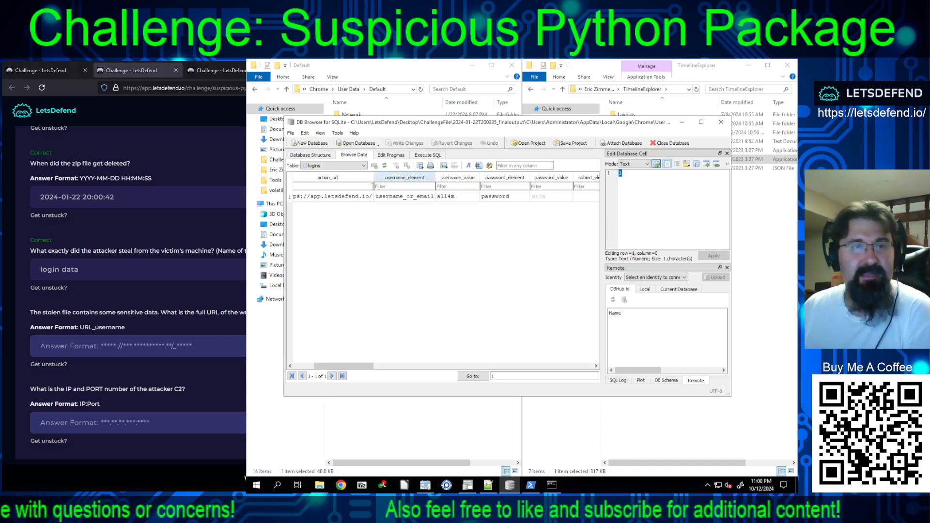
# Step: Copy the action_url value from the logins table into the URL_username answer in LetsDefend, followed by an underscore
pyautogui.click(352, 198)
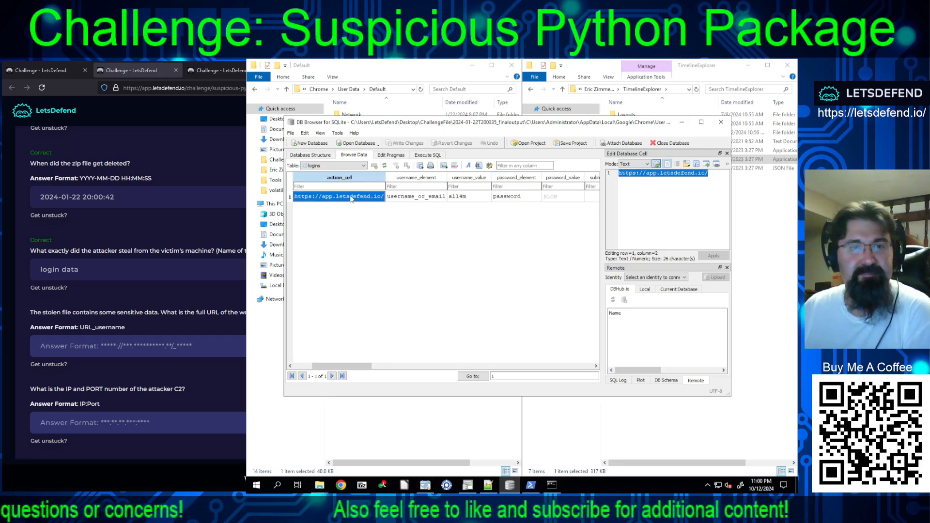
pyautogui.rightClick(351, 198)
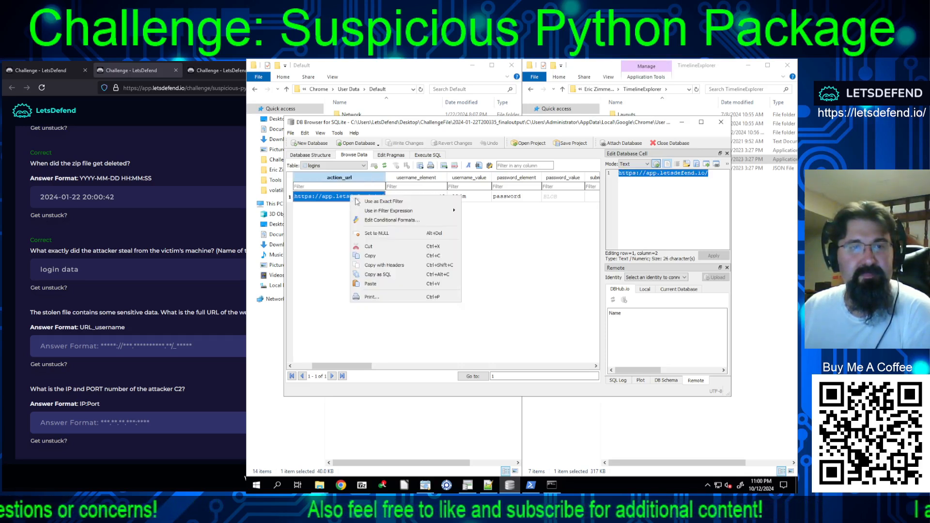
pyautogui.click(370, 256)
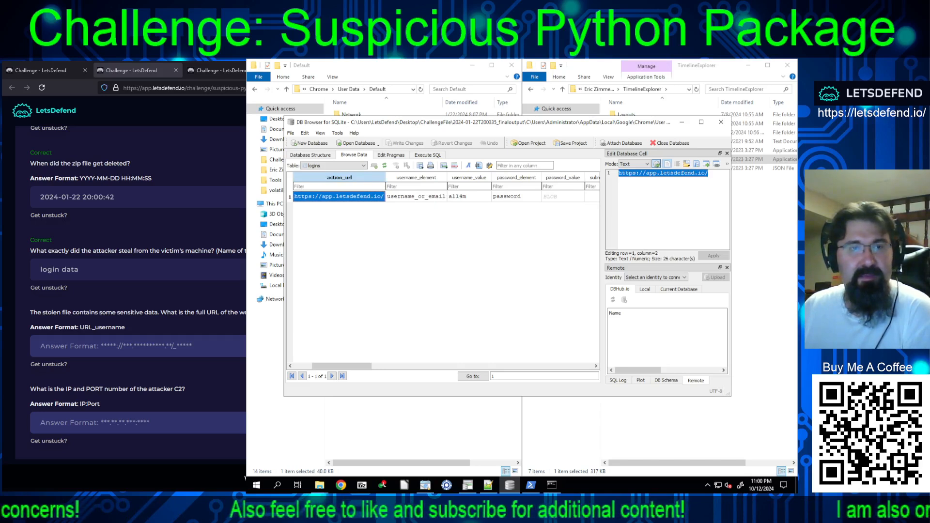
pyautogui.click(202, 344)
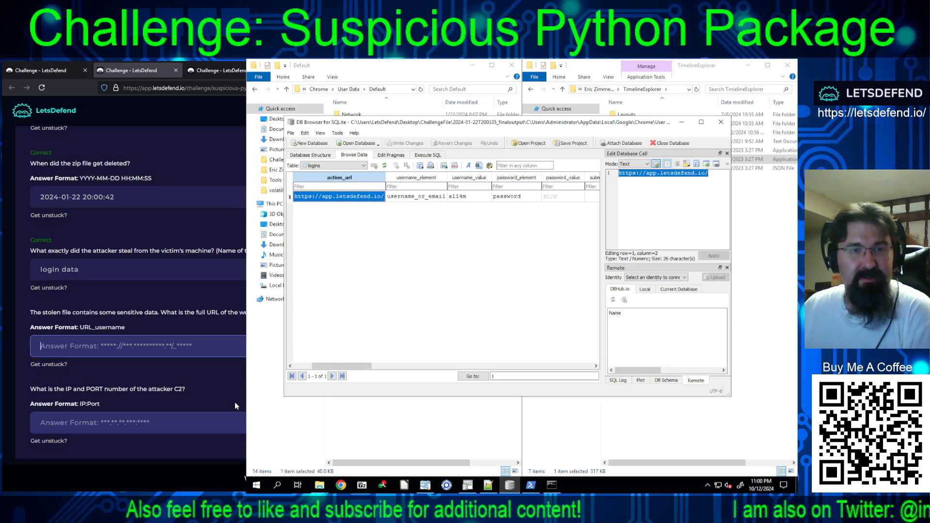
pyautogui.hotkey('ctrl', 'v')
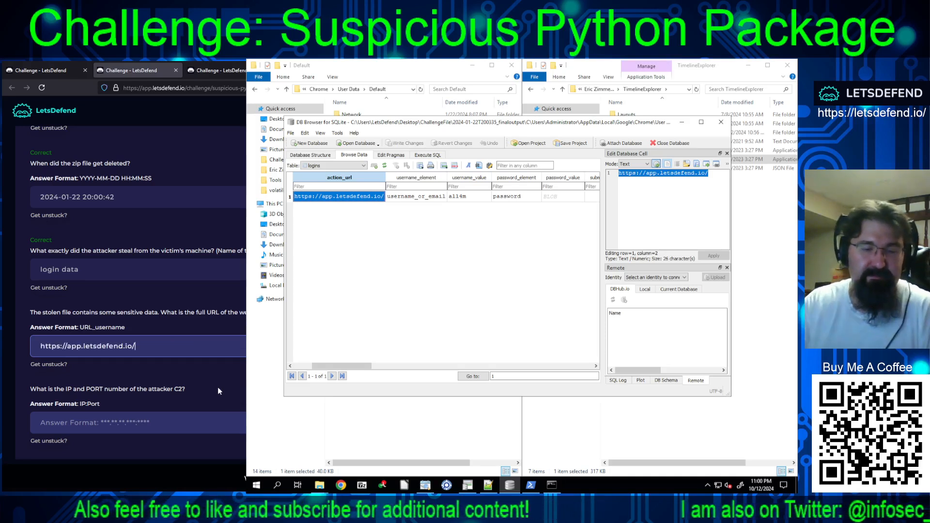
pyautogui.write('_')
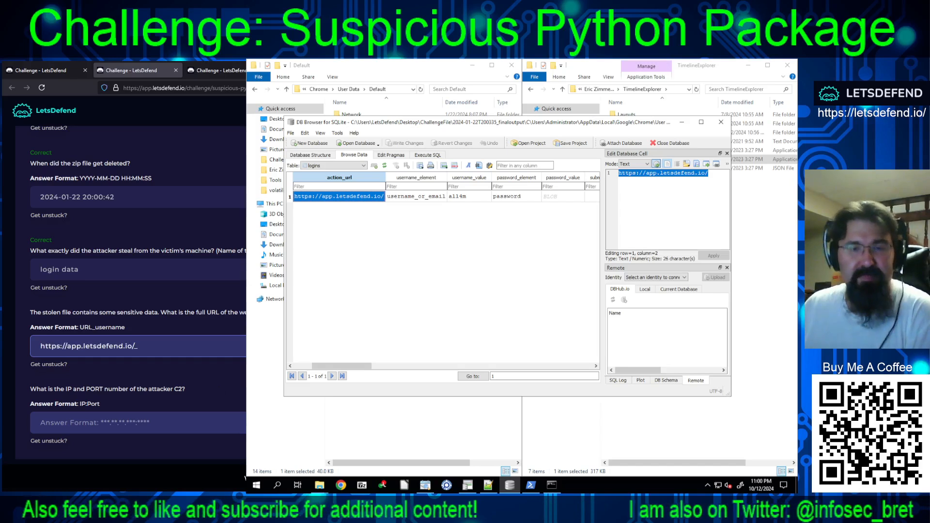
# Step: Copy the username_value from the logins table, append it to the URL_username answer and submit the answer
pyautogui.click(464, 200)
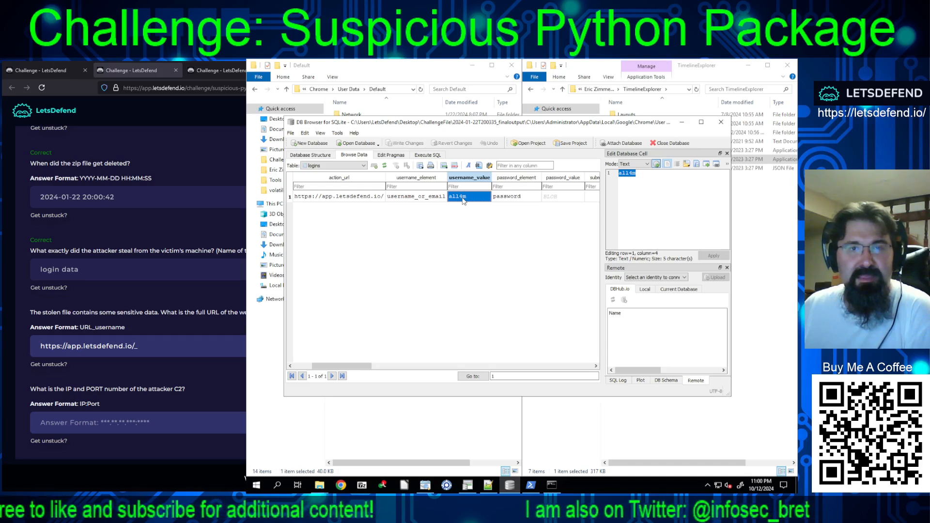
pyautogui.rightClick(463, 199)
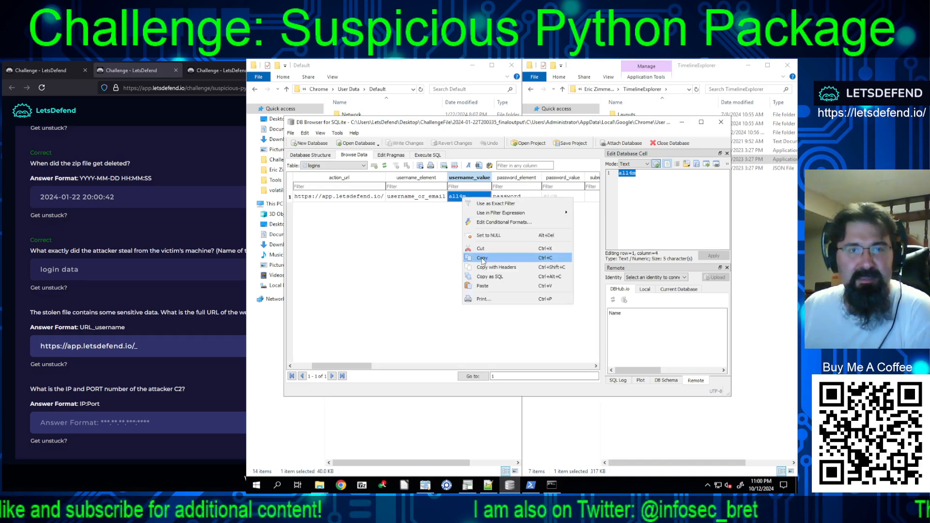
pyautogui.click(522, 254)
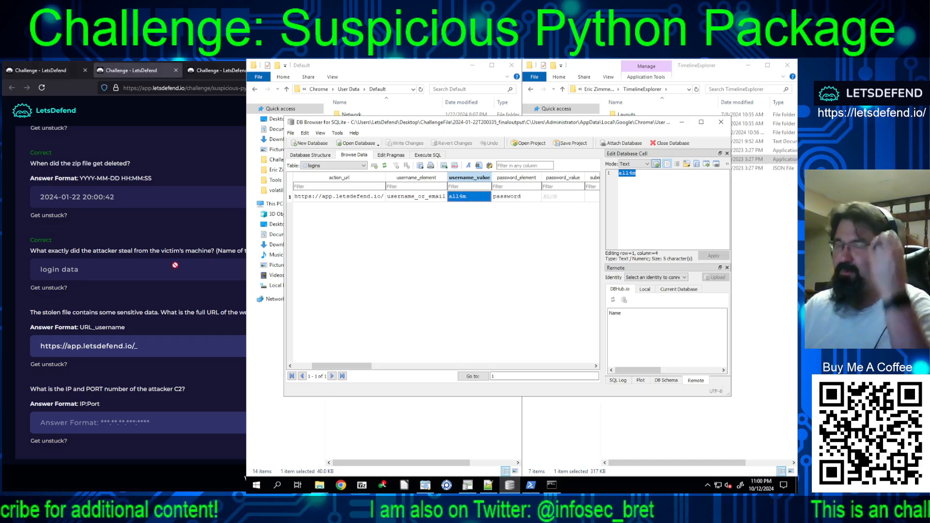
pyautogui.click(154, 344)
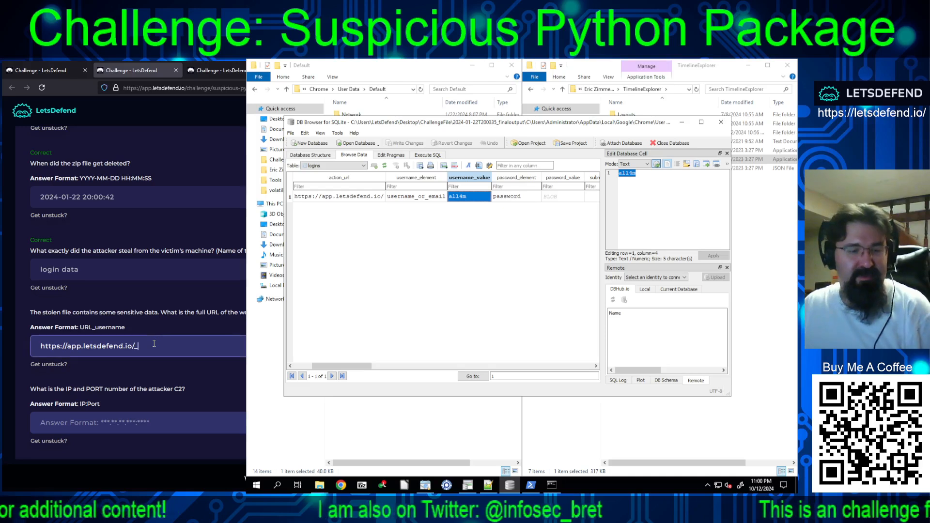
pyautogui.hotkey('ctrl', 'v')
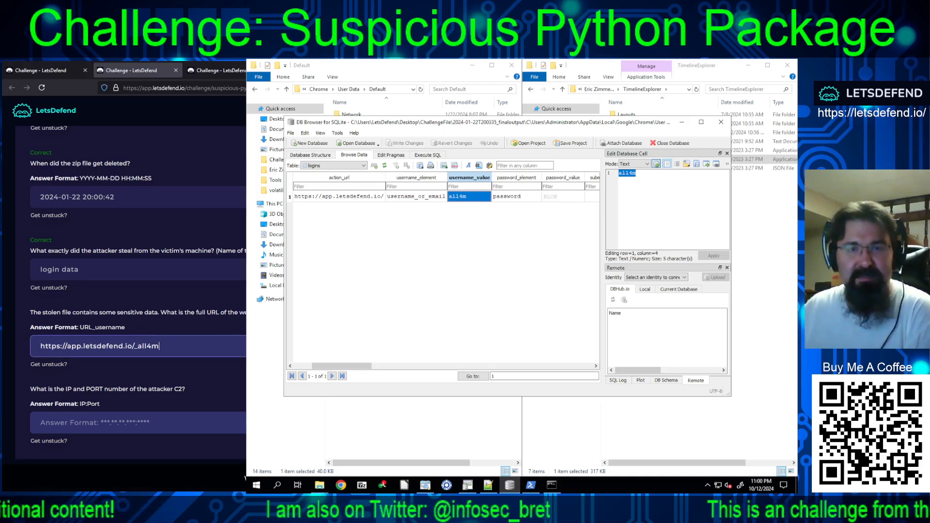
pyautogui.press('Return')
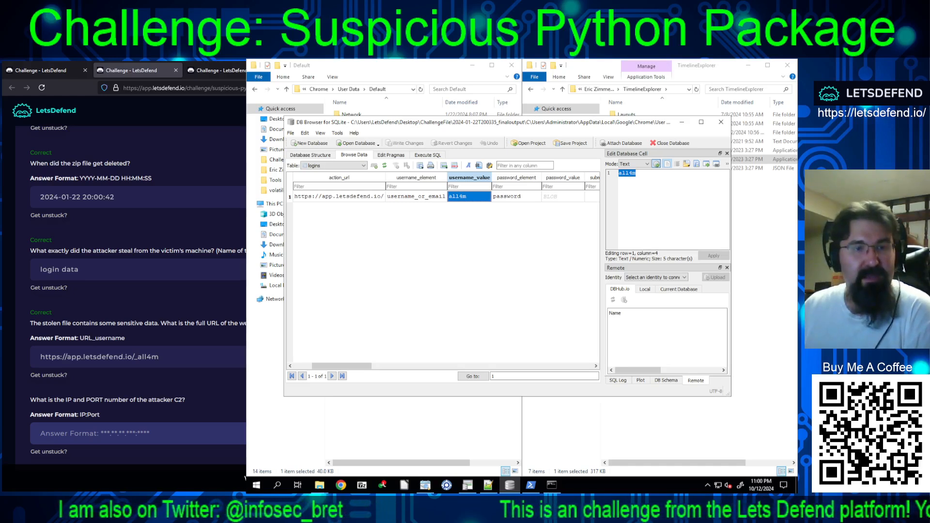
# Step: Switch to Notepad++ and look through the open peloton package files, from top_level.txt to PKG-INFO, for the attacker's C2 address
pyautogui.scroll(-2, 245, 478)
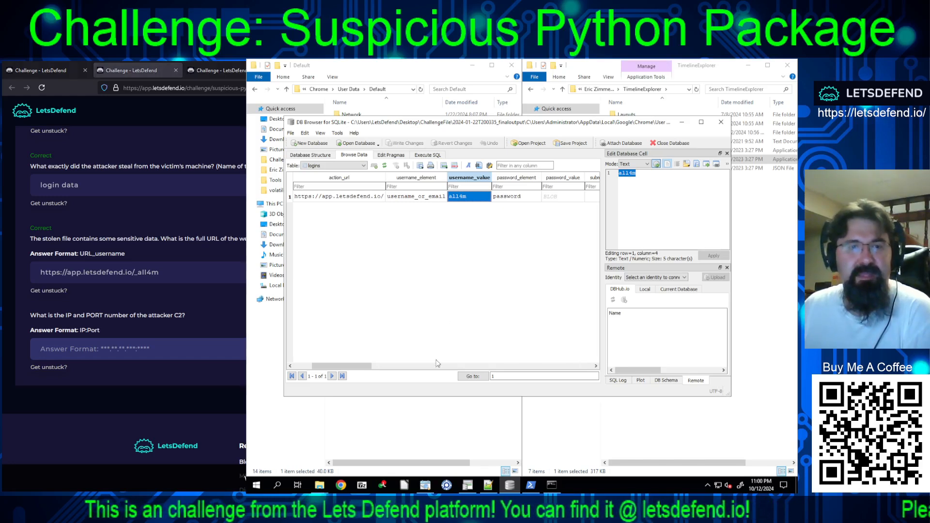
pyautogui.click(484, 486)
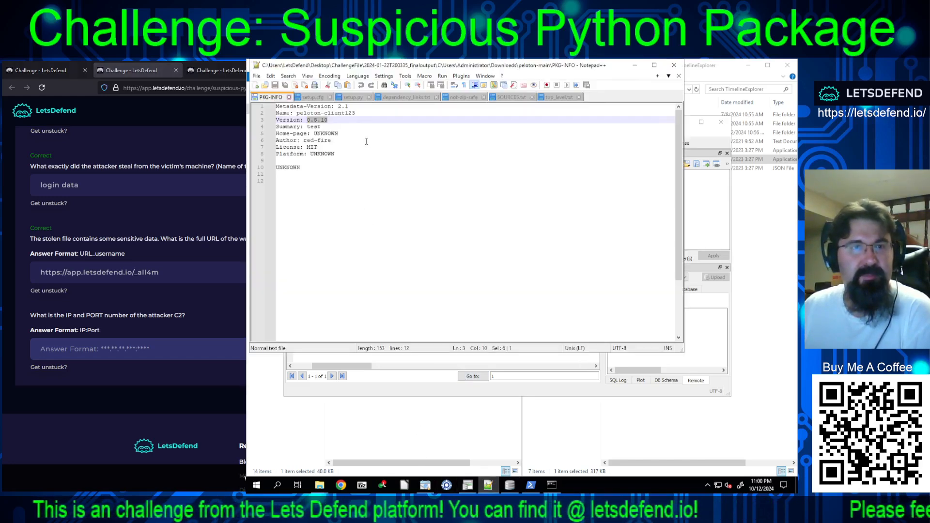
pyautogui.click(558, 97)
pyautogui.click(510, 97)
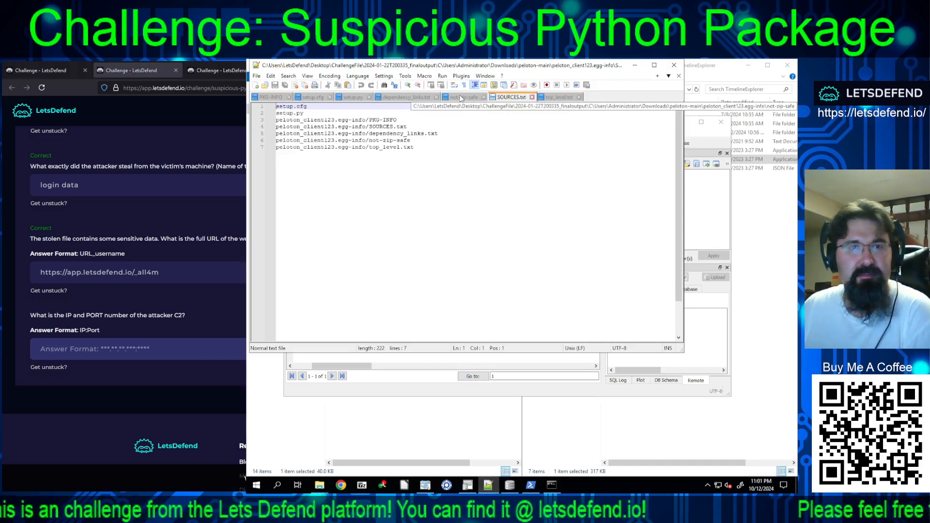
pyautogui.click(463, 97)
pyautogui.click(405, 97)
pyautogui.click(352, 97)
pyautogui.click(313, 97)
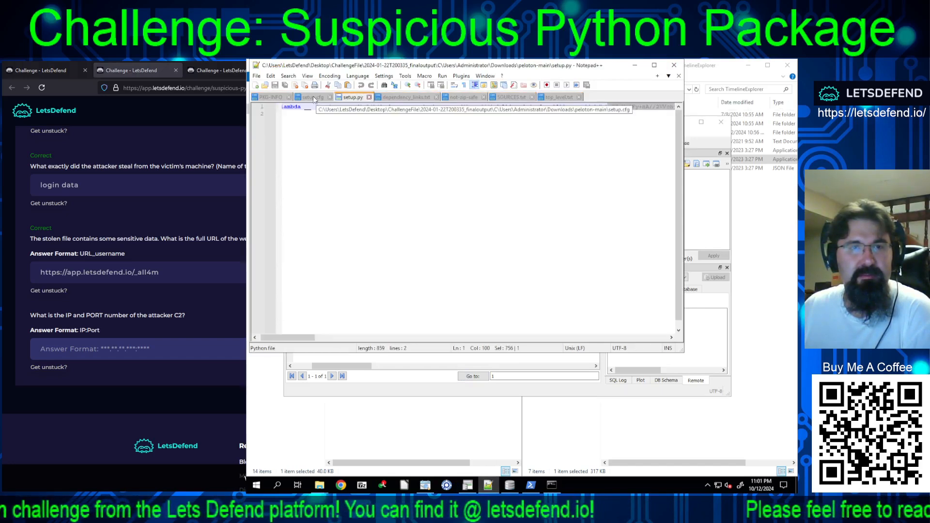
pyautogui.click(274, 97)
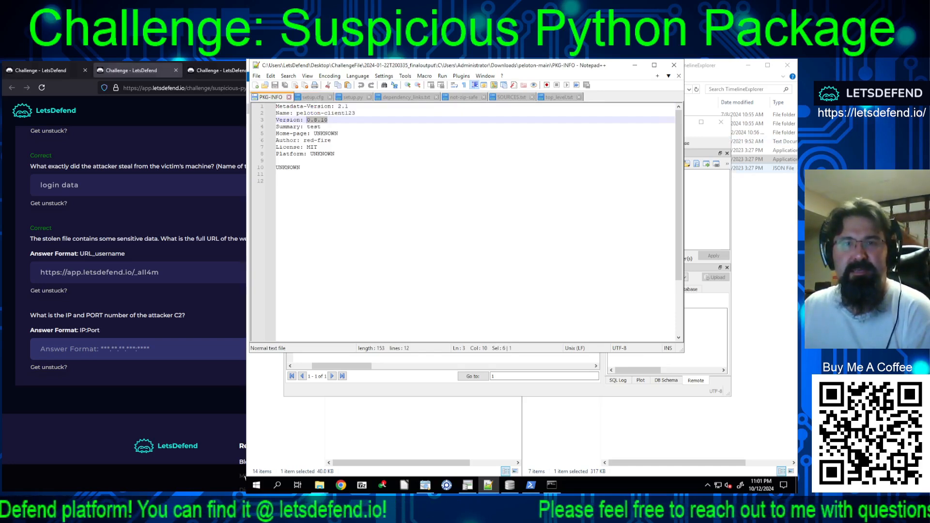
# Step: Switch to CyberChef and select the C2 address 172.31.78.151:8000 in the decoded script output
pyautogui.hotkey('ctrl', 'Tab')
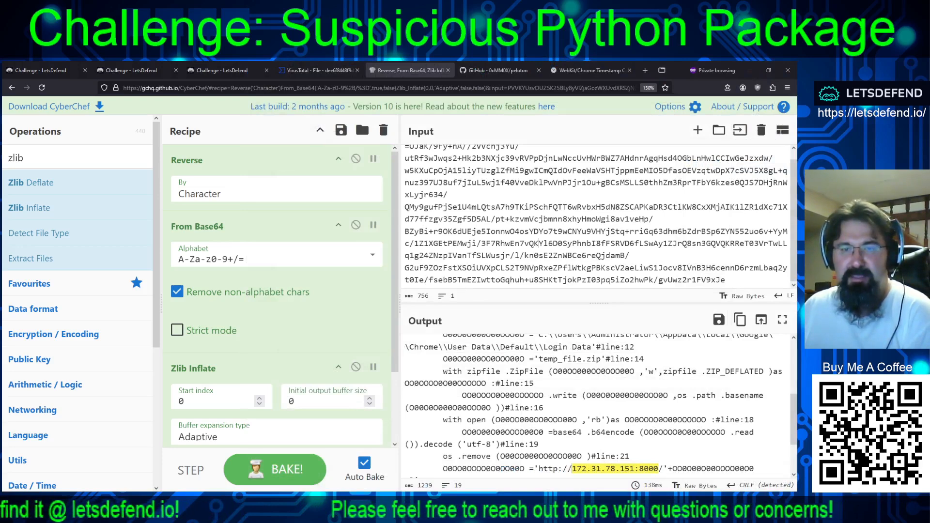
pyautogui.click(574, 469)
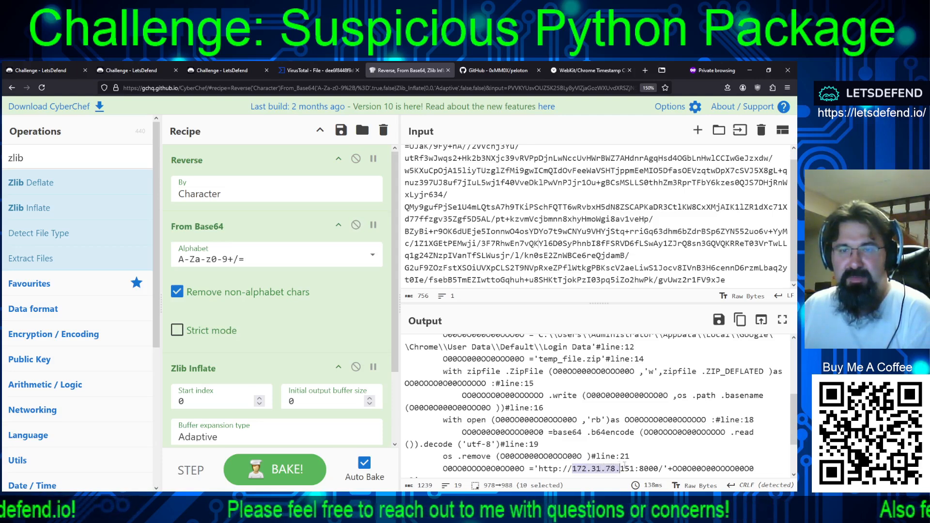
pyautogui.moveTo(624, 465); pyautogui.dragTo(655, 464)
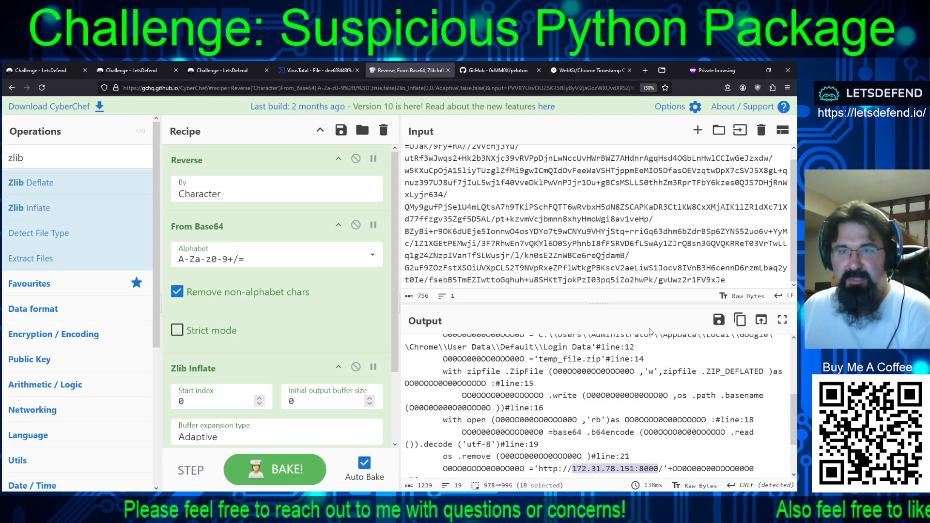
pyautogui.scroll(-2, 627, 392)
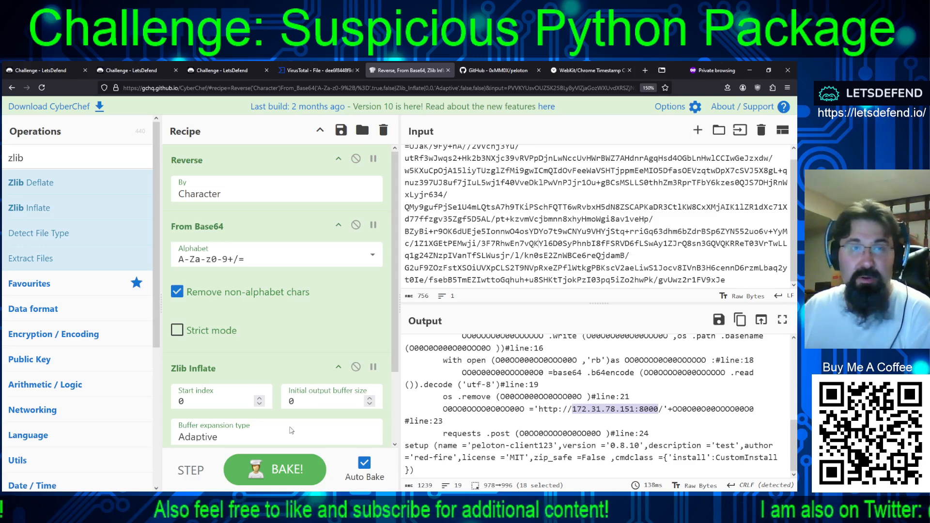
# Step: Return to the LetsDefend challenge and submit 172.31.78.151:8000 as the IP and port of the attacker C2
pyautogui.click(118, 73)
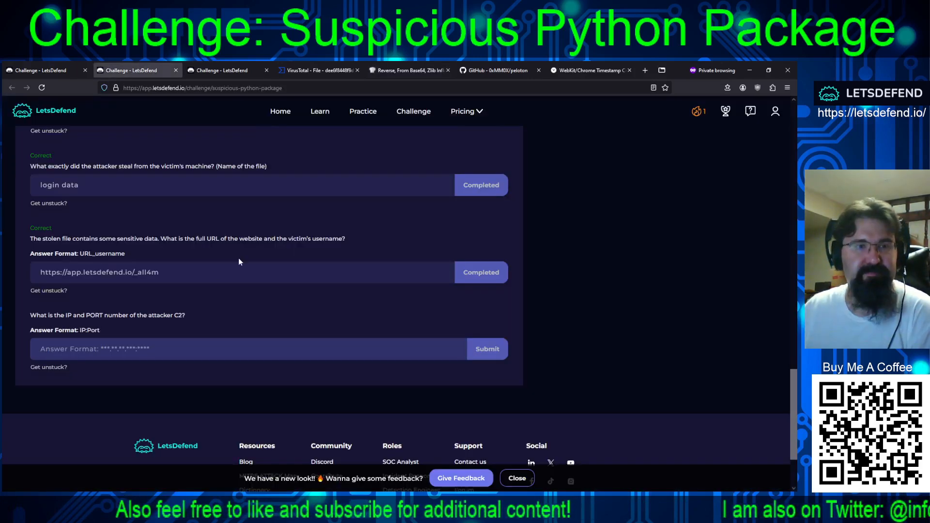
pyautogui.click(163, 347)
pyautogui.write('172.31.78.151:8000')
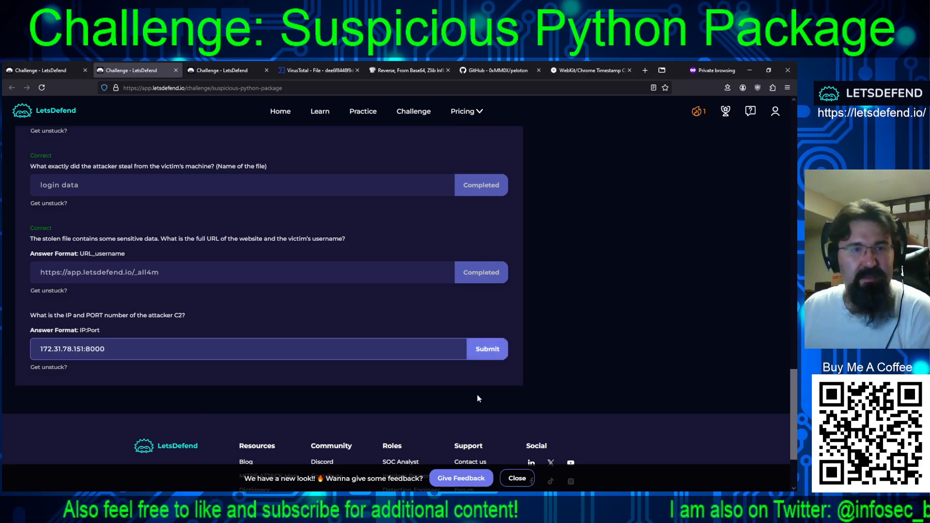
pyautogui.click(487, 358)
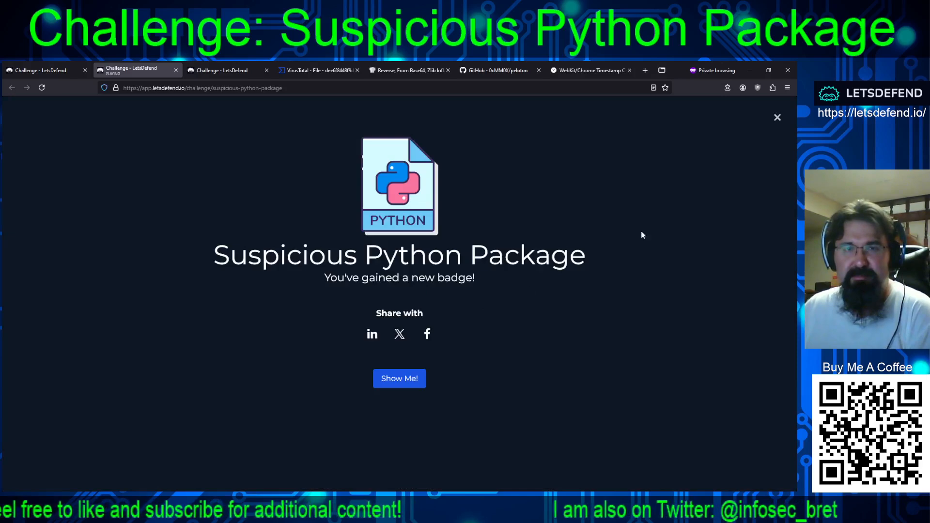
# Step: Dismiss the new badge screen and look over the challenge description, scoreboard and question progress
pyautogui.click(777, 117)
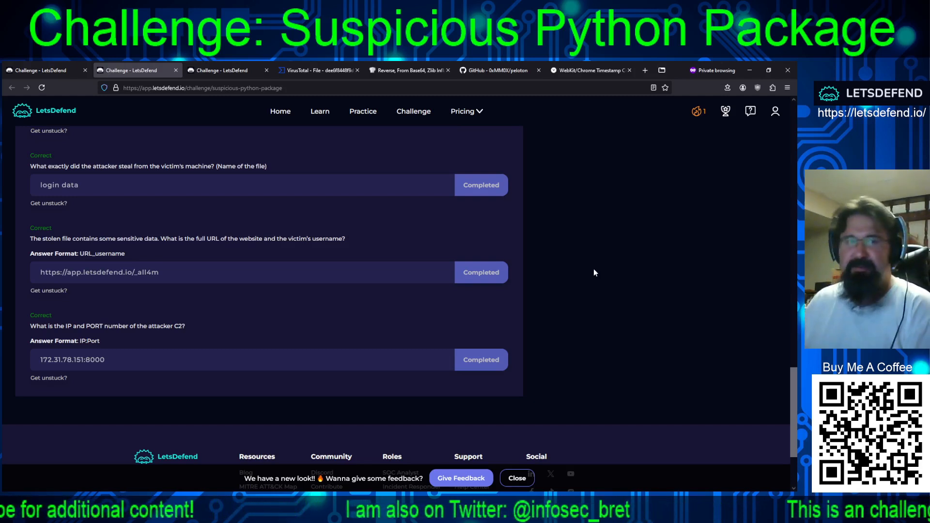
pyautogui.scroll(15, 320, 301)
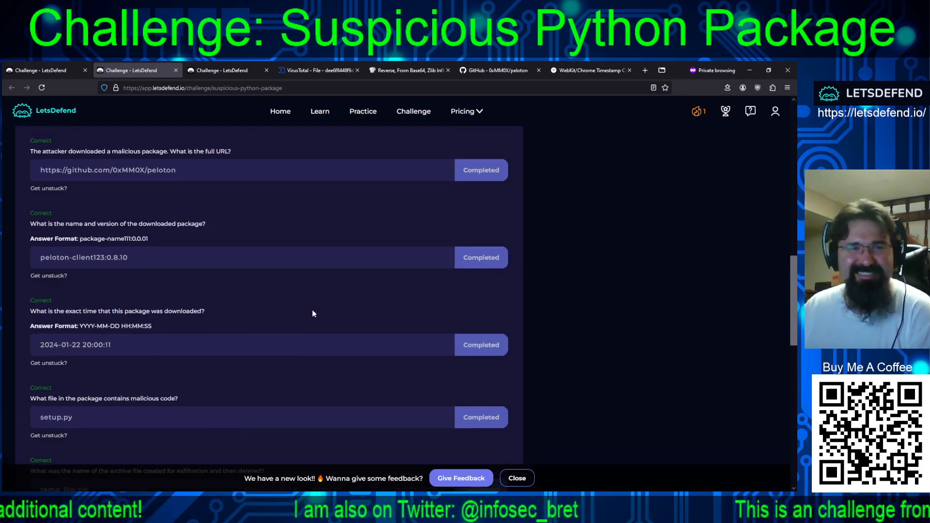
pyautogui.scroll(2, 343, 295)
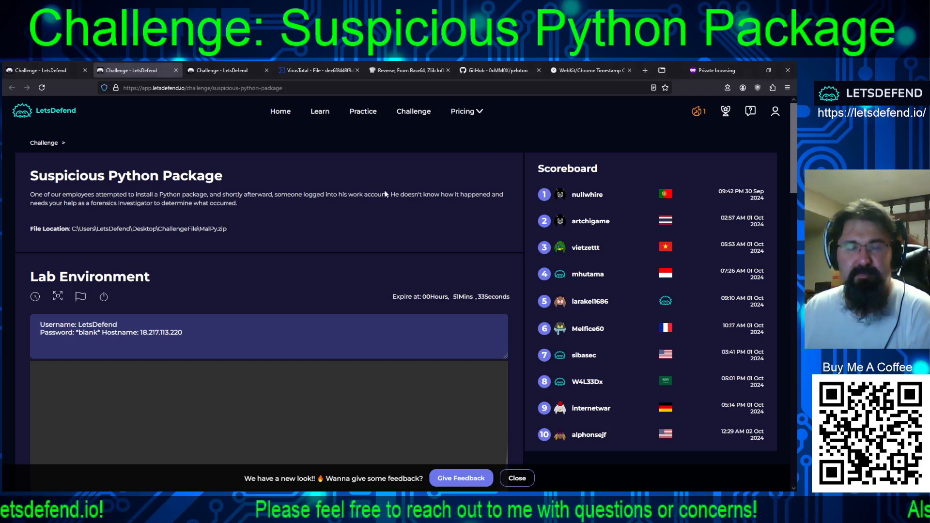
pyautogui.scroll(-5, 358, 275)
pyautogui.scroll(-4, 357, 275)
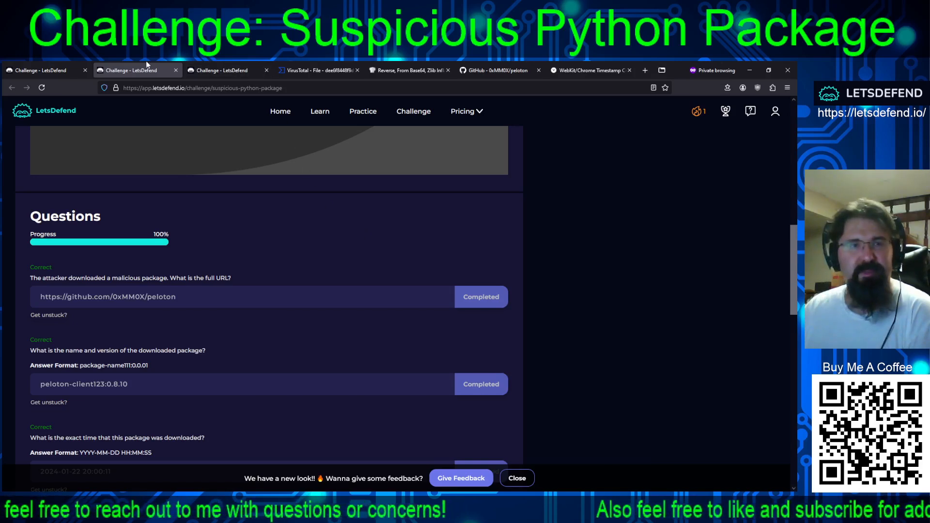
# Step: Check the Suspicious Python Package entry in the challenge list, then return to the challenge and review its submitted answers through the C2 question
pyautogui.click(78, 68)
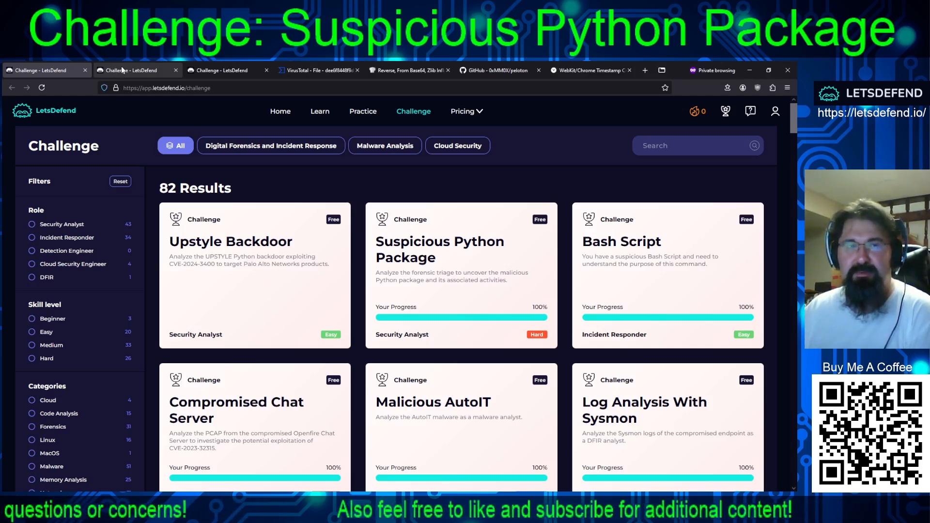
pyautogui.click(121, 69)
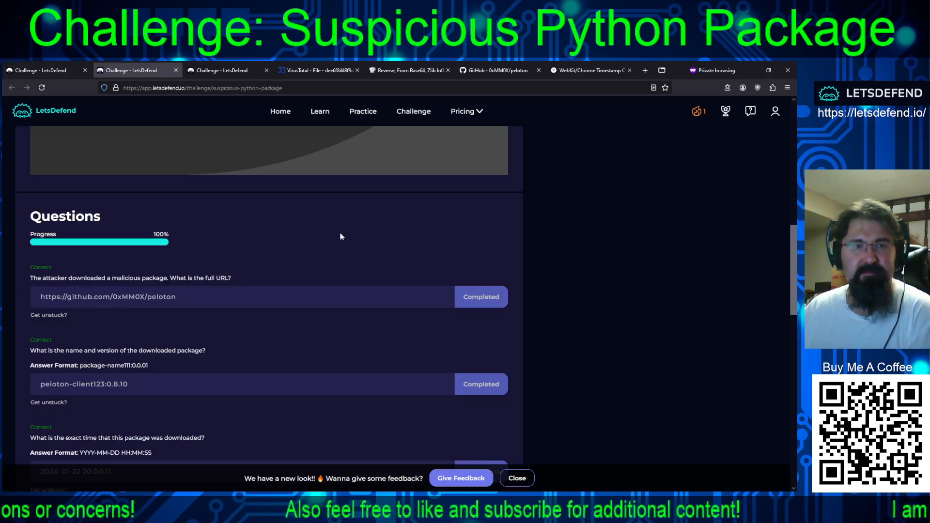
pyautogui.scroll(-3, 348, 234)
pyautogui.scroll(-4, 348, 233)
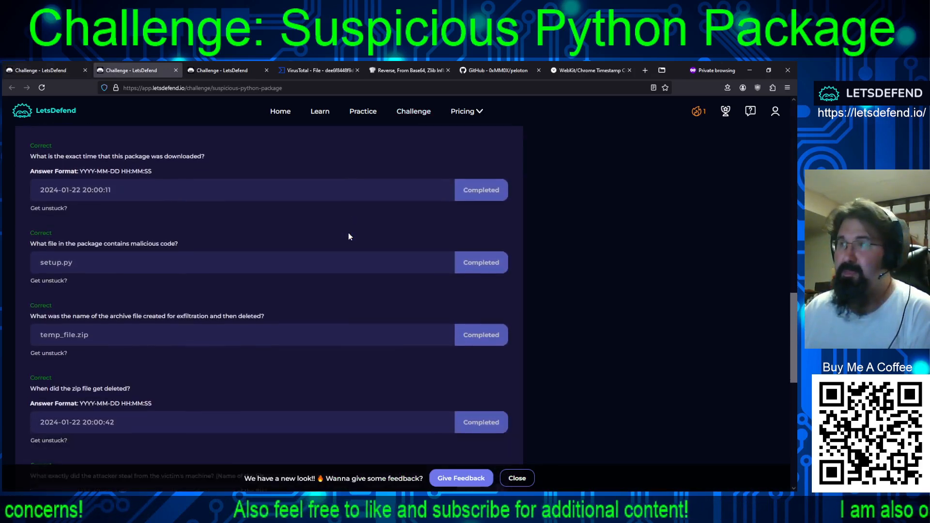
pyautogui.scroll(-2, 349, 232)
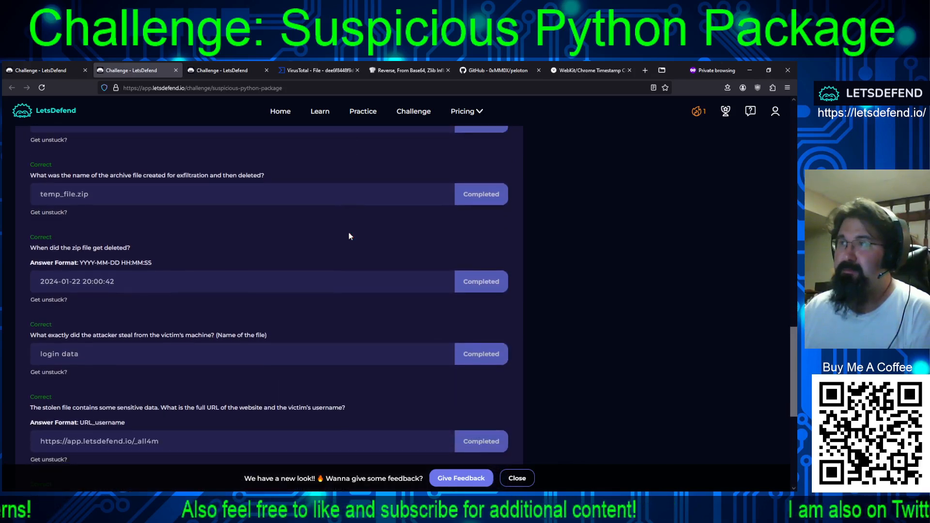
pyautogui.scroll(-5, 348, 232)
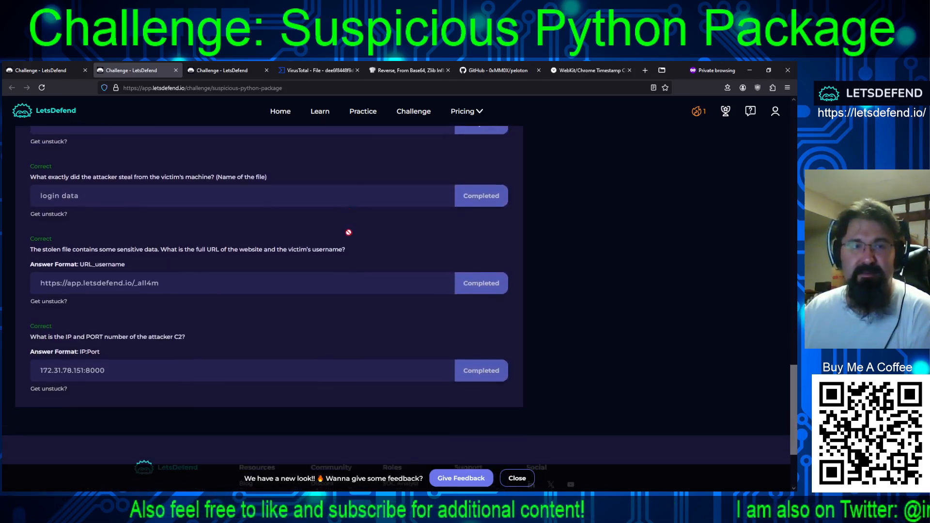